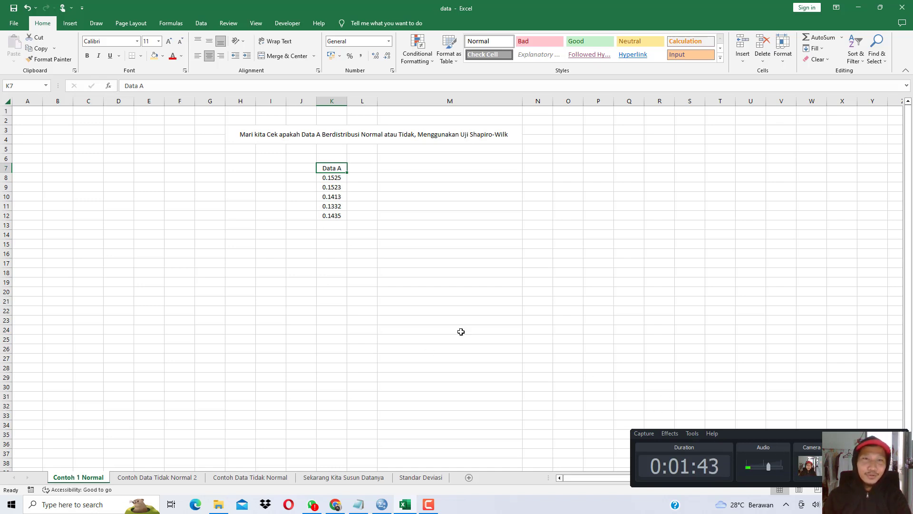
Step: Examine the individual Data A values in cells K8 to K12
click(337, 179)
click(338, 187)
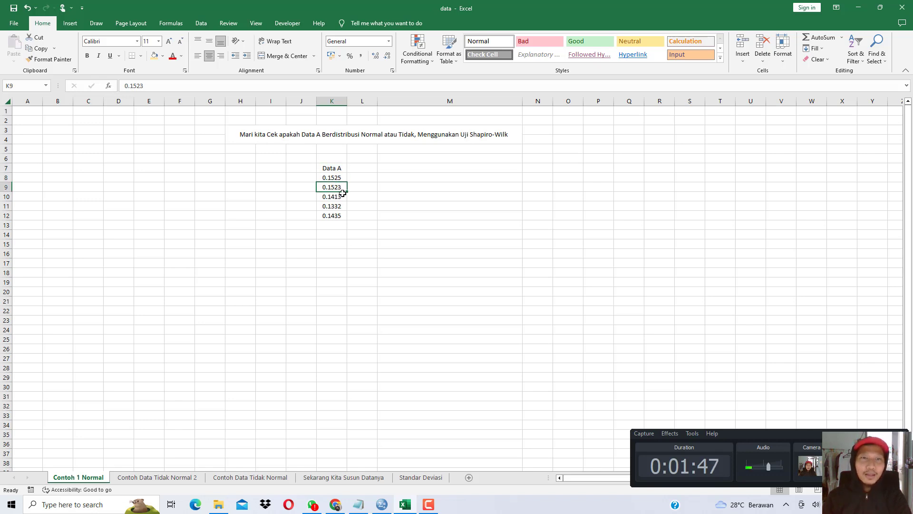
click(341, 197)
click(341, 207)
click(340, 217)
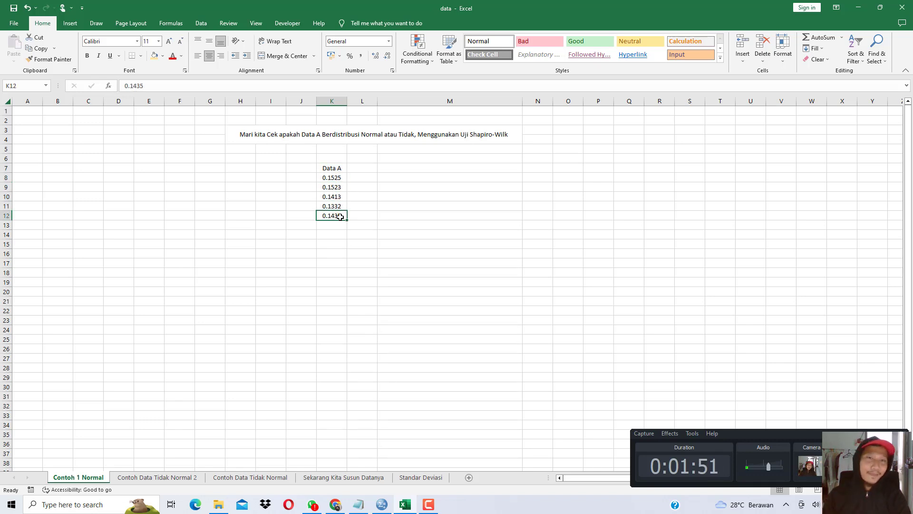
click(333, 177)
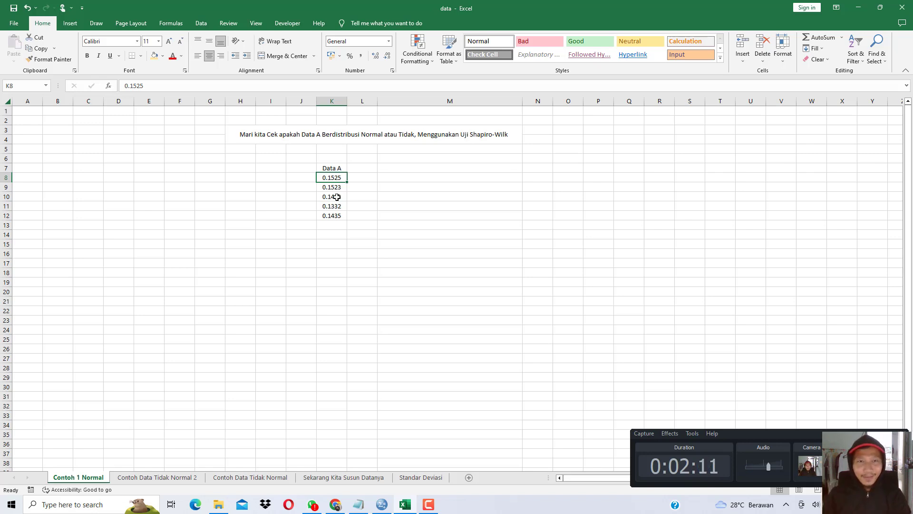
click(333, 194)
click(338, 179)
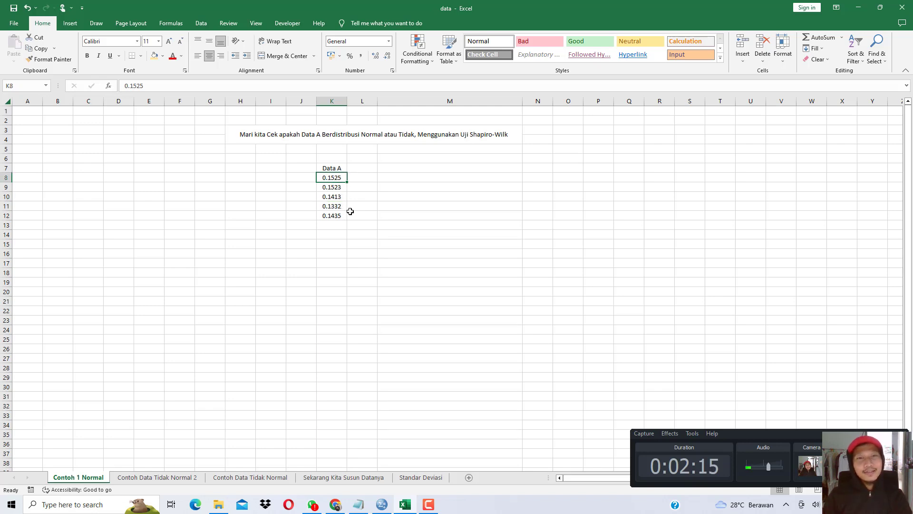
click(340, 187)
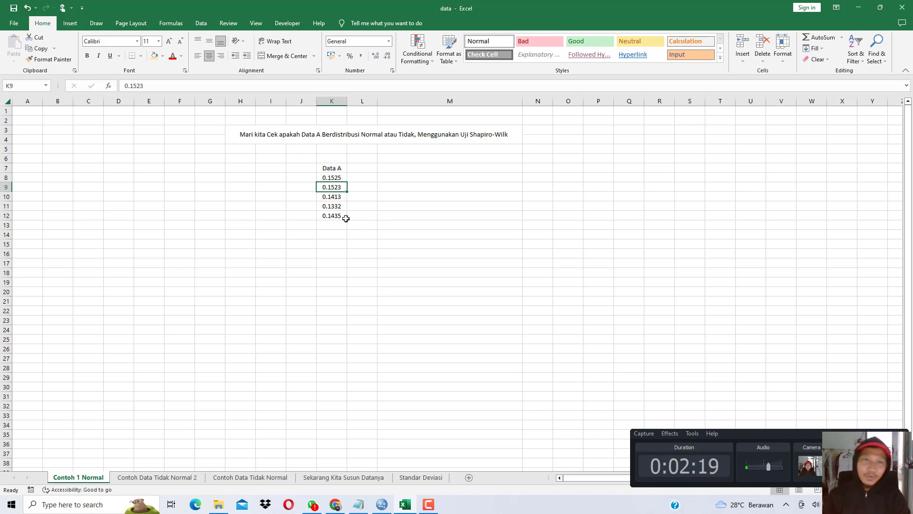
click(342, 217)
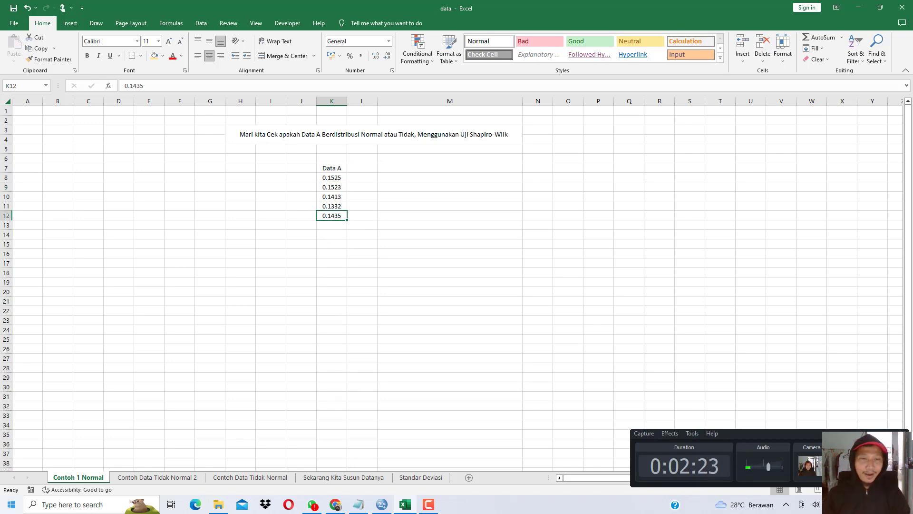
Step: Open Notepad and write "Dengan menggunakan SPSS, tolong diuji, apakah data A berdistribusi normal atau tidak????" followed by blank lines
click(10, 503)
text(notepad)
key(Return)
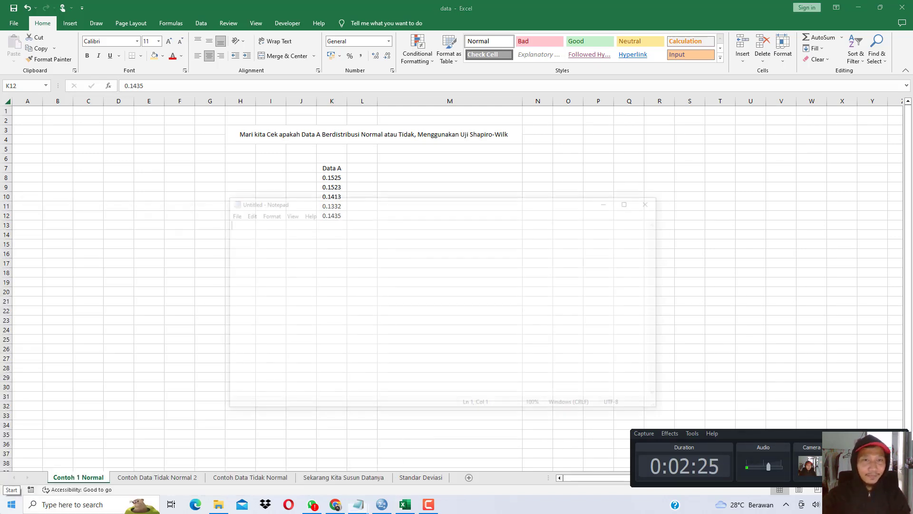
text(Den)
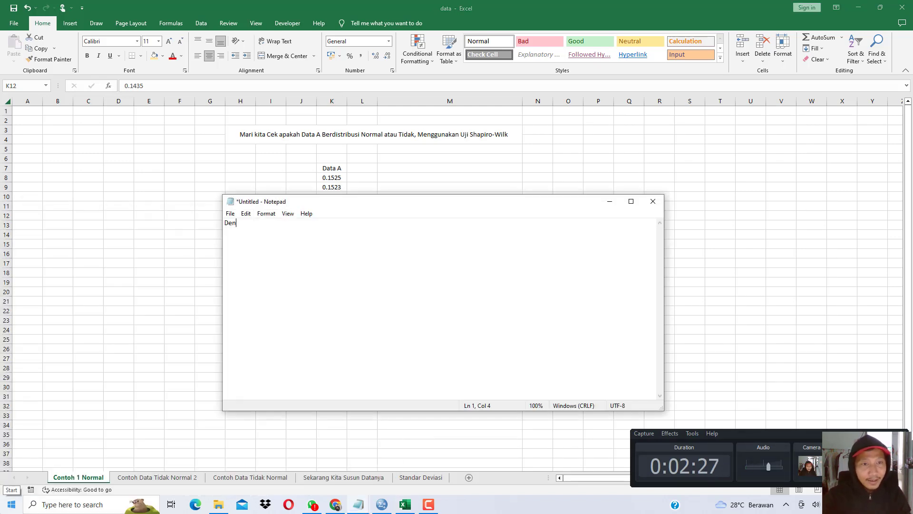
text(gan menggunakan SPSS)
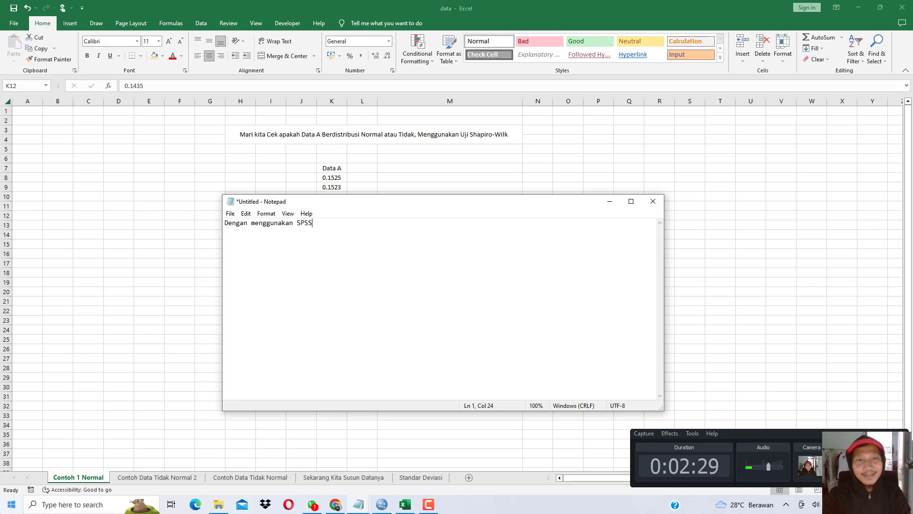
text(, tolong di)
key(BackSpace)
text(to)
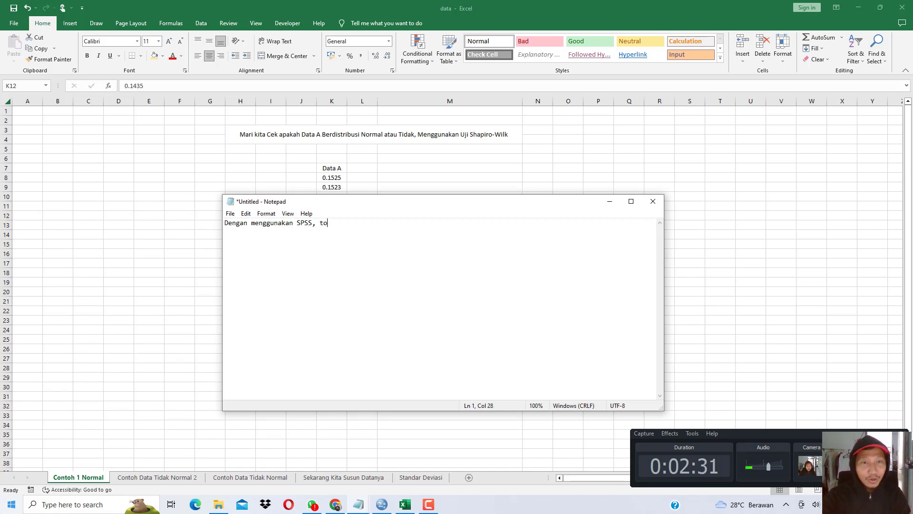
text(long diuji, apakah data A ber)
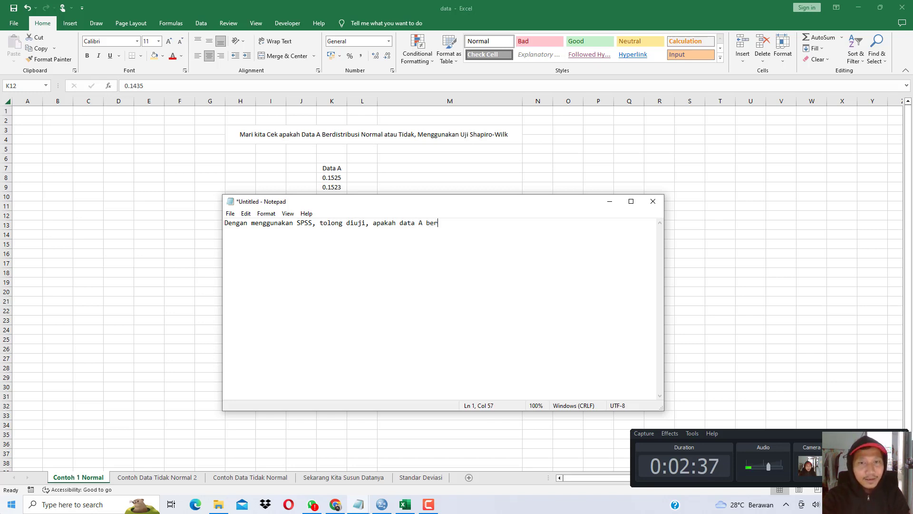
text(distribusi normal ata u tidak????)
key(Return)
key(Return)
key(Return)
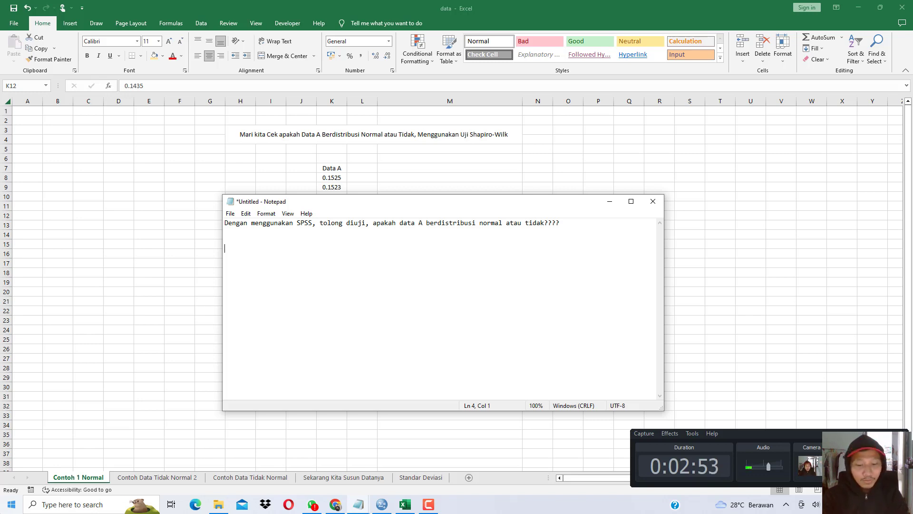
Step: Write the heading "Shapiro-Wilk" and below it "Uji Shapiro-Wilk, merupakan salah satu uji dalam statistika yang digunakan untuk menguji apakah suatu data berdistribusi normal atau tidak . . . . . ."
text(Sha)
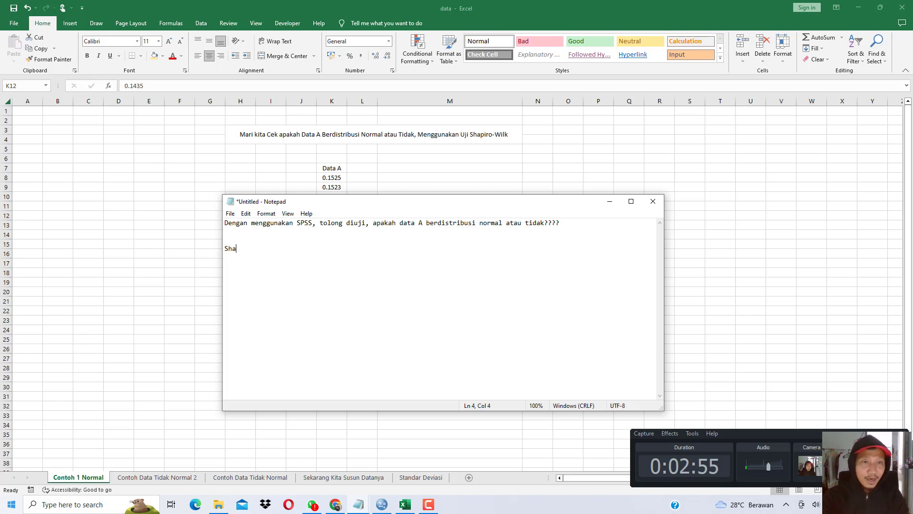
text(piro-W)
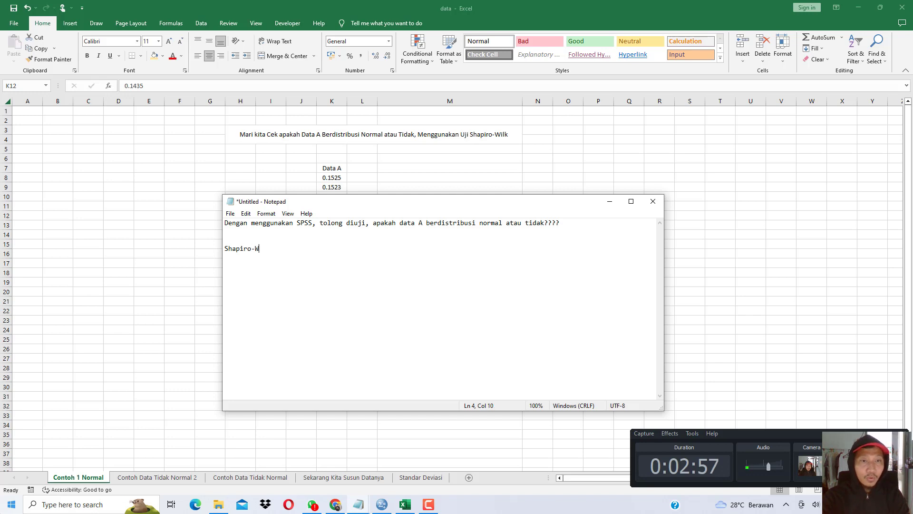
text(ilk  Uji )
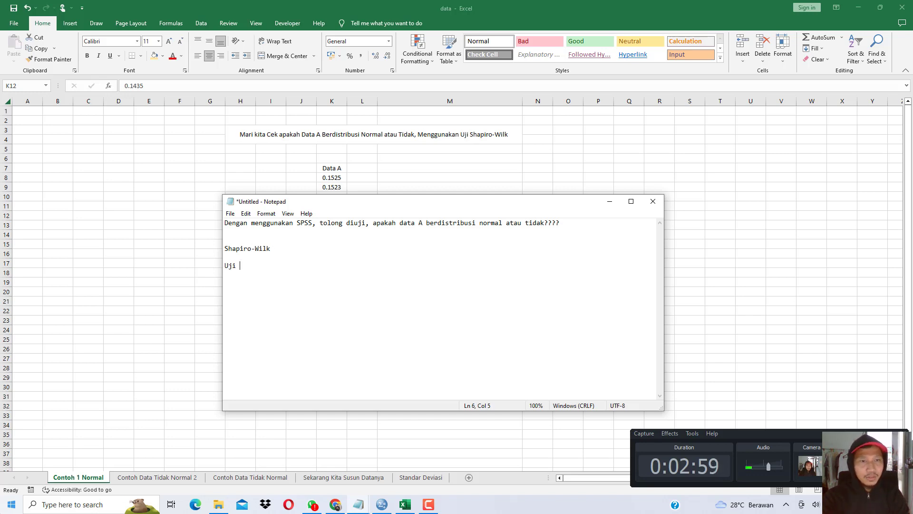
text(Shapiro-Wilk, merupakan s)
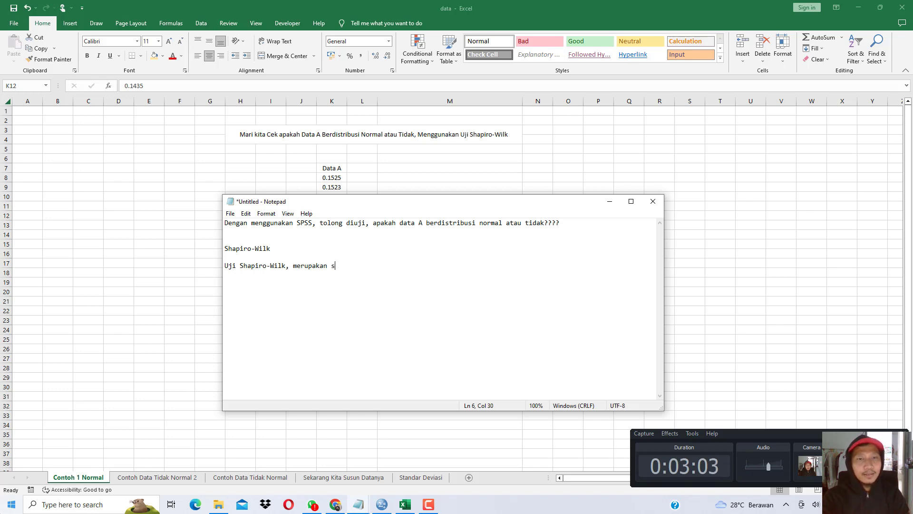
text(alah satu uj)
text(i da)
key(BackSpace)
text(dalam st)
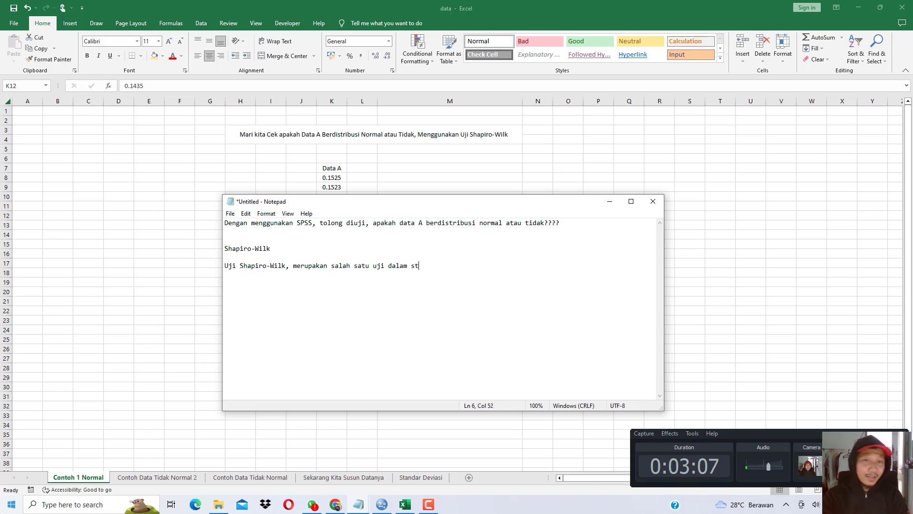
text(atistika yang digunakan untuk mengujia ap)
key(BackSpace)
key(BackSpace)
text(apakah)
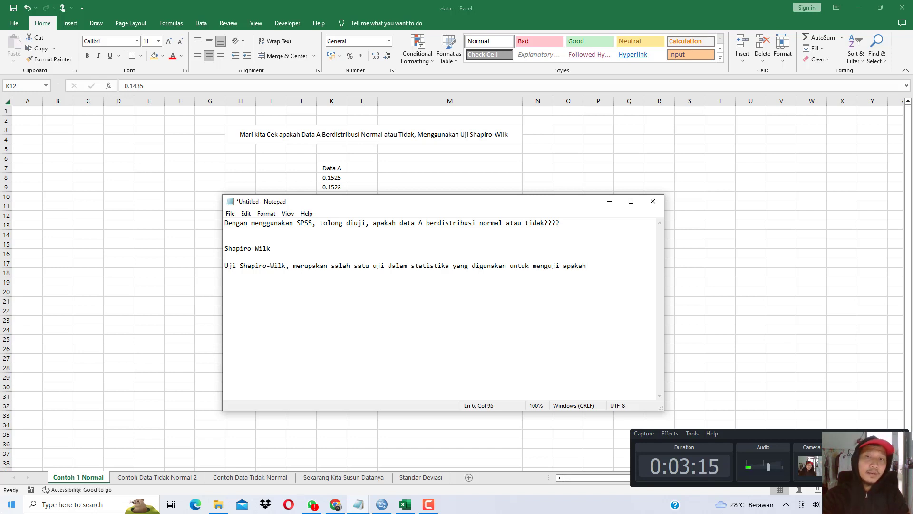
text( suatu )
text(data berdistri)
text(busi normal atau)
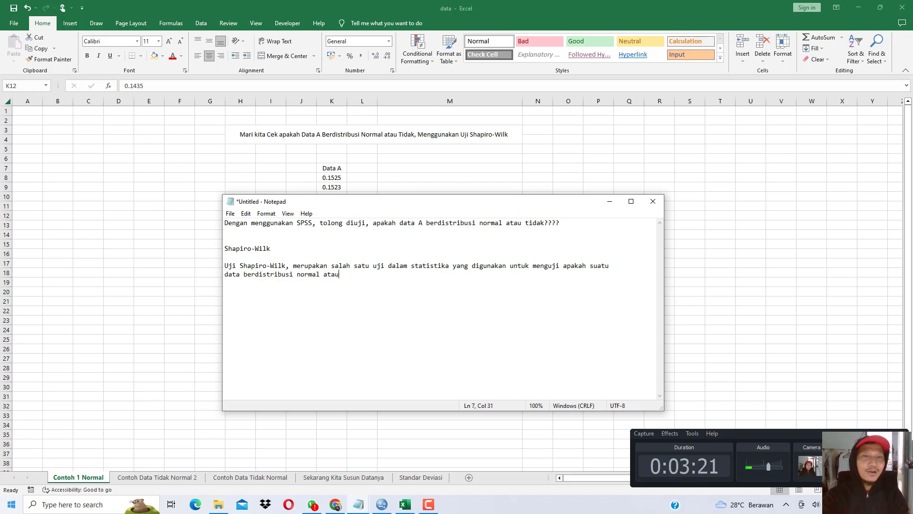
text( tidak . . . . . .)
Step: Add the line "Jadi aturannya:" below the Shapiro-Wilk definition, separated by a blank line
key(Return)
key(Return)
text(Nor)
key(BackSpace)
key(BackSpace)
text(Jadi aturanny)
text(a)
Step: Write the first rule as "Jika nilai probabilitas atau p atau p-value atau Sig. > 0.05, maka data berdistribusi normak"
text(Jika nilai probabilit)
text(as atau p)
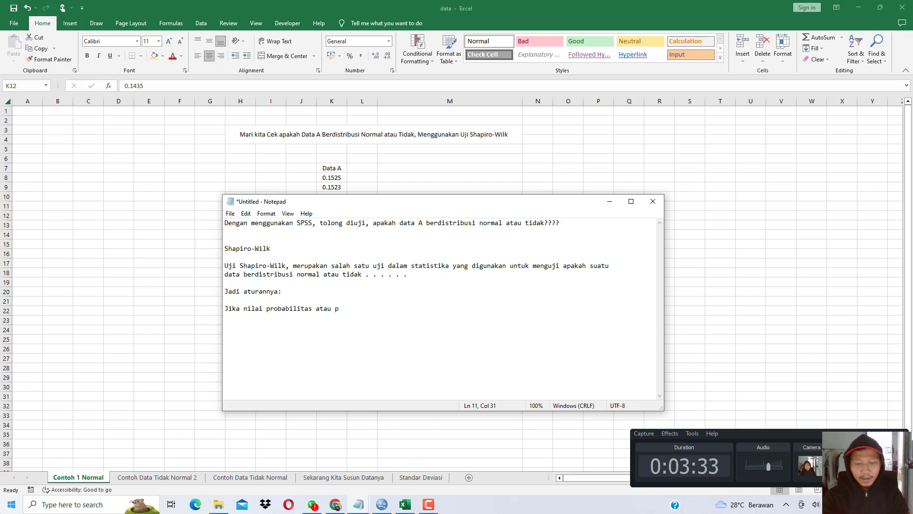
text( atau pp-)
key(BackSpace)
key(BackSpace)
text(-value)
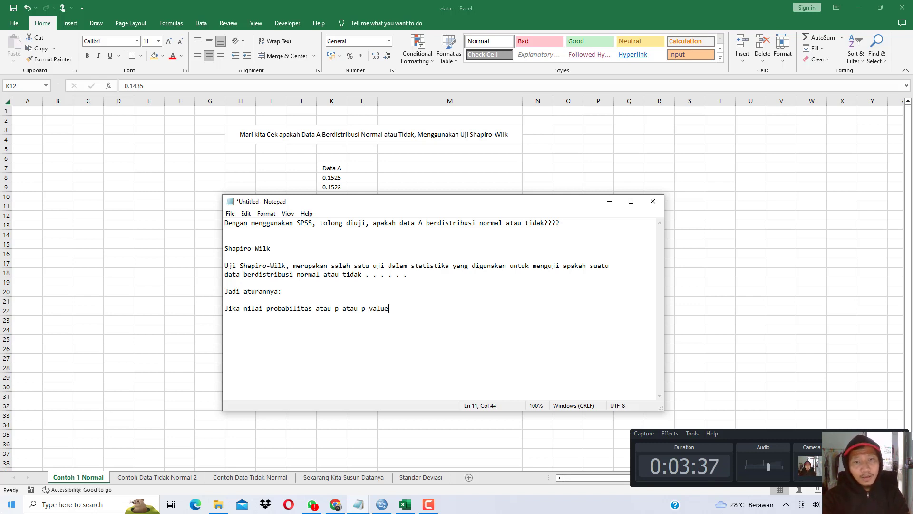
text( atau Sig. > )
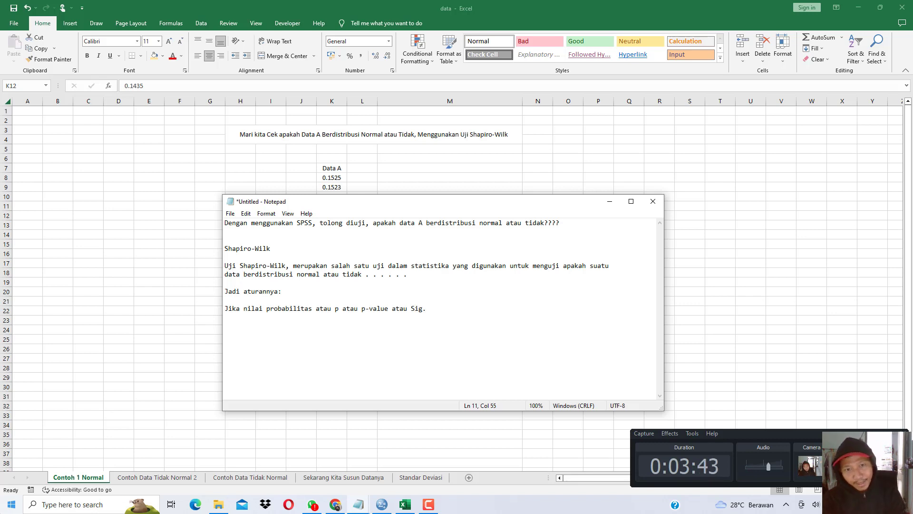
text(0.05, maka data berdistribusi nro)
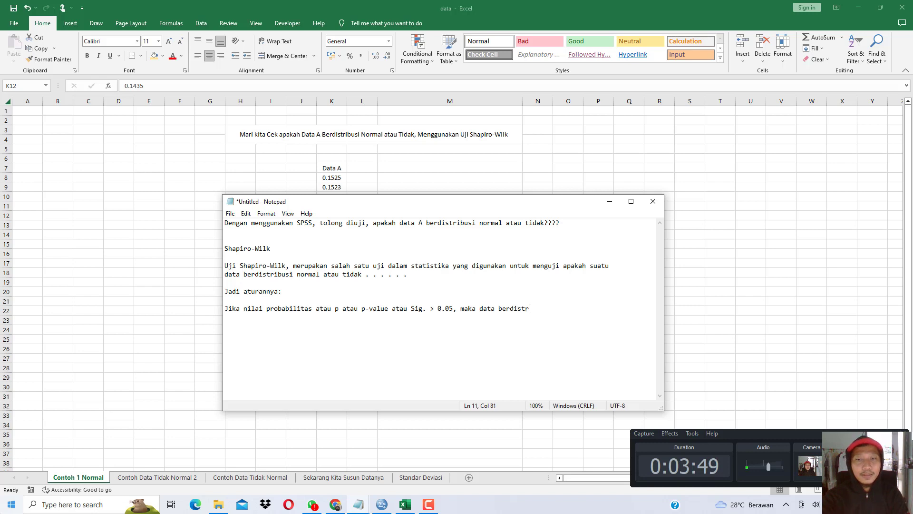
key(BackSpace)
key(BackSpace)
text(ormak)
key(Return)
Step: Write the second rule as "Jika nilai probabilitas atau p atau p-value atau Sig. < 0.05, maka data tidak berdistribusi normal"
text(Jika )
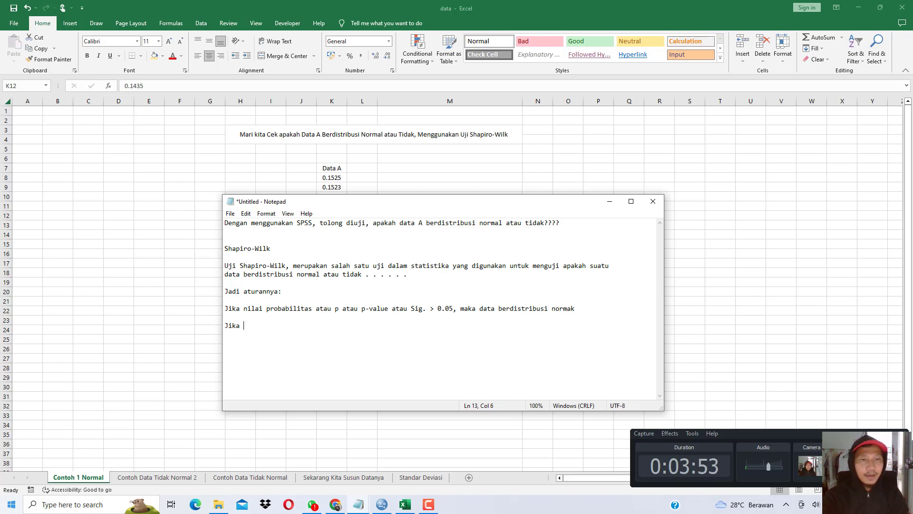
text(nilai probabilitas atau p atai)
key(BackSpace)
text(u p-value ata)
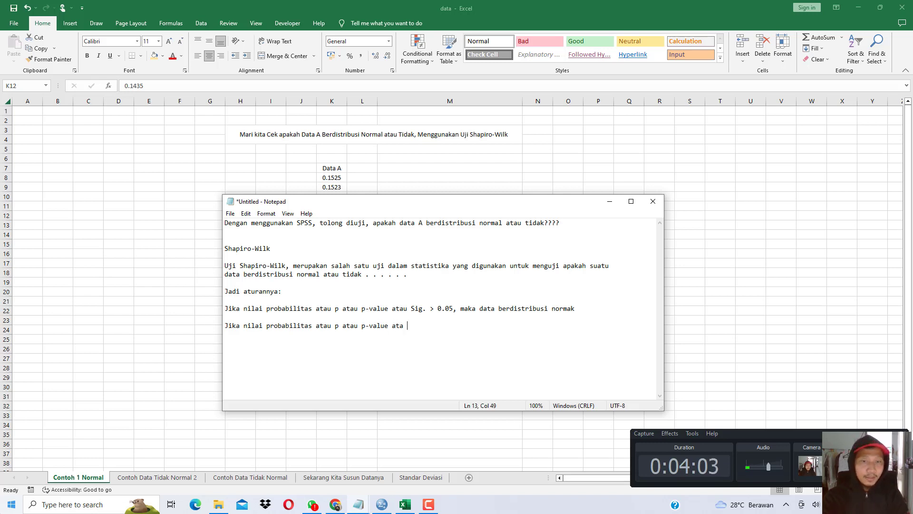
text(u Sig. < 0.05, maka data tidak berdistribusi normal)
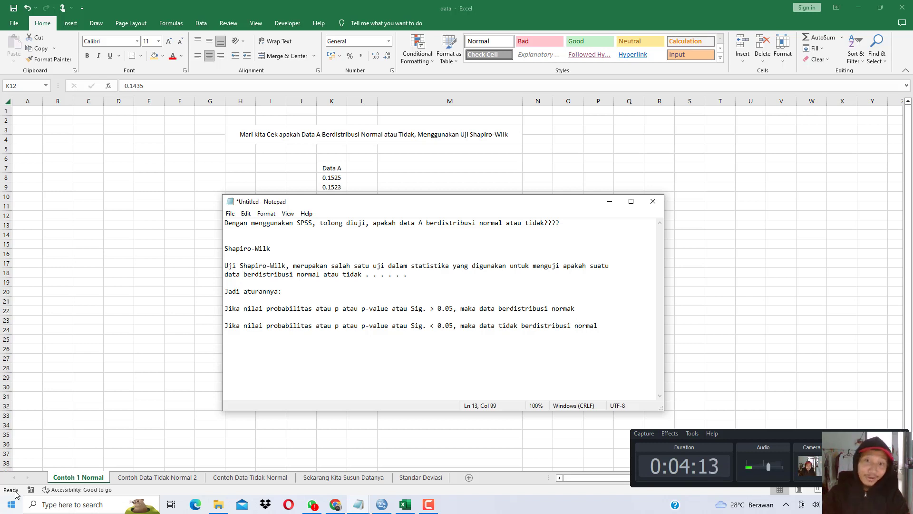
Step: Correct the misspelled last word of the first rule to "normal"
click(583, 308)
key(BackSpace)
text(l)
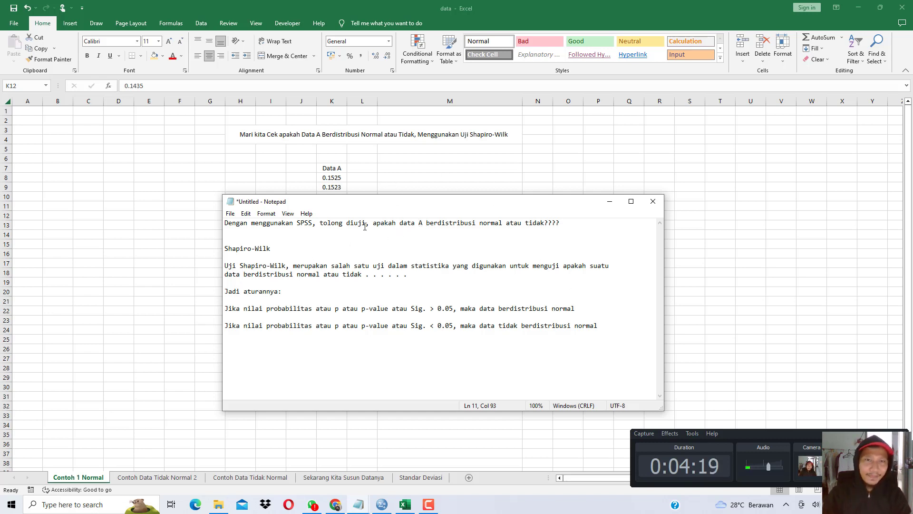
Step: Copy the five Data A values in K8:K12 of the Excel sheet, without the header, and switch to SPSS Statistics
drag(338, 169, 337, 215)
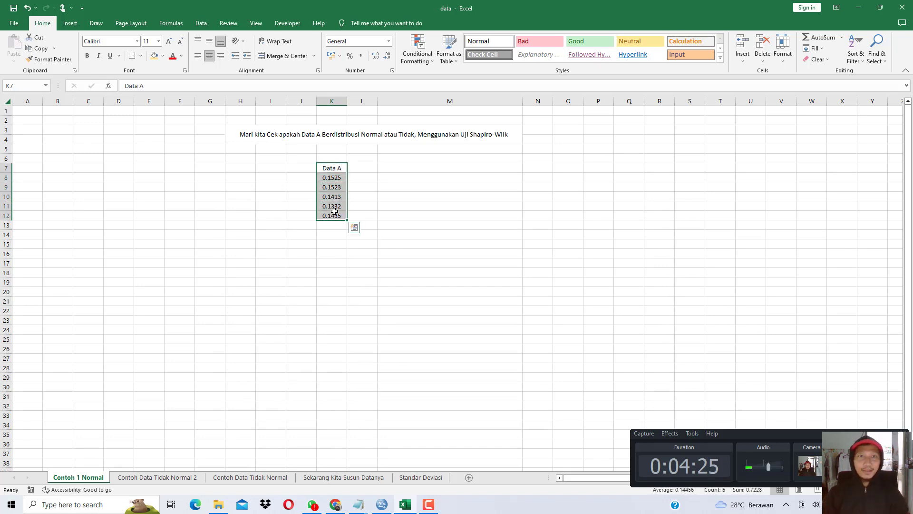
click(351, 188)
drag(340, 176, 343, 212)
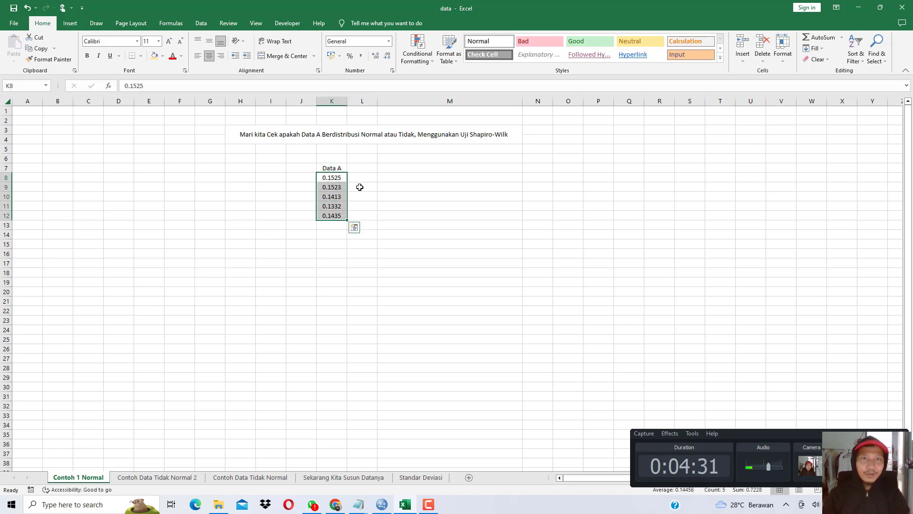
click(358, 188)
drag(334, 177, 341, 212)
right_click(331, 195)
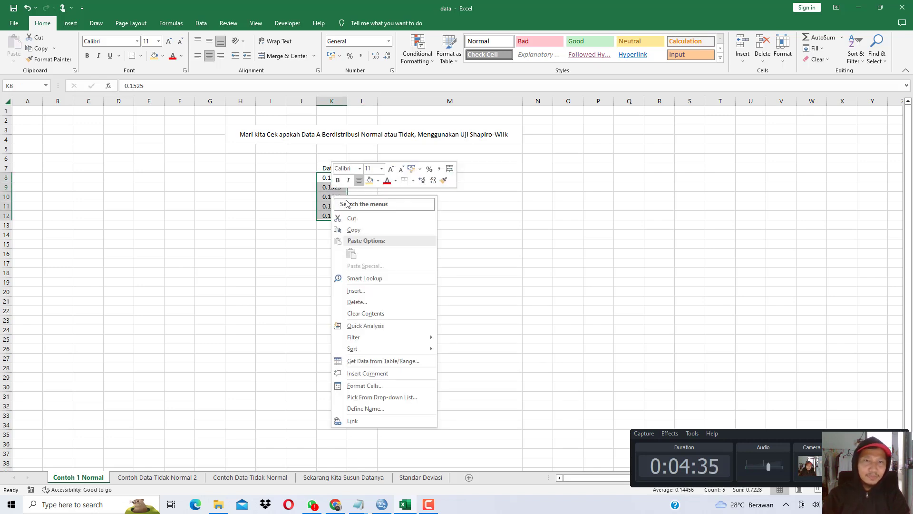
click(349, 231)
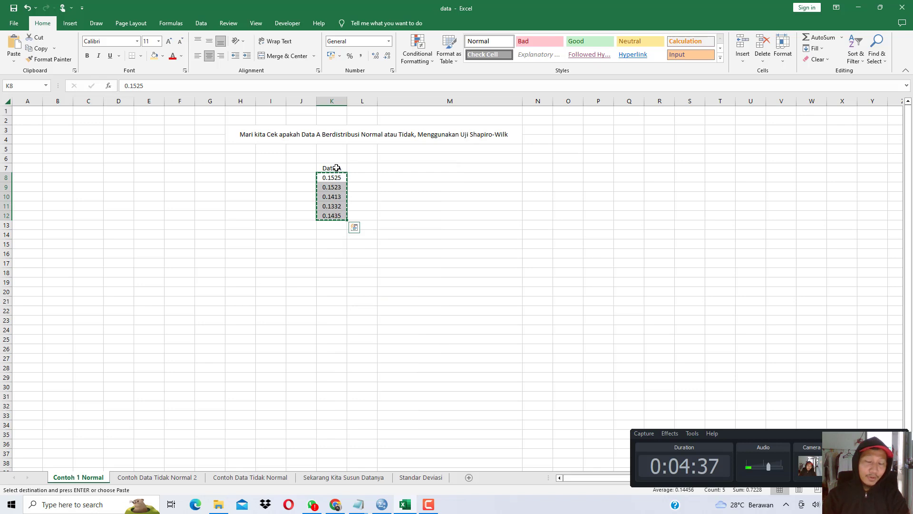
click(382, 504)
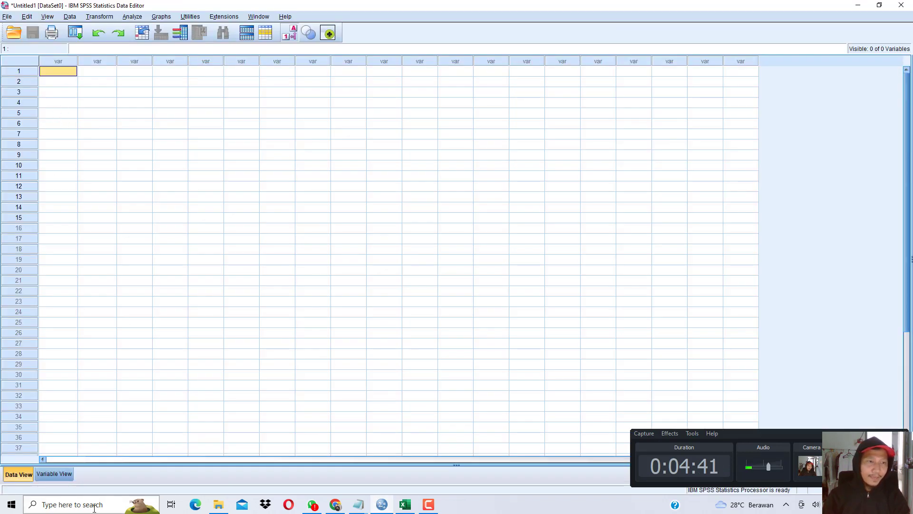
click(61, 472)
click(19, 475)
click(54, 473)
click(22, 475)
click(51, 474)
click(21, 474)
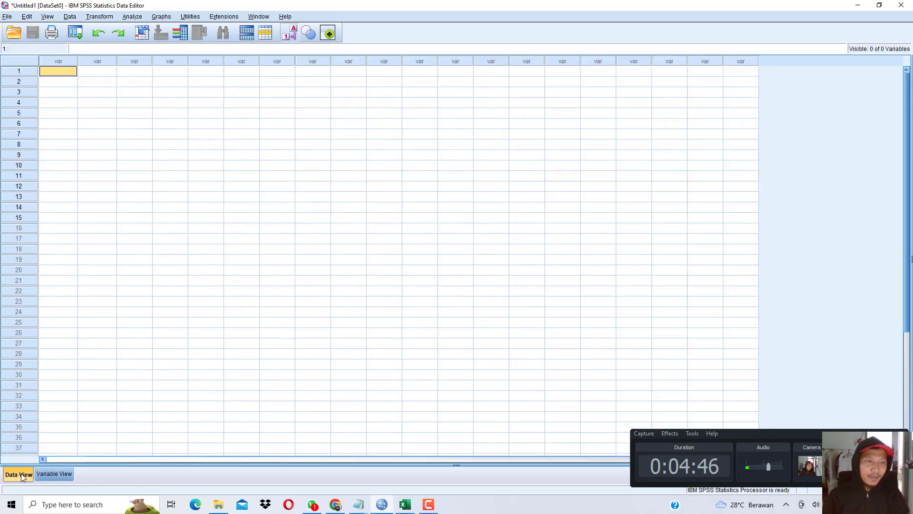
Step: Paste the copied values into the first column from row 1 and clear the empty cases from row 6 to row 28
right_click(60, 74)
click(78, 129)
drag(18, 135, 22, 366)
right_click(9, 193)
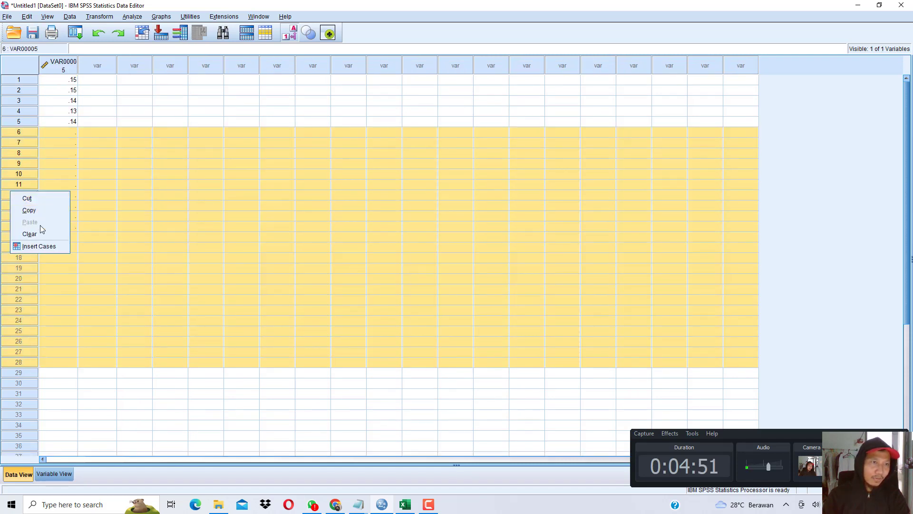
click(41, 225)
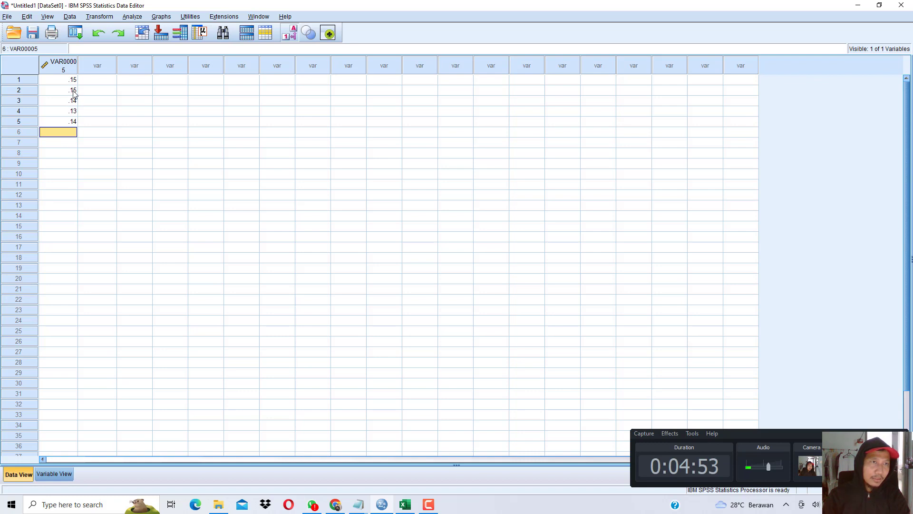
Step: Set the variable's decimals to 4 and widen its column in the data view to about 22 characters
click(49, 474)
click(166, 58)
click(183, 57)
click(183, 56)
click(18, 474)
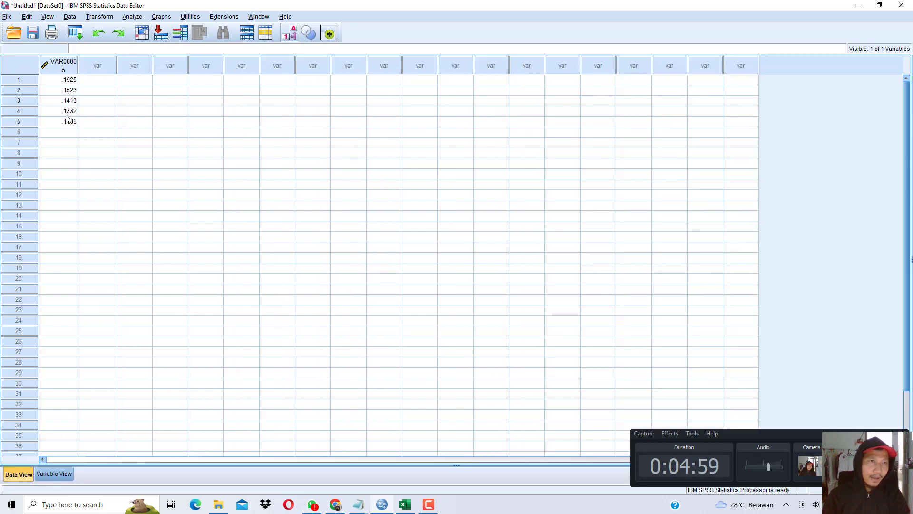
drag(77, 71, 140, 72)
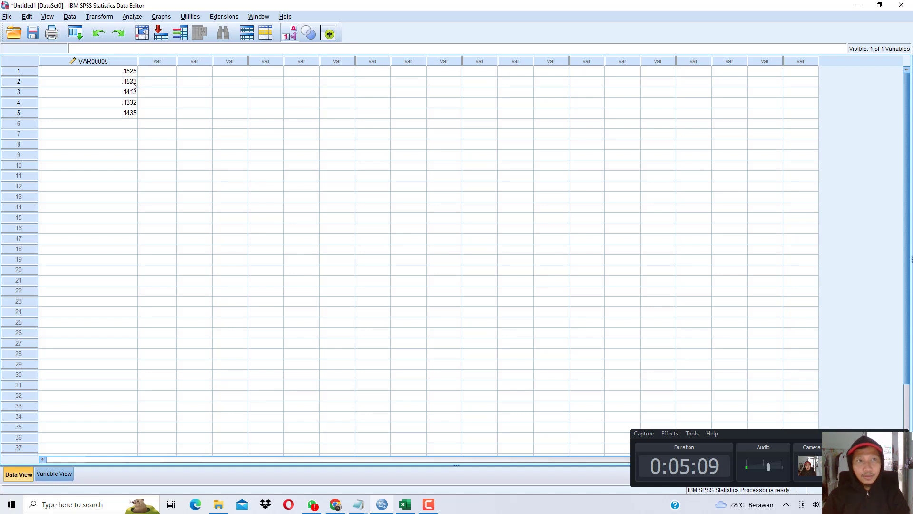
Step: Rename the variable as Data_A and return to the data view
click(45, 475)
click(63, 61)
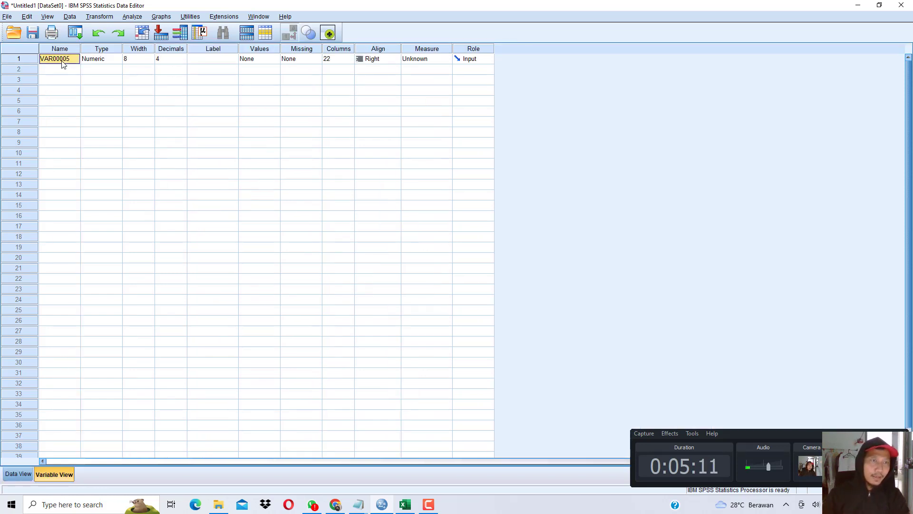
text(Data_A)
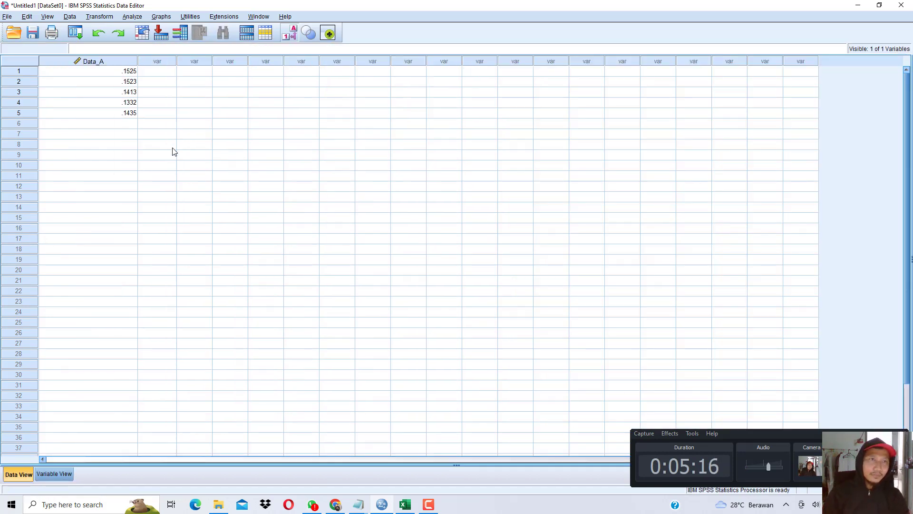
click(18, 475)
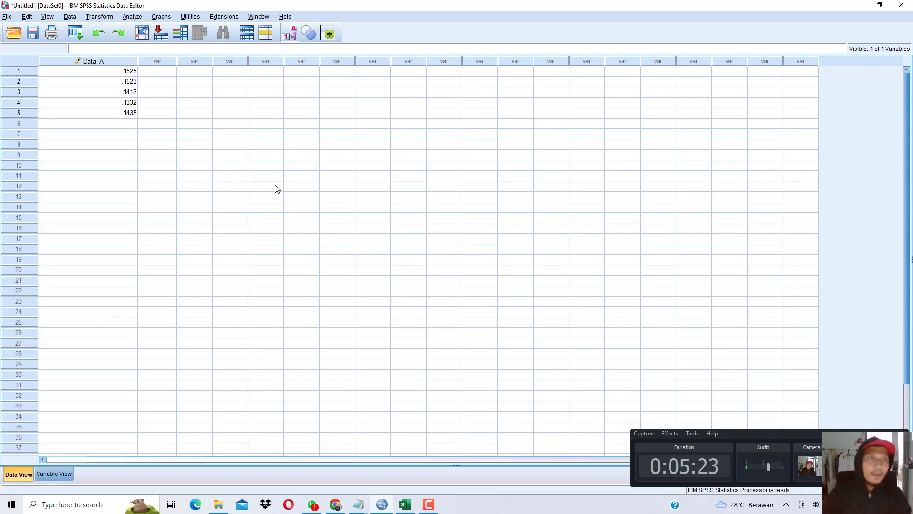
Step: Start the Explore analysis from the descriptive statistics and set Data_A as the dependent variable
click(135, 17)
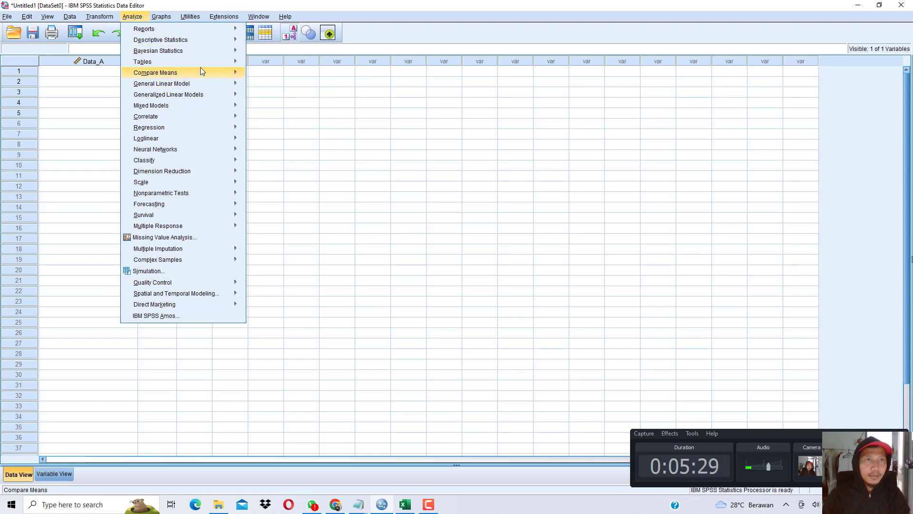
mouse_move(223, 45)
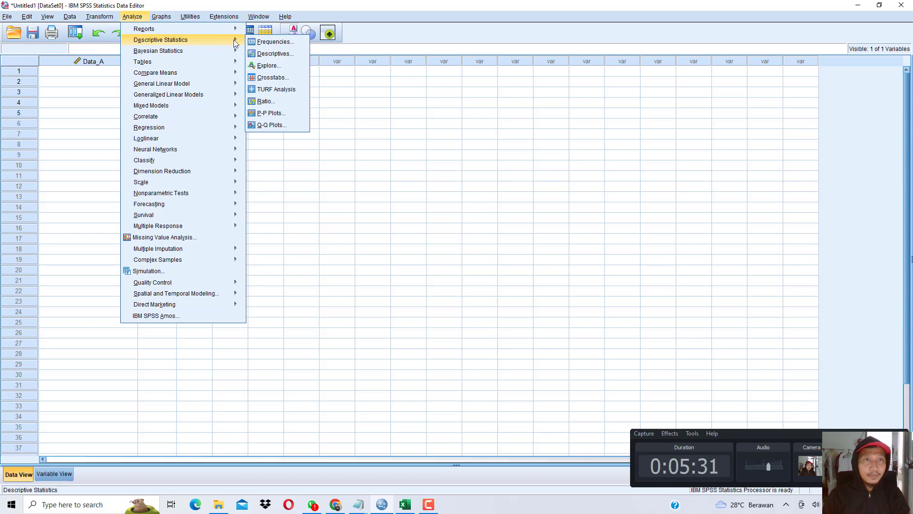
click(283, 72)
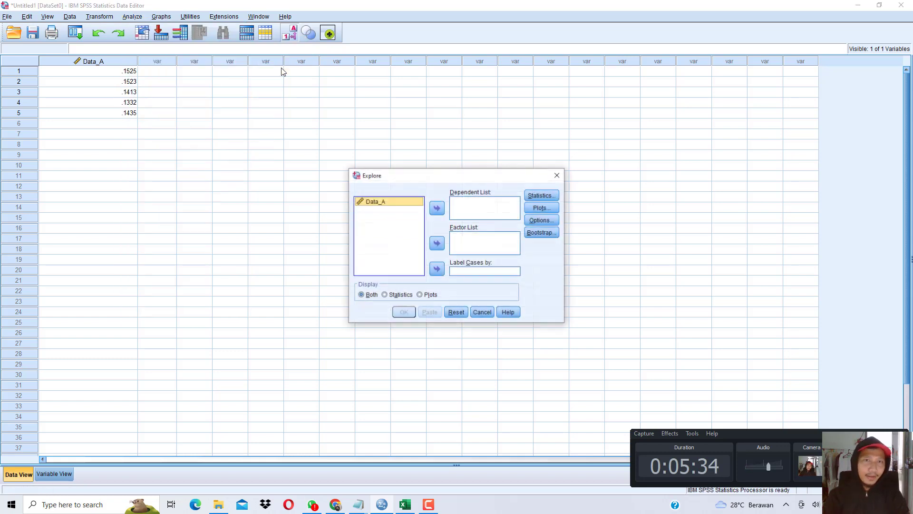
click(436, 210)
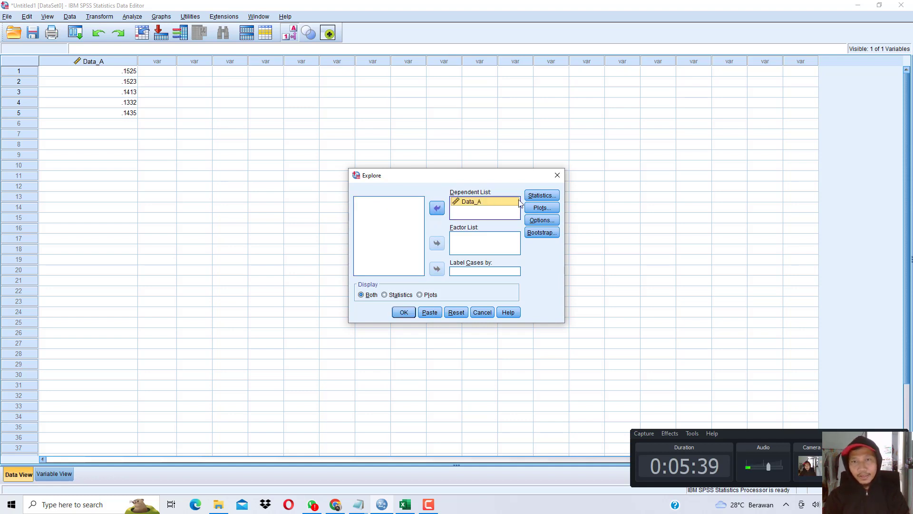
Step: Keep normality plots with tests enabled in the Explore plot options and run the analysis
click(541, 210)
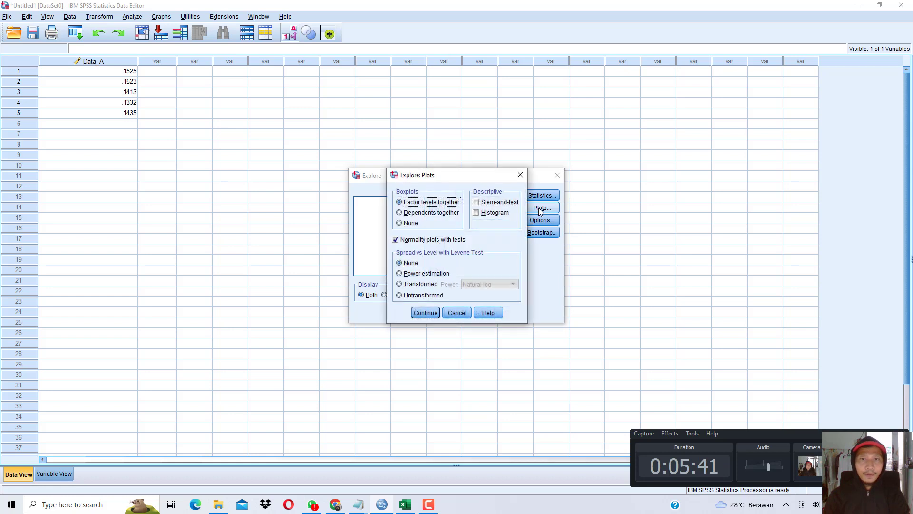
click(419, 242)
click(419, 241)
click(420, 242)
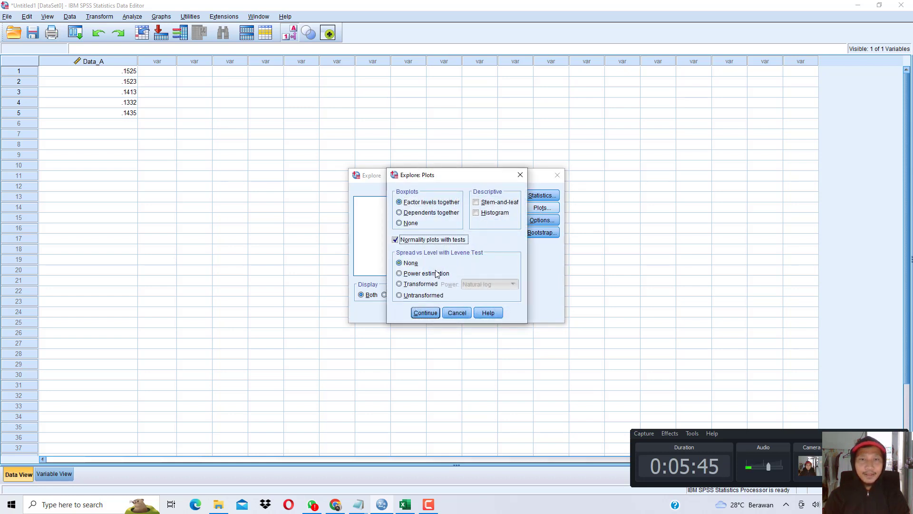
click(425, 312)
click(404, 312)
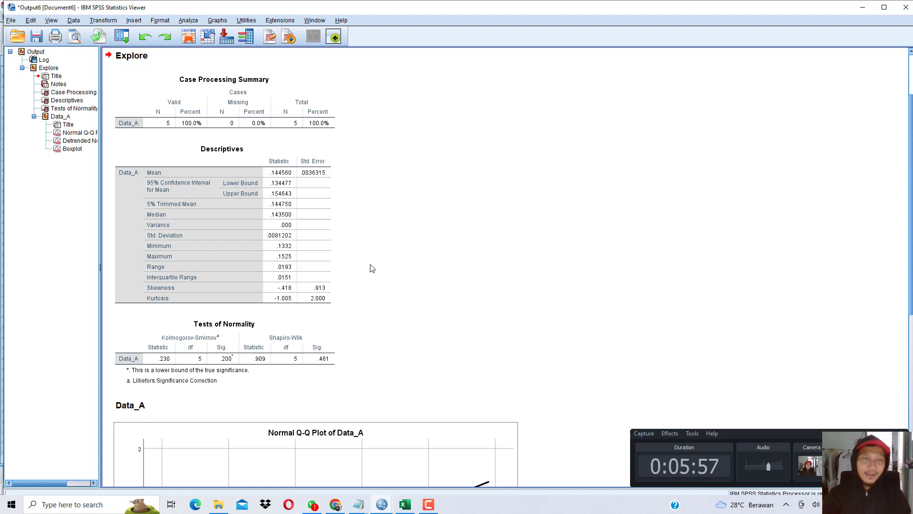
Step: Switch to the Notepad notes and move their window beside the SPSS output tables
click(199, 333)
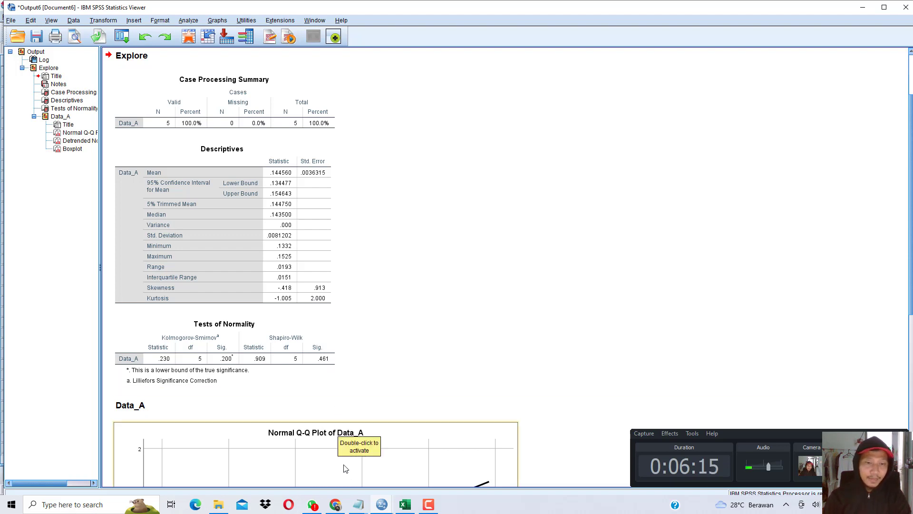
click(358, 504)
click(394, 457)
drag(452, 210, 656, 129)
click(594, 269)
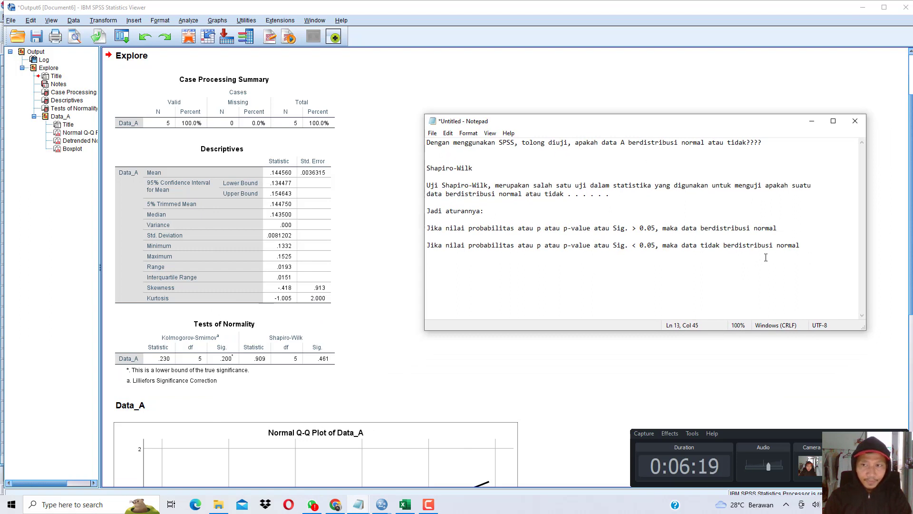
Step: Below the rules, write "Berdasarkan hasil uji normalitas, diketahui nilai Sig. = 0.461 > 0.05, maka disimpulkan data A berdistribusi normal", followed by blank lines
click(439, 276)
text(Berdasarkan hasil uji normalitas)
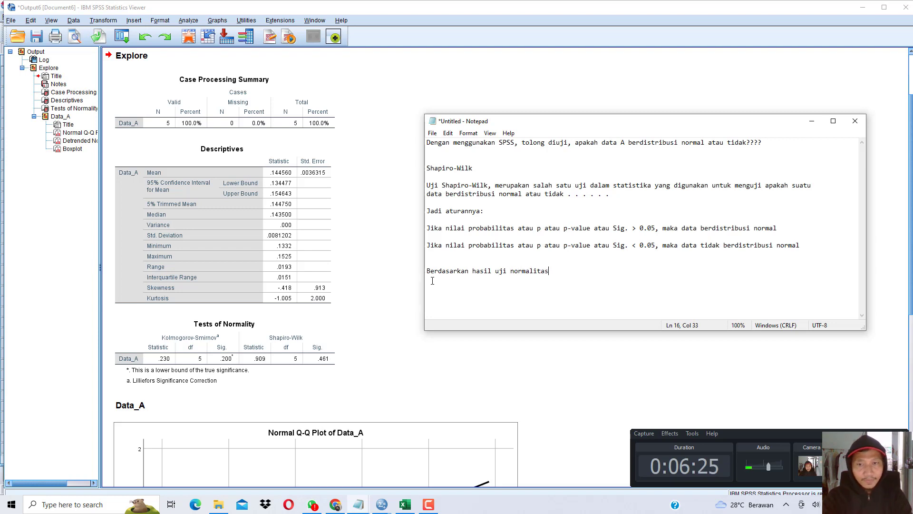
text(, diketahui nilai Sig. = 0.461 >)
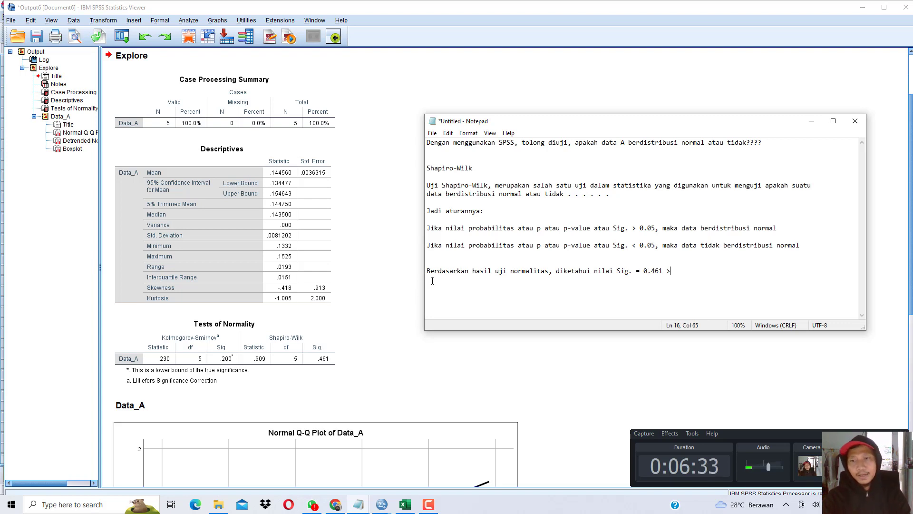
text( 0.05)
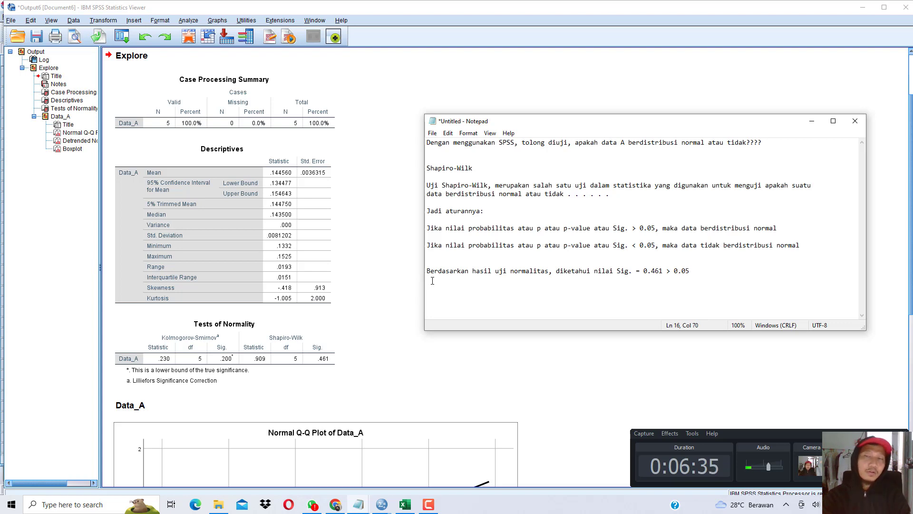
text(, maka disimpulkan data A berdistribusi normal)
key(Return)
key(Return)
key(Return)
key(Return)
key(Return)
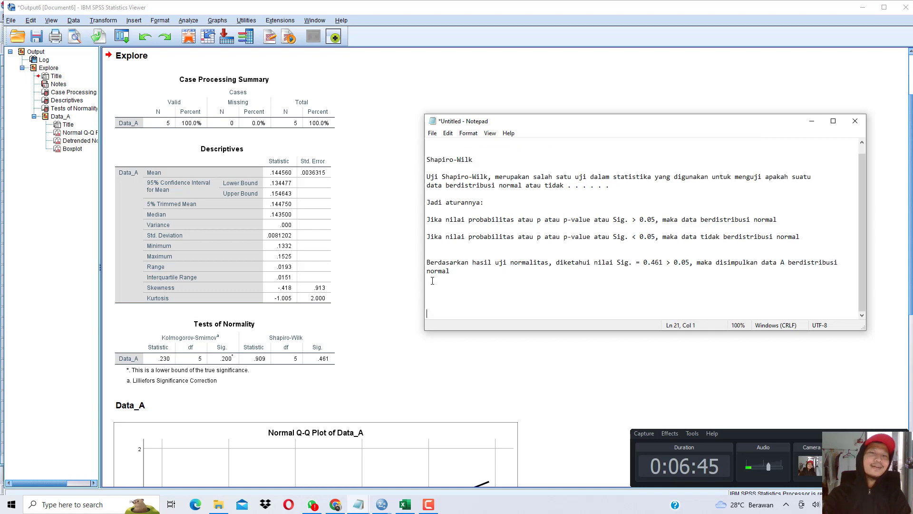
key(Return)
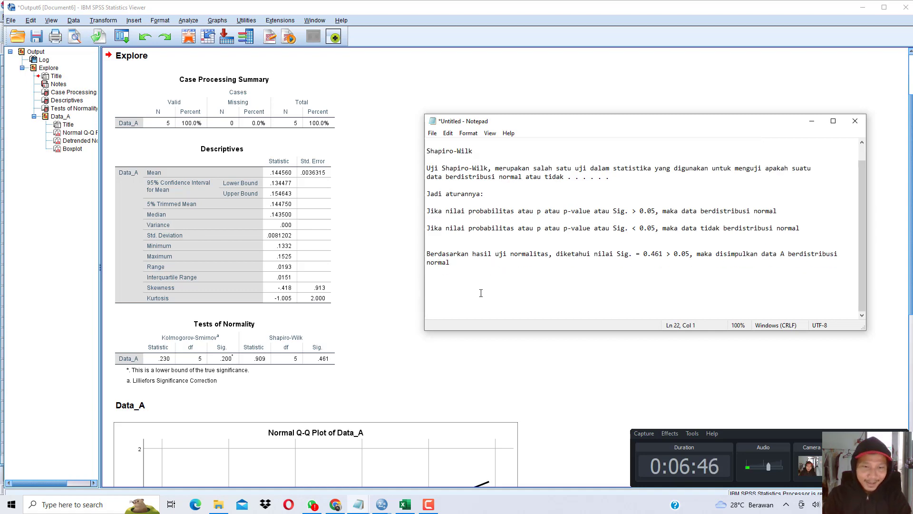
Step: Switch to Excel and examine the Data B values in K8:K12 on the sheet "Contoh Data Tidak Normal 2"
click(405, 504)
drag(332, 178, 336, 216)
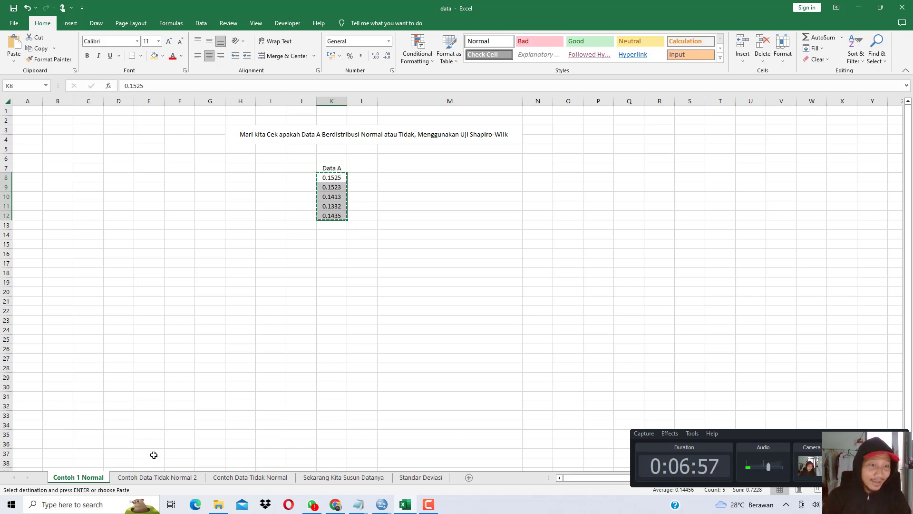
click(157, 477)
click(380, 233)
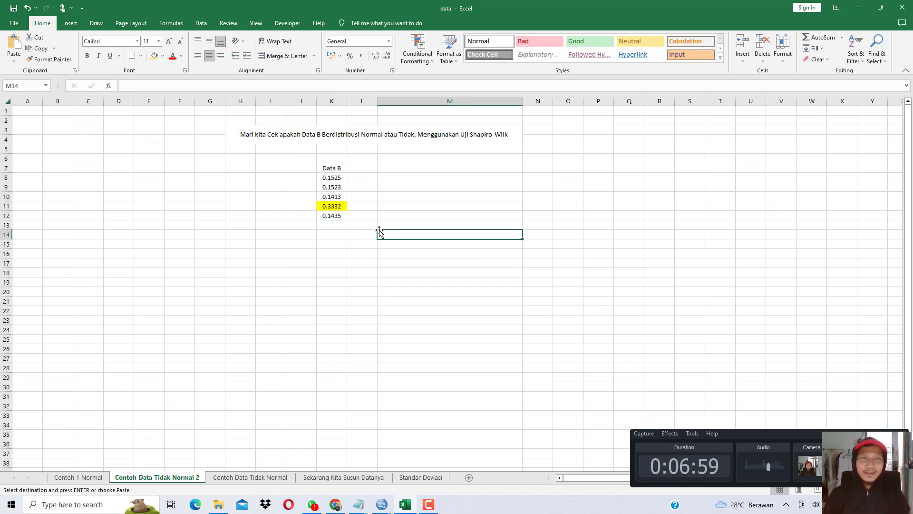
click(345, 186)
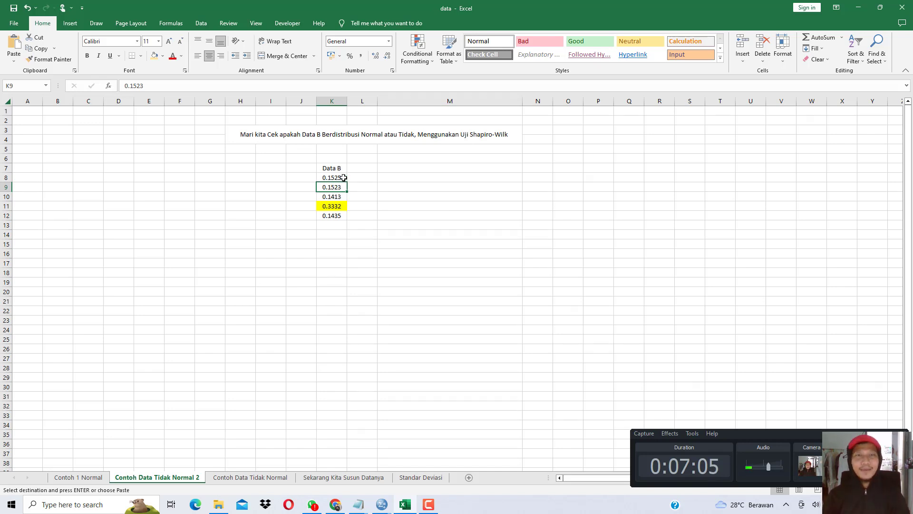
click(341, 179)
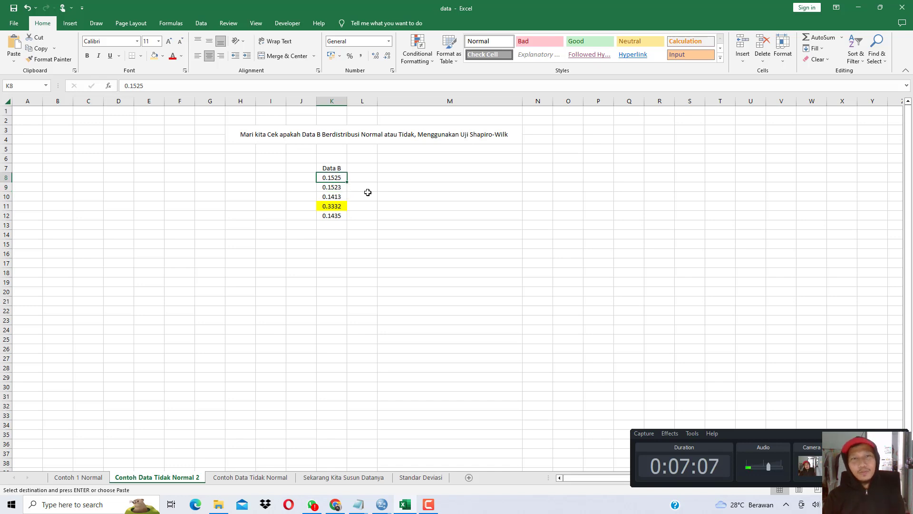
click(331, 189)
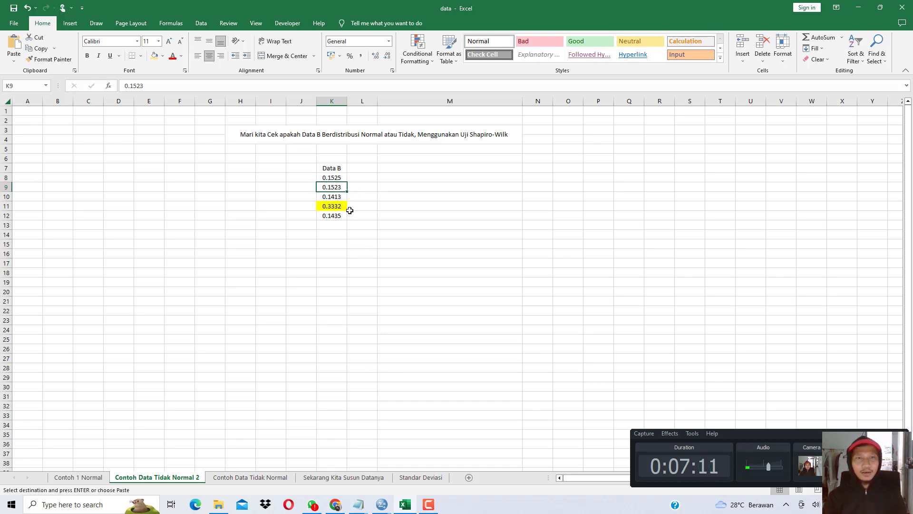
click(338, 198)
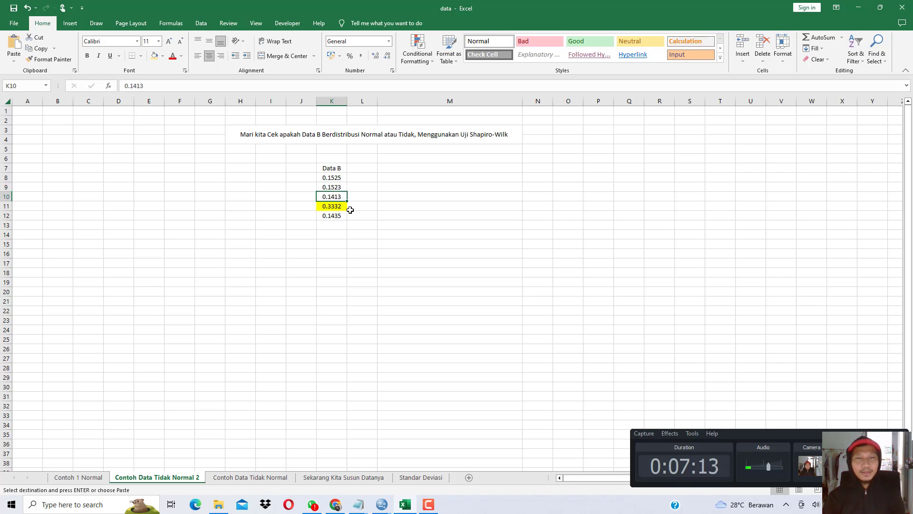
click(344, 209)
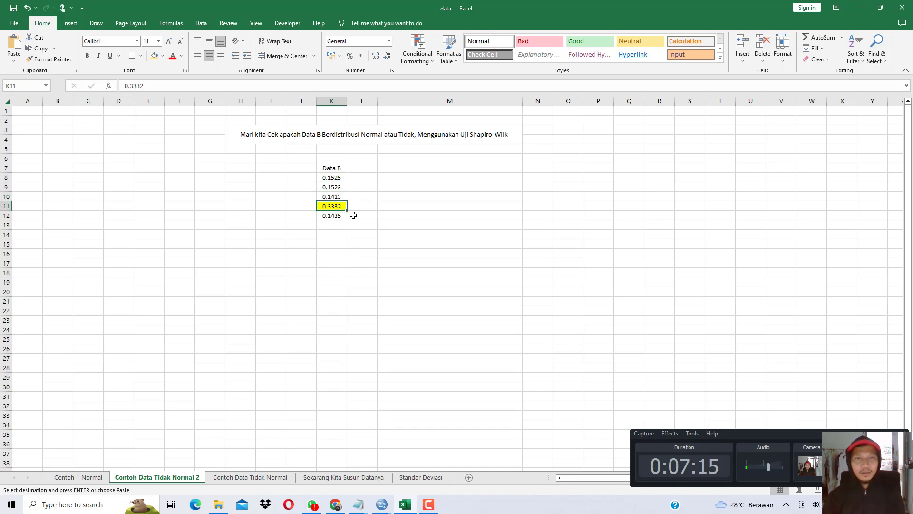
click(338, 220)
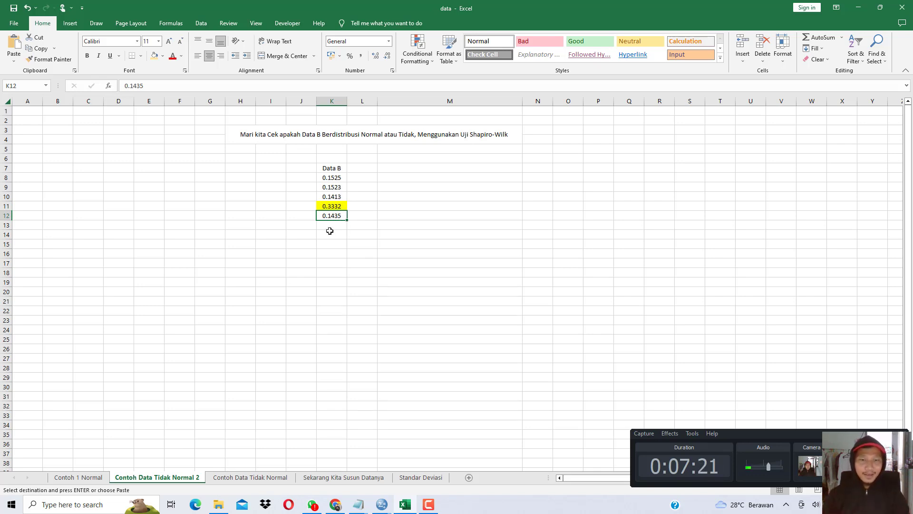
Step: Switch to Notepad and add the question "Coba Anda uji, apakah data B berdistribusi normal atau tidak???" at the end, followed by blank lines
click(366, 512)
click(409, 454)
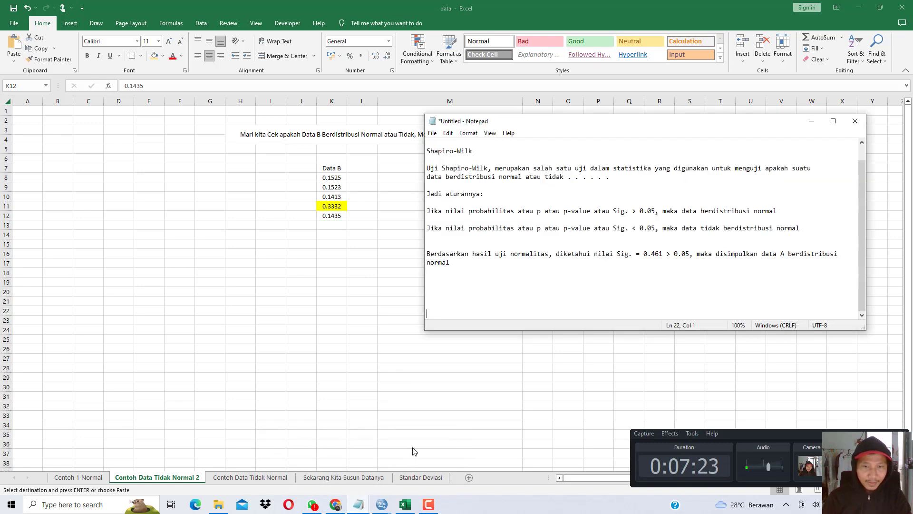
text(Coba Anda uji, apakah data B berdistribusi)
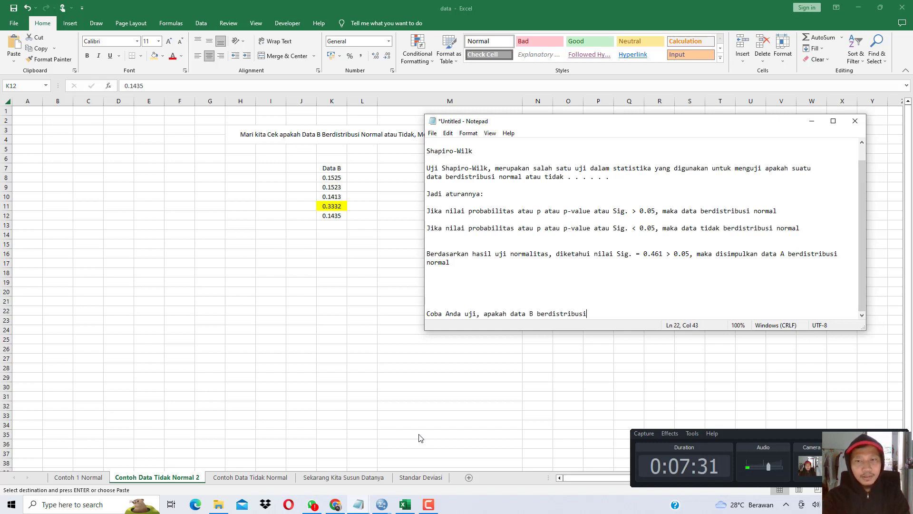
text( normal atau tidak???)
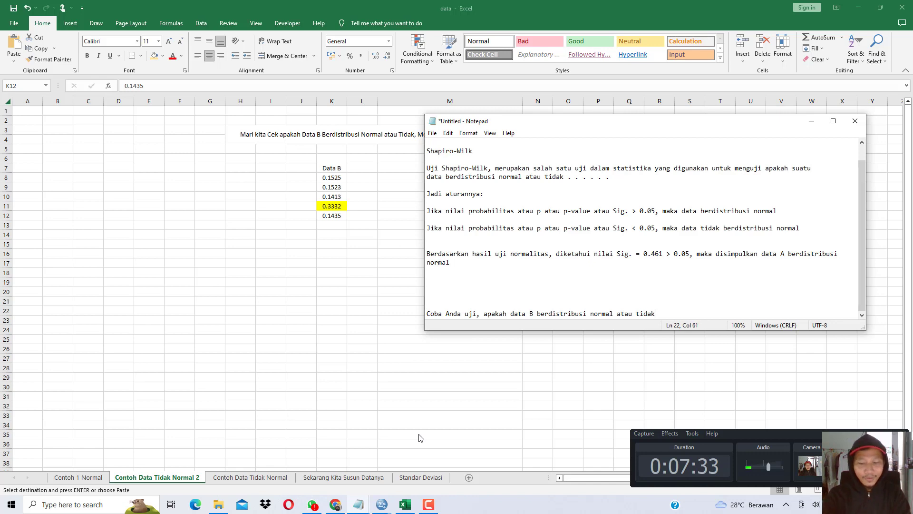
key(Return)
key(Return)
key(Return)
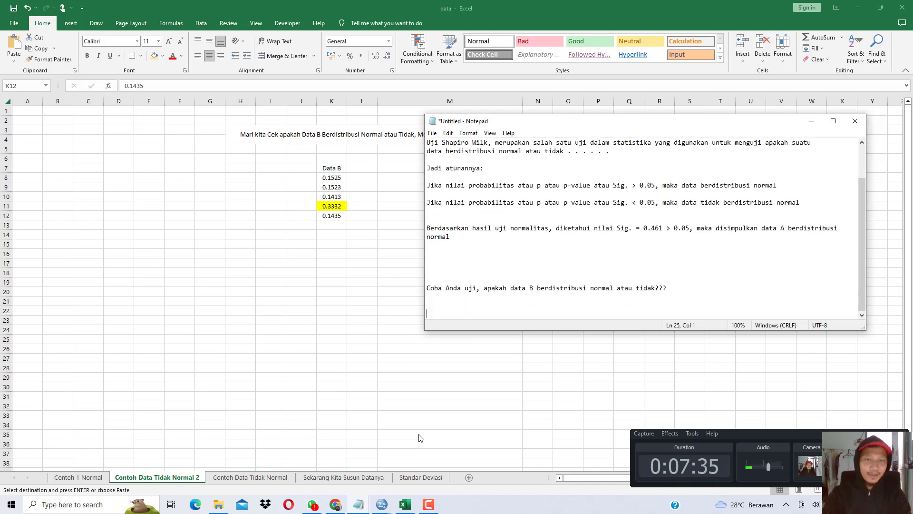
Step: Switch to SPSS Statistics and close the Explore output window without saving it
click(383, 502)
click(349, 457)
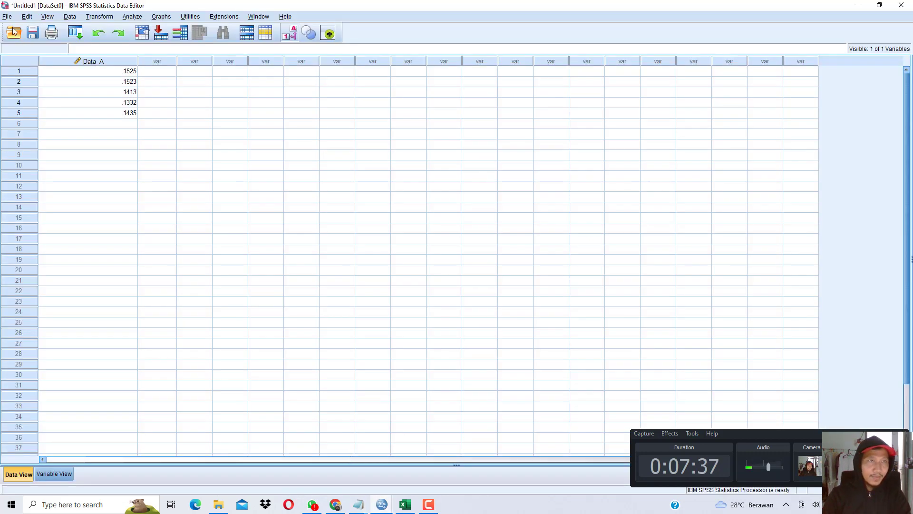
click(446, 474)
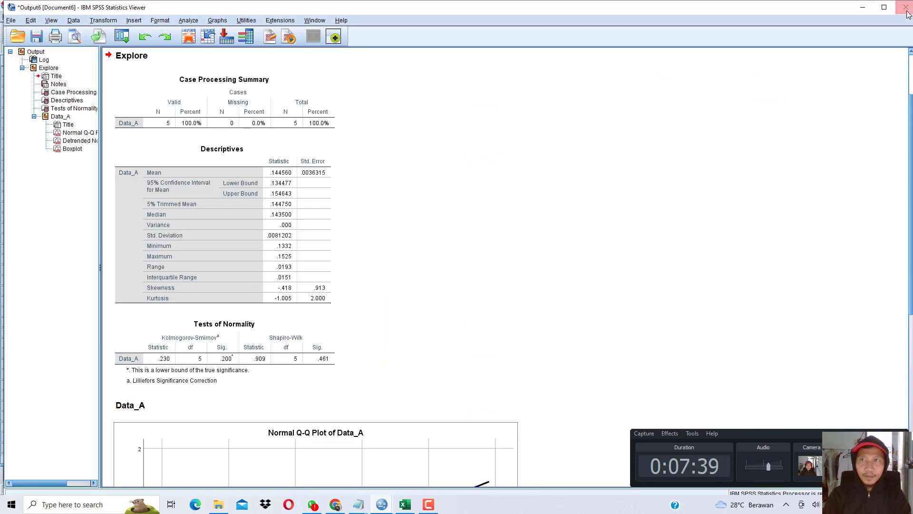
click(905, 7)
click(462, 270)
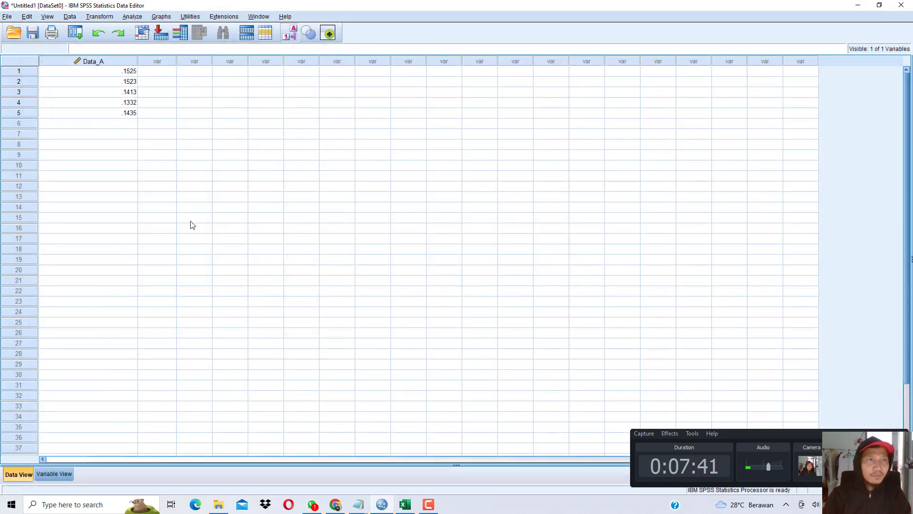
Step: Create a new empty dataset in SPSS
click(7, 17)
mouse_move(119, 30)
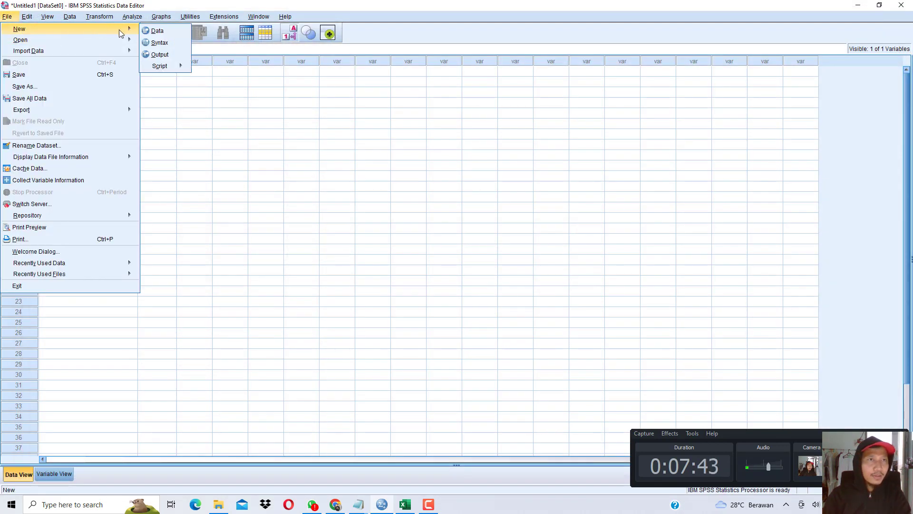
click(151, 29)
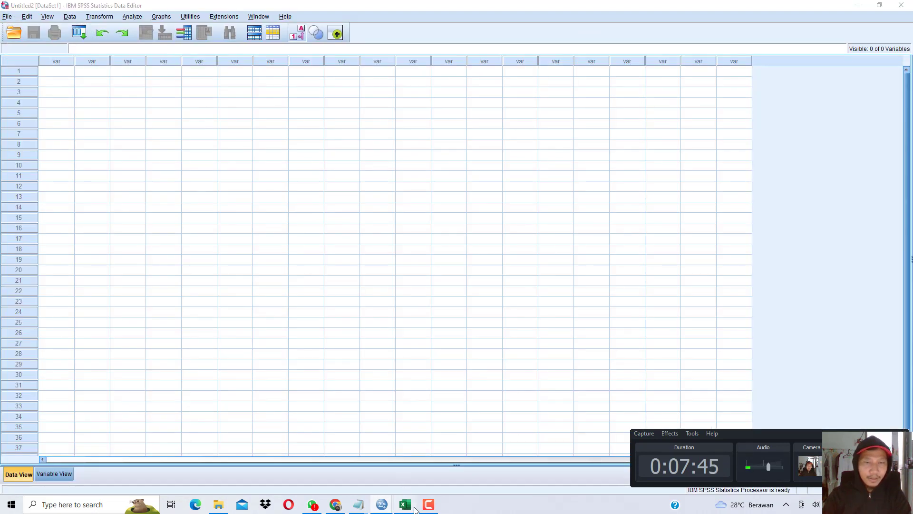
Step: Copy the Data B values in K8:K12 from Excel and paste them into the first column of the new SPSS dataset
click(405, 505)
drag(332, 174, 332, 217)
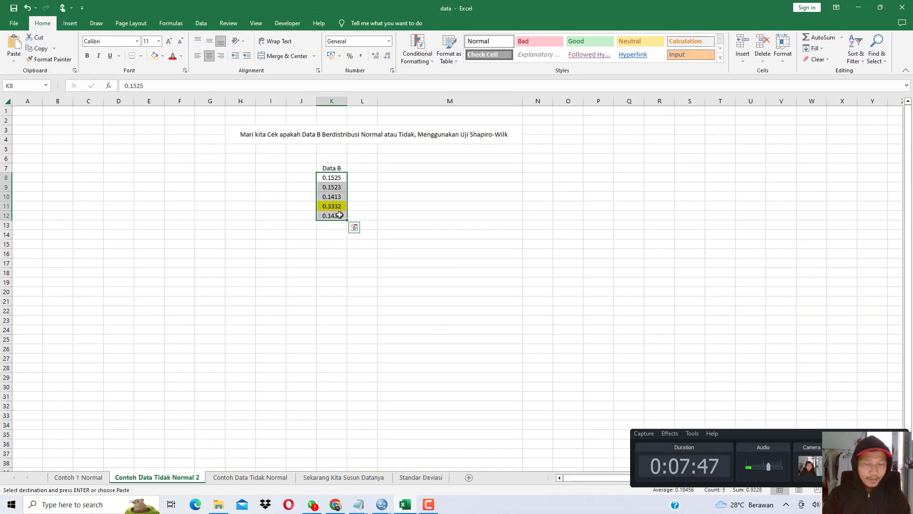
key(ctrl+c)
mouse_move(382, 504)
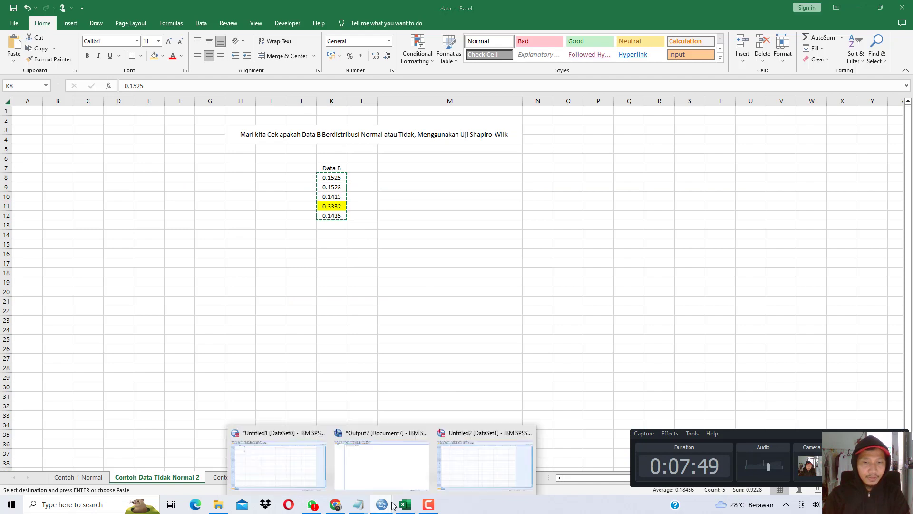
click(483, 440)
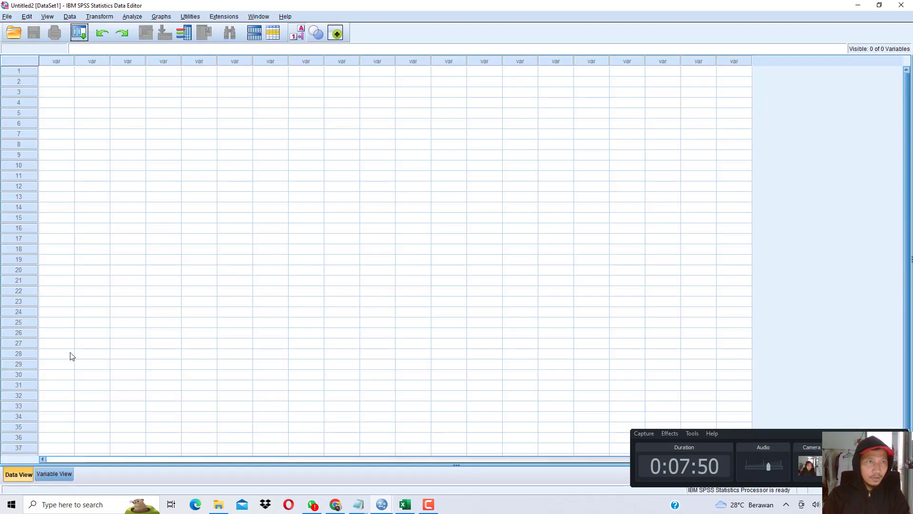
right_click(54, 72)
click(75, 122)
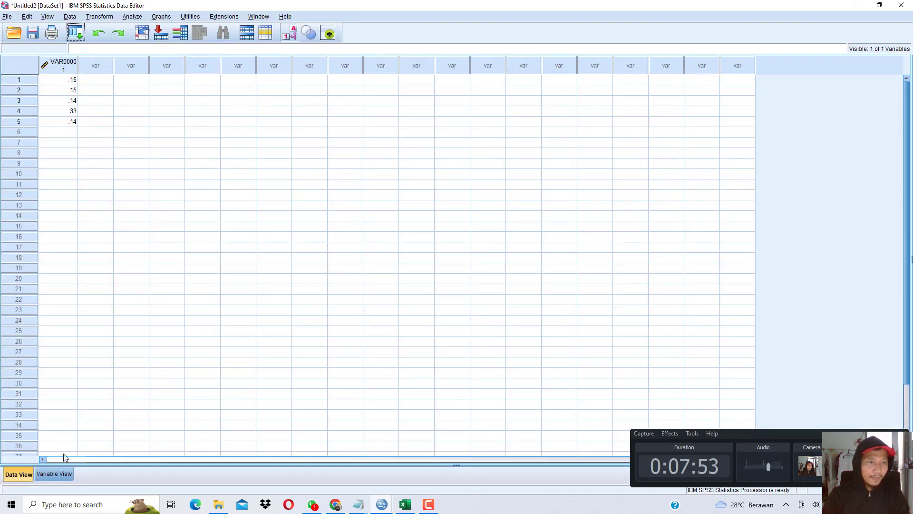
Step: Name the pasted variable Data_B with 4 decimals and widen its column in the data view
click(61, 472)
click(63, 59)
text(Daa)
key(BackSpace)
text(ta_B)
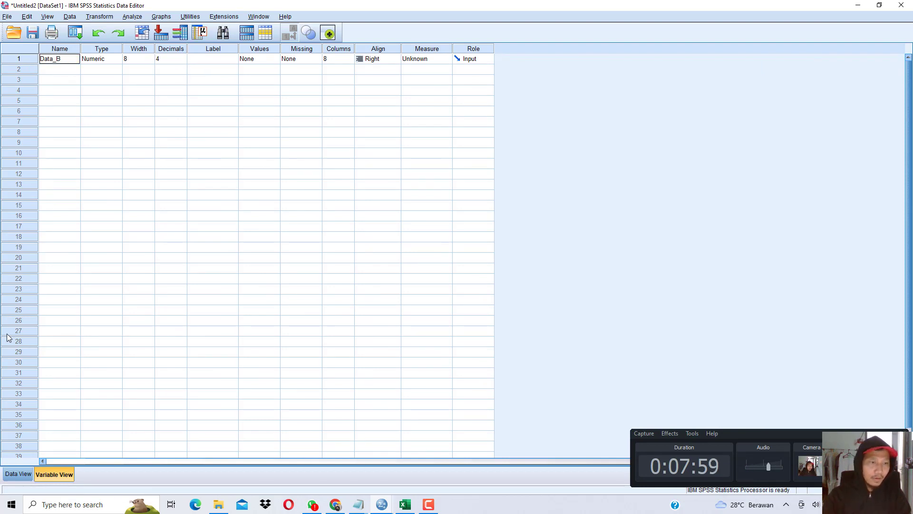
click(18, 473)
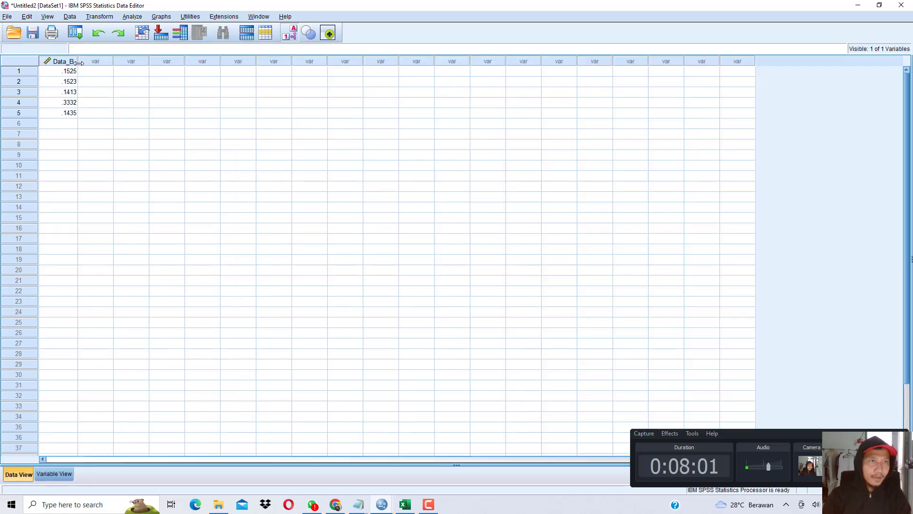
drag(78, 62, 99, 62)
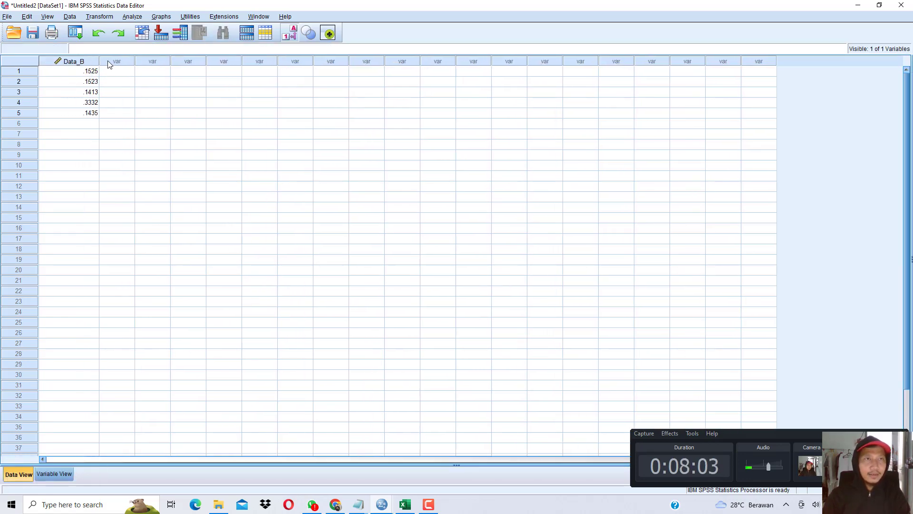
Step: Start an Explore analysis with Data_B in the dependent list
click(137, 18)
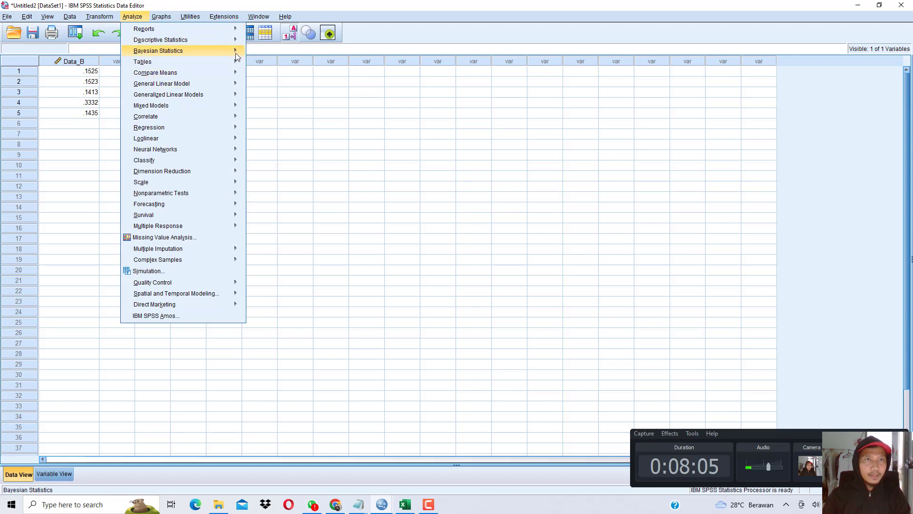
mouse_move(233, 40)
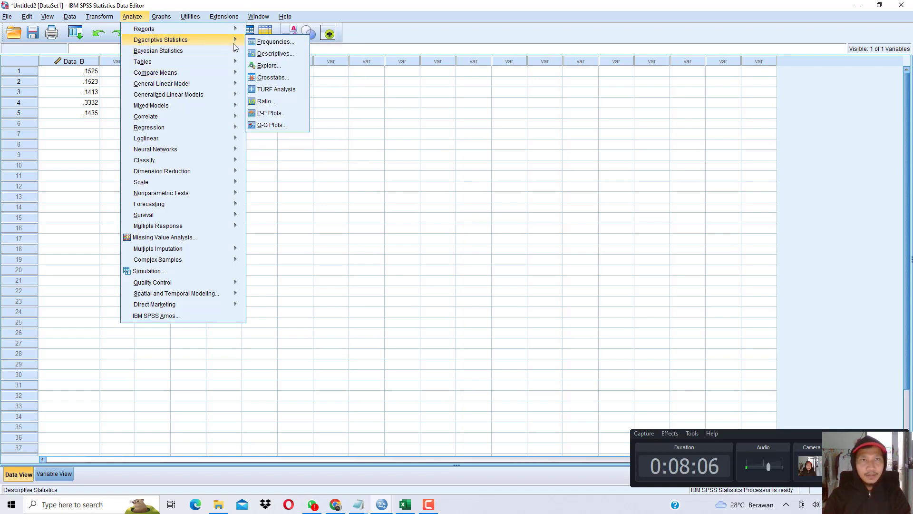
click(274, 68)
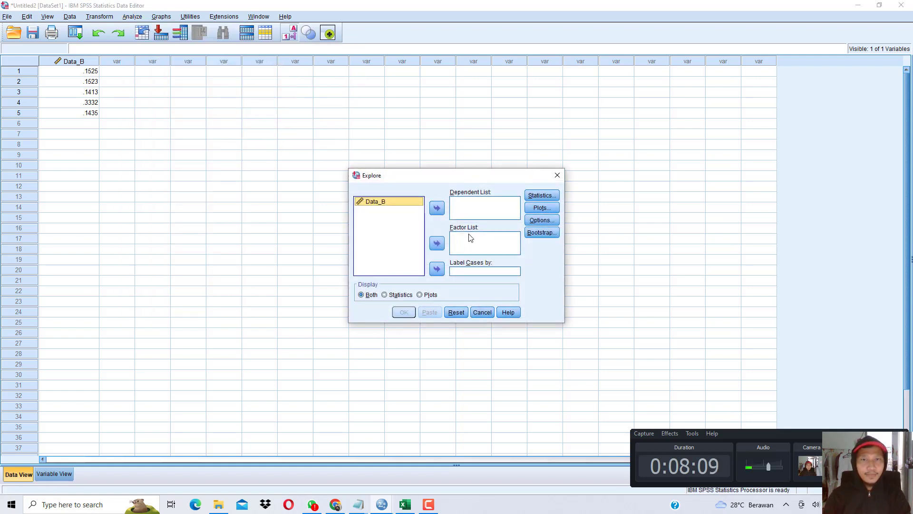
click(437, 209)
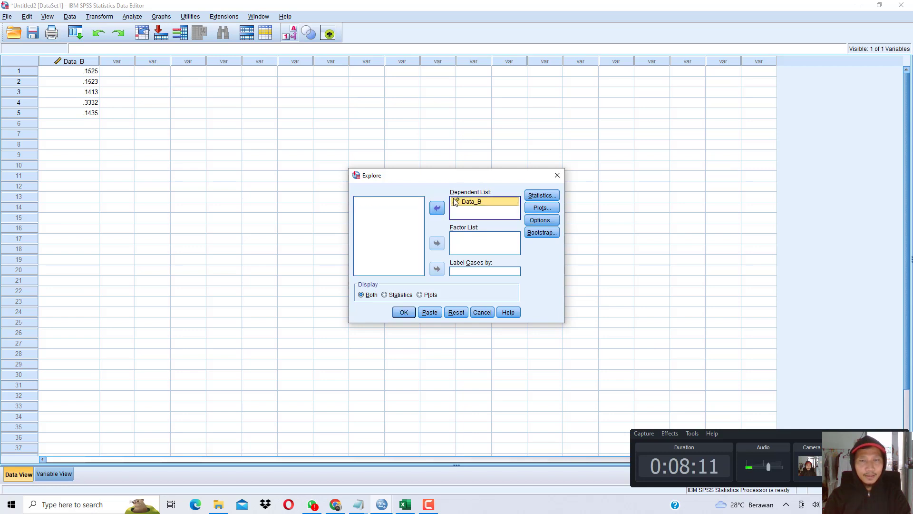
Step: Set the Explore plots to include normality plots with tests and leave out the stem-and-leaf plot
click(539, 209)
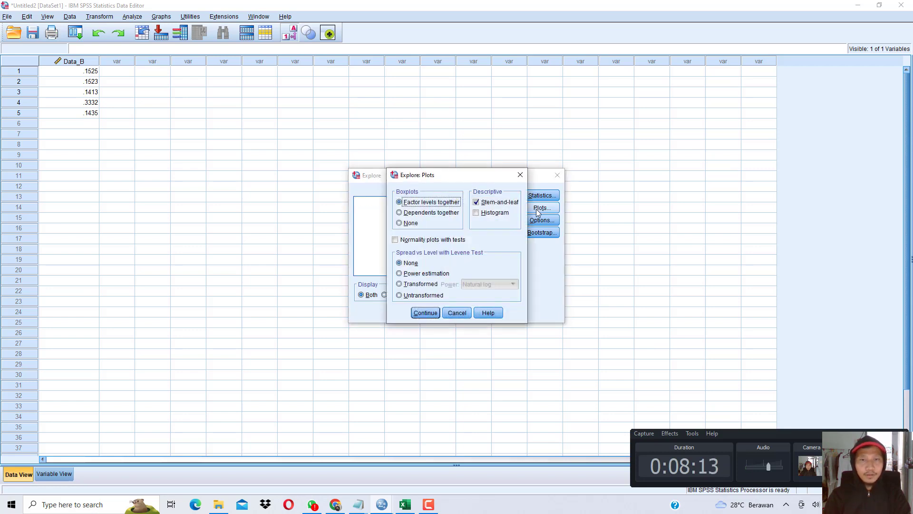
click(456, 241)
click(499, 203)
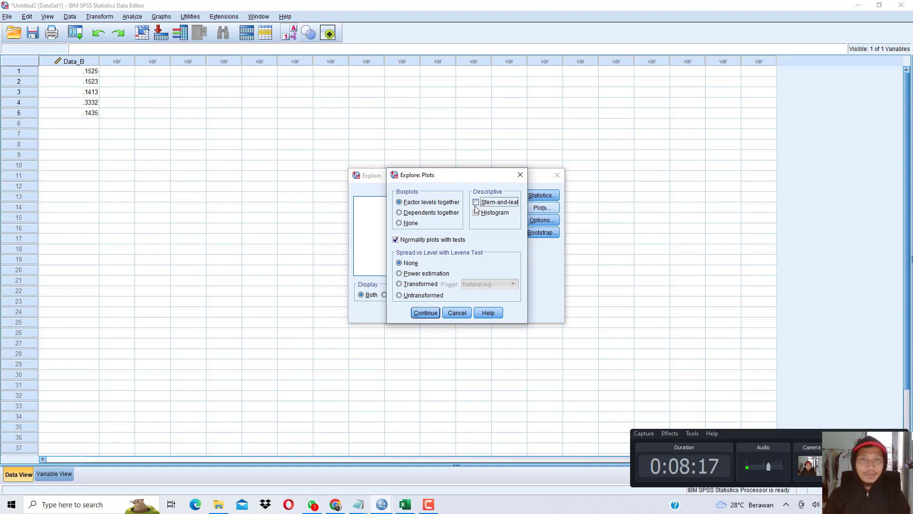
click(425, 312)
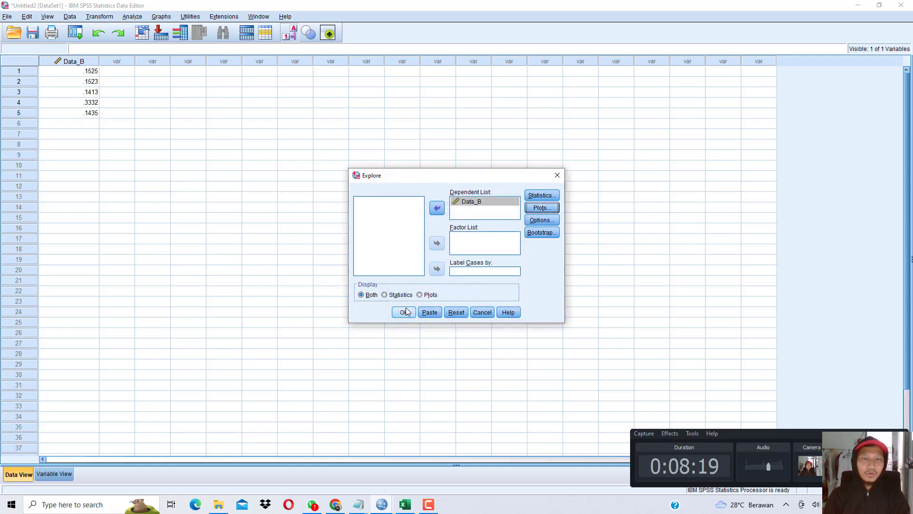
Step: Run the Explore analysis and bring the Tests of Normality table for Data_B into view
click(404, 312)
scroll(331, 298, down, 3)
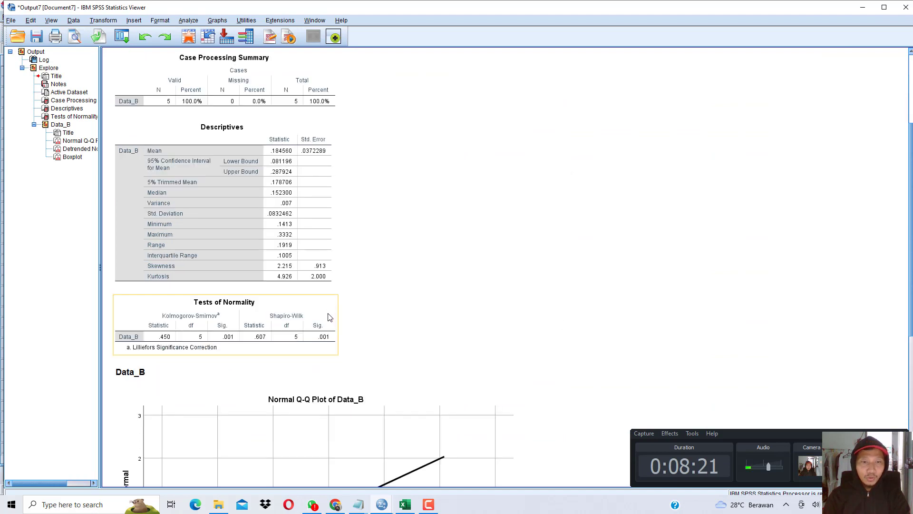
click(301, 308)
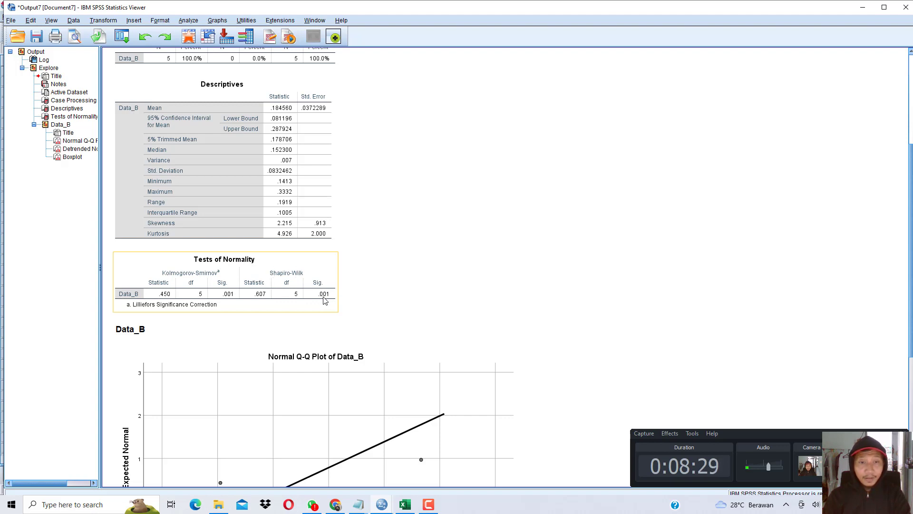
Step: Switch to Notepad and append "Berdasarkan hasil uji normalitas, diperoleh nilai Sig. = 0.001 < 0.05, maka disimpulkan data B tidak berdistribusi normal . . . . . ."
click(358, 504)
click(390, 483)
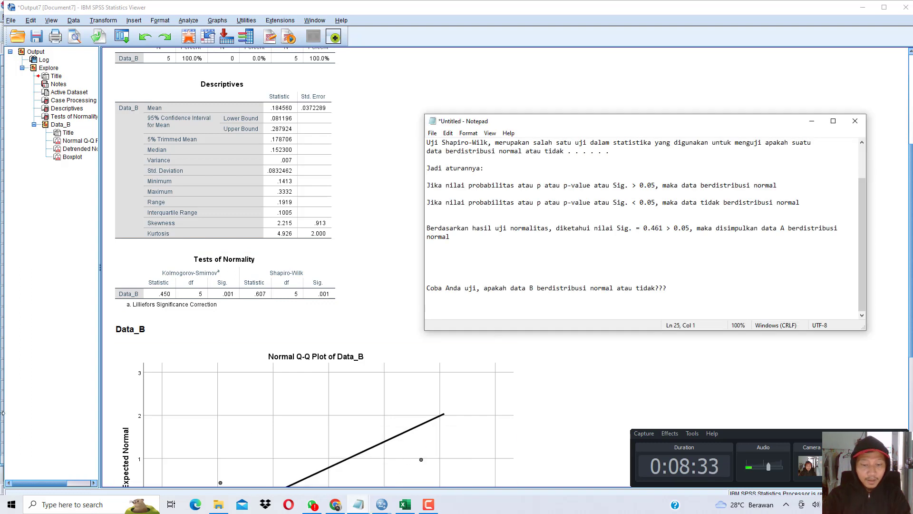
text(erdasarkan )
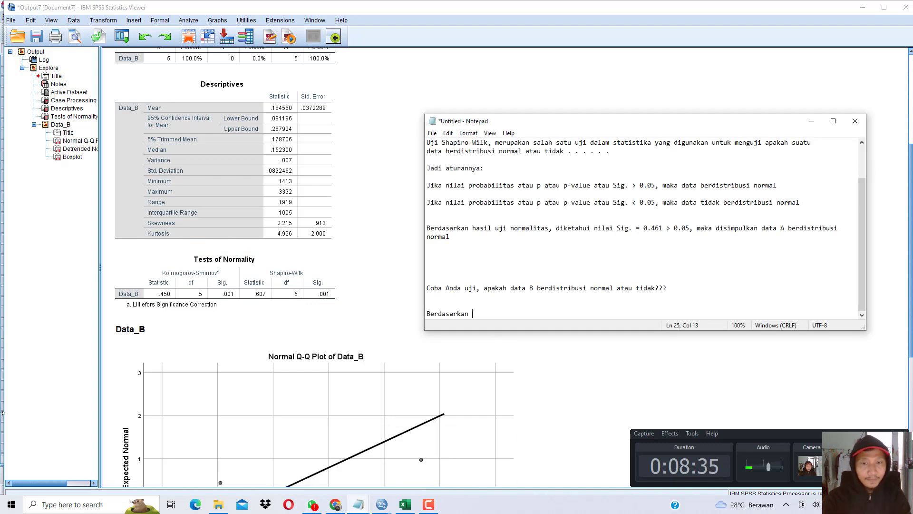
text(hasil uji normalitas, diperiloleh nilai Sig. = 0.001 < 0.05, maka disimpulkan data B tidak berdistribusi norm)
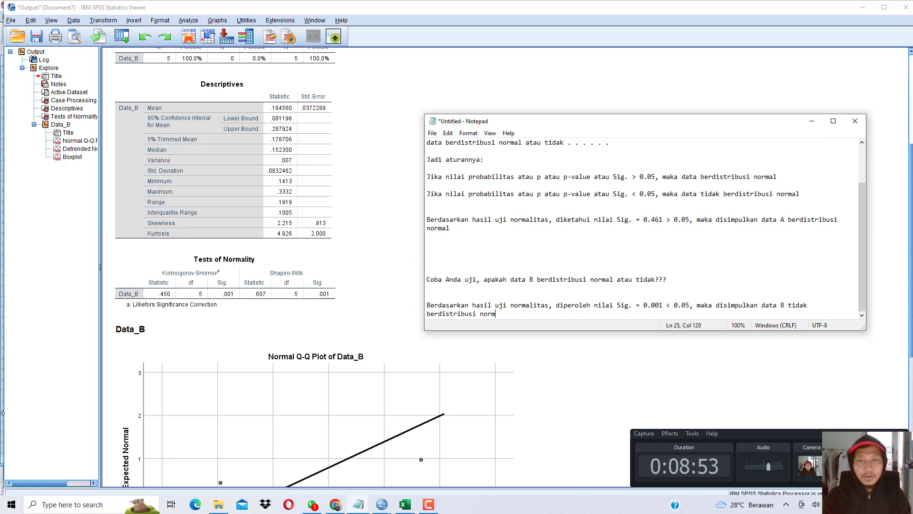
text(al . . . . . .)
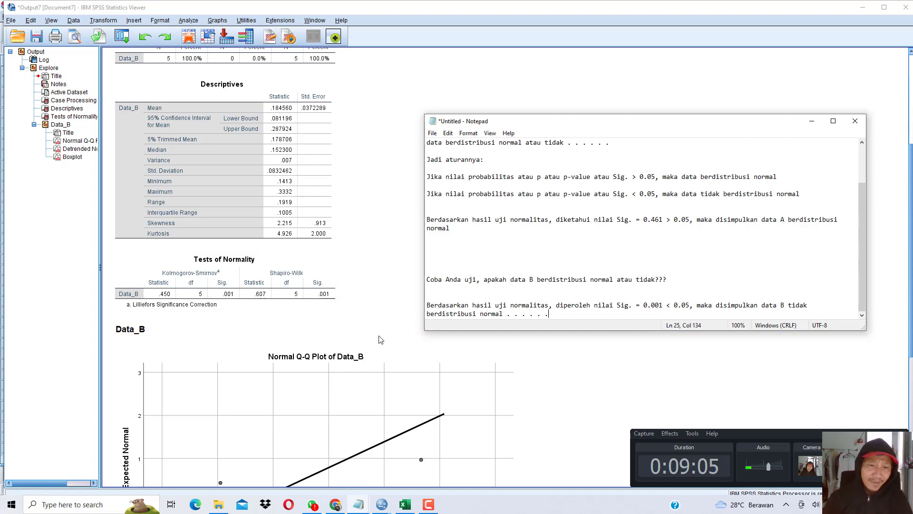
Step: Switch to Excel and examine how close the Data A values in K8:K12 are on the sheet "Contoh 1 Normal"
click(405, 504)
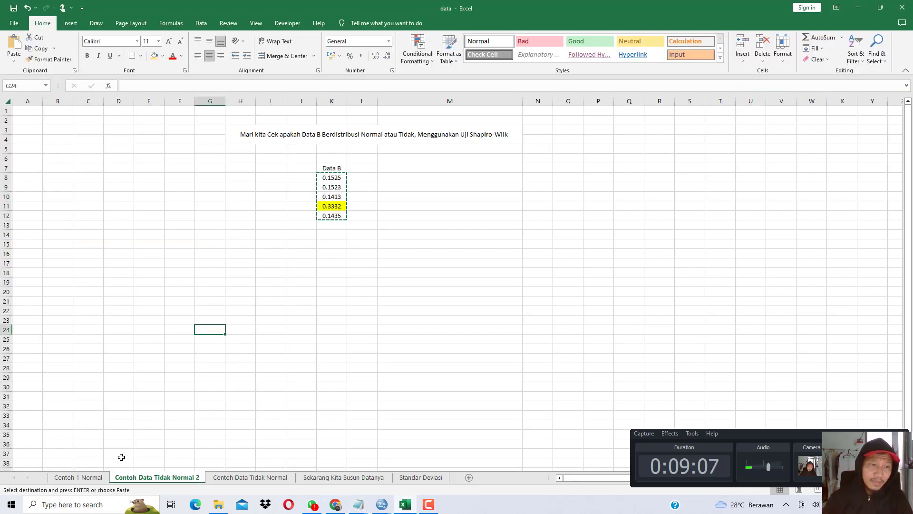
click(100, 477)
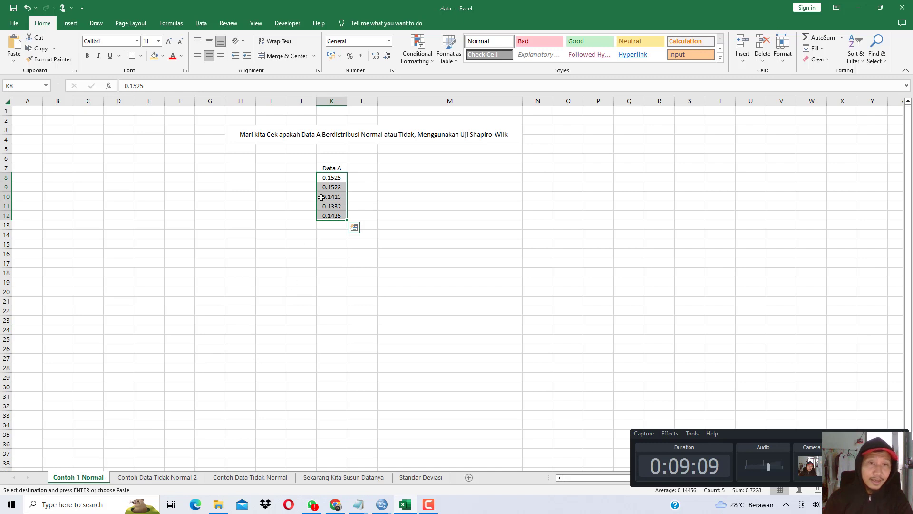
click(338, 179)
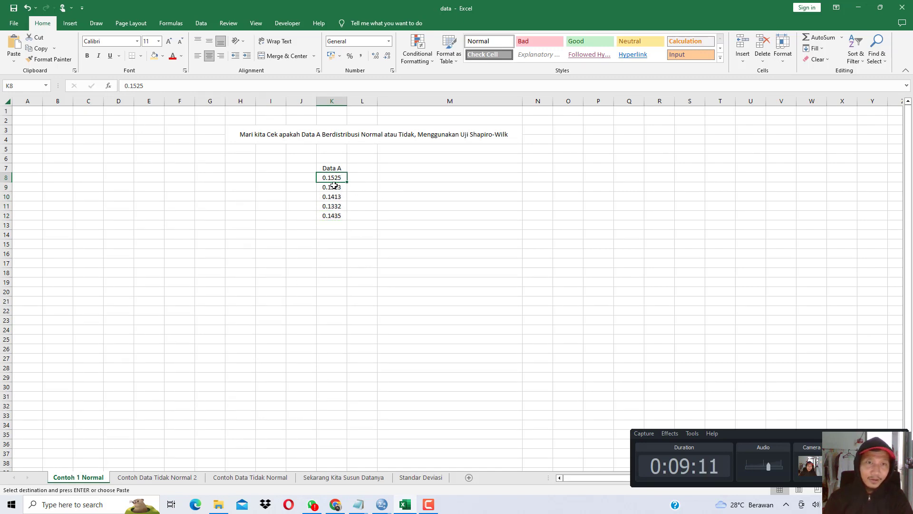
click(336, 189)
click(340, 199)
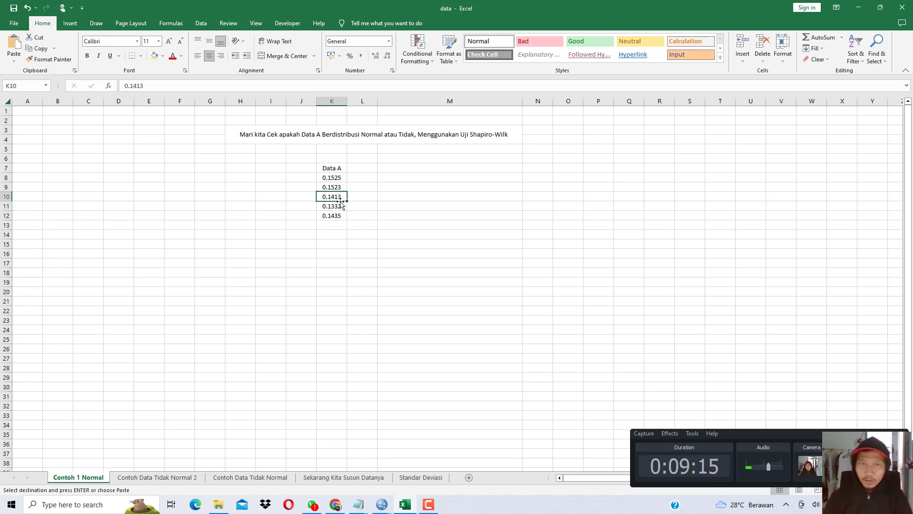
click(334, 209)
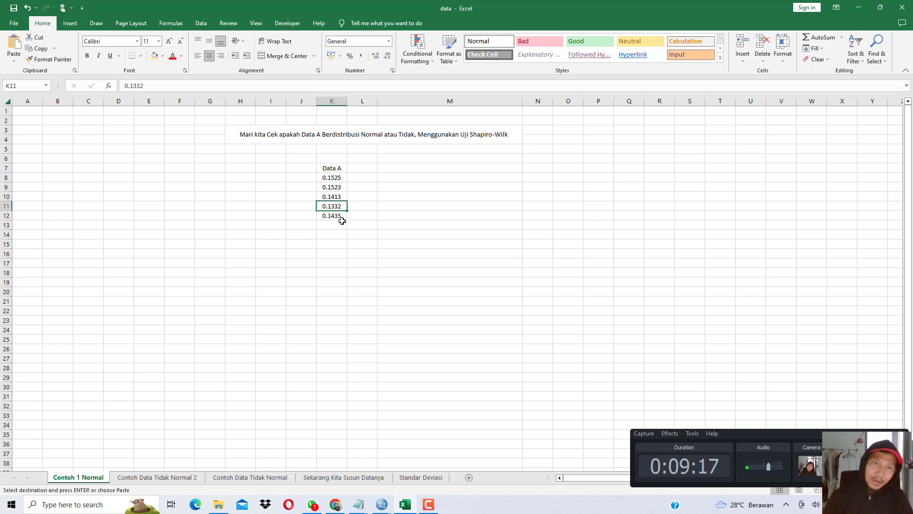
click(337, 216)
click(338, 178)
click(337, 188)
click(338, 197)
click(335, 206)
click(334, 212)
click(335, 206)
click(337, 187)
click(336, 197)
click(337, 178)
click(339, 189)
click(334, 198)
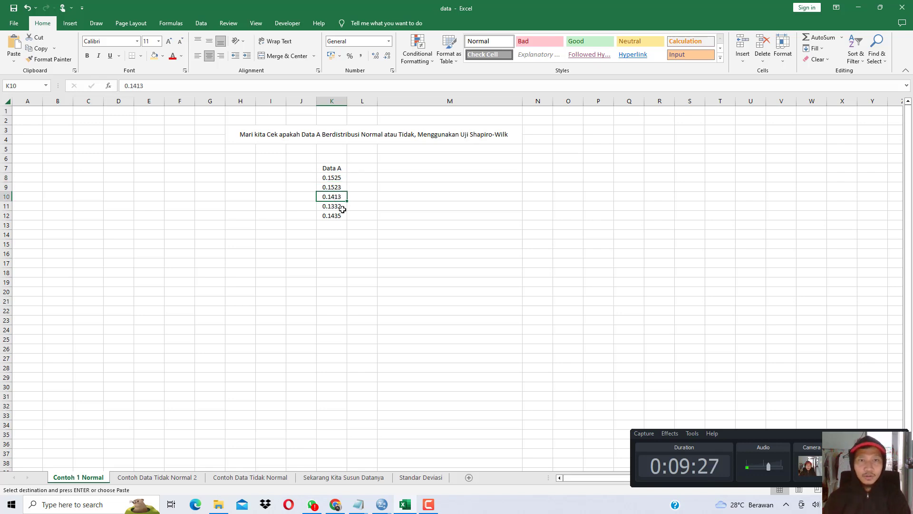
key(ctrl+c)
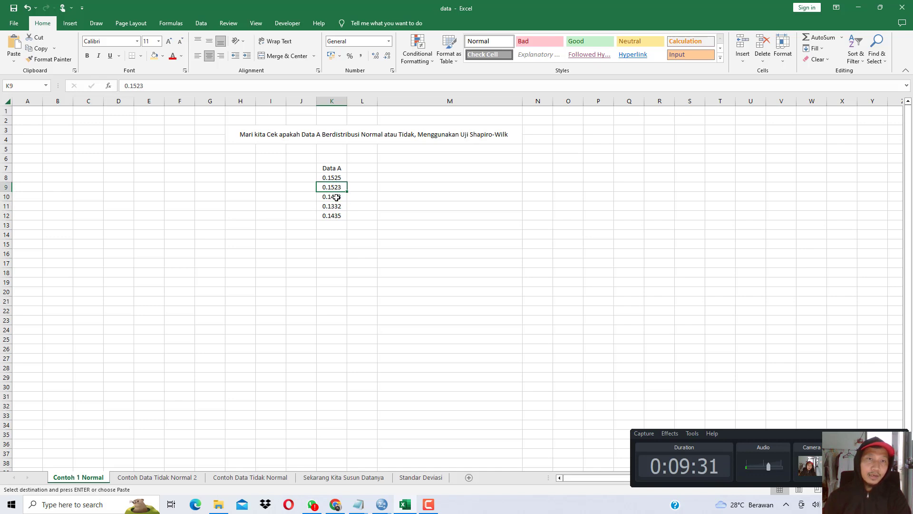
click(336, 214)
click(336, 186)
click(335, 203)
click(336, 178)
click(336, 195)
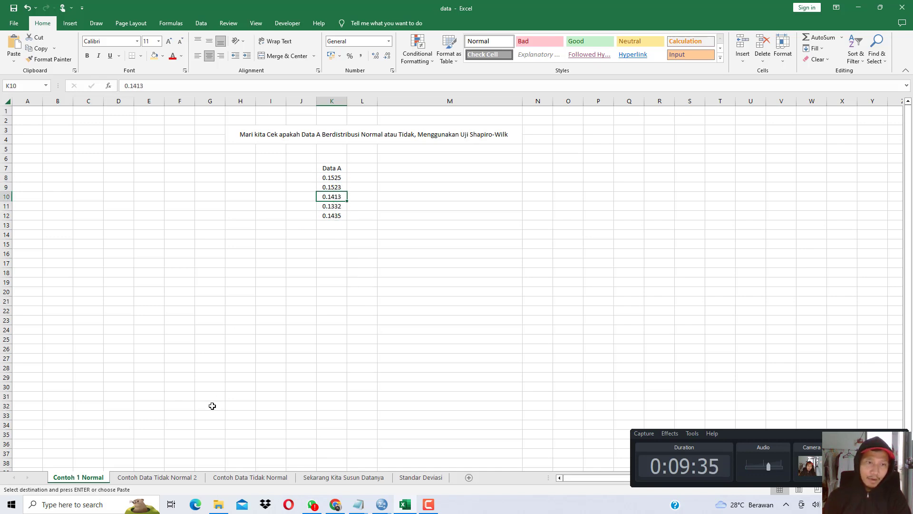
Step: On the sheet "Contoh Data Tidak Normal 2", compare the highlighted Data B value in K11 with the values in K8:K10
click(174, 477)
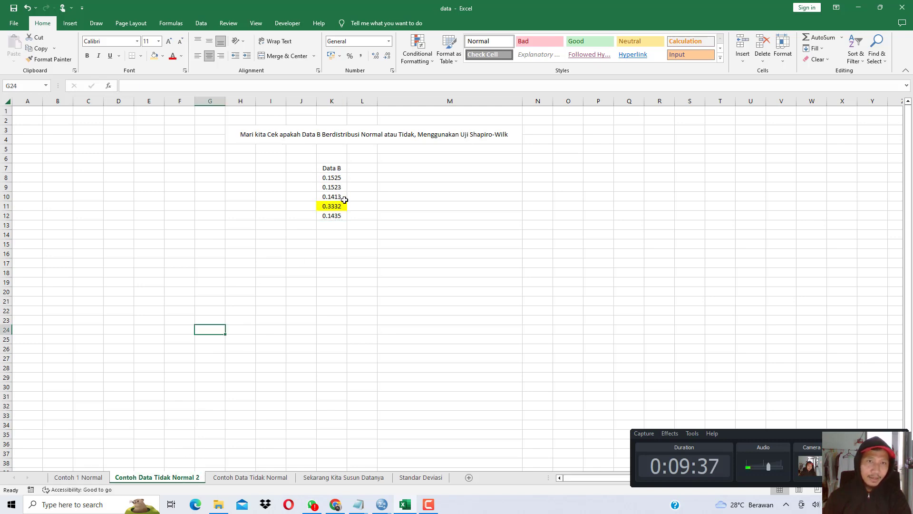
click(340, 180)
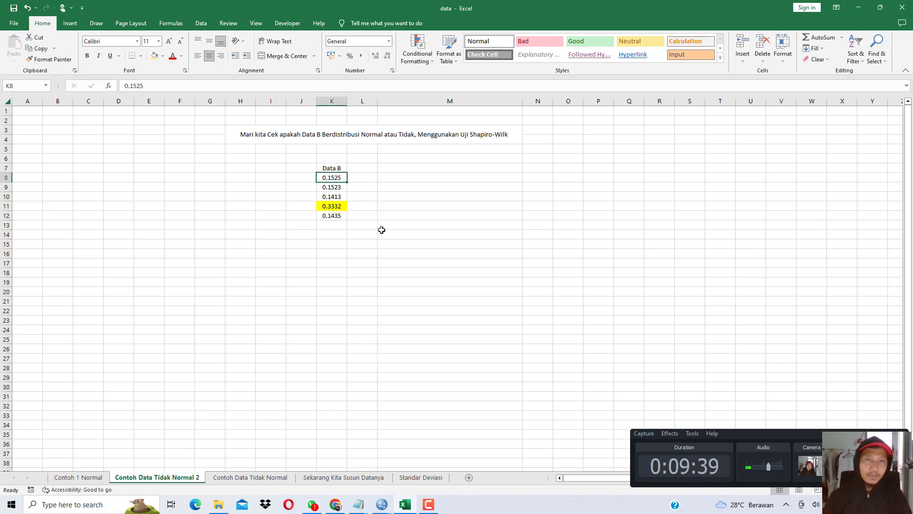
click(332, 190)
click(337, 196)
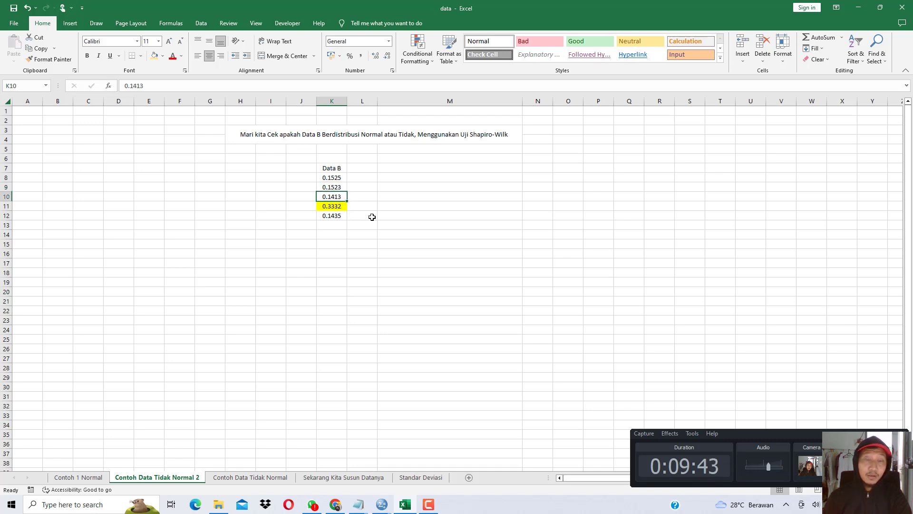
click(339, 207)
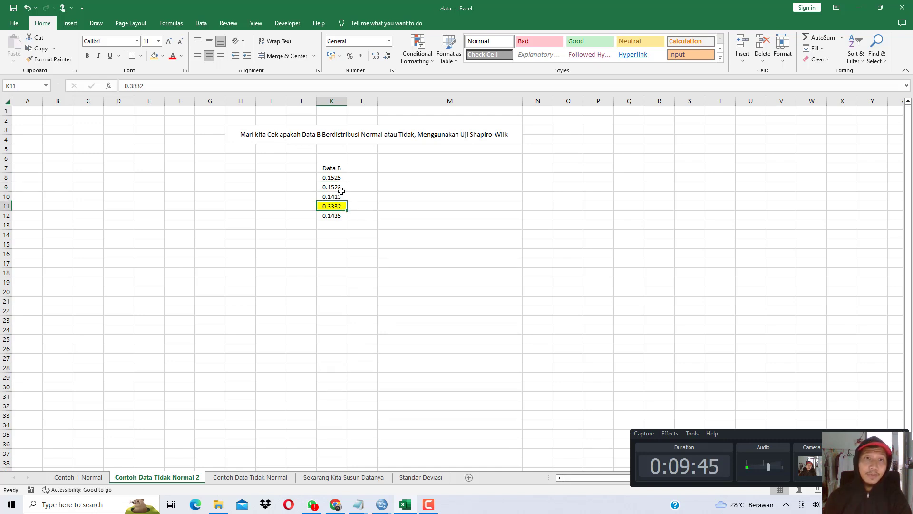
click(339, 179)
click(341, 188)
click(341, 196)
click(341, 206)
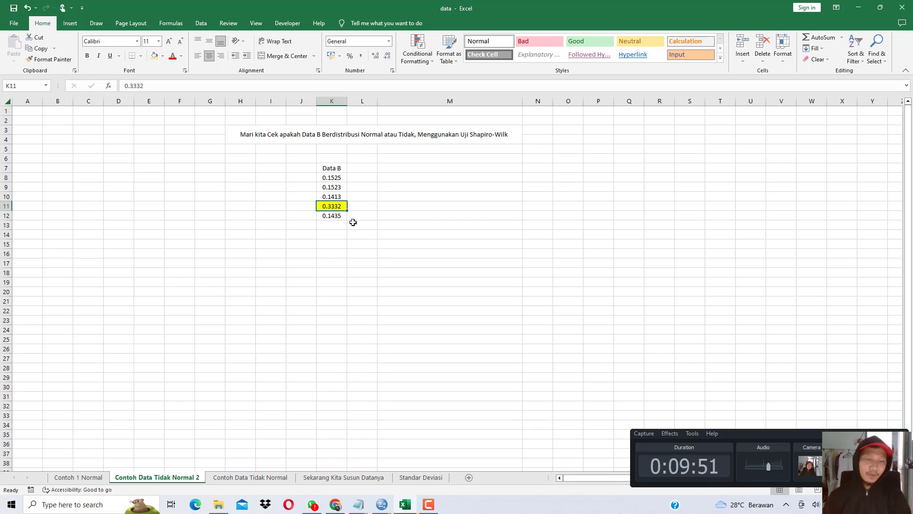
Step: Fill the Data B cells K8:K10 and K12 with light orange on the sheet "Contoh Data Tidak Normal 2"
scroll(341, 224, up, 5)
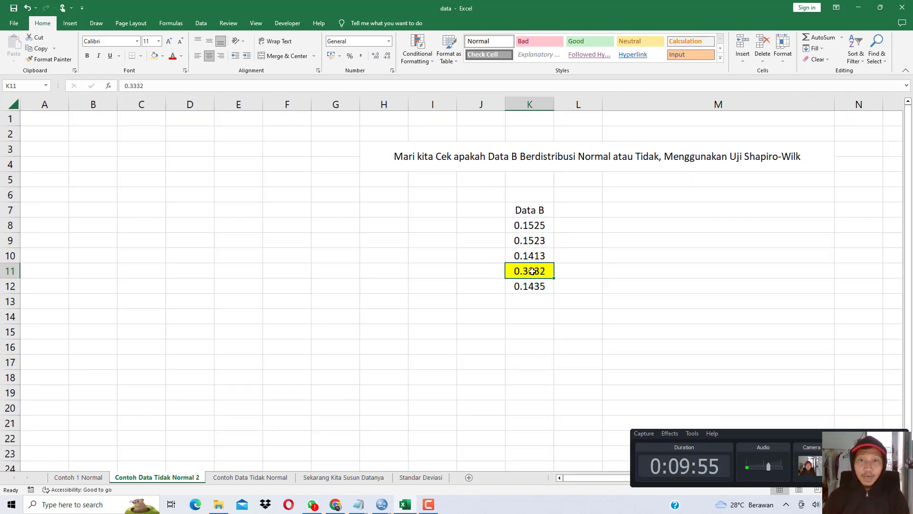
drag(532, 225, 531, 255)
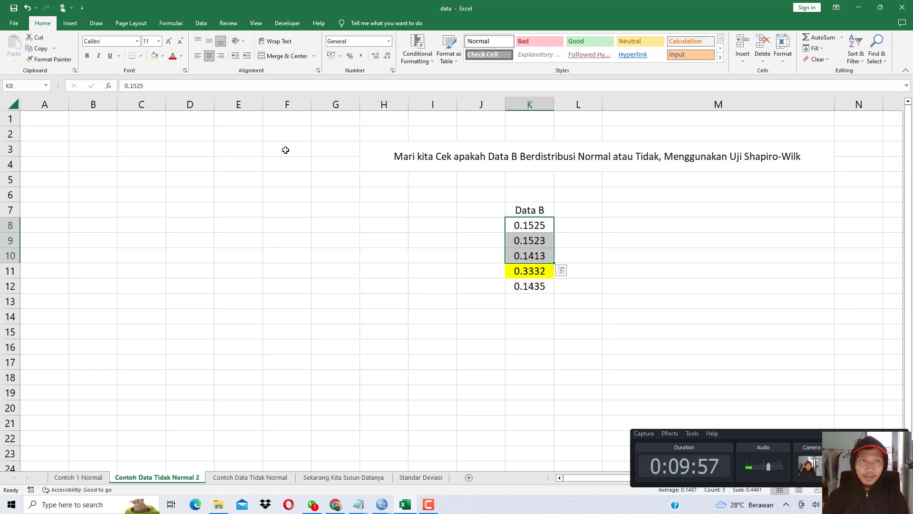
click(163, 56)
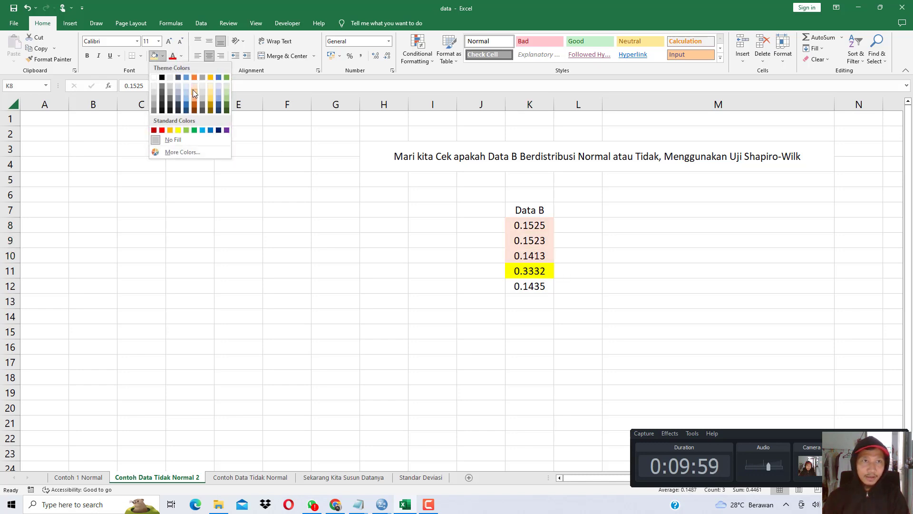
click(193, 89)
click(510, 287)
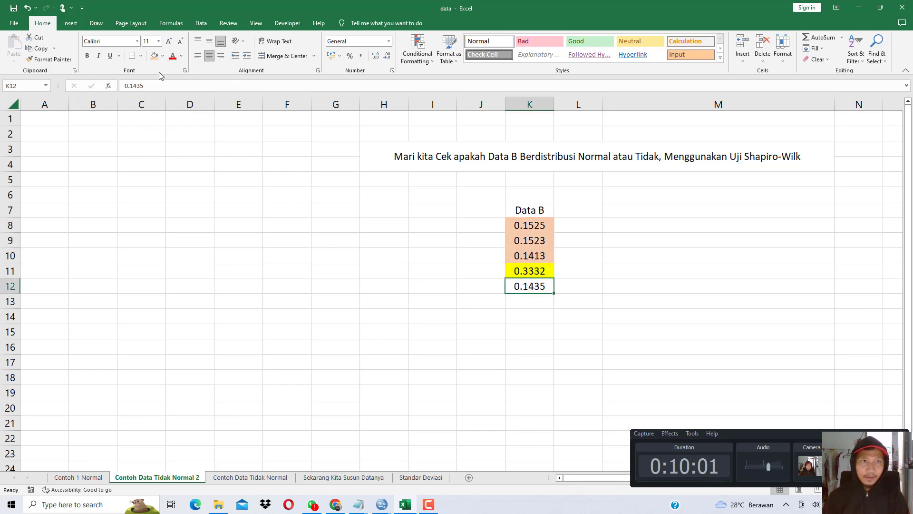
click(154, 56)
Step: Compare the yellow Data B value in K11 with the orange-filled values in K8:K10 and K12
click(536, 269)
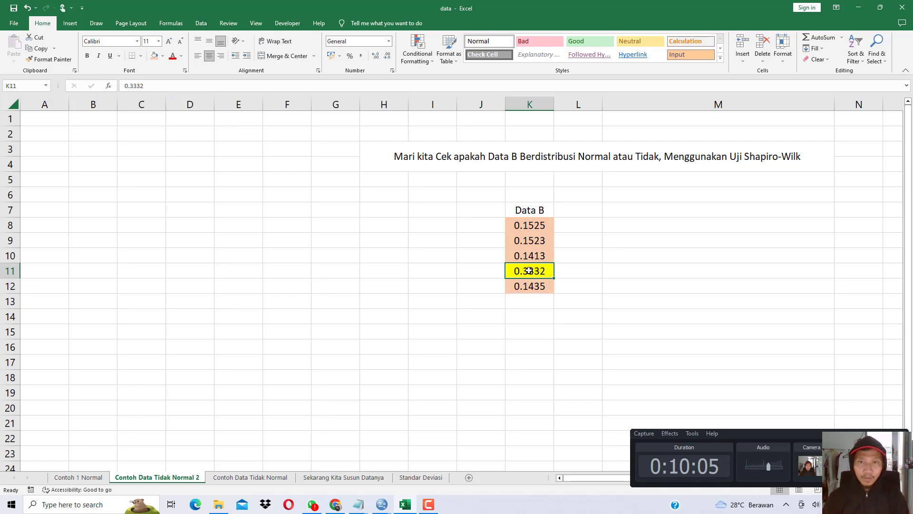
drag(534, 227, 536, 250)
click(534, 281)
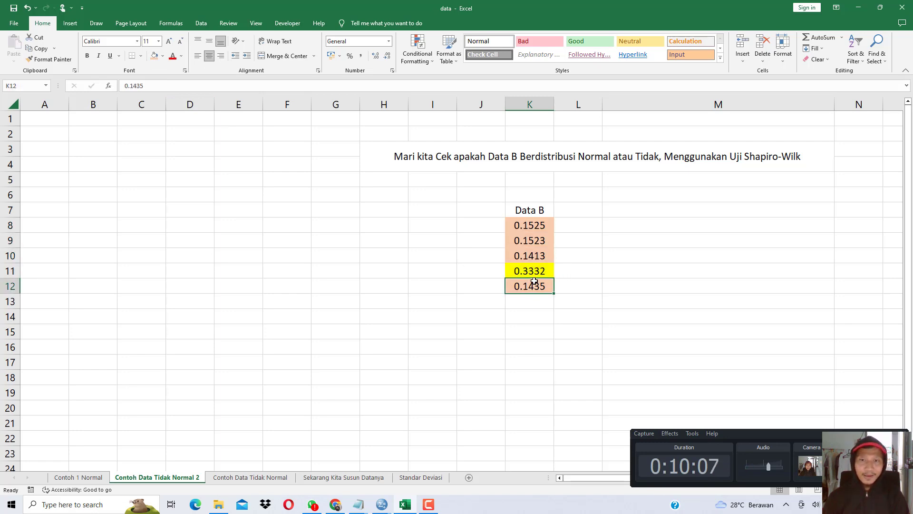
click(530, 271)
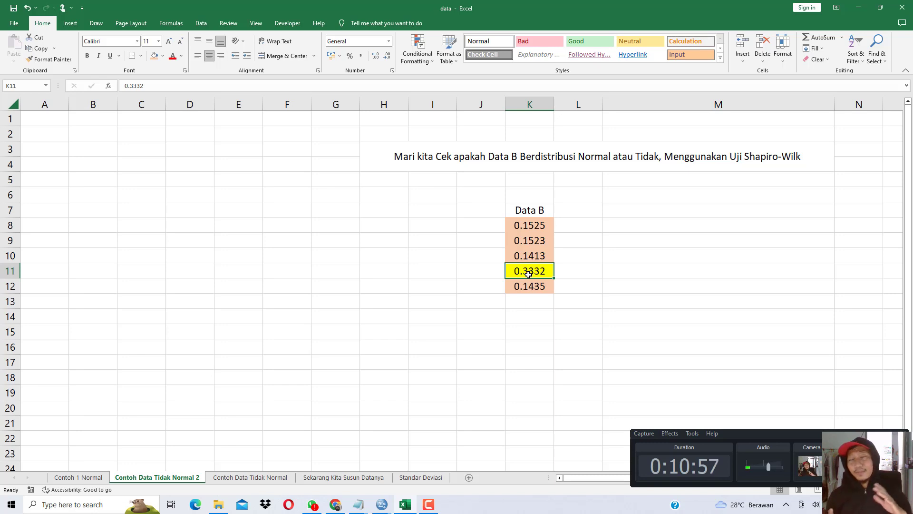
click(529, 240)
click(529, 254)
click(532, 228)
click(534, 242)
click(535, 259)
click(536, 271)
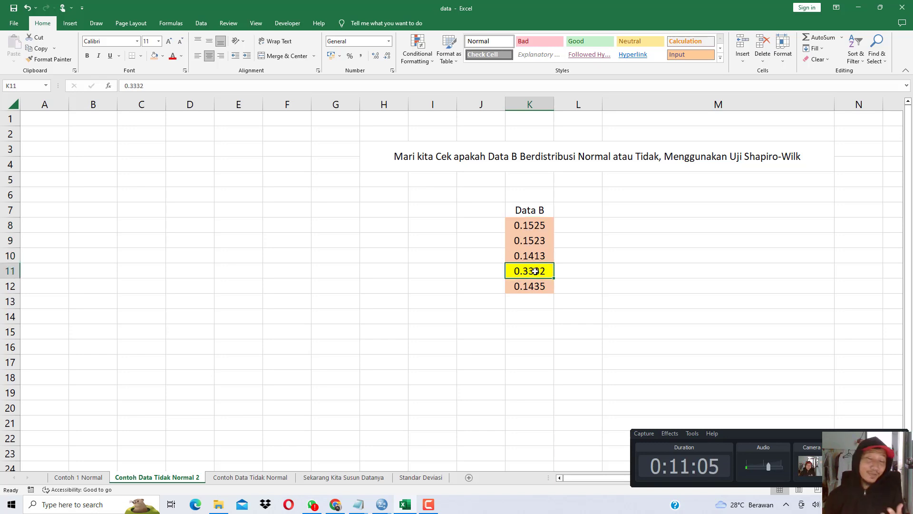
Step: On the sheet "Contoh Data Tidak Normal", compare the highlighted Data C value in K11 with the values in K8:K10
click(251, 480)
click(286, 270)
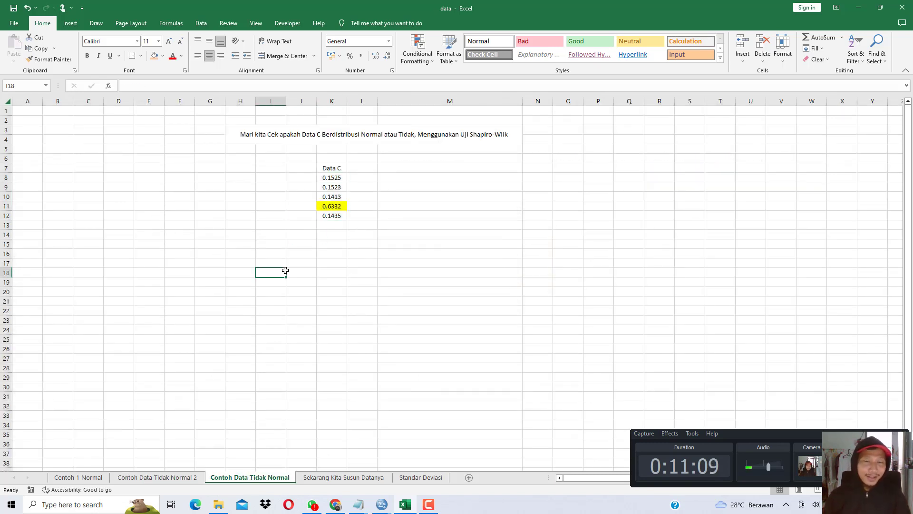
click(336, 179)
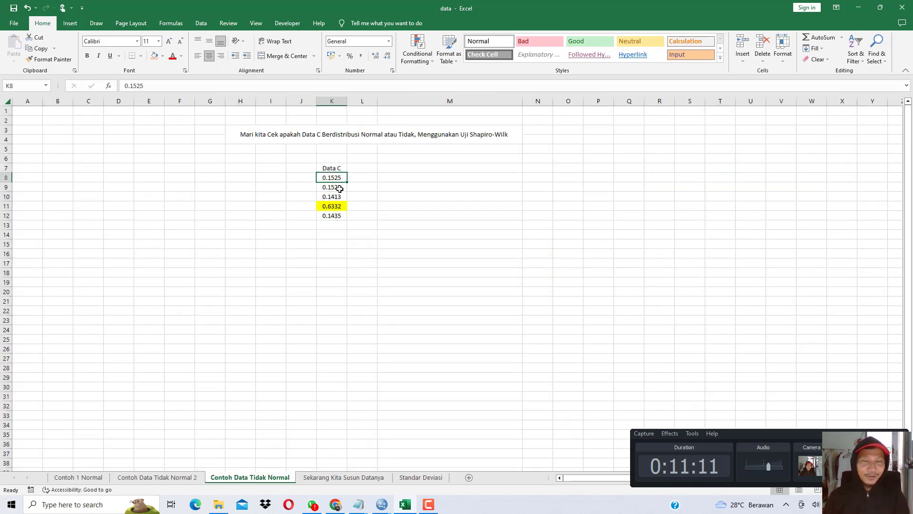
click(338, 186)
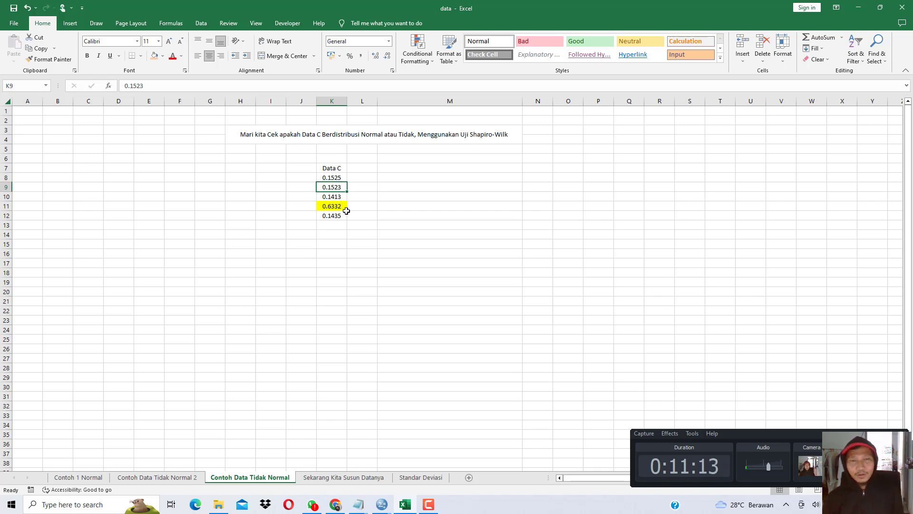
click(340, 197)
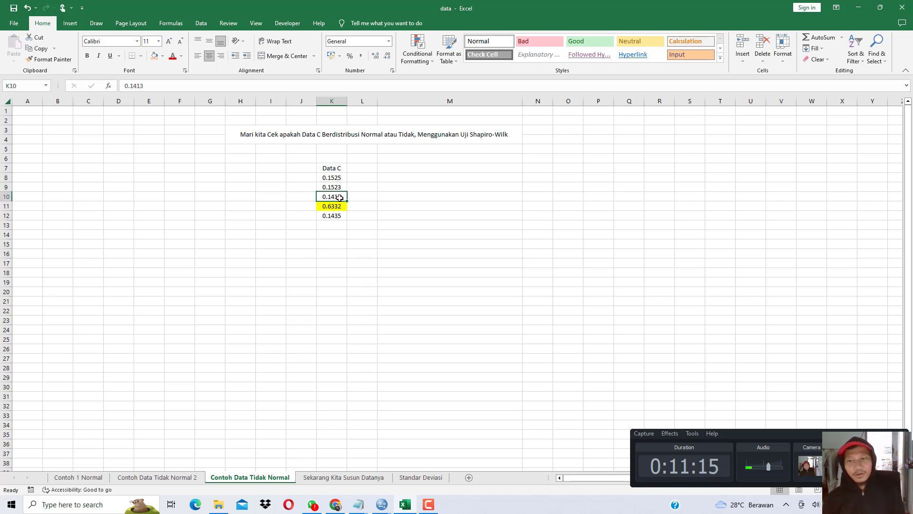
click(343, 208)
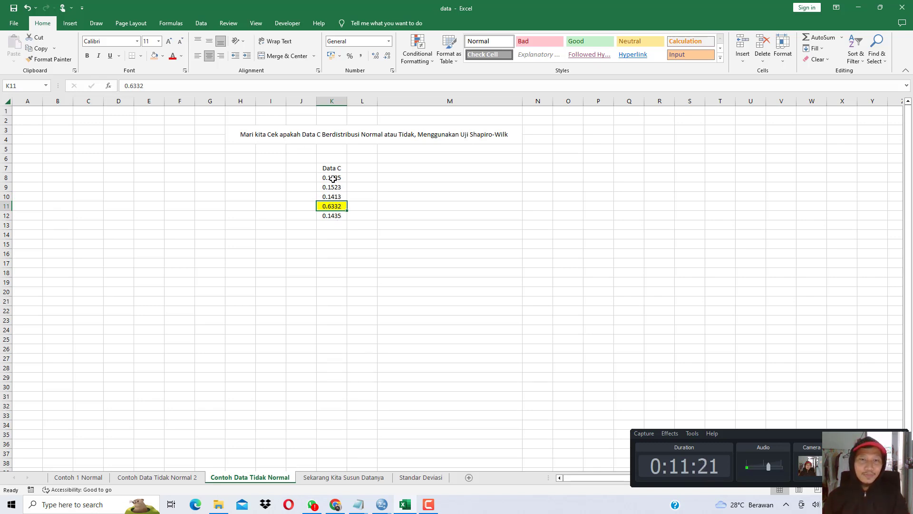
Step: Append "Coba Anda uji, apakah data C berdistribusi normal atau tidak???" to the end of the Notepad notes and return to Excel
click(358, 503)
click(401, 464)
key(Down)
key(Down)
key(Down)
key(Down)
key(Down)
key(Return)
text(Coba Anda uji, apakah data C berdistribusi normal atau tidak???)
key(alt+Tab)
Step: Switch to SPSS and close the output viewer with the Data_B results without saving it
click(382, 504)
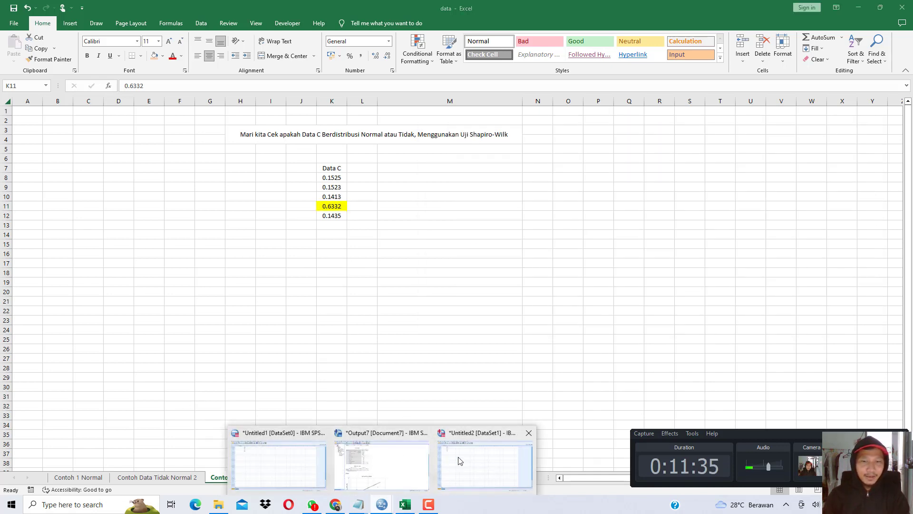
click(381, 464)
click(906, 7)
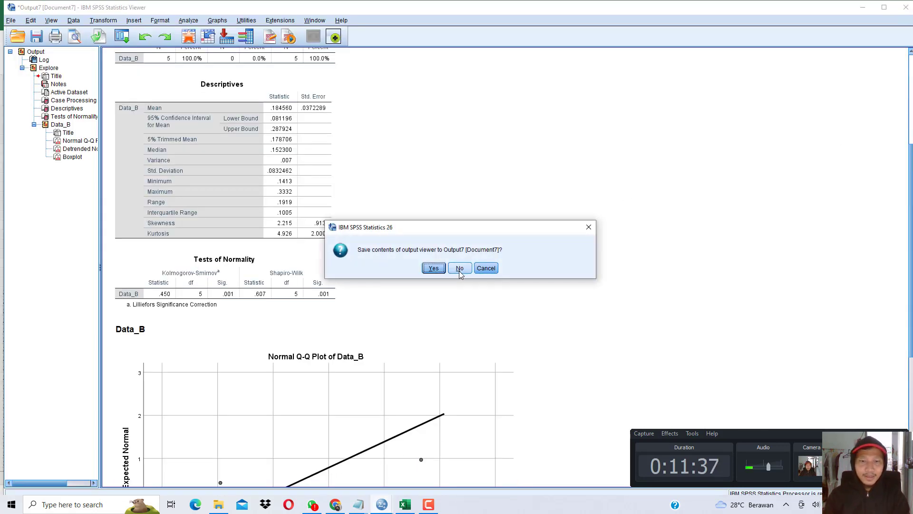
click(459, 268)
Step: Create a new empty dataset from the SPSS Data Editor that holds Data_B
click(382, 504)
click(422, 473)
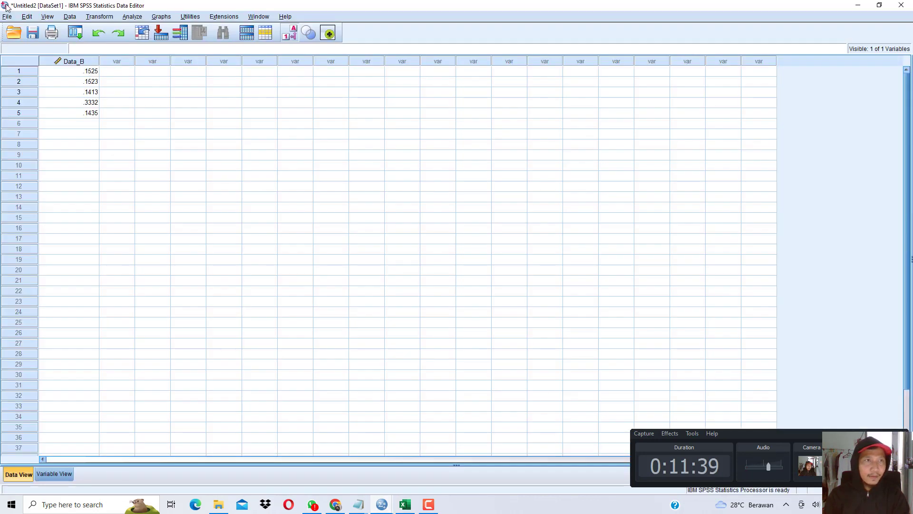
click(7, 16)
mouse_move(131, 30)
click(157, 31)
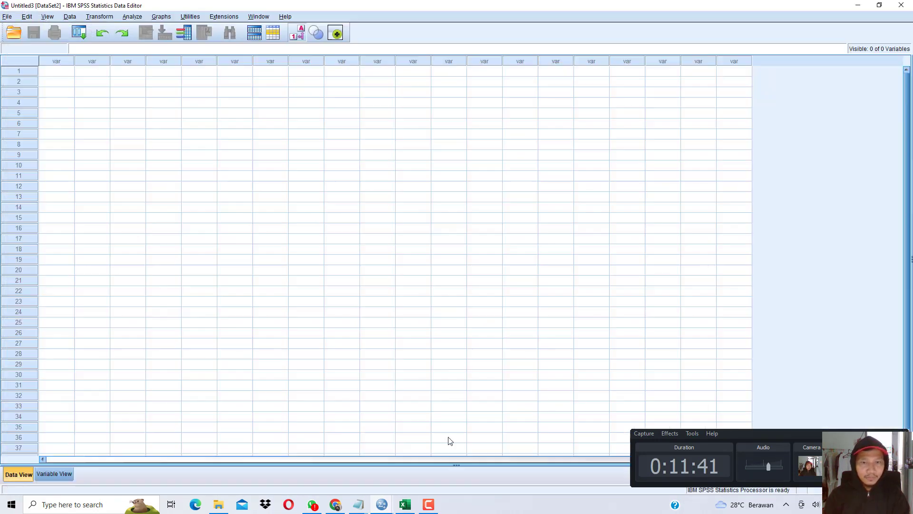
Step: Copy the Data C values in K8:K12 from Excel and paste them into the first column of the new SPSS dataset
key(alt+Tab)
drag(332, 177, 332, 217)
key(ctrl+c)
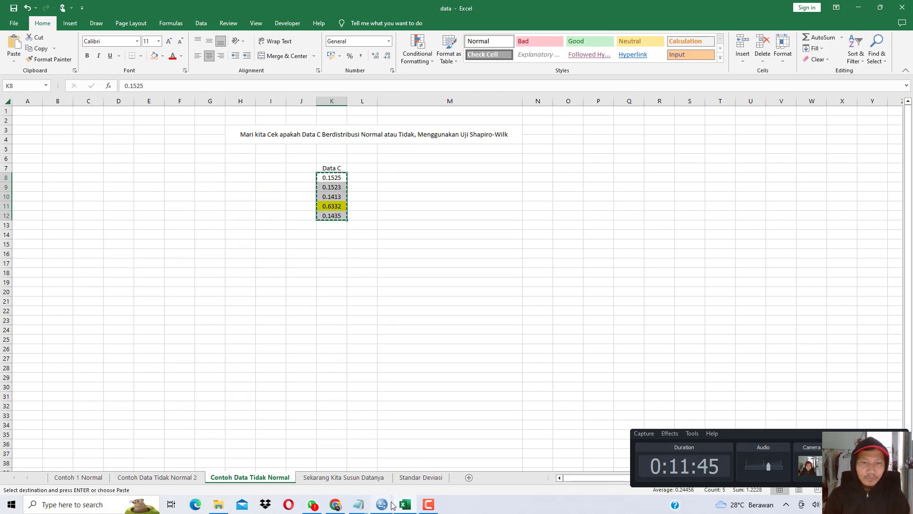
mouse_move(382, 505)
click(505, 447)
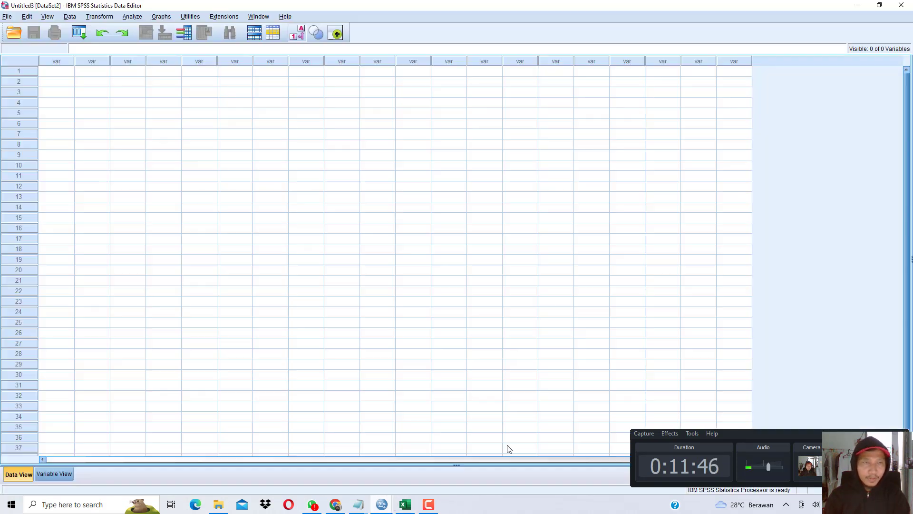
click(72, 74)
key(ctrl+v)
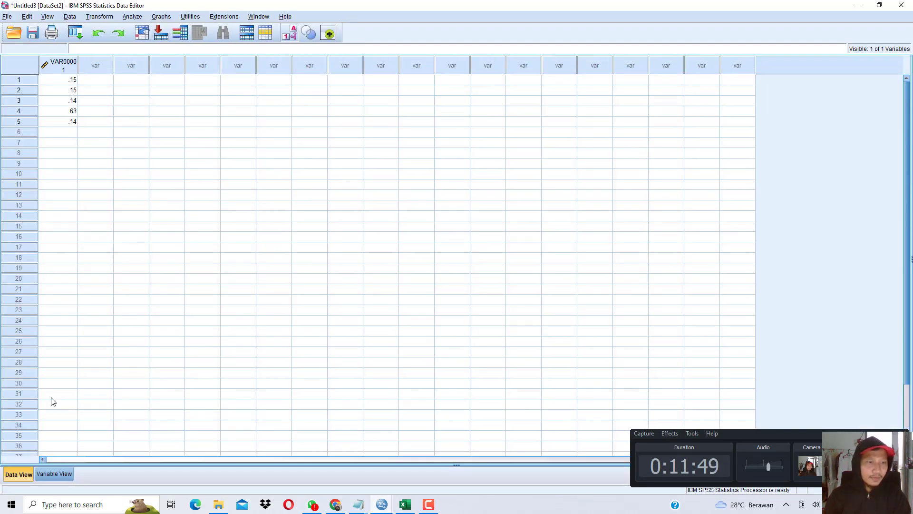
Step: Rename the pasted variable as Data_C, set its decimals to 4 and return to the data values
click(54, 473)
click(59, 58)
text(Da)
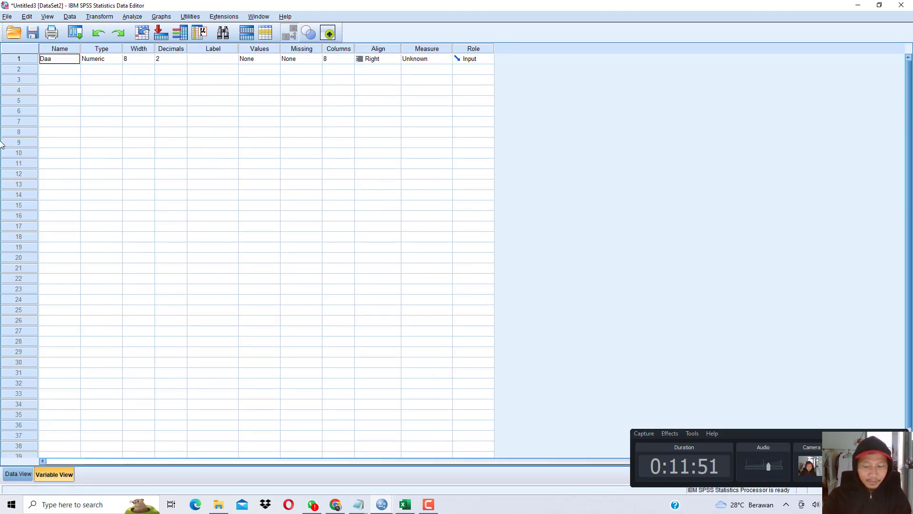
text(ta_C)
click(178, 59)
click(182, 56)
click(182, 57)
click(25, 473)
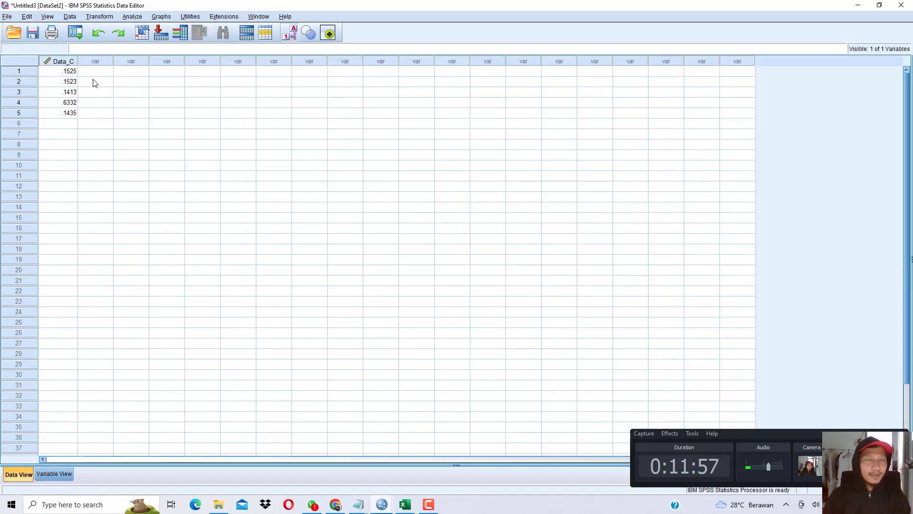
Step: Open the Explore analysis and assign Data_C as the dependent variable
click(133, 16)
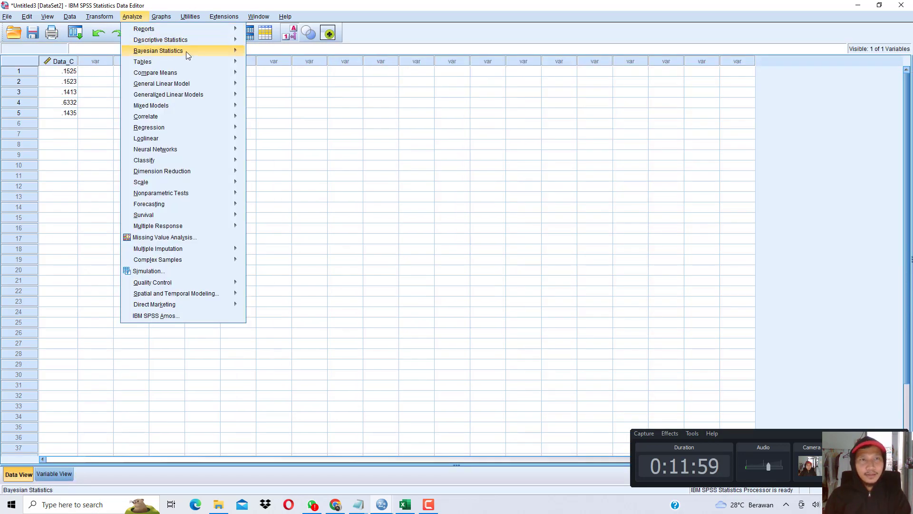
mouse_move(221, 46)
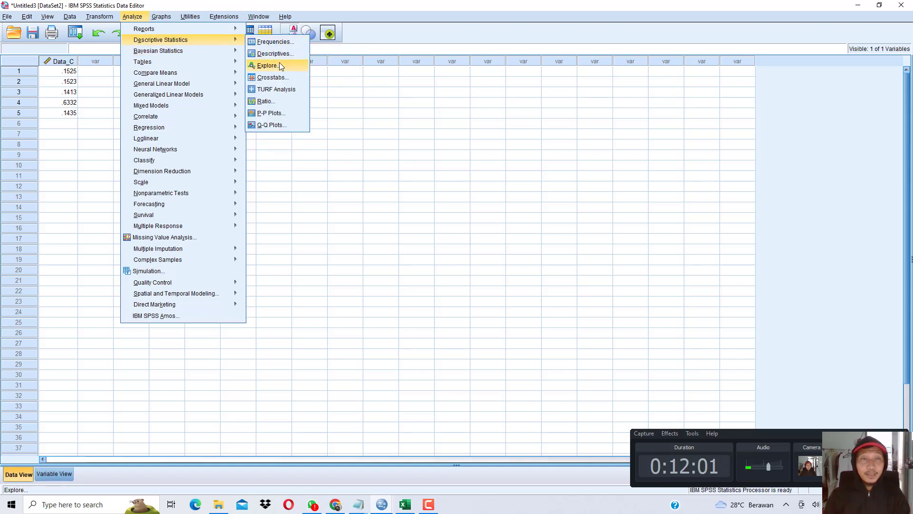
click(281, 66)
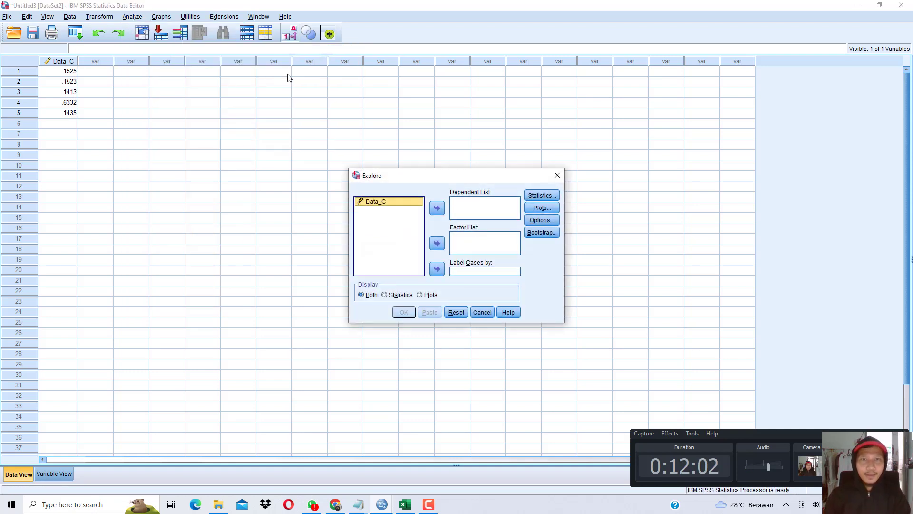
click(437, 209)
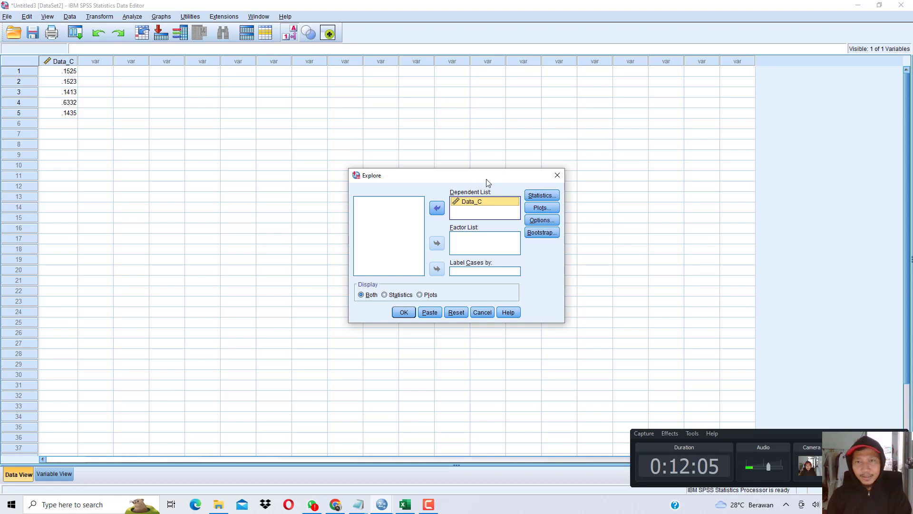
Step: Enable normality plots with tests, disable the stem-and-leaf plot, and run the Explore analysis for Data_C
click(541, 208)
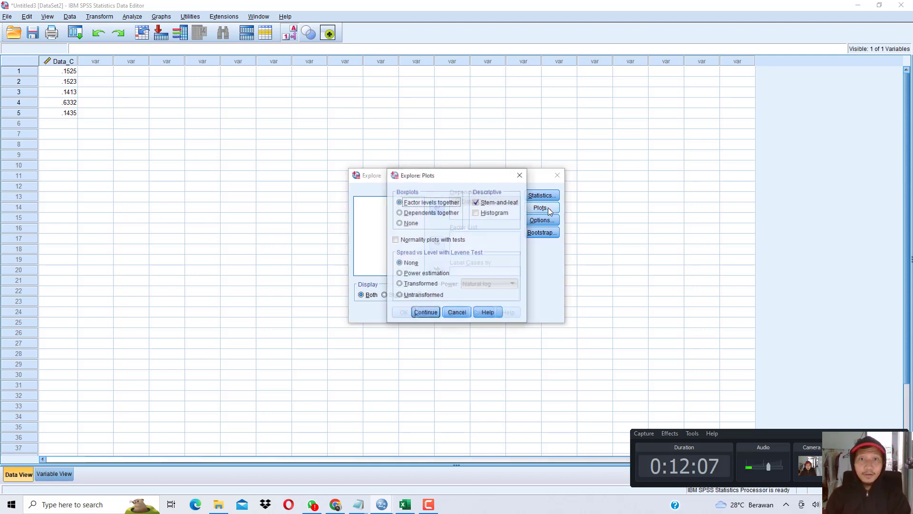
click(449, 242)
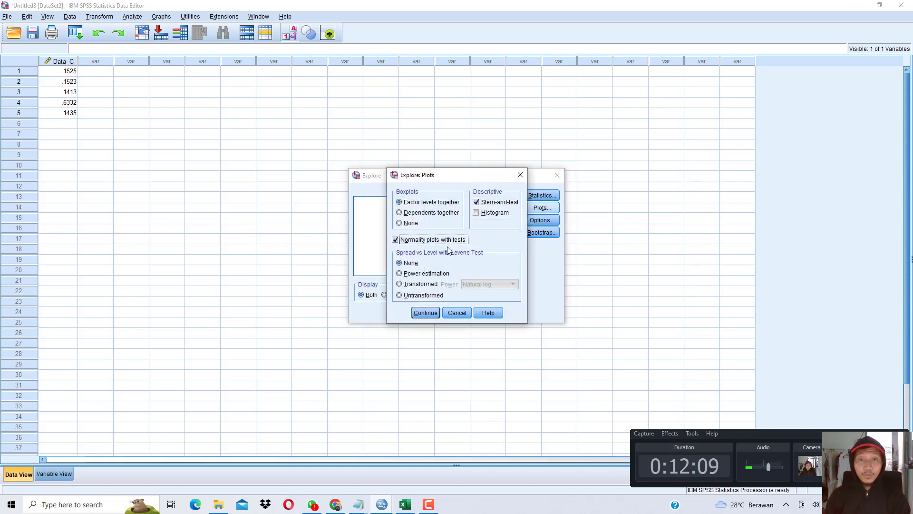
click(498, 202)
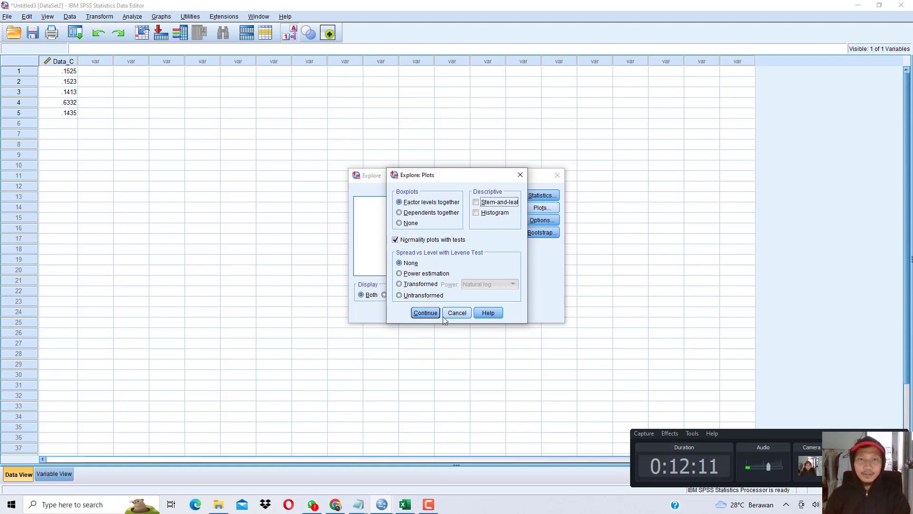
click(425, 312)
click(403, 313)
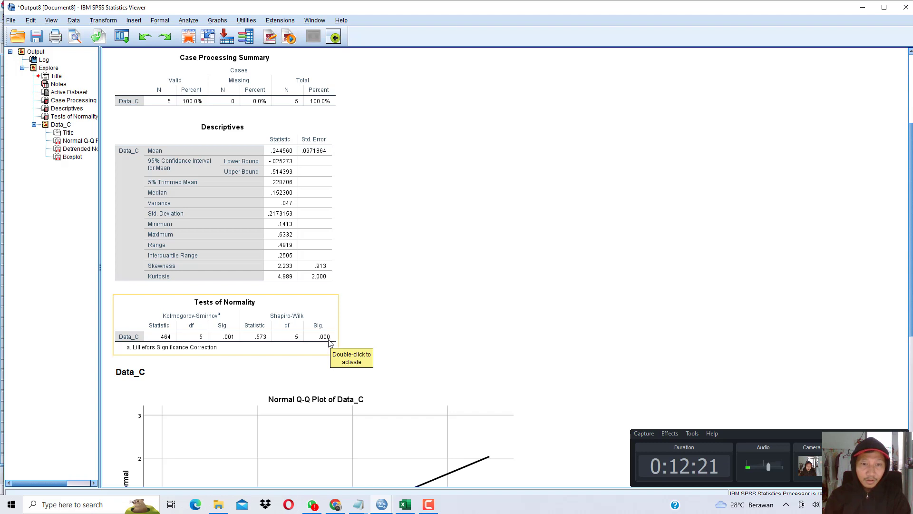
Step: In Notepad, append "Berdasarkan hasil uji normalitas, diperoleh nilai Sig. = 0.000 < 0.05, maka disimpulkan data C tidak berdistribusi normal . . . . ." and return to Excel
mouse_move(358, 504)
click(431, 441)
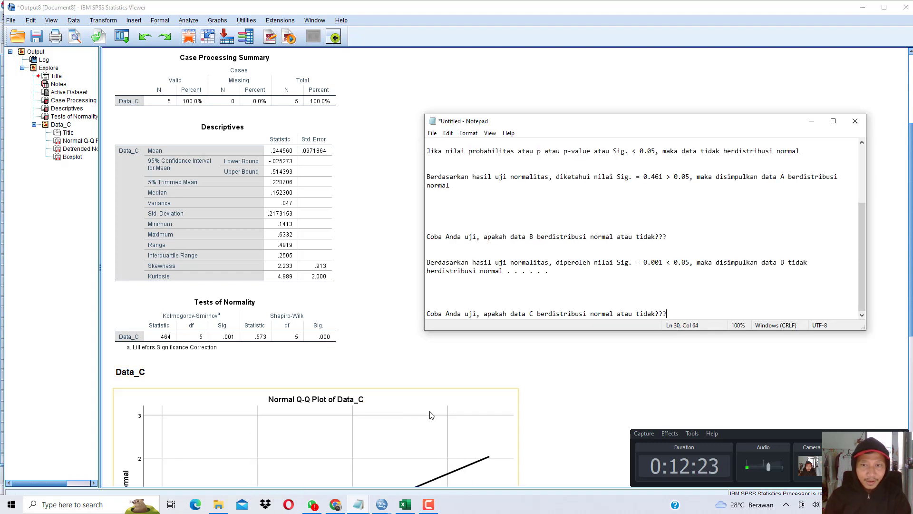
key(Return)
key(Return)
key(Return)
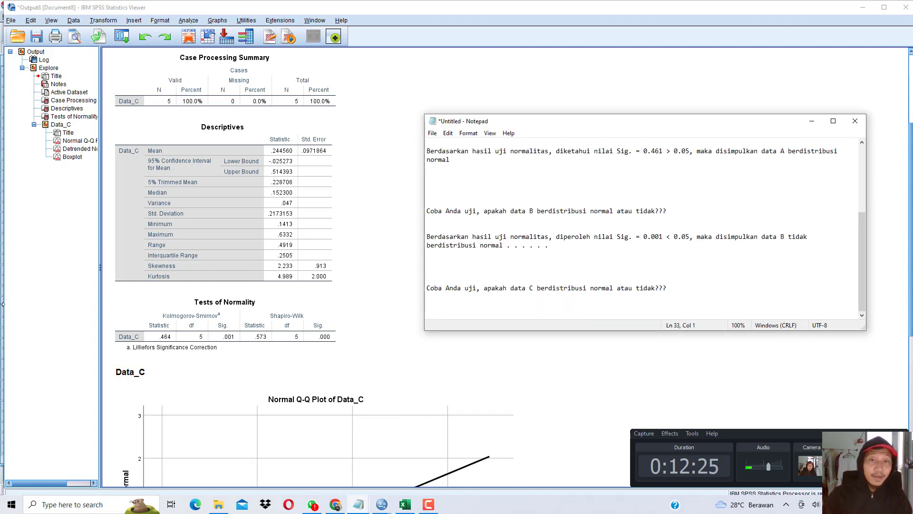
text(Berdasarka)
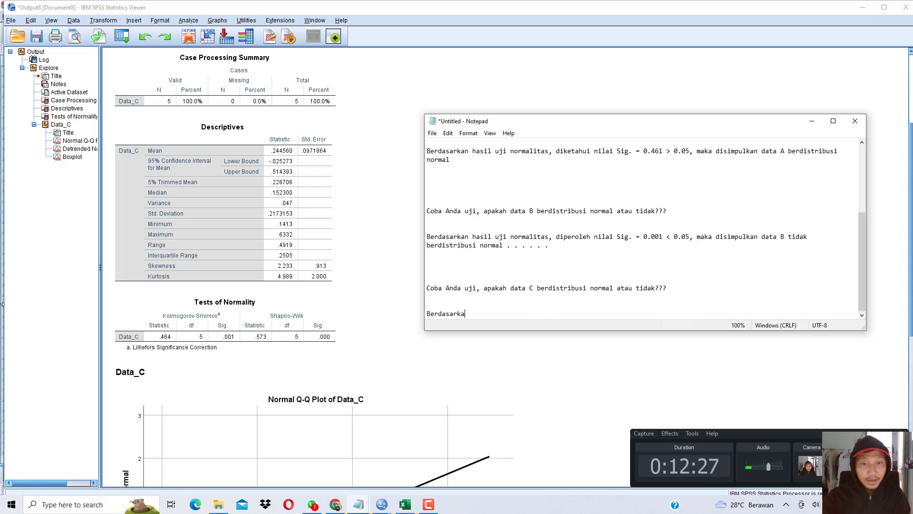
text(n hasil uji normalitas, diperoleh nilai Sig. = 0.000 < 0.05)
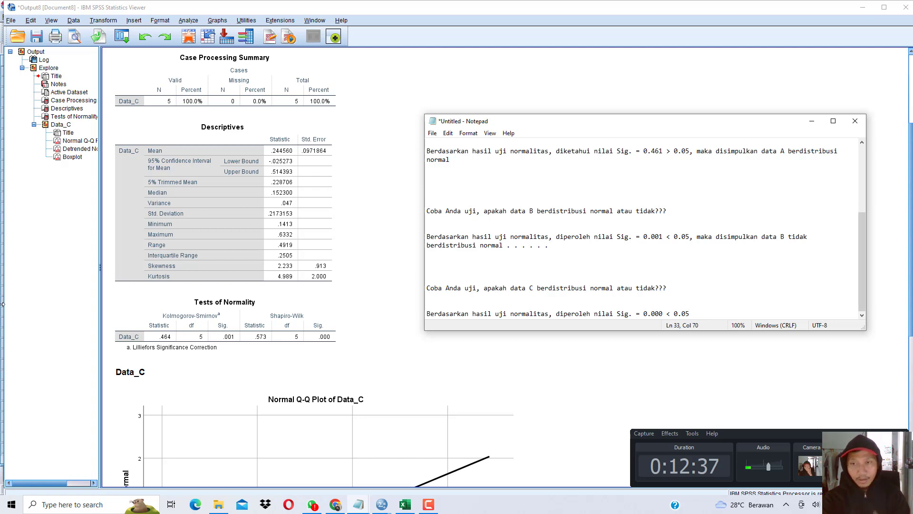
text(, maka disimpulkan data C tidak berdistribusi normal . . . . .)
click(405, 505)
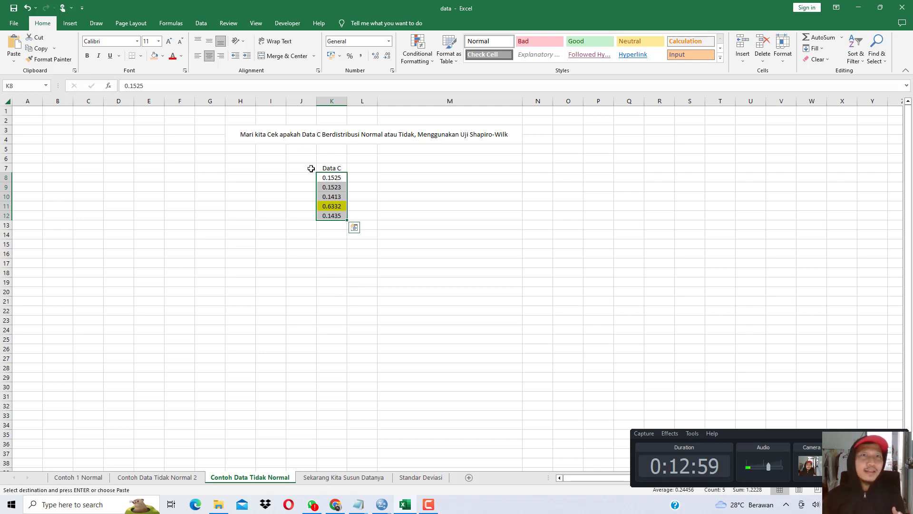
Step: Compare the highlighted Data C value with the Data A values and examine the combined data column on the "Sekarang Kita Susun Datanya" sheet
click(337, 206)
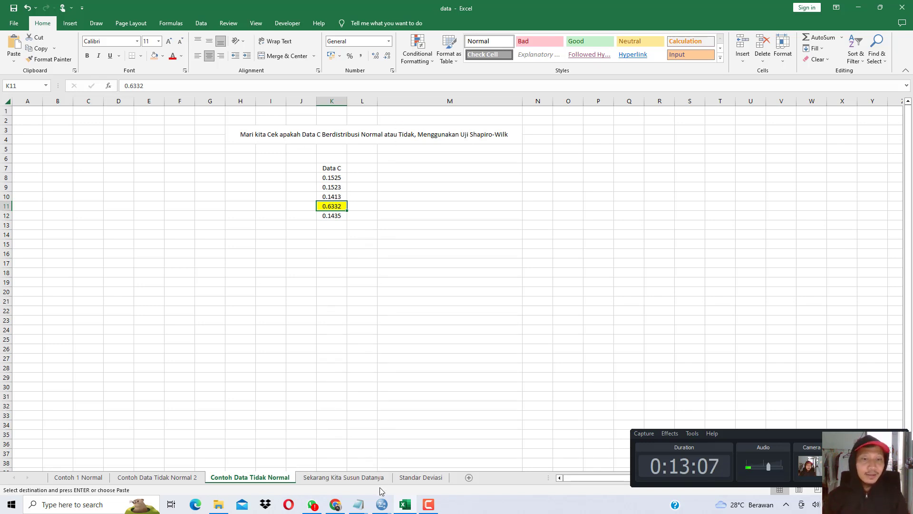
click(89, 481)
click(326, 170)
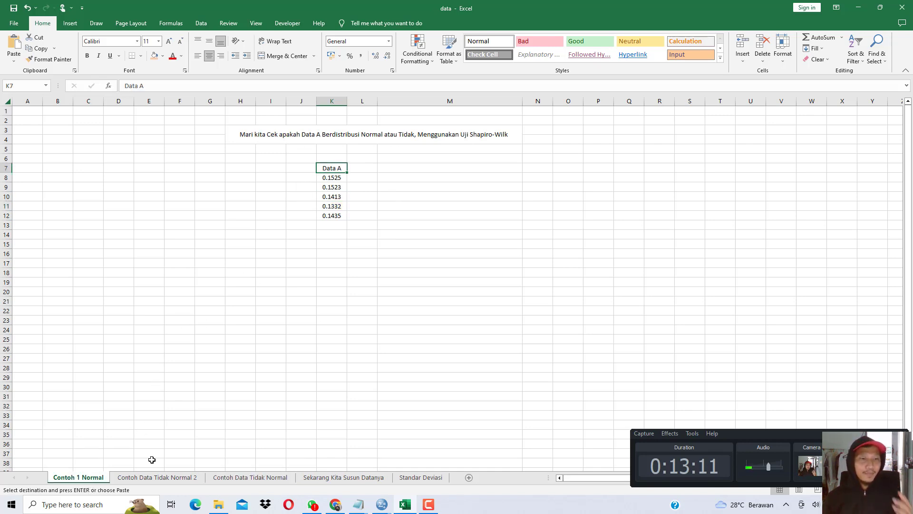
click(228, 479)
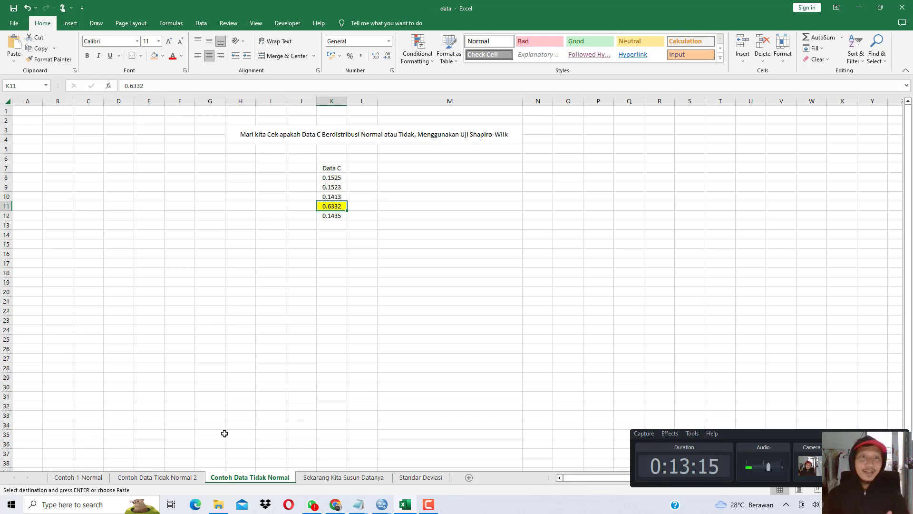
click(336, 478)
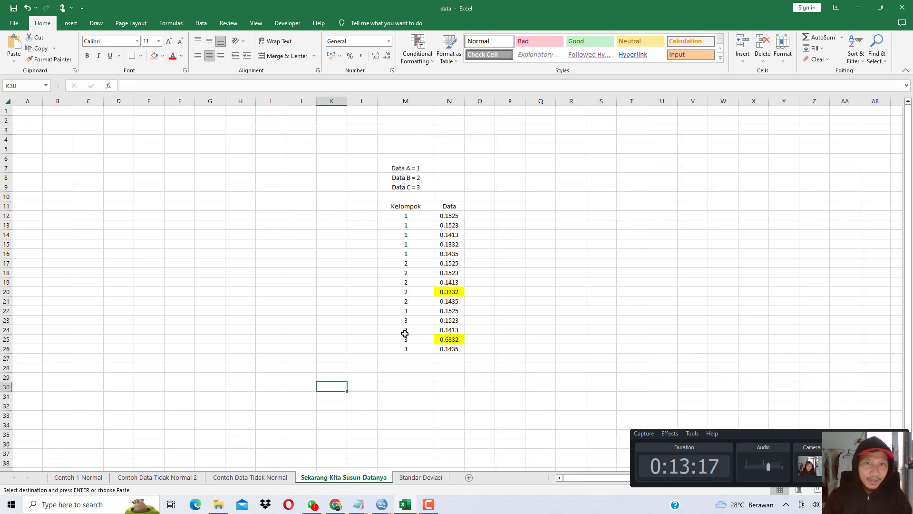
drag(449, 216, 454, 347)
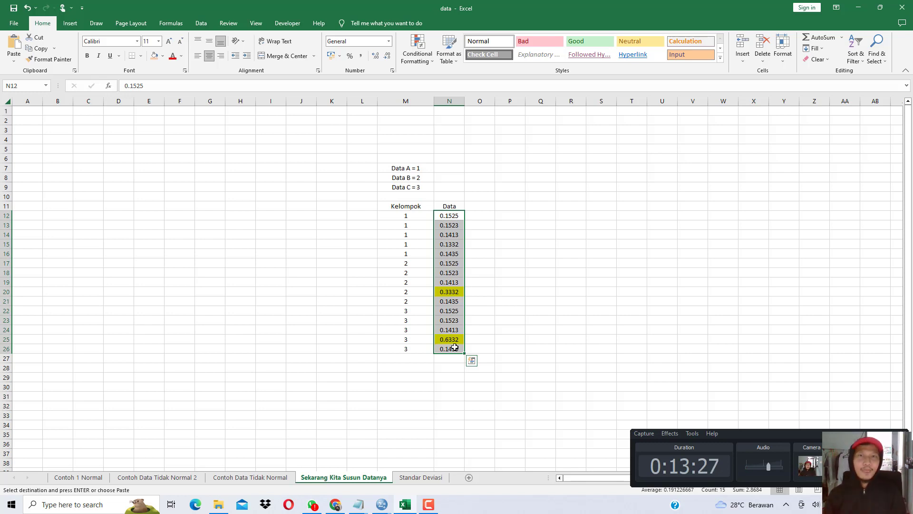
Step: Copy the Data A heading and values from "Contoh 1 Normal" to cell R12 of the "Sekarang Kita Susun Datanya" sheet
click(86, 478)
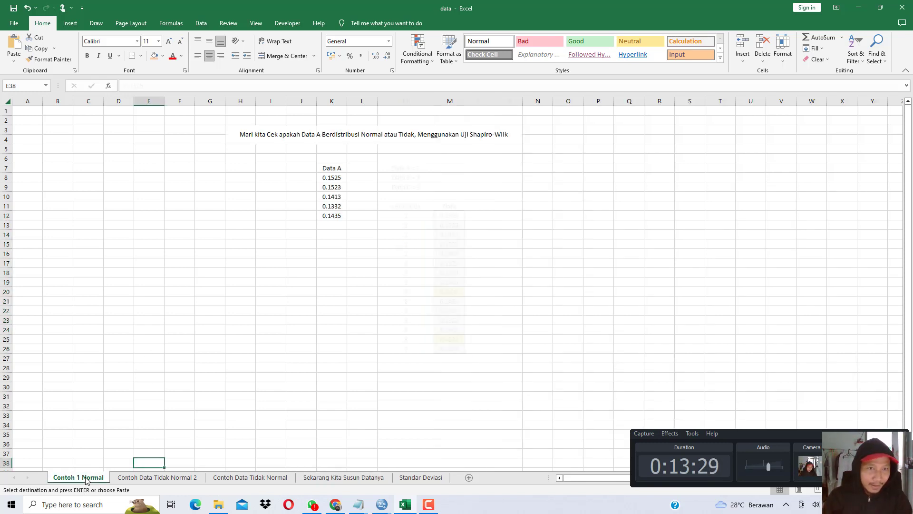
drag(334, 169, 331, 217)
key(ctrl+c)
click(307, 477)
click(571, 215)
key(ctrl+v)
Step: Copy the five Data A values without their heading to the range starting at cell W13
drag(580, 228, 578, 263)
click(593, 287)
drag(573, 229, 577, 263)
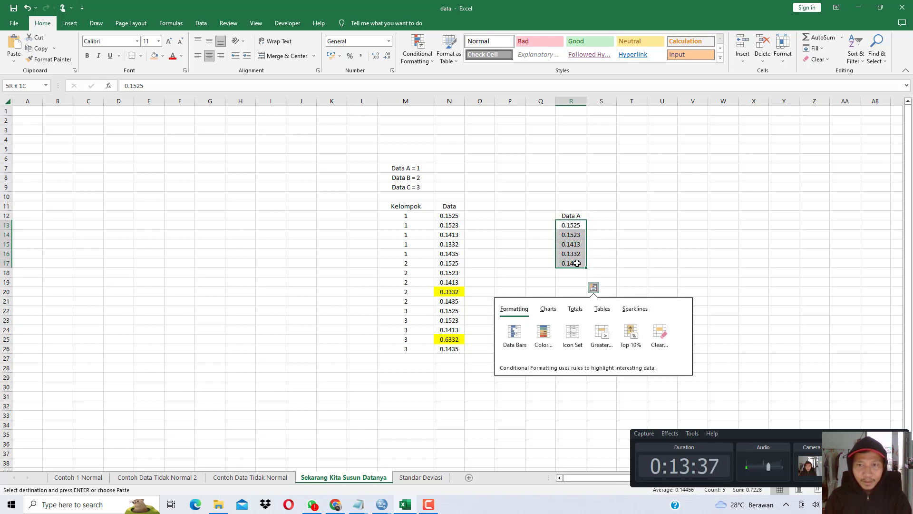
key(ctrl+c)
click(723, 225)
key(ctrl+v)
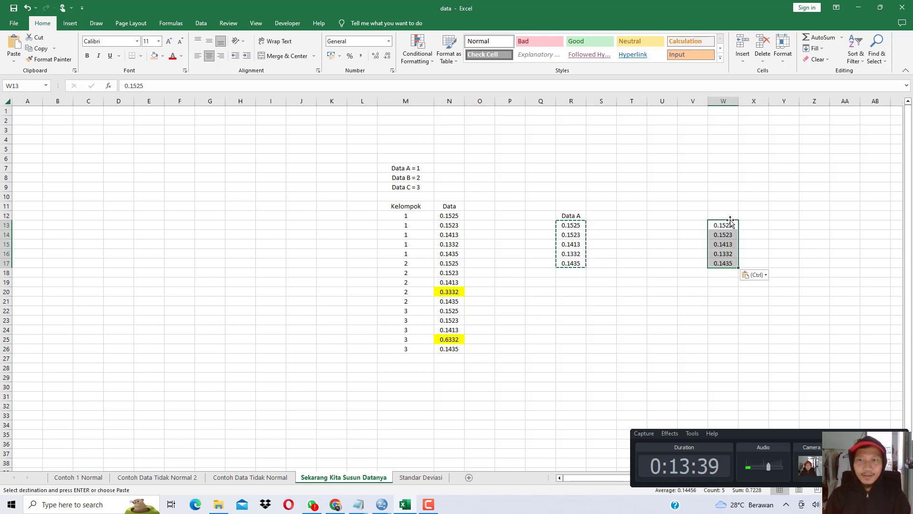
Step: Enter group code 1 in cells V13 to V17 beside the Data A values
click(694, 225)
text(1)
key(Return)
text(1)
key(Return)
text(1)
key(Return)
text(1)
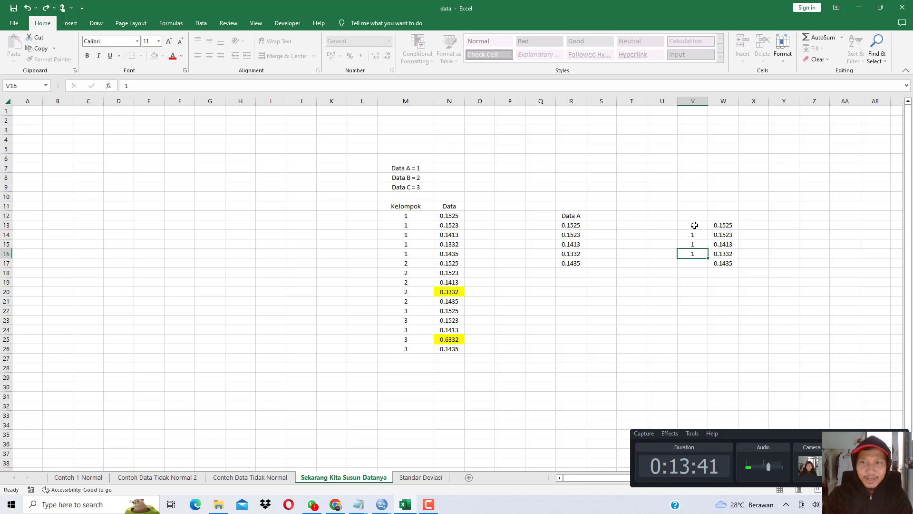
key(Return)
text(1)
key(Return)
Step: Add the legend label "1 = Data A" in cell V7 and widen column V
click(695, 168)
text(1)
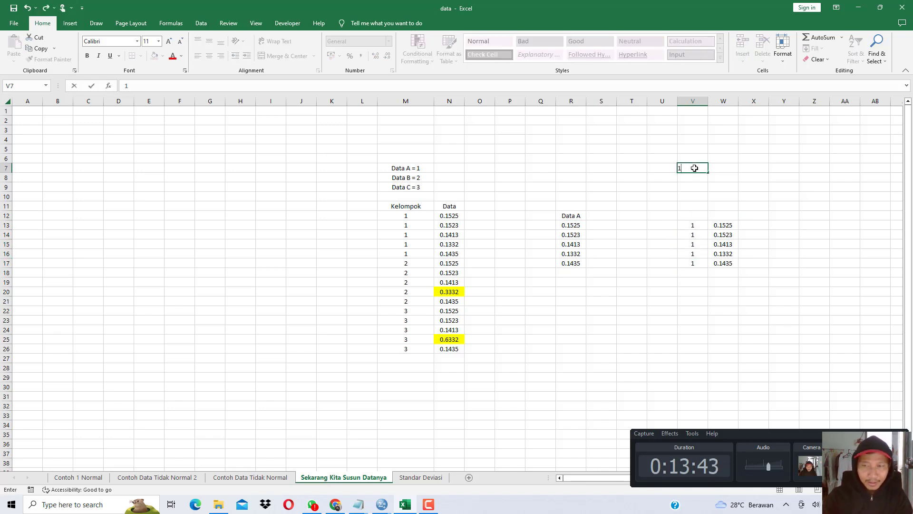
text( = Data A)
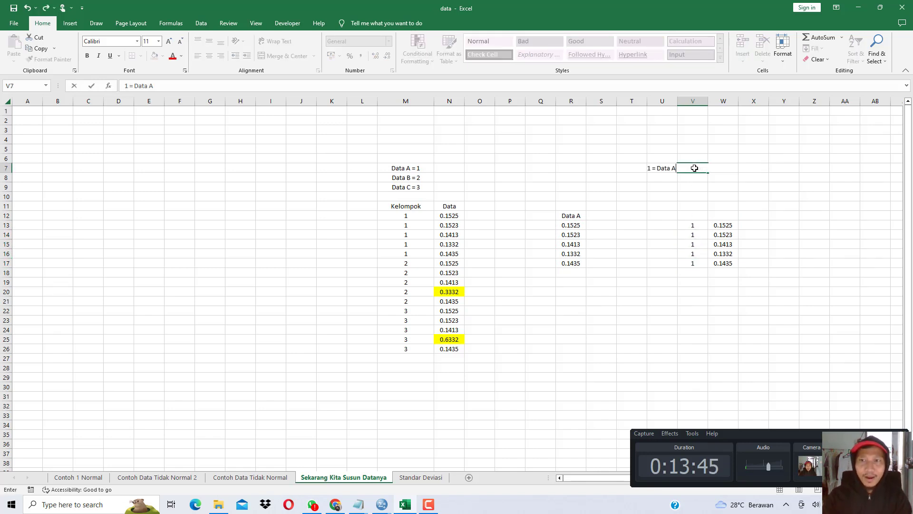
key(Tab)
drag(709, 101, 731, 101)
Step: Enter the column headings "Kelompok" in V12 and "Data" in W12
click(716, 216)
text(Kelompok)
key(Tab)
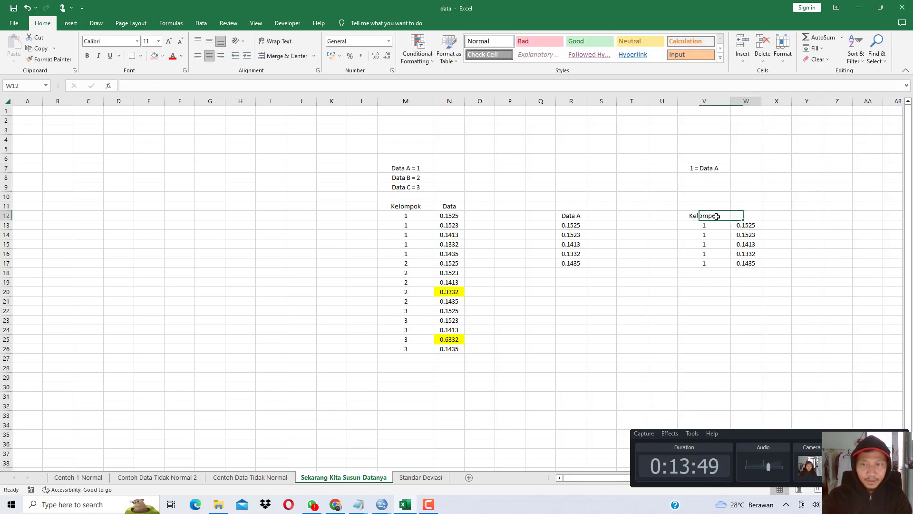
text(Data)
key(Tab)
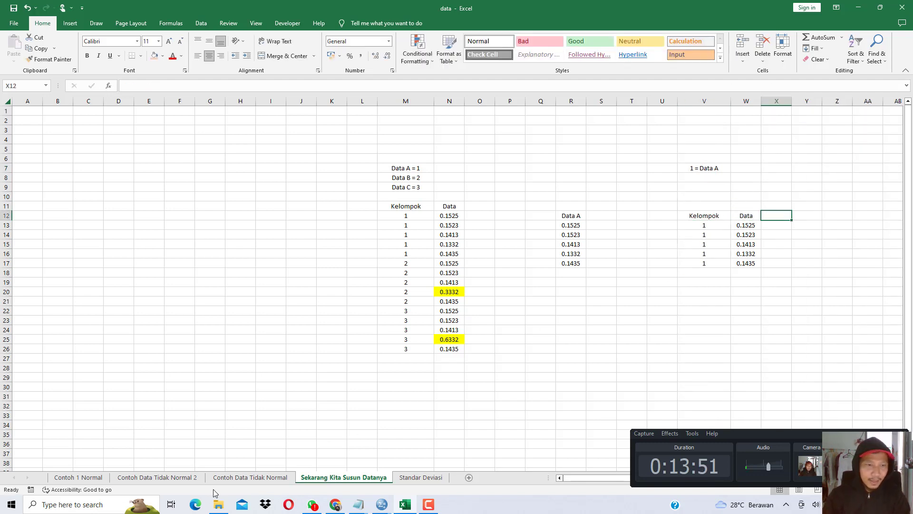
Step: Copy the five Data B values from "Contoh Data Tidak Normal 2" into the new Data column starting at W18
click(146, 477)
drag(542, 232, 538, 285)
key(ctrl+c)
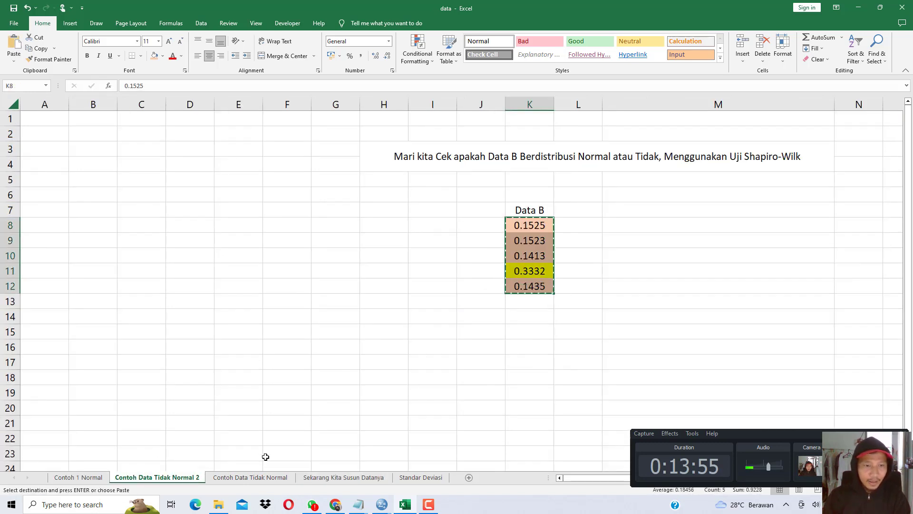
click(331, 478)
click(743, 271)
key(ctrl+v)
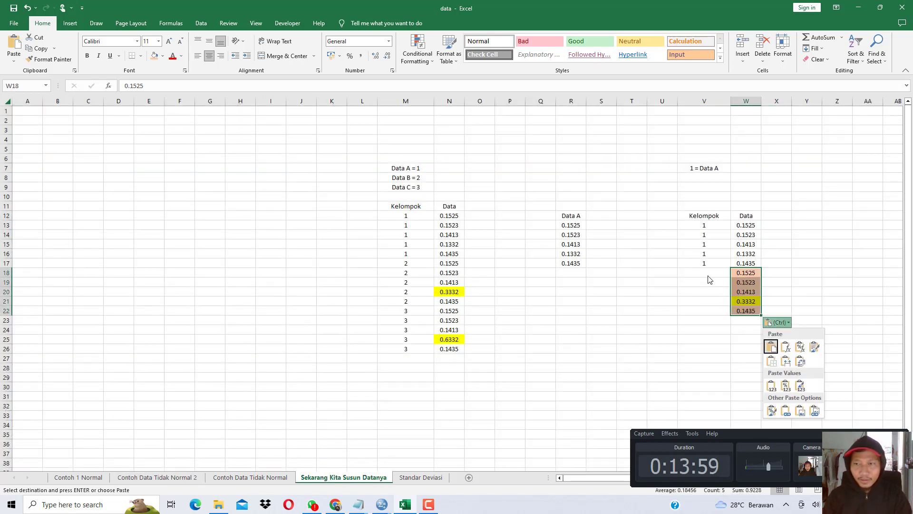
Step: Enter group code 2 in V18 to V22 and add the legend label "2 = Data B" in V8
click(704, 271)
text(2 2 2 2 2)
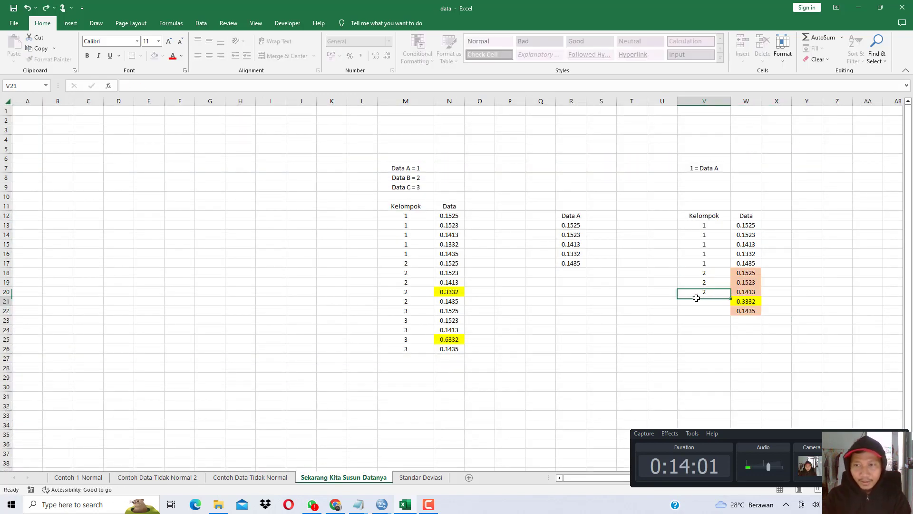
click(708, 186)
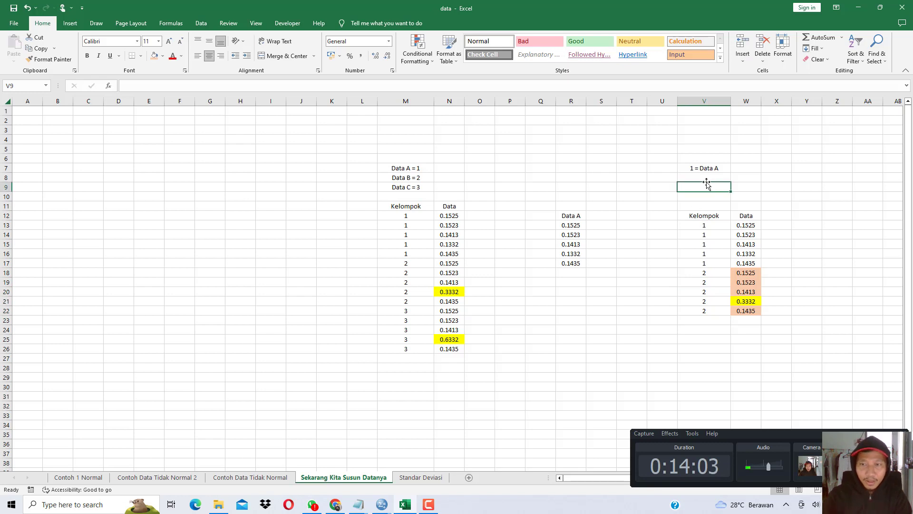
click(695, 177)
text(2)
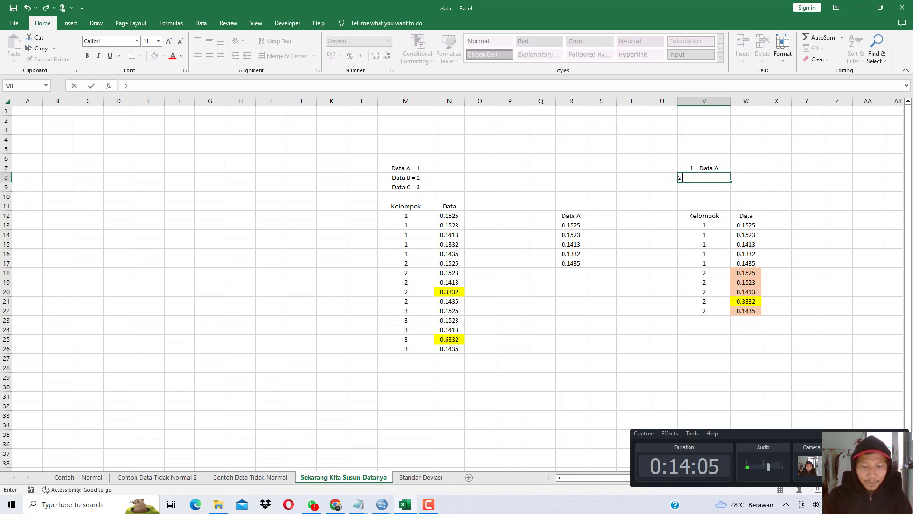
text( = Data B)
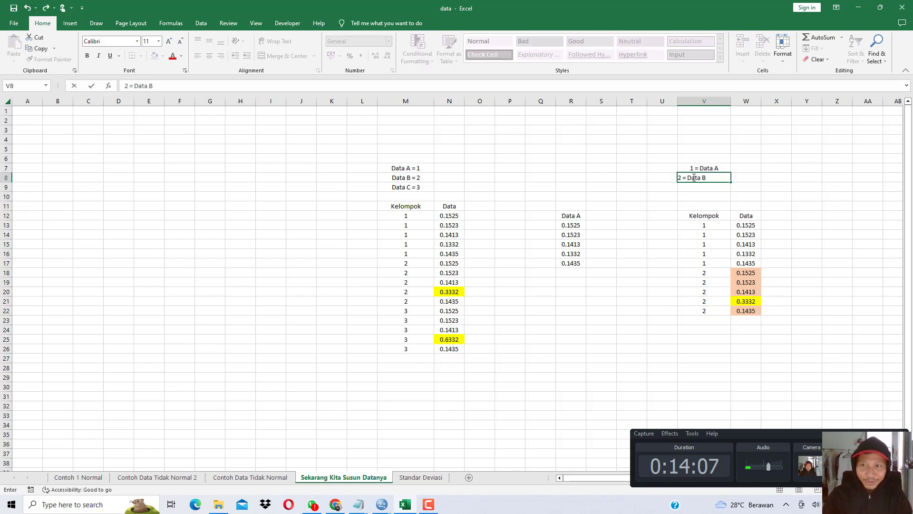
key(Return)
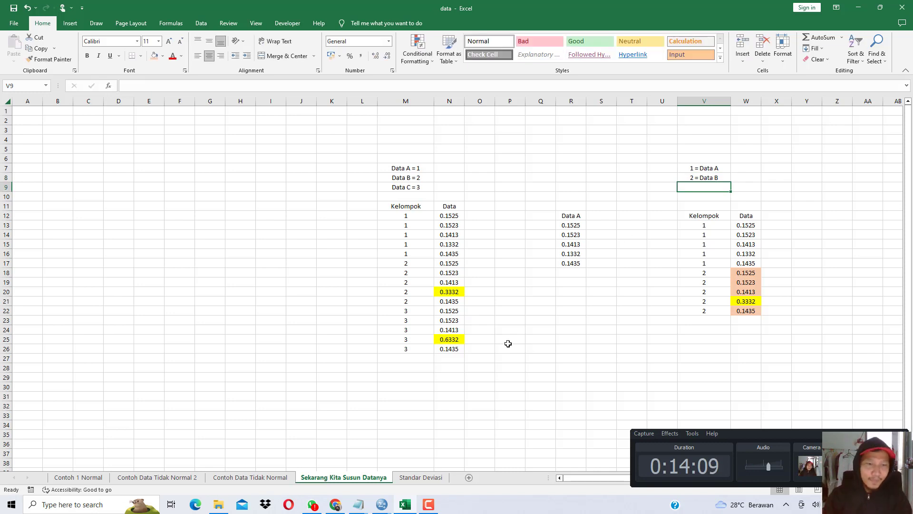
Step: Copy the five Data C values from "Contoh Data Tidak Normal" into the new Data column starting at W23
click(251, 477)
drag(332, 179, 332, 215)
key(ctrl+c)
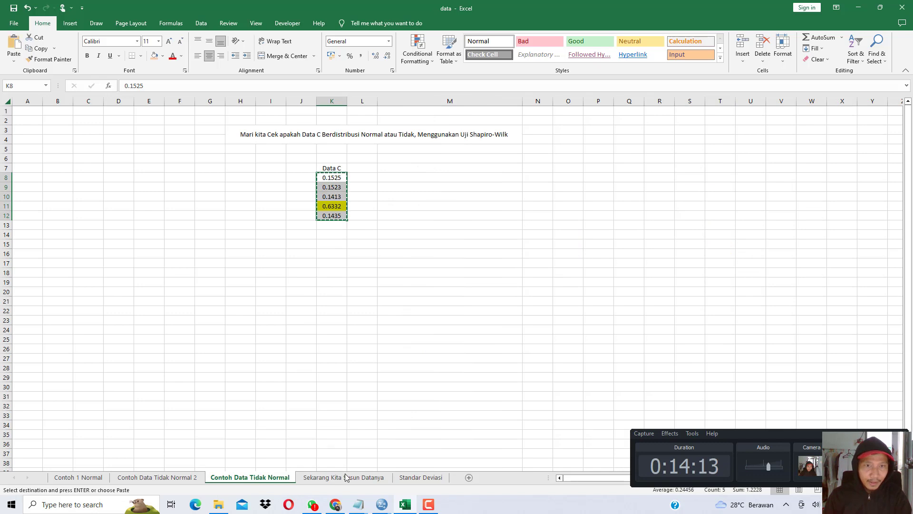
click(344, 476)
click(752, 321)
key(ctrl+v)
Step: Enter group code 3 in cells V23 to V27 beside the Data C values
click(717, 320)
text(3)
key(Return)
text(3)
key(Return)
text(3)
key(Return)
text(3)
key(Return)
text(3)
key(Return)
Step: Add the legend label "3 = Data C" in cell V9
click(706, 189)
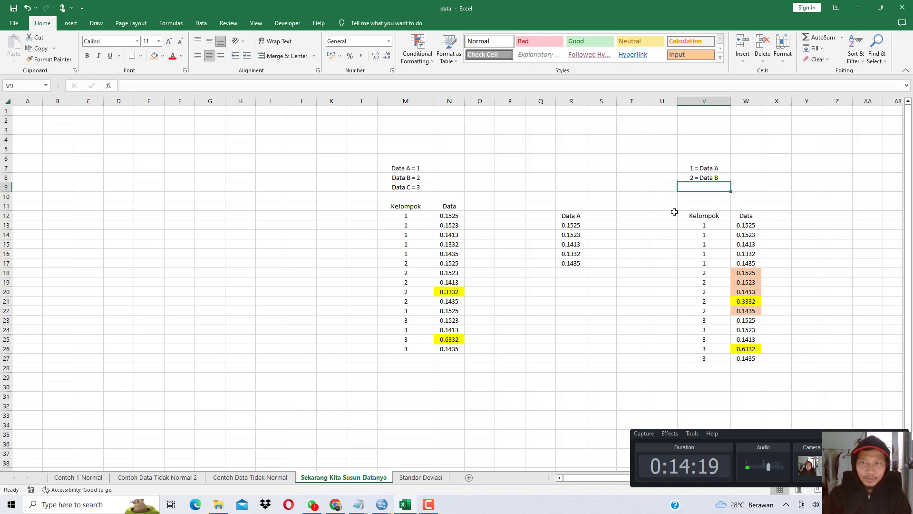
text(3 = Data C)
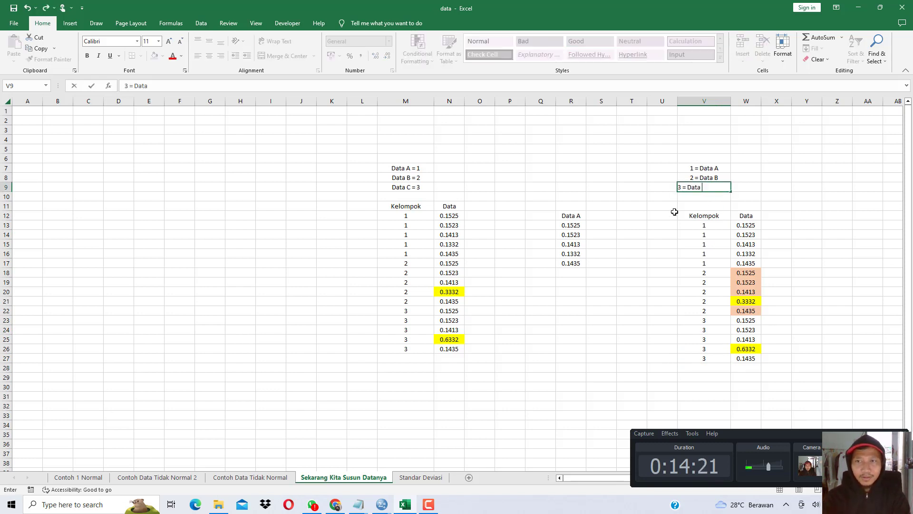
key(Return)
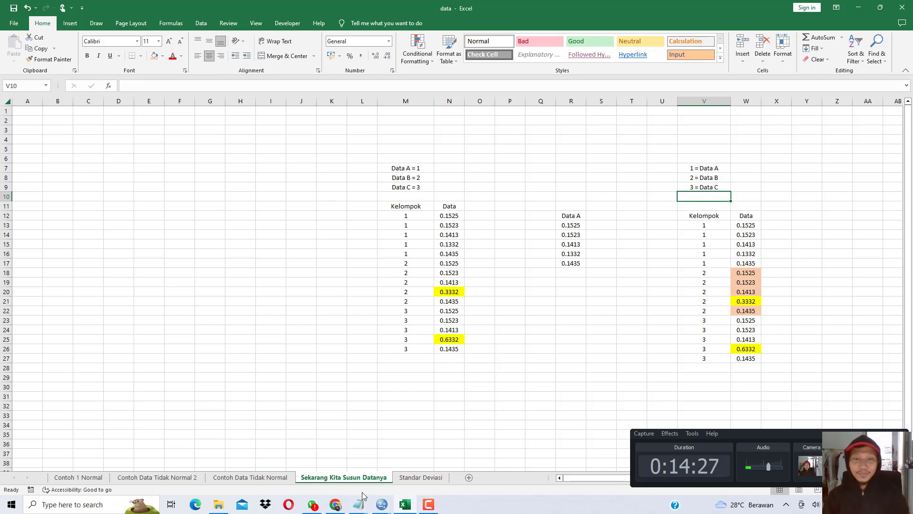
Step: In Notepad, append "Lakukan uji normalitas untuk data A, data B dan data C, menggunakan uji normalitas Shapiro-Wilk" well below the Data C conclusion
mouse_move(358, 505)
click(430, 461)
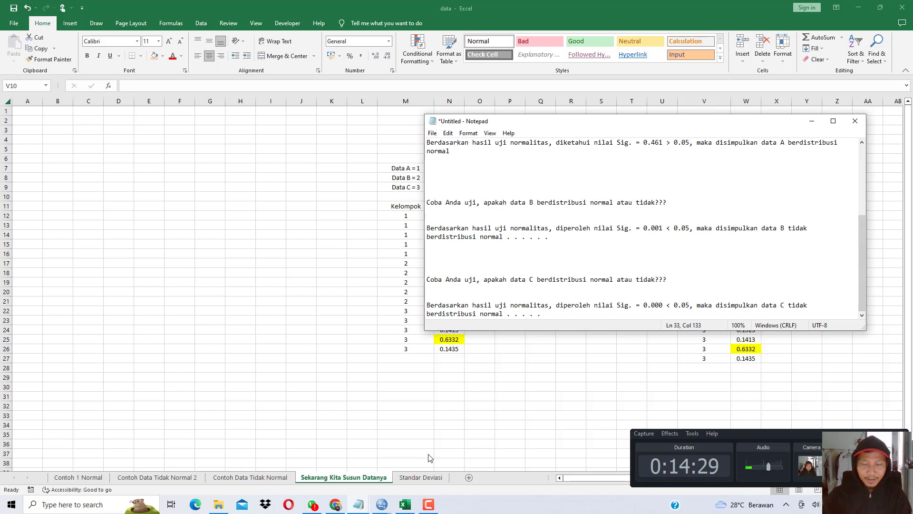
key(Return)
key(Return)
key(Return)
key(Return)
key(Return)
key(Return)
key(Return)
key(Return)
key(Return)
key(Return)
key(Return)
key(Return)
text(Uj)
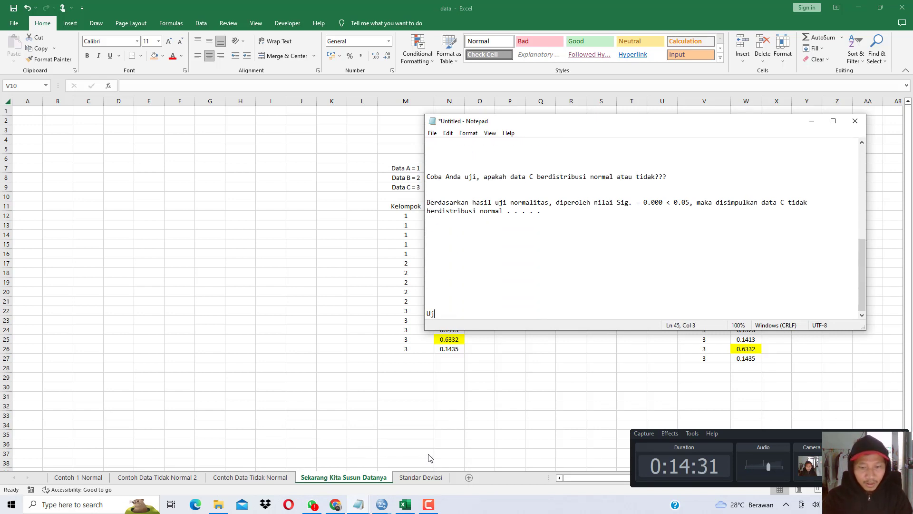
text(akukan uji normalitas untuk data A, data B dan data C, menggunakan uji normali)
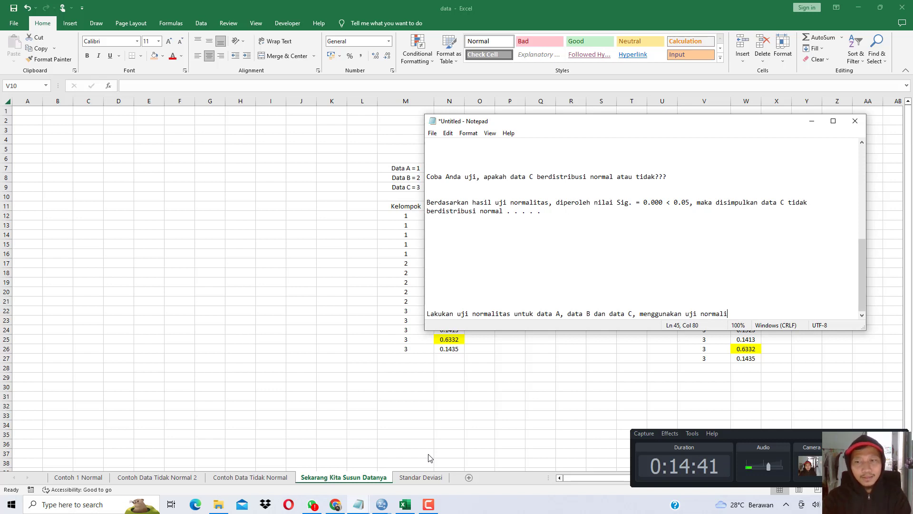
text(piro-Wilk)
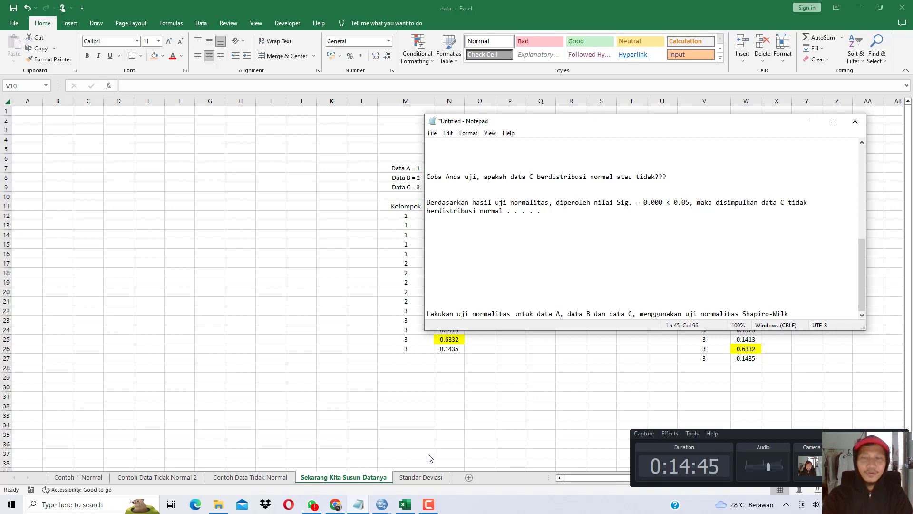
key(Return)
key(Return)
key(Return)
Step: Return to Excel and copy the group codes and data values in V13:W27
key(alt+Tab)
click(716, 218)
click(718, 249)
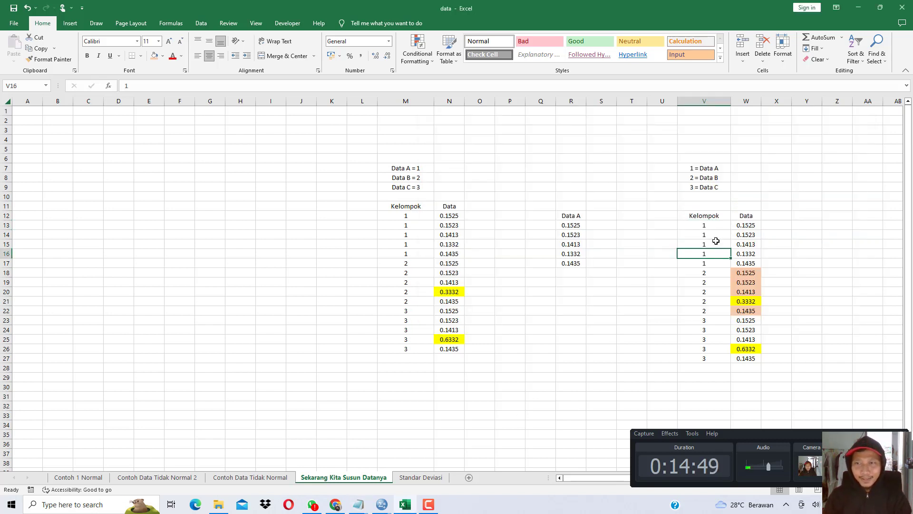
drag(707, 226, 754, 358)
key(ctrl+c)
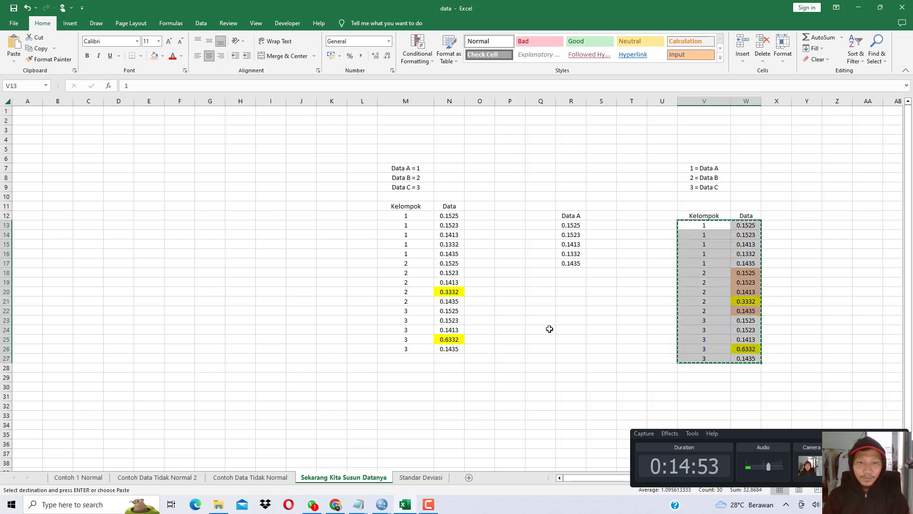
Step: Close the SPSS Output8 window without saving it
click(382, 504)
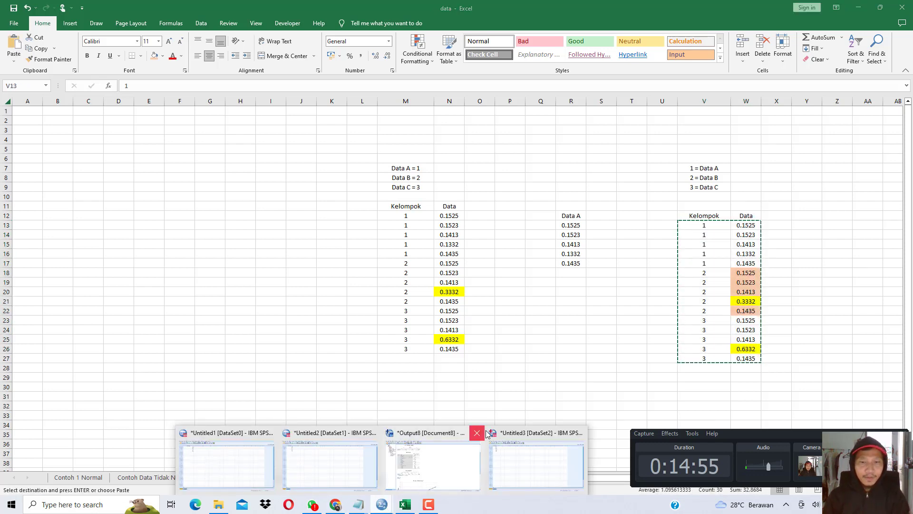
click(478, 432)
click(465, 267)
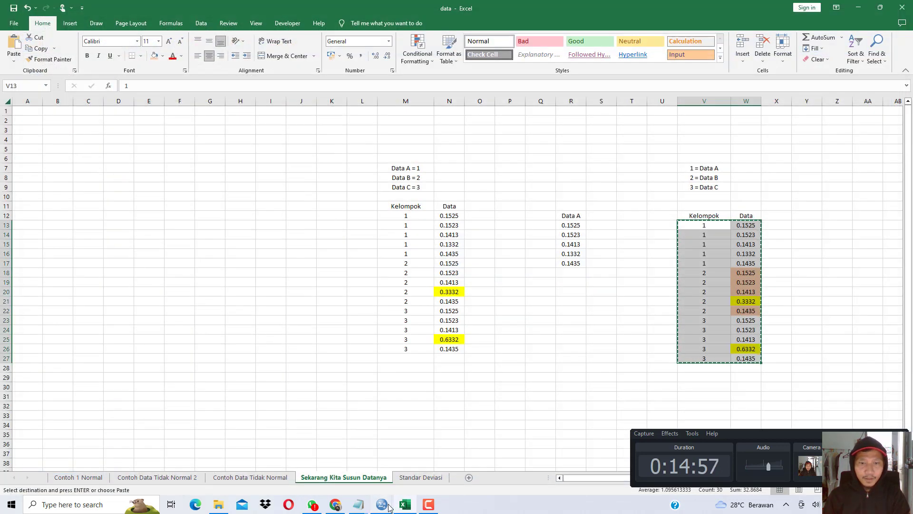
Step: Switch to SPSS and close the Data_C and Data_A datasets without saving them
mouse_move(389, 507)
click(273, 459)
click(901, 5)
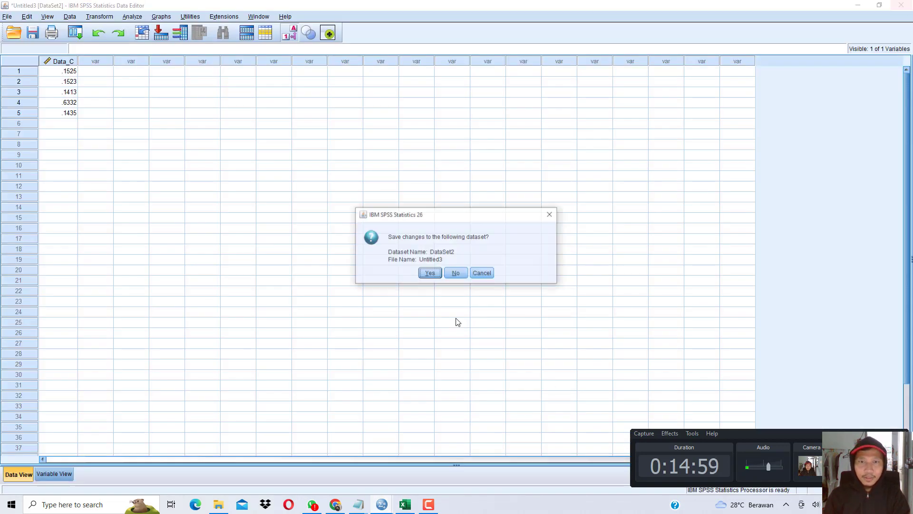
click(458, 272)
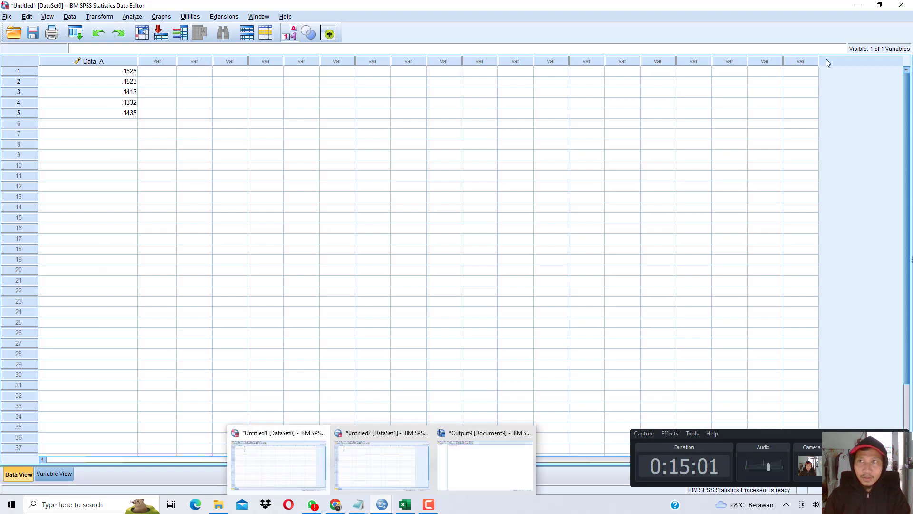
click(901, 5)
click(456, 273)
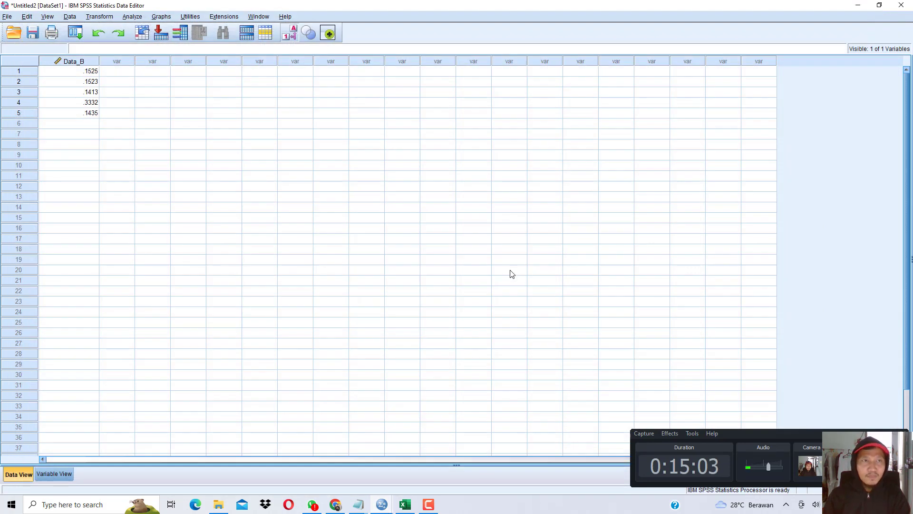
Step: Create a new empty dataset, close the Data_B dataset without saving it, and bring up the empty dataset
click(8, 17)
mouse_move(33, 34)
click(158, 27)
click(854, 5)
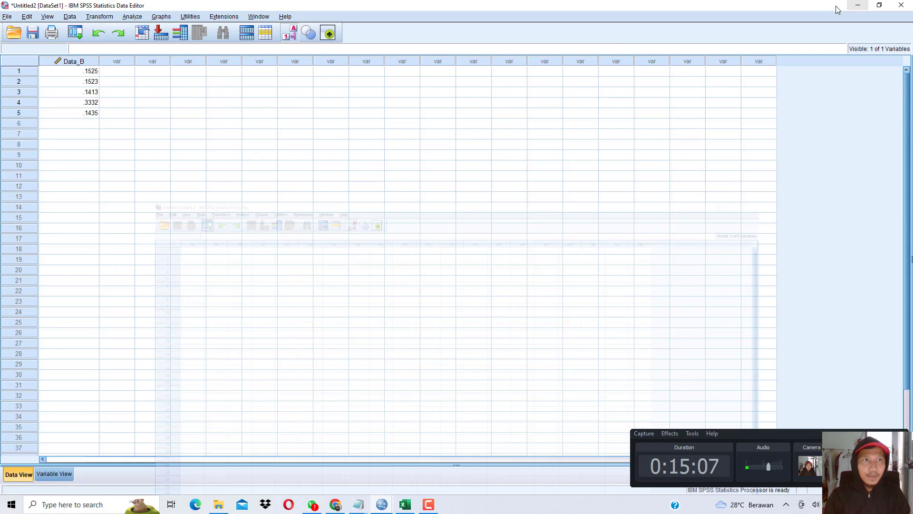
click(902, 5)
click(462, 274)
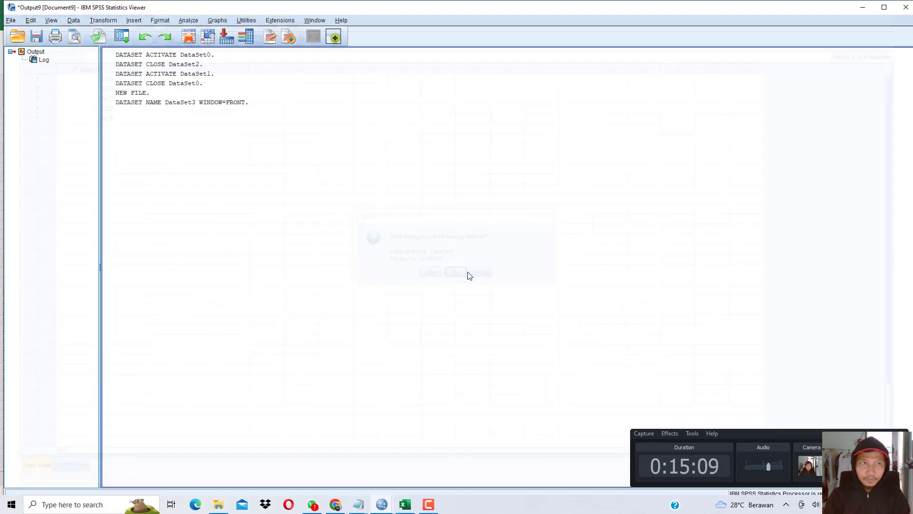
mouse_move(389, 503)
click(408, 450)
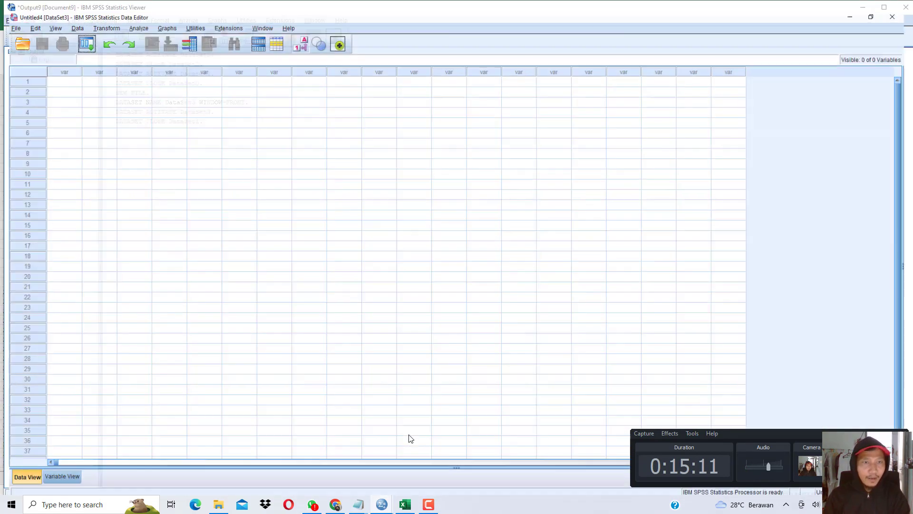
Step: Copy the group codes and values in V13:W27 from Excel and paste them into the first two columns of the empty SPSS dataset
key(alt+Tab)
drag(711, 227, 748, 358)
key(ctrl+v)
key(ctrl+q)
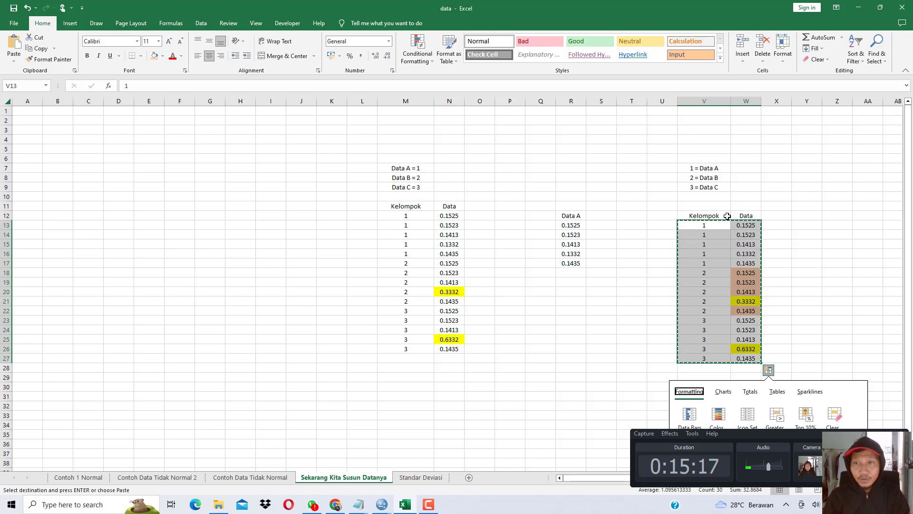
mouse_move(383, 503)
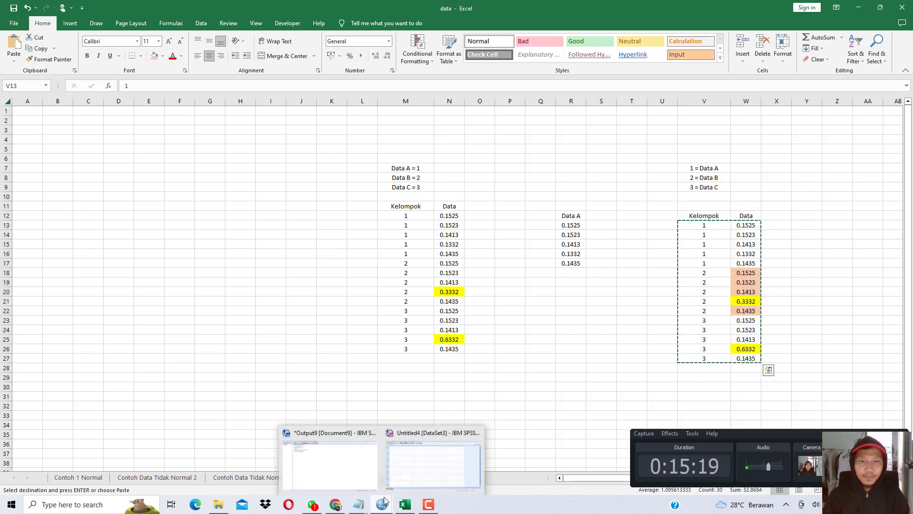
click(430, 459)
click(60, 75)
key(ctrl+v)
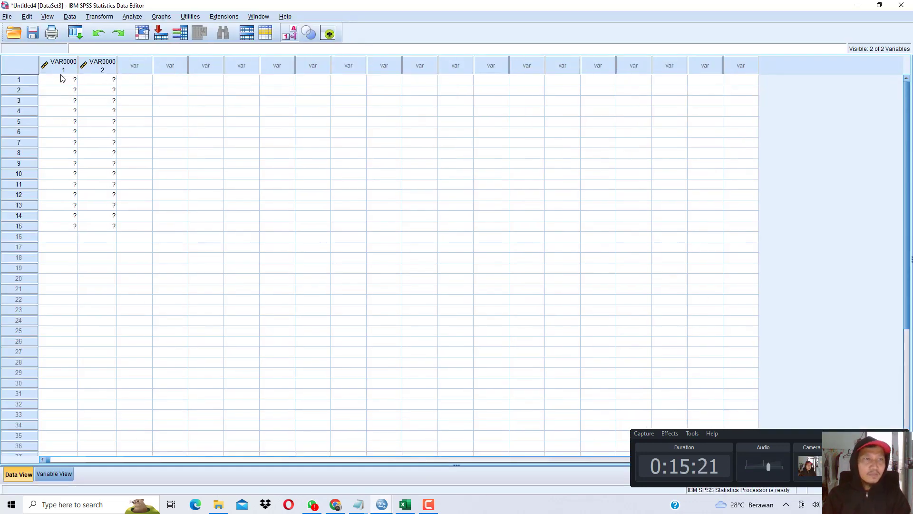
Step: Name the first variable "Kelompok" and the second variable "Data"
click(54, 474)
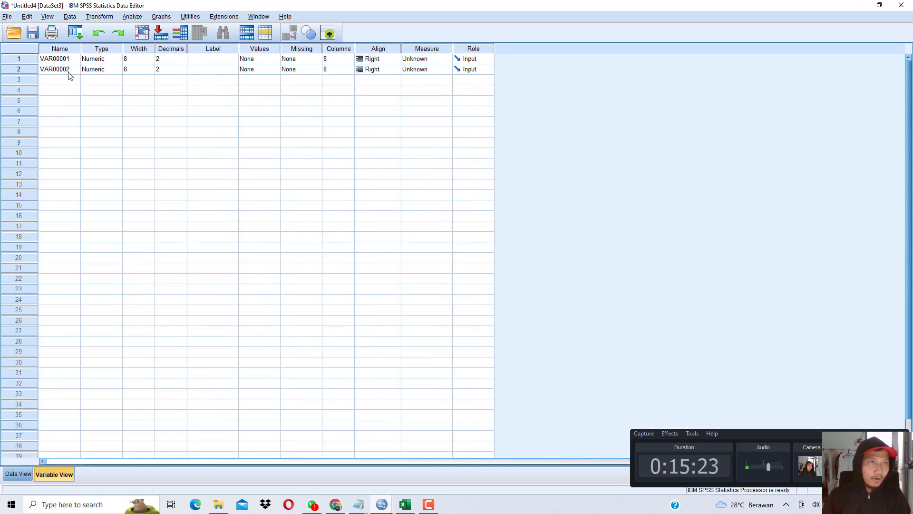
text(Kelompok)
key(Return)
text(Data)
click(267, 58)
click(275, 58)
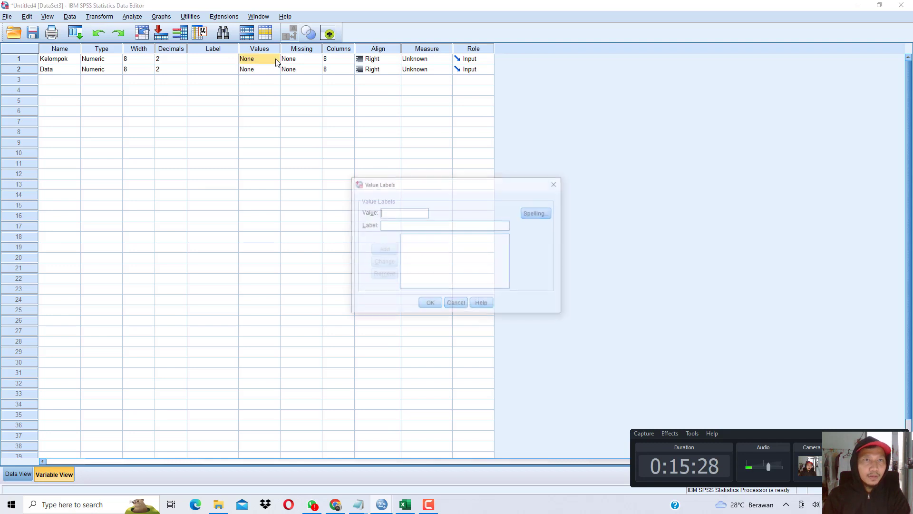
click(557, 184)
click(56, 62)
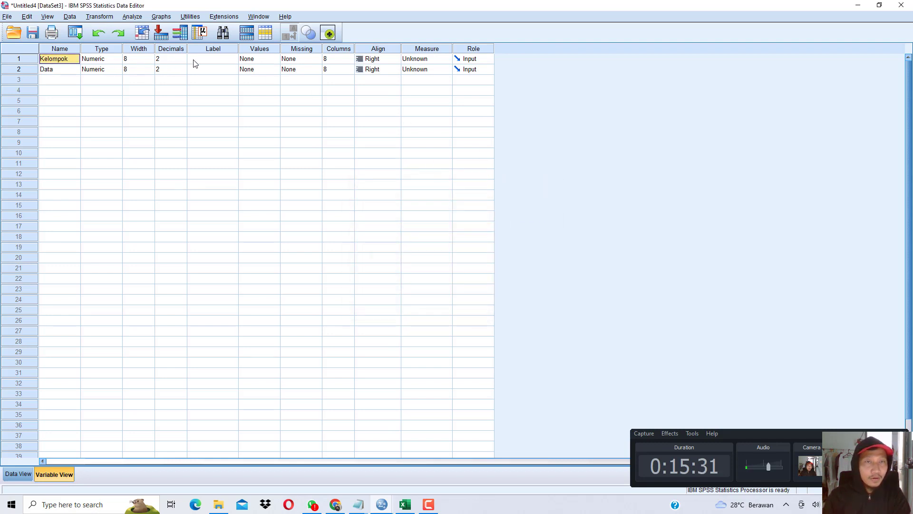
Step: Define value labels for Kelompok: 1 = "Data A", 2 = "Data B" and 3 = "Data C"
click(253, 60)
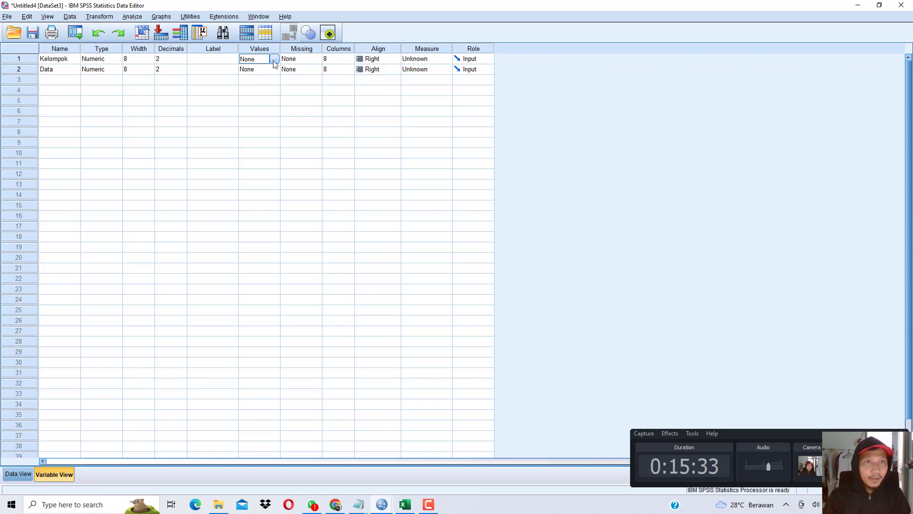
click(274, 58)
text(1)
key(Tab)
text(D)
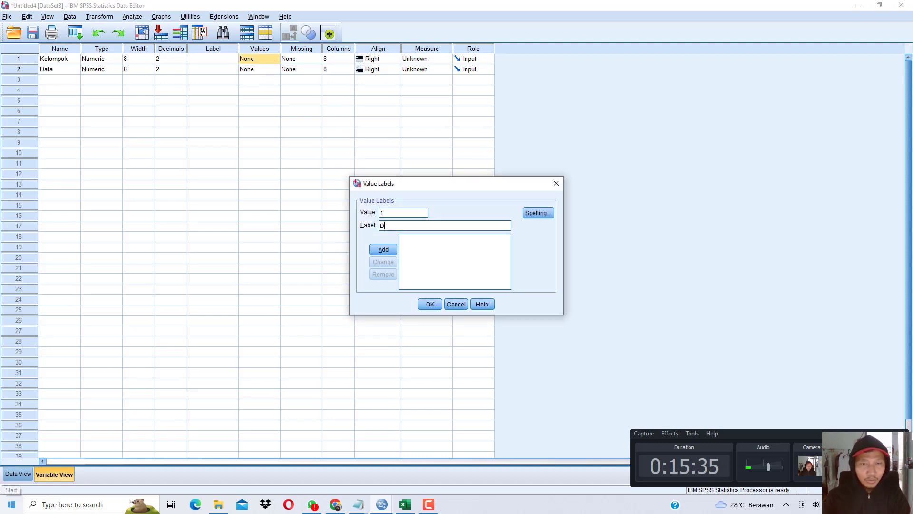
text(ata A)
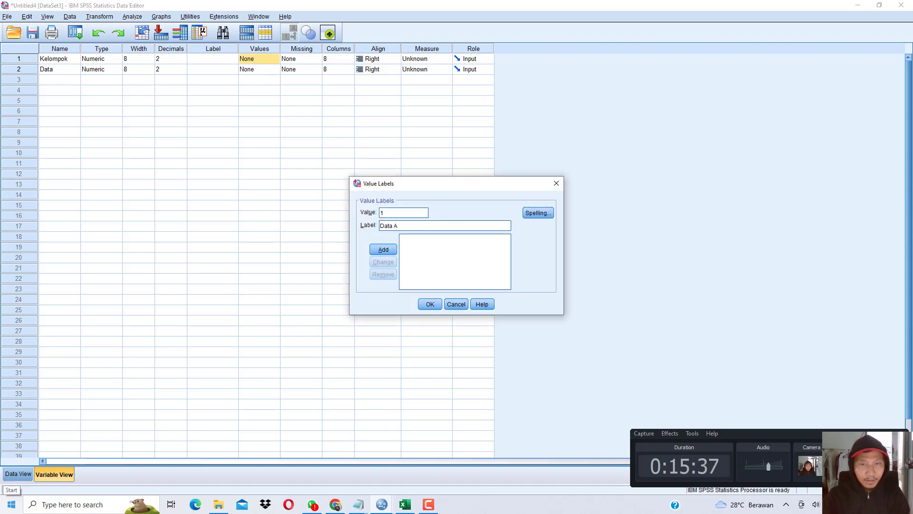
click(376, 251)
text(2)
key(Tab)
text(Data B)
click(377, 252)
text(3.00 = ")
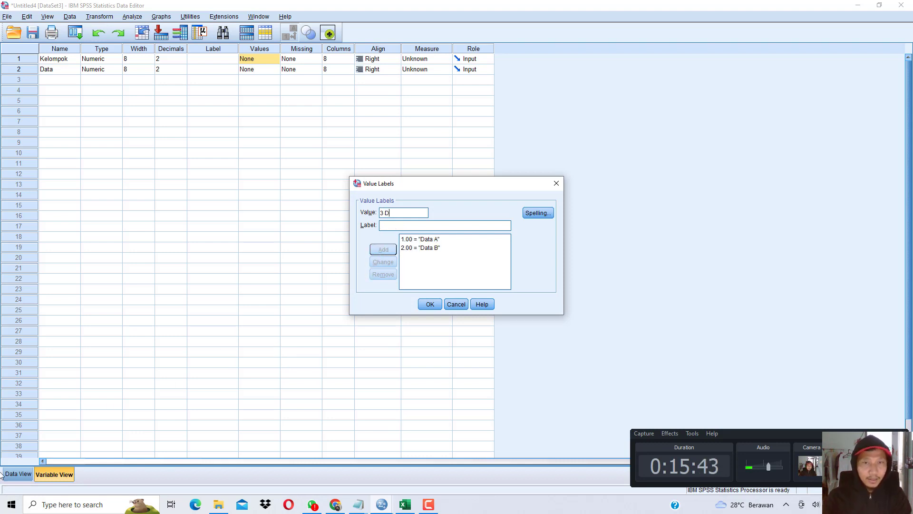
text(Data C)
click(391, 251)
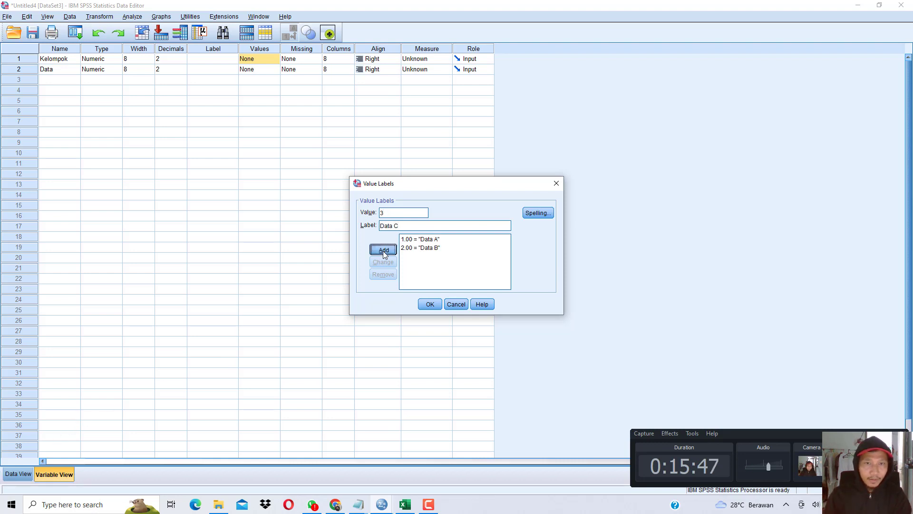
click(428, 305)
Step: Set the decimals to 4 for the Data variable and to 0 for Kelompok
click(182, 70)
click(182, 68)
click(183, 67)
click(183, 62)
click(182, 61)
click(183, 61)
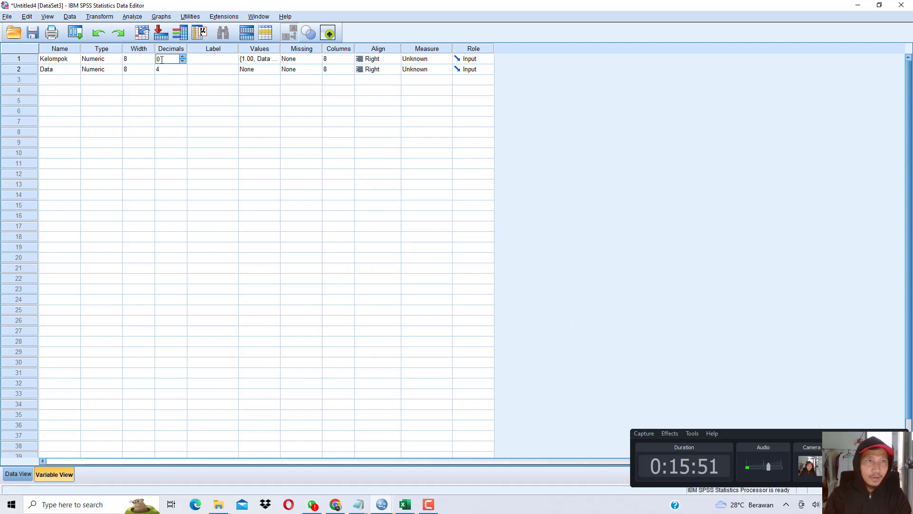
Step: Return to the data grid and widen the Data and Kelompok columns
click(18, 473)
drag(118, 57, 159, 57)
drag(77, 57, 107, 58)
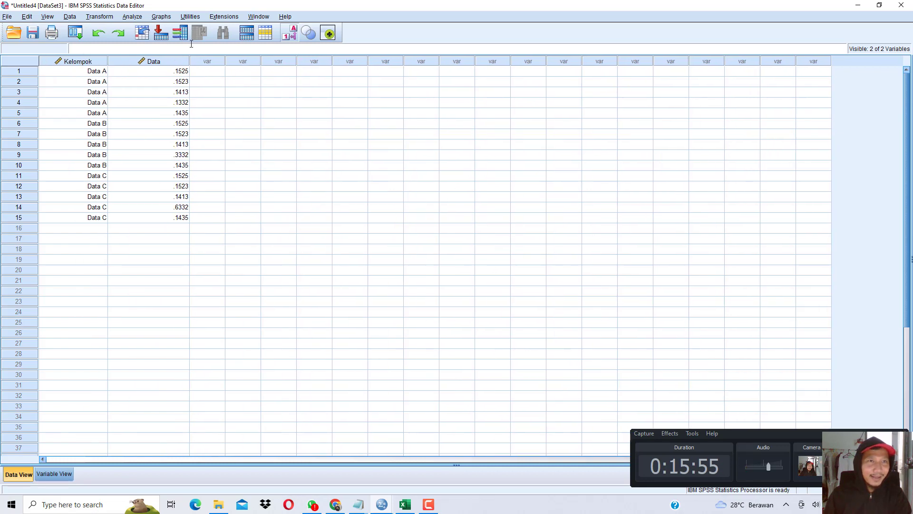
Step: Compare the Kelompok codes with their value labels and examine the rows belonging to Data A, Data B and Data C
click(290, 36)
click(291, 36)
click(290, 37)
click(291, 36)
drag(19, 71, 34, 115)
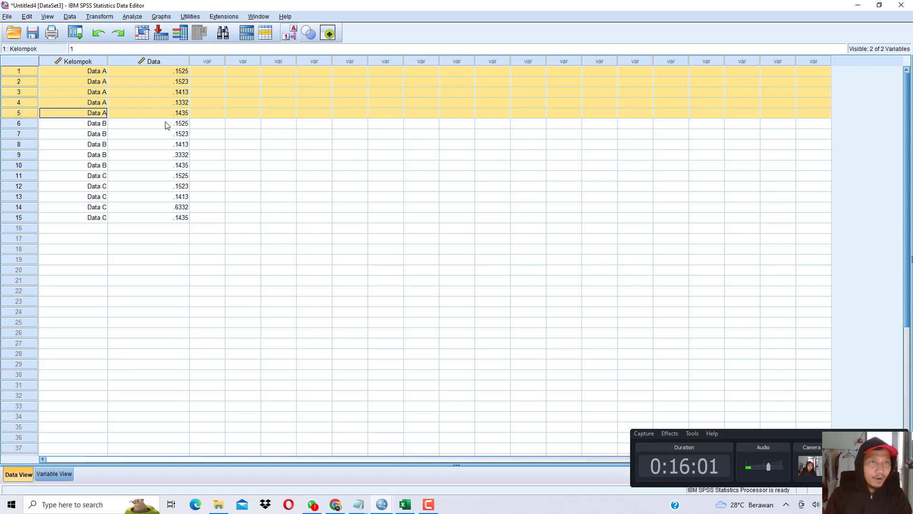
drag(27, 126, 27, 217)
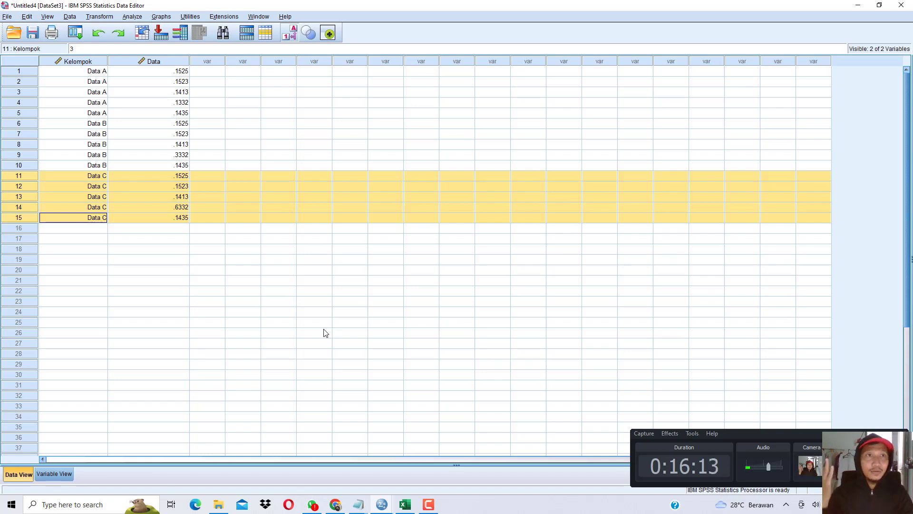
click(244, 155)
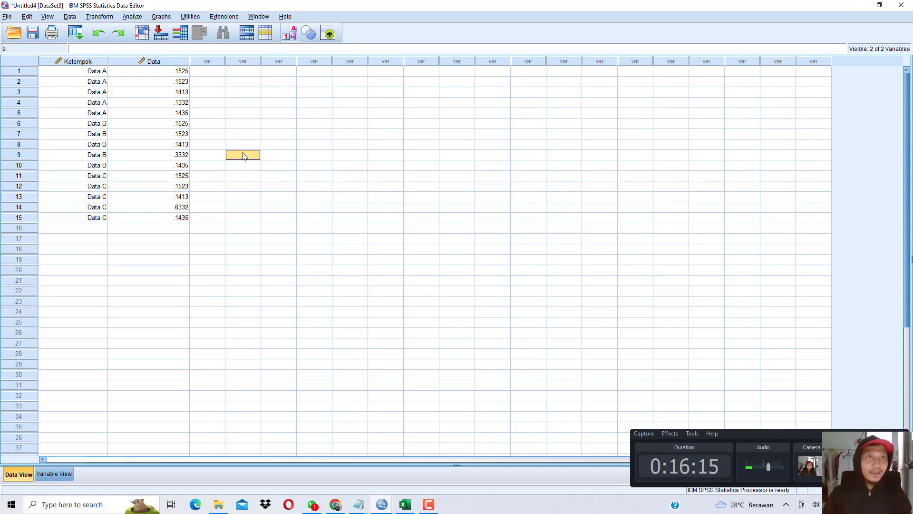
Step: Set up an Explore analysis with Kelompok as the factor and Data as the dependent variable
click(130, 17)
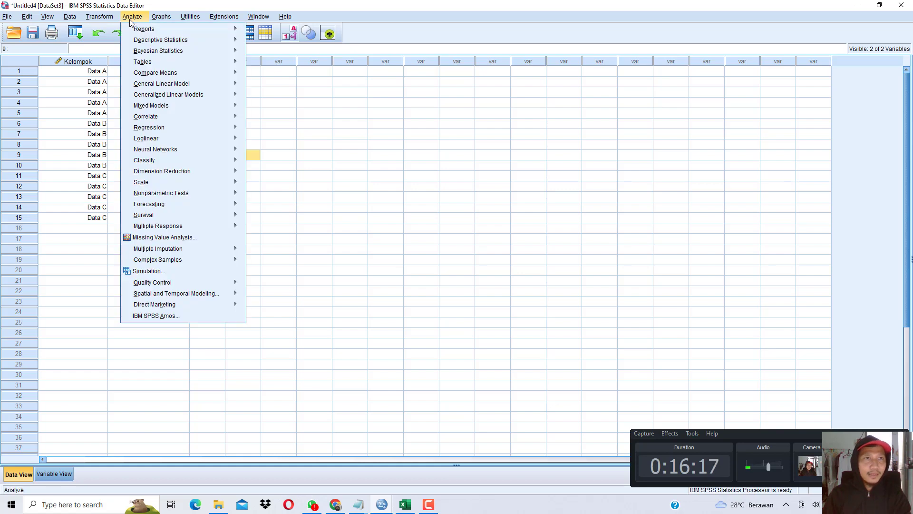
mouse_move(220, 44)
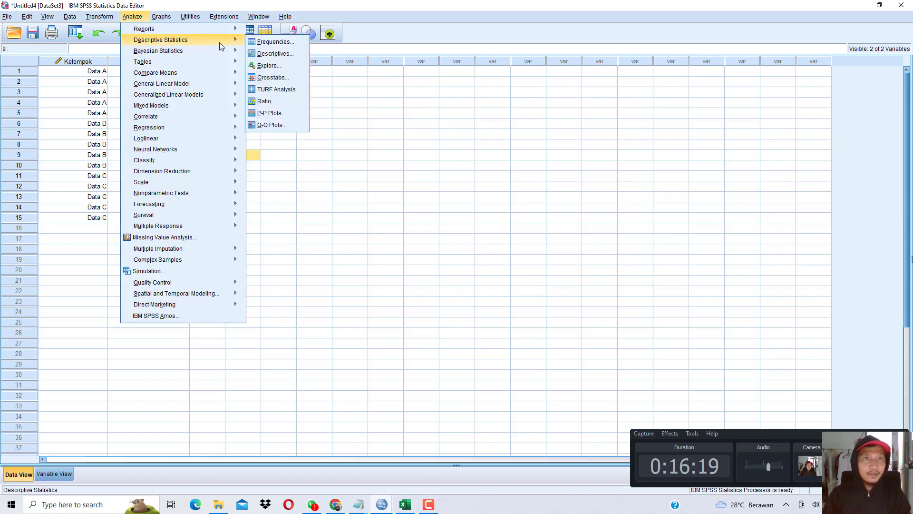
click(268, 65)
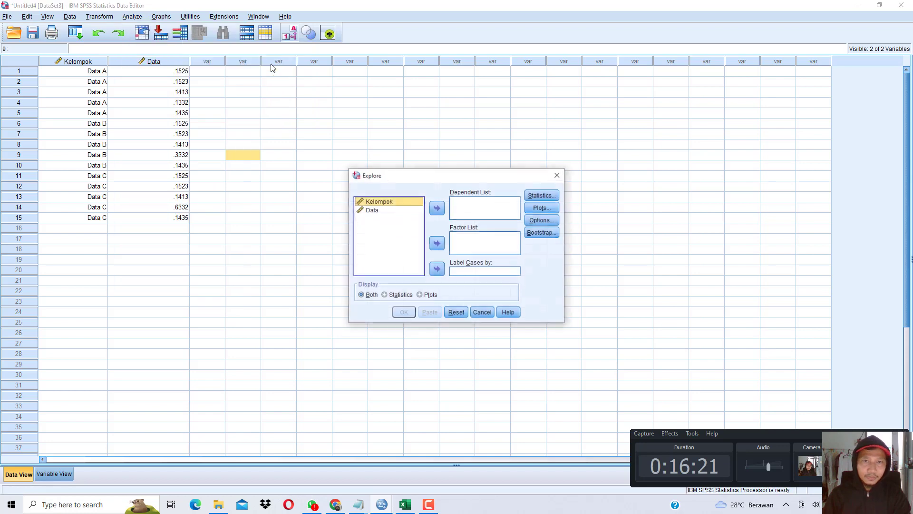
click(438, 245)
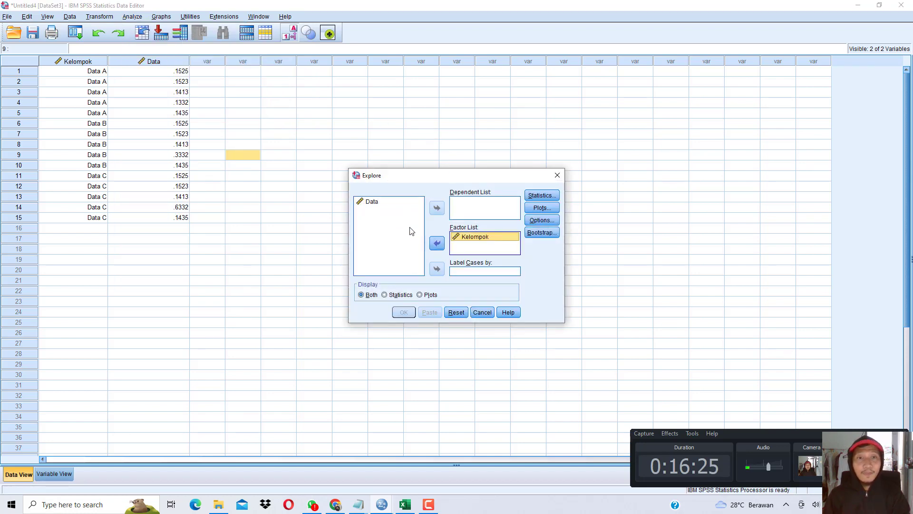
click(400, 202)
click(436, 209)
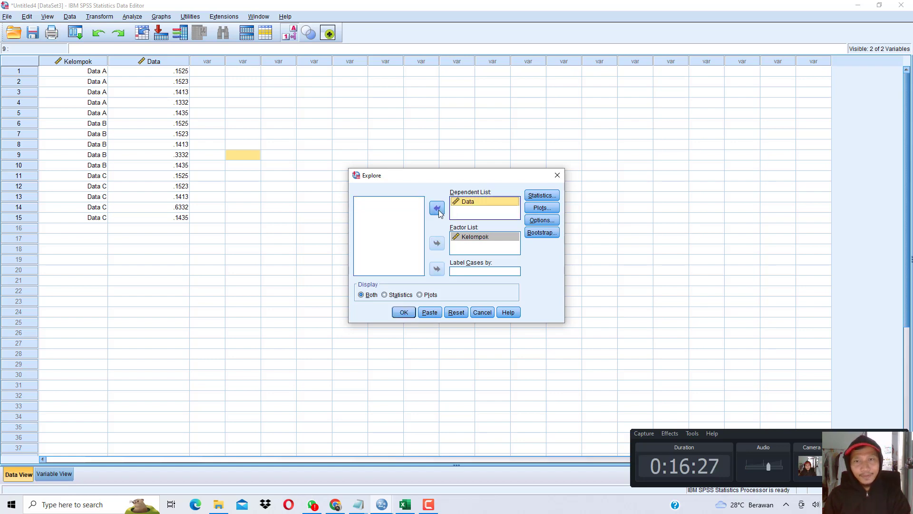
Step: Exclude the stem-and-leaf plot, include normality plots with tests, and run the Explore analysis
click(559, 210)
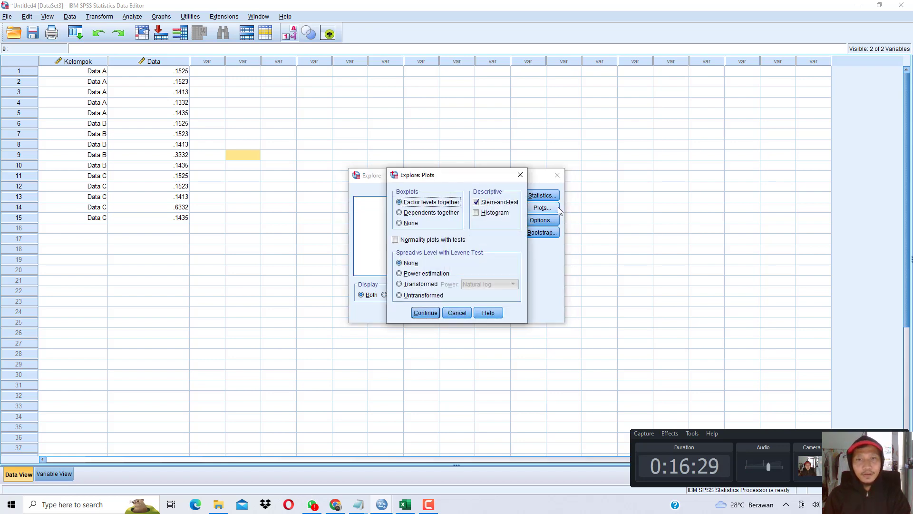
click(476, 202)
click(440, 240)
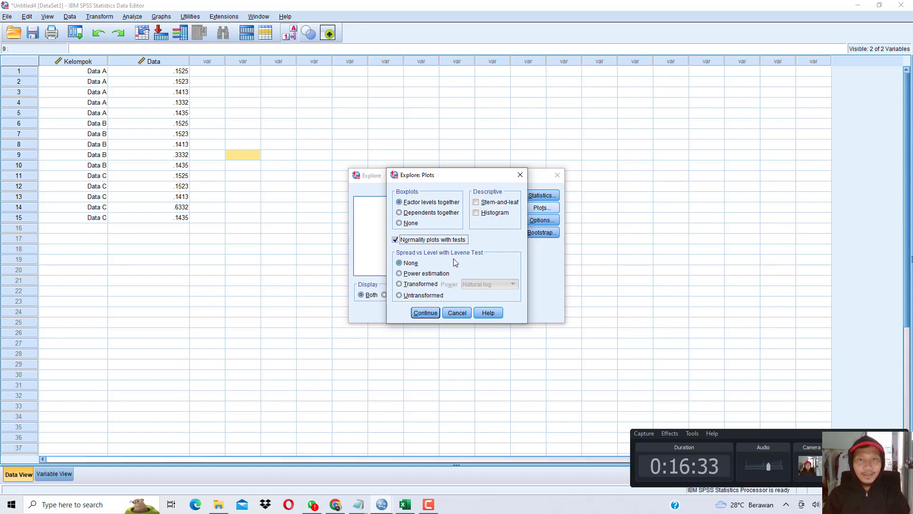
click(426, 314)
click(404, 313)
Step: Show the Tests of Normality table, place the Notepad window beside it, and add a new line below the Shapiro-Wilk task sentence
scroll(358, 274, down, 5)
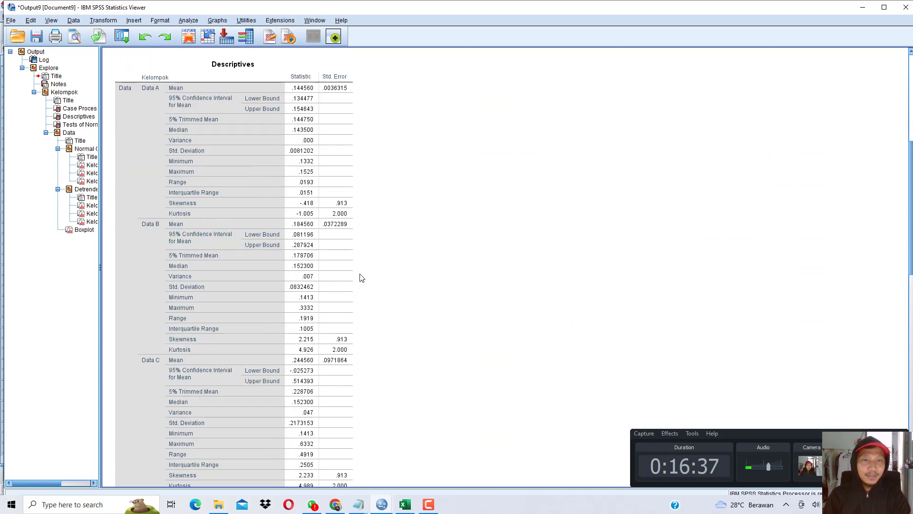
scroll(361, 278, down, 10)
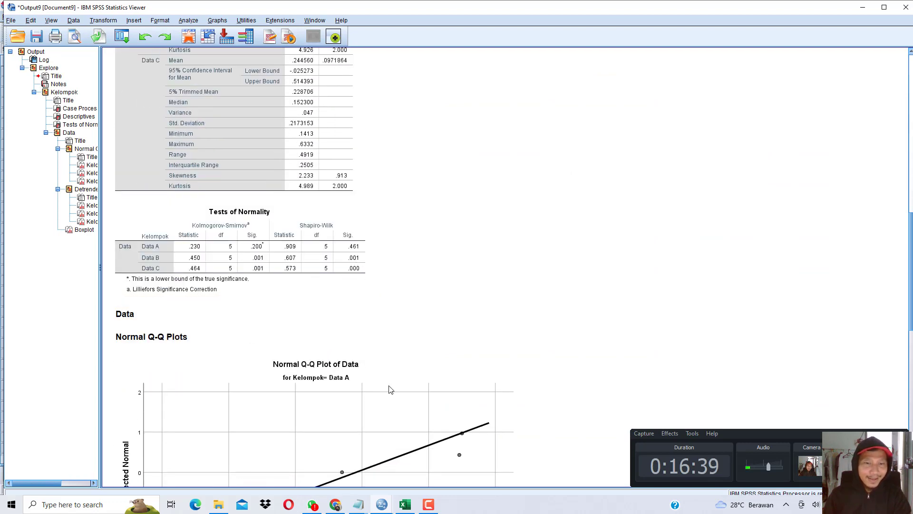
mouse_move(358, 505)
click(398, 454)
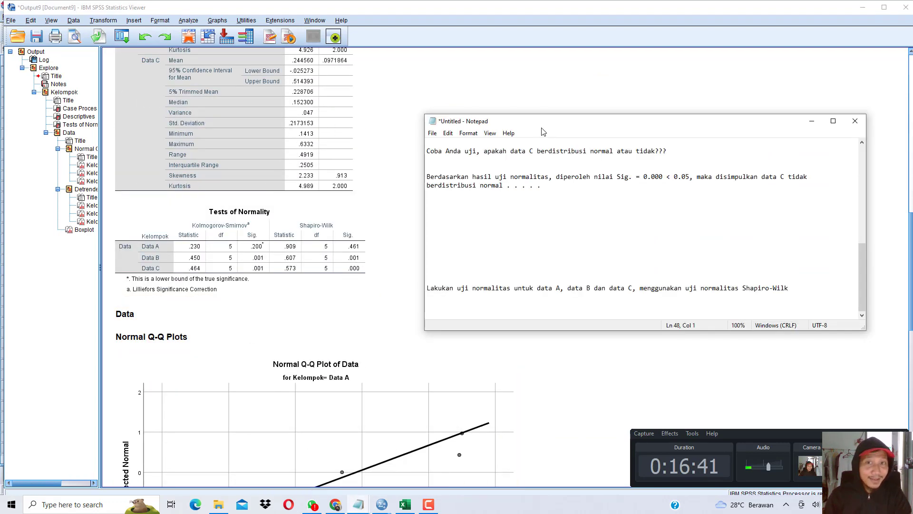
drag(540, 125, 521, 100)
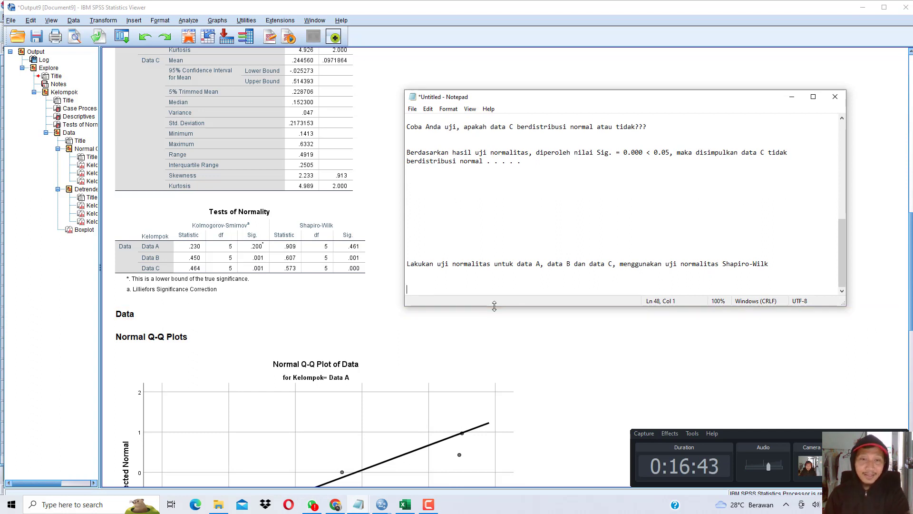
scroll(619, 204, down, 4)
key(Return)
scroll(618, 205, up, 2)
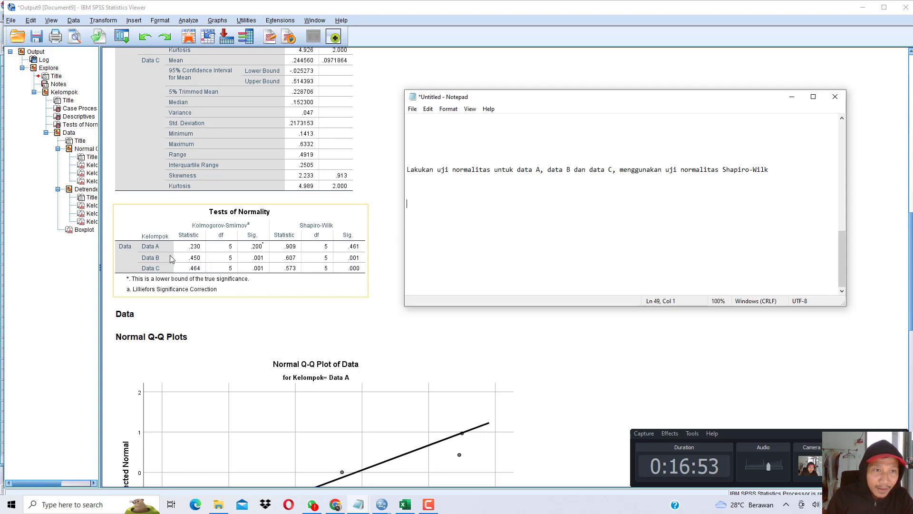
Step: Write "Untuk data A, nilai Sig. = 0,461 > 0,05, maka disimpulkan data A berdistribusi normal" below the Shapiro-Wilk task sentence in Notepad
text(Untuk da)
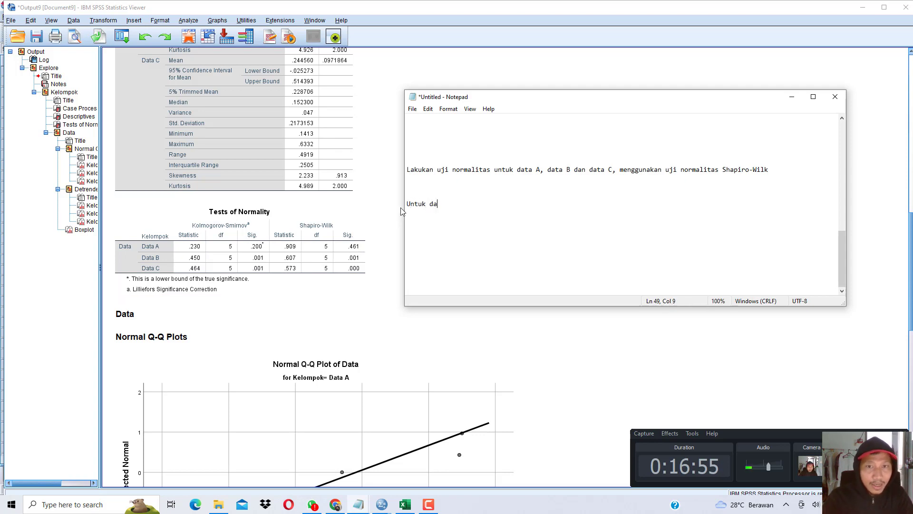
text(ta A, nilai Sig. =)
click(321, 288)
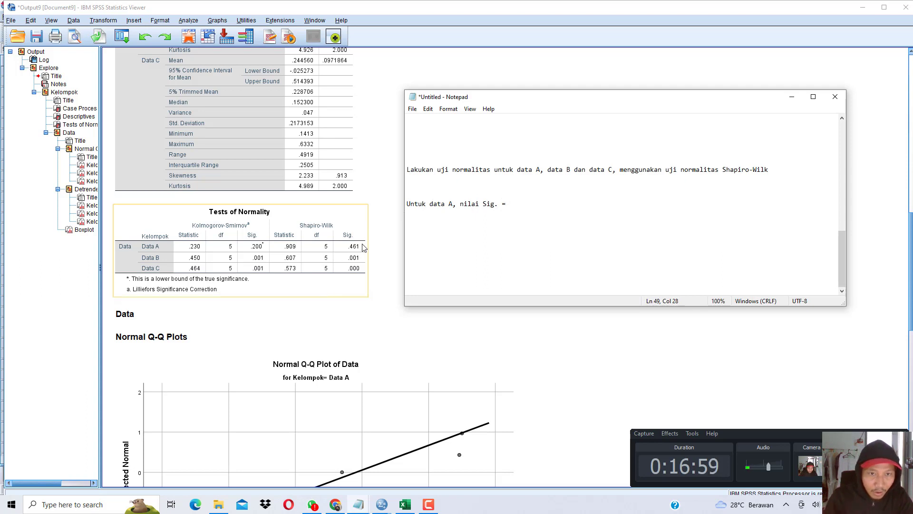
text(0,461 > 0,05, maka disimpu)
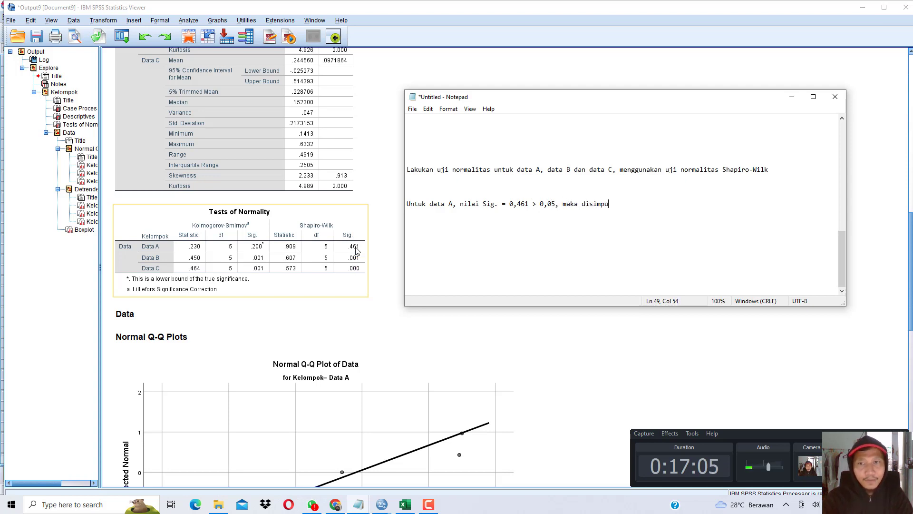
text(lkan data A berdistribusi normal)
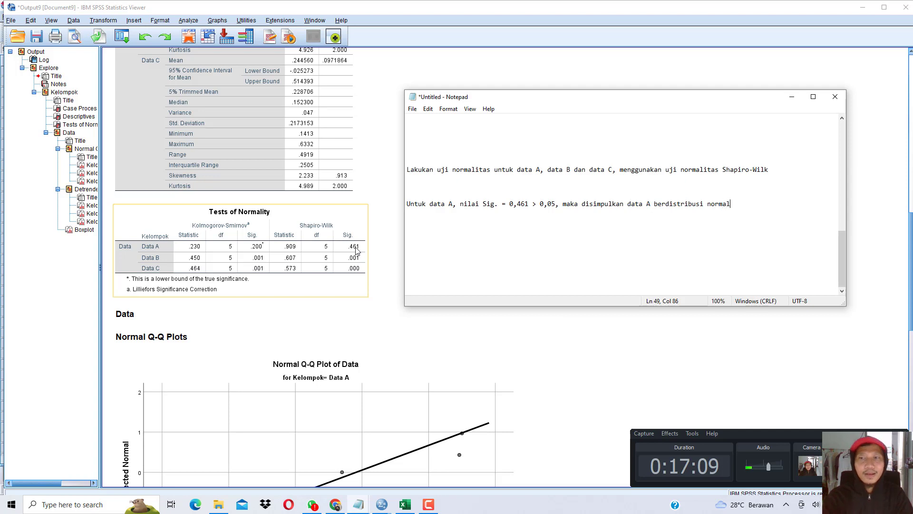
Step: Write "untuk data B, nilai Sig. = 0,001 < 0,05, maka disimpulkan data B tidak berdistribusi normal" below the data A conclusion
drag(521, 205, 545, 208)
click(728, 206)
key(Return)
text(untuk data B, nilai Sig. =)
click(357, 262)
text(0,001 )
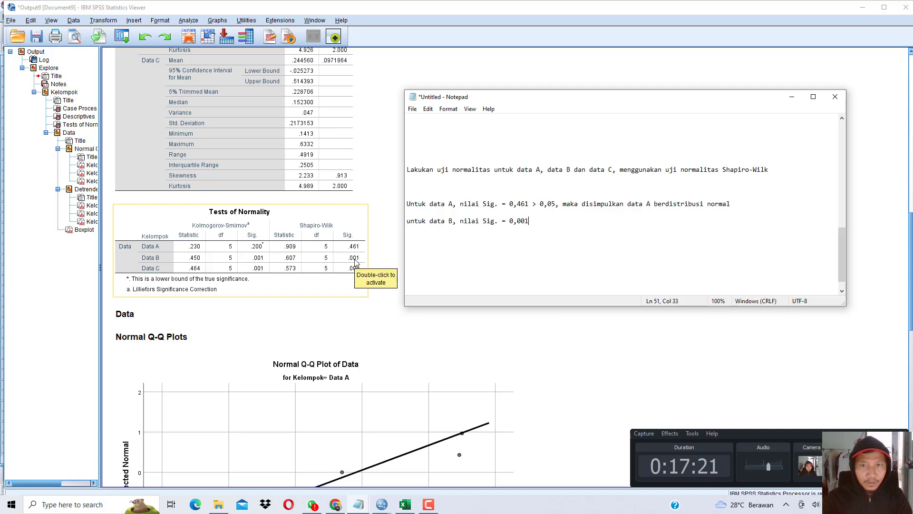
text(< 0,05, )
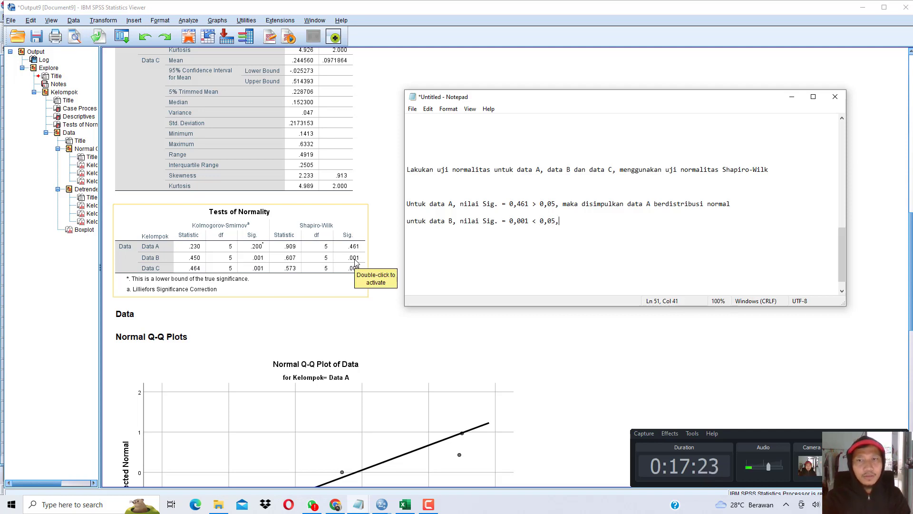
text(maka d)
key(BackSpace)
key(BackSpace)
text(isimpulkan data B tidak berdistribusi normal)
Step: Write "untuk data C, nilai Sig. = 0,000 < 0,05, maka disimpulkan data C tidak berdistribusi normal ." below the data B conclusion
key(Return)
key(Return)
text(untuk data C, nilai Sig. = 0,000 < 0,05, maka disi)
key(BackSpace)
text(ulkan data C tidak berdistribusi normal .)
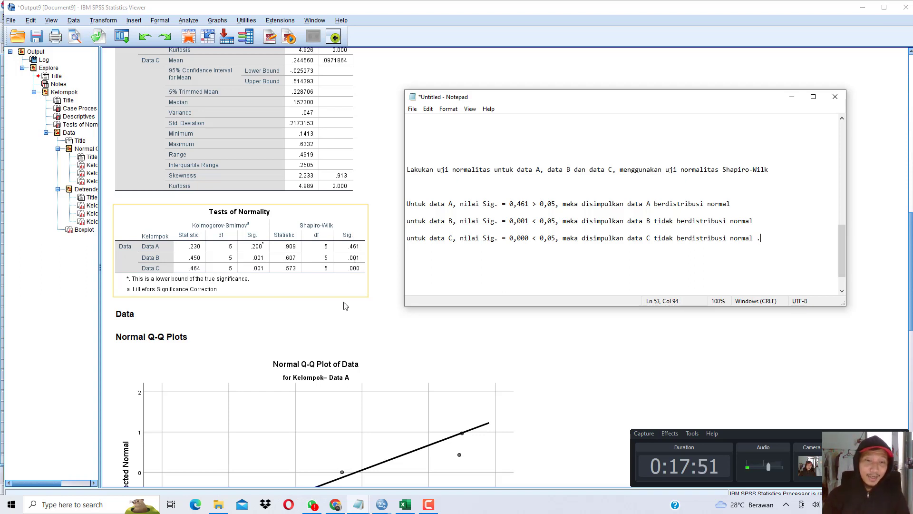
Step: Switch to the Excel data workbook, open the Standar Deviasi sheet and select its APA ITU STANDAR DEVIASI heading
click(405, 505)
drag(420, 217, 457, 342)
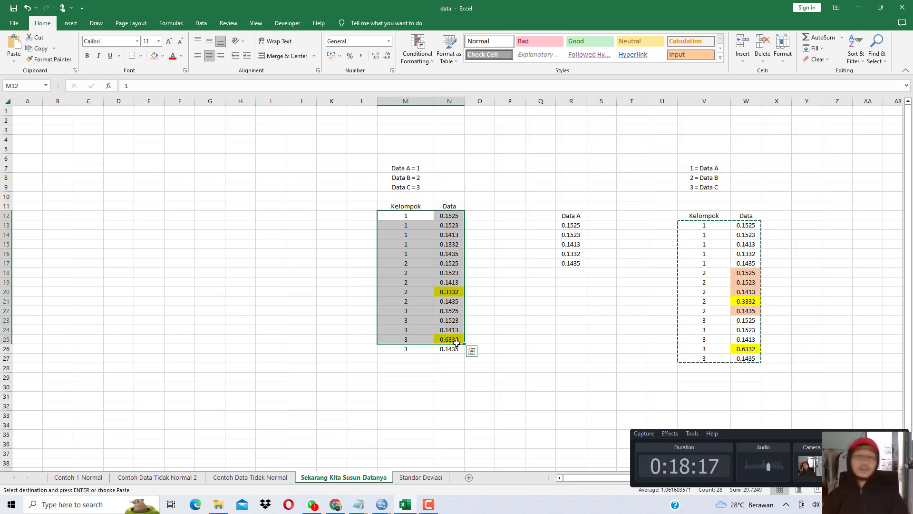
click(409, 478)
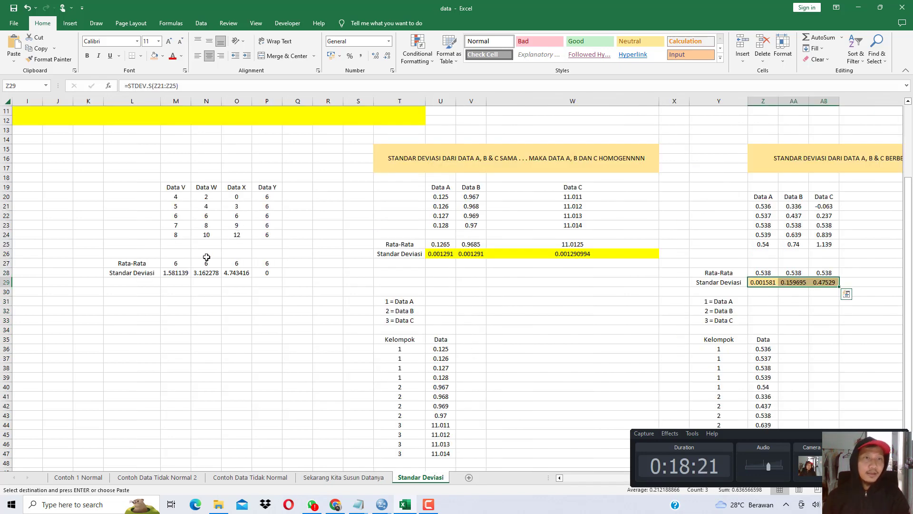
scroll(212, 251, up, 3)
key(ctrl+q)
key(Escape)
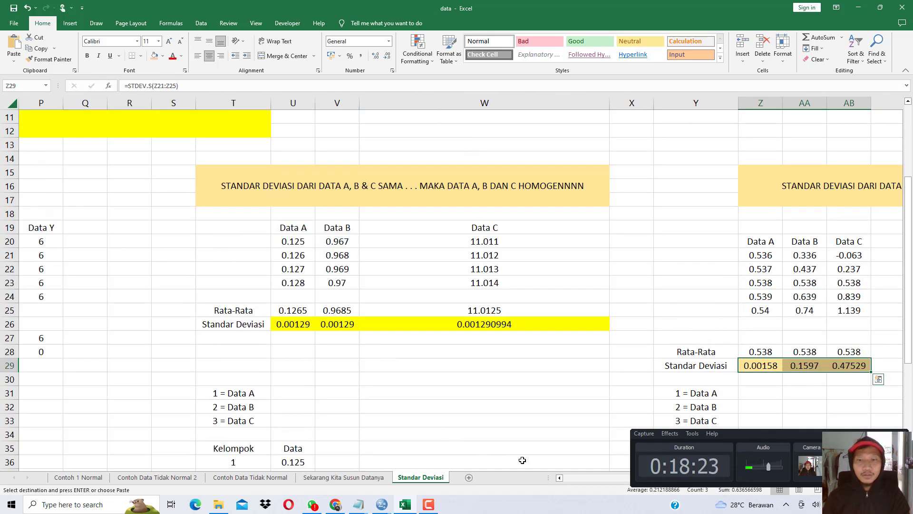
click(568, 478)
scroll(622, 235, up, 4)
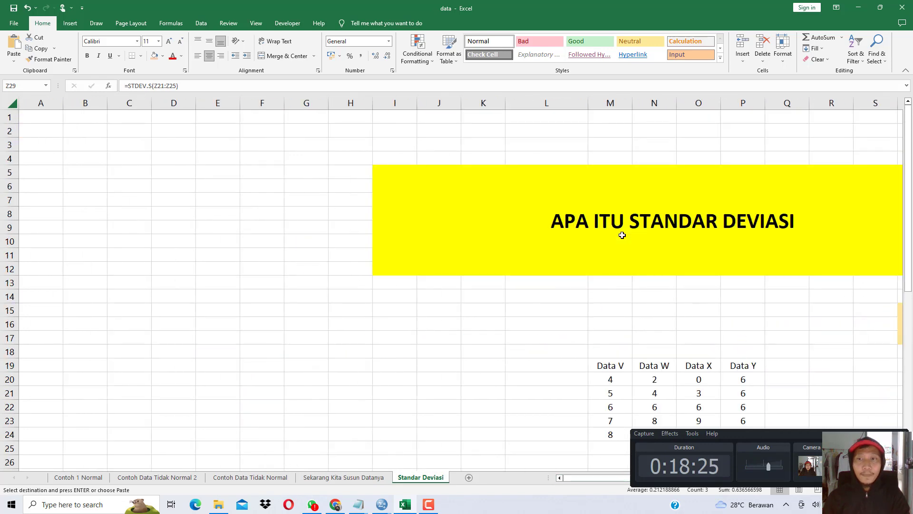
scroll(622, 235, down, 1)
click(573, 178)
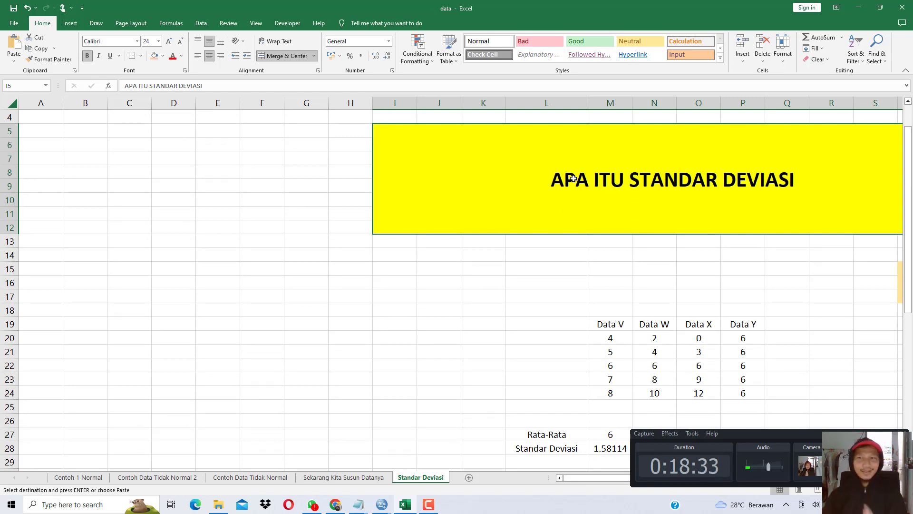
Step: Undo the earlier entries in the Rata-Rata and Standar Deviasi rows for Data V to Data Y
scroll(666, 266, down, 5)
click(611, 229)
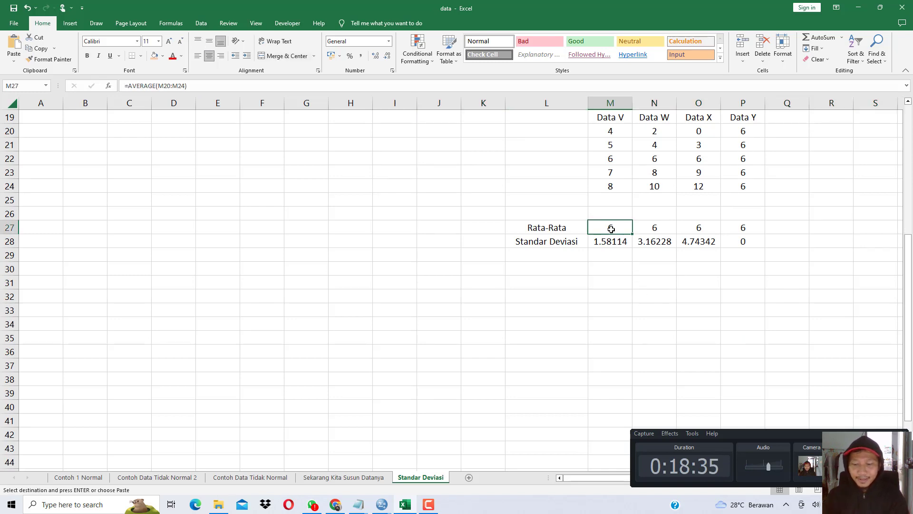
key(ctrl+z)
key(ctrl+z)
key(ctrl+z)
key(ctrl+z)
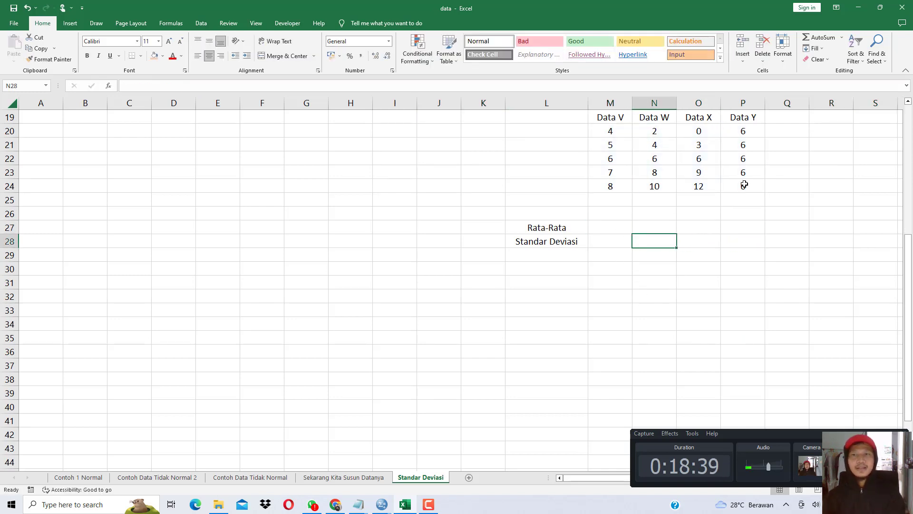
scroll(744, 185, up, 1)
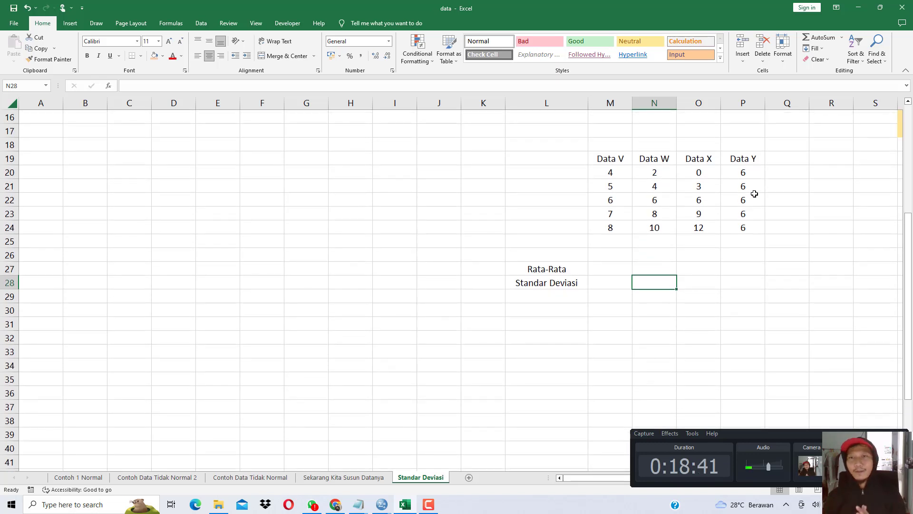
Step: Examine the Data V, Data W, Data X and Data Y columns, including each individual Data V value
drag(619, 161, 613, 228)
drag(645, 159, 663, 223)
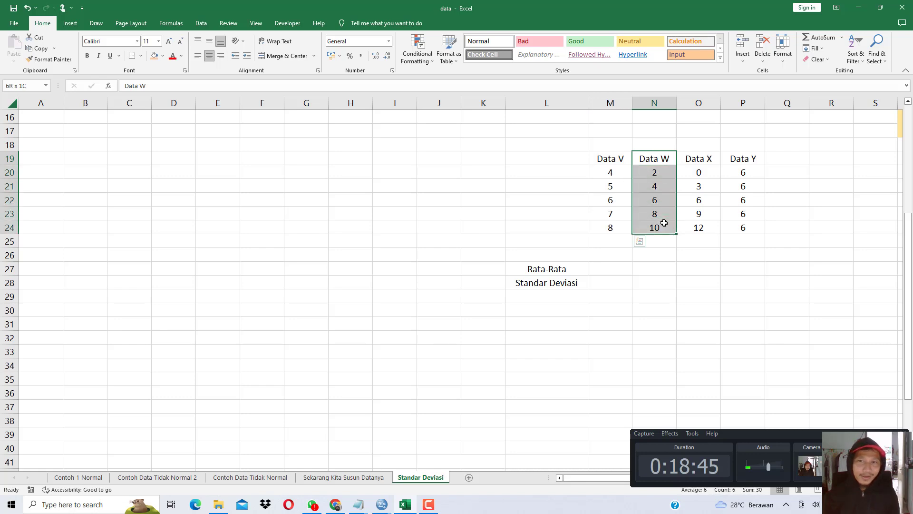
drag(699, 157, 717, 229)
drag(743, 160, 748, 227)
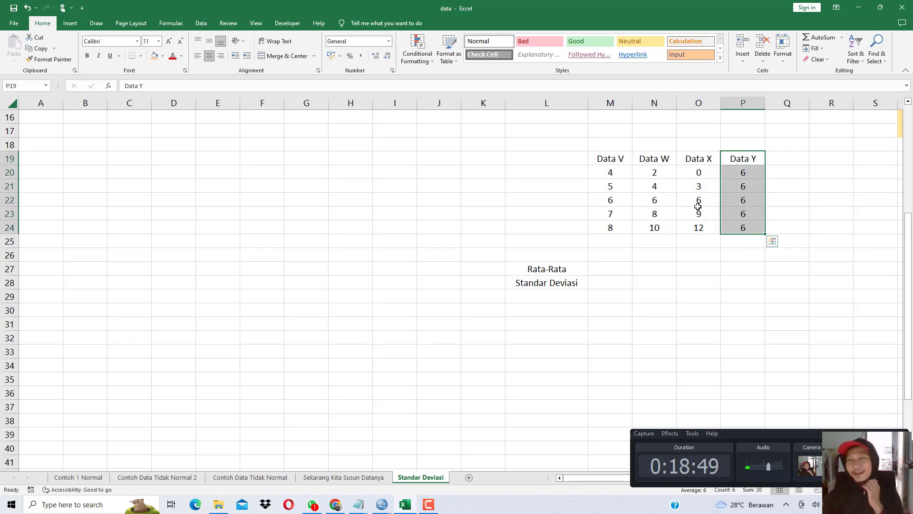
click(616, 175)
click(614, 187)
click(614, 199)
click(615, 214)
click(621, 230)
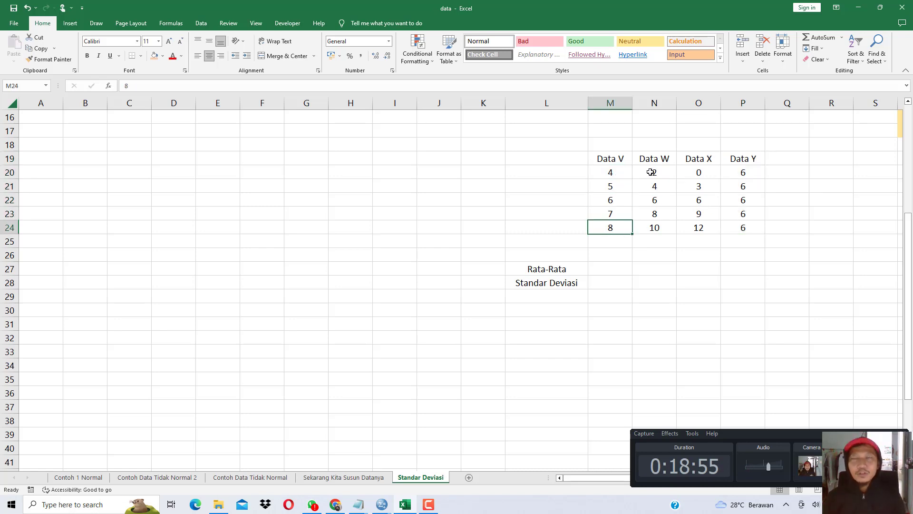
Step: In Notepad, write "Hitunglah nilai rata-rata dan standar deviasi, dari data V, data W, data X dan data Y!!" below the normality conclusions
mouse_move(358, 504)
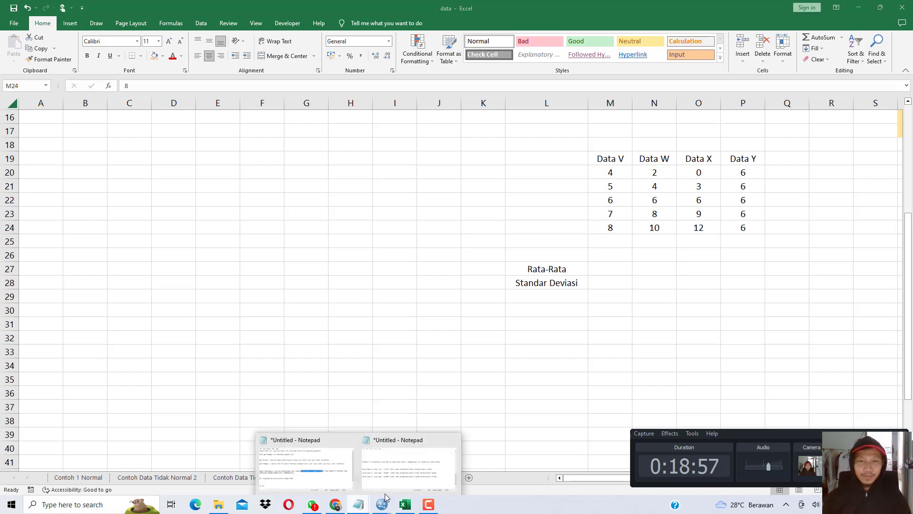
click(326, 470)
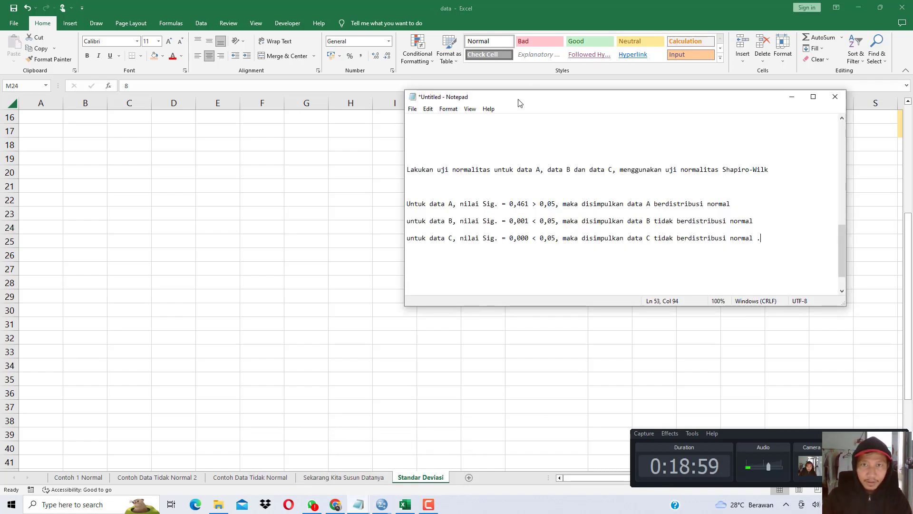
drag(527, 106, 390, 263)
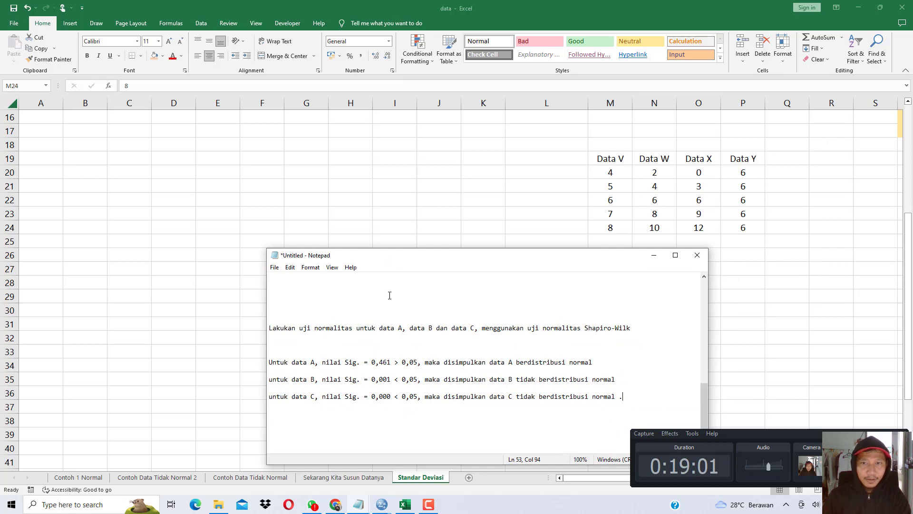
scroll(389, 294, down, 1)
text(itunglha ni)
key(BackSpace)
key(BackSpace)
key(BackSpace)
text(ah nilai rata-rata dan standar deviasiny)
key(BackSpace)
key(BackSpace)
key(BackSpace)
text(, dari data V, dara)
key(BackSpace)
text(ta W, data X dan data Y!!)
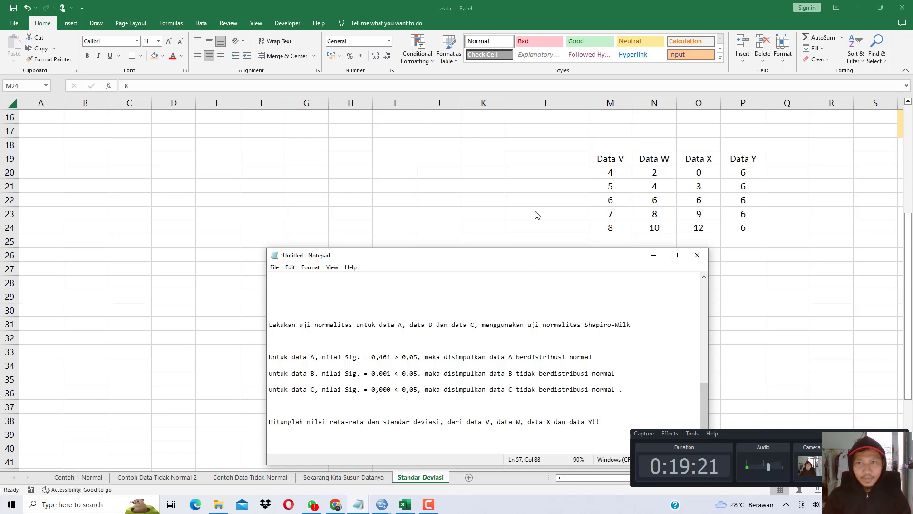
Step: Back in Excel, calculate the Rata-Rata of Data V in cell M27 with AVERAGE over M20:M24
key(alt+Tab)
click(606, 270)
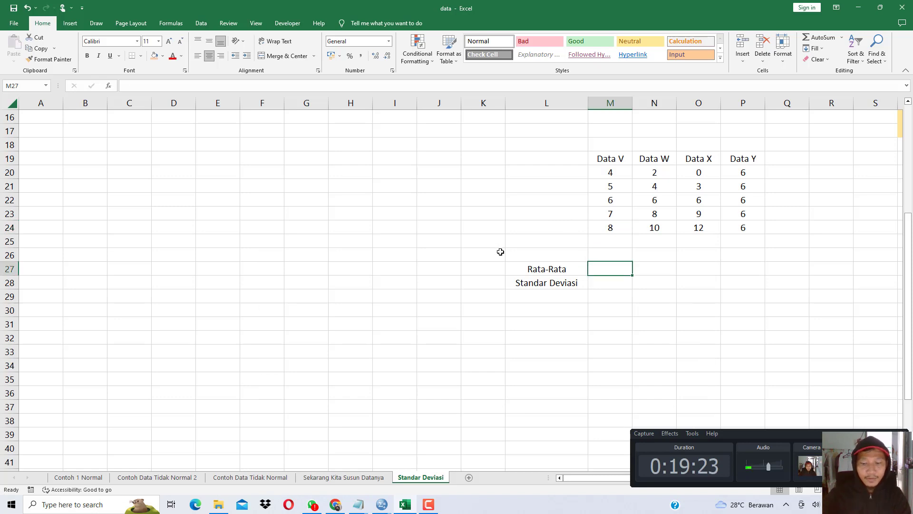
text(=)
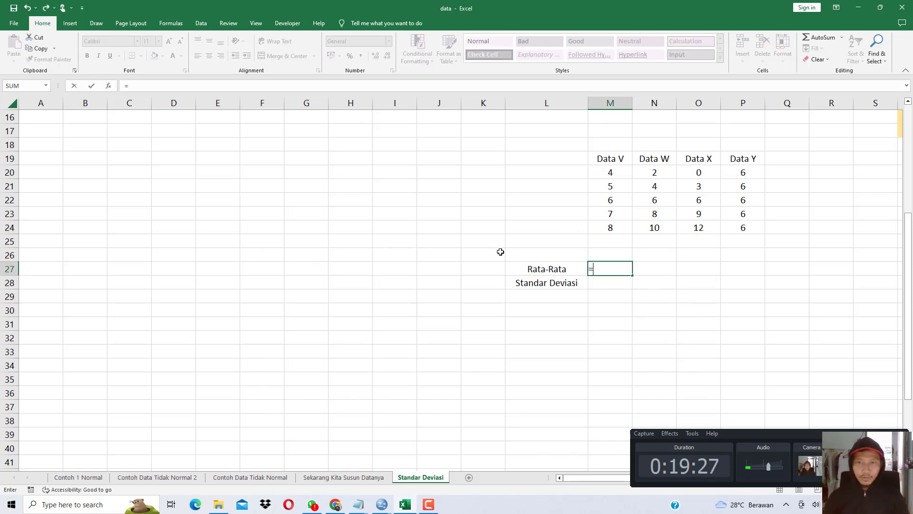
text(ave)
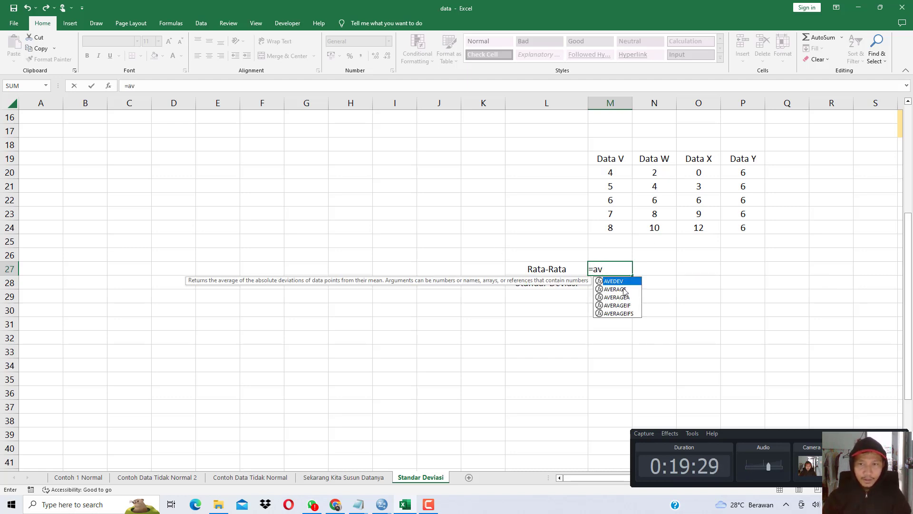
double_click(622, 287)
drag(613, 172, 619, 222)
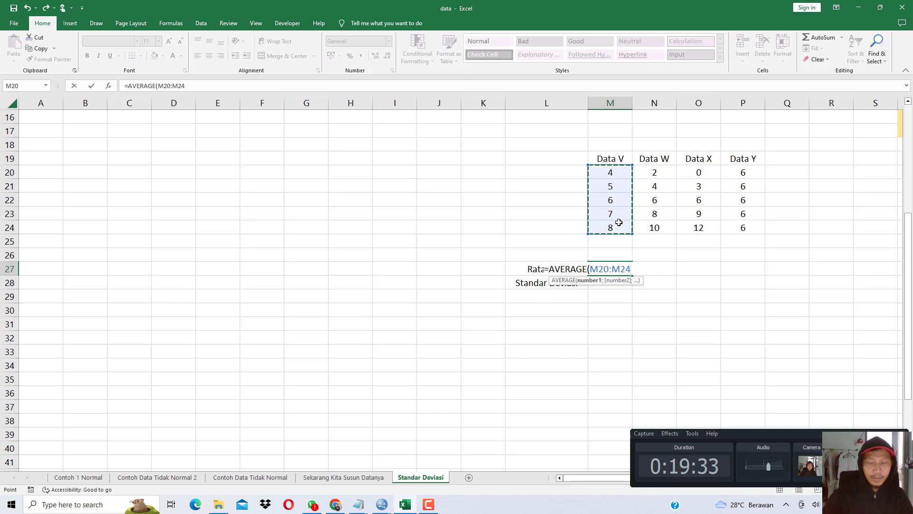
key(Return)
drag(613, 178, 614, 231)
click(612, 268)
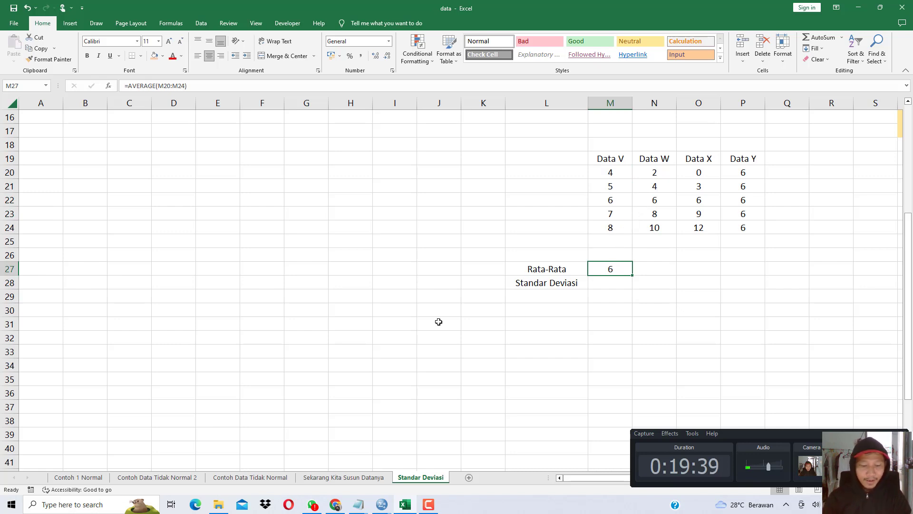
Step: Check the Data V average in Calculator by adding 4+5+6+7+8 and dividing the sum by 5
key(super)
text(cal)
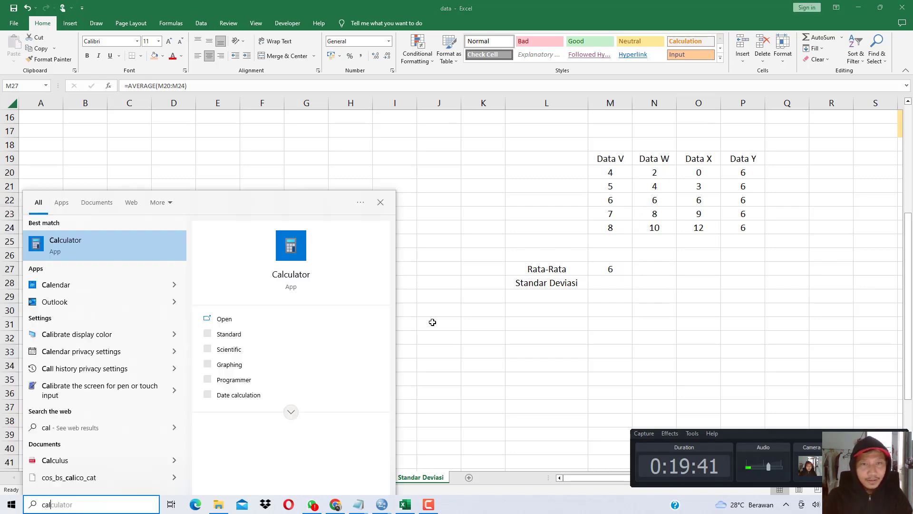
key(Return)
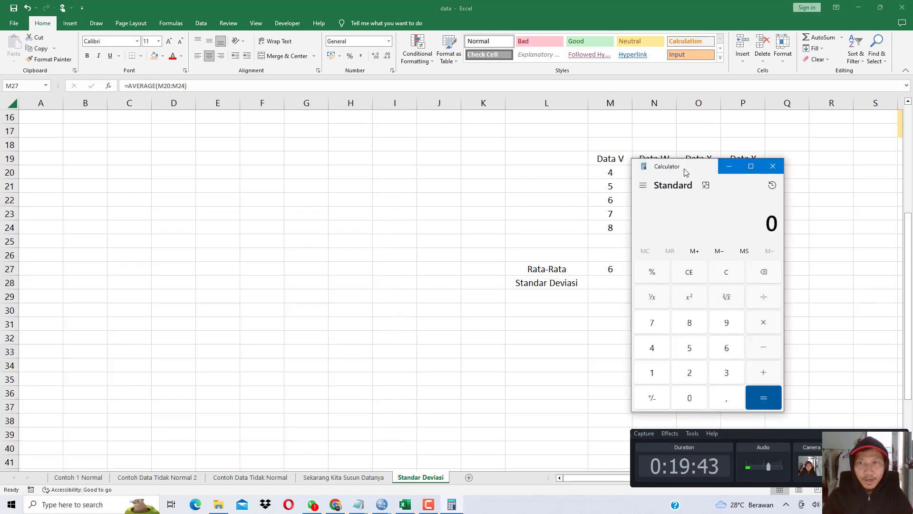
drag(685, 175, 368, 208)
text(4+5+6)
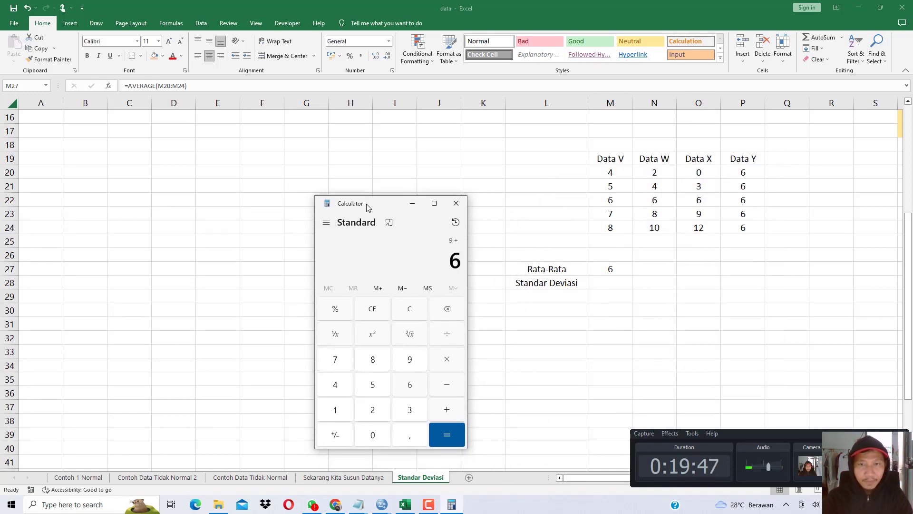
text(+7+)
text(8)
click(445, 338)
text(5)
key(Return)
Step: Copy the average formula from M27 across to P27 and compare it with the Data W, X and Y columns
click(618, 271)
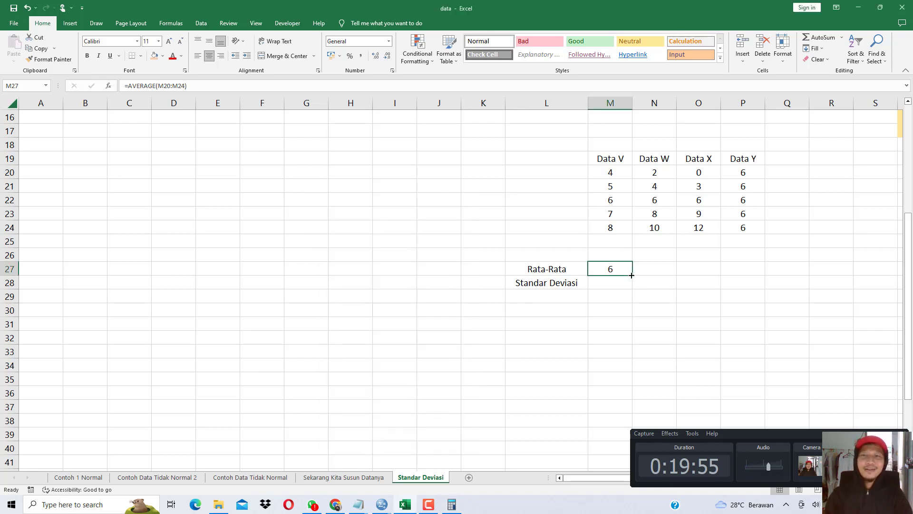
drag(630, 275, 757, 275)
drag(614, 268, 732, 264)
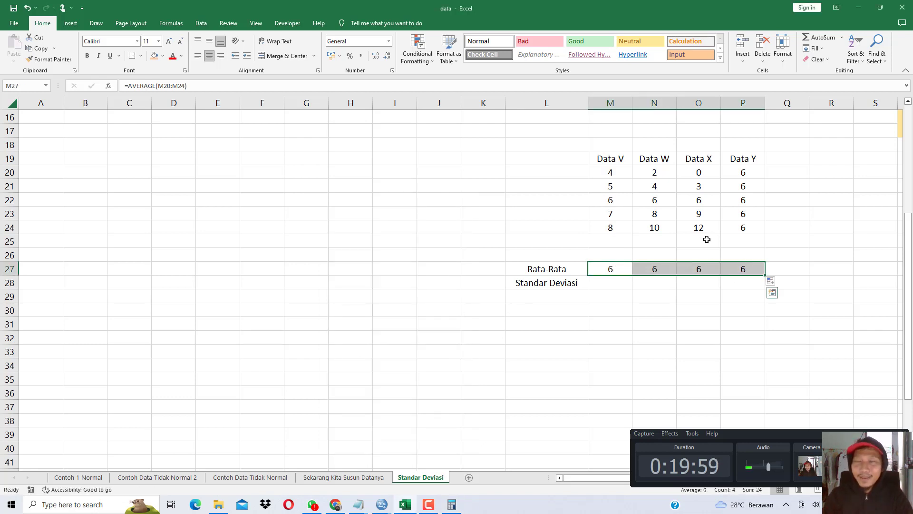
drag(664, 162, 665, 227)
drag(699, 158, 702, 226)
drag(747, 158, 754, 230)
drag(700, 162, 709, 231)
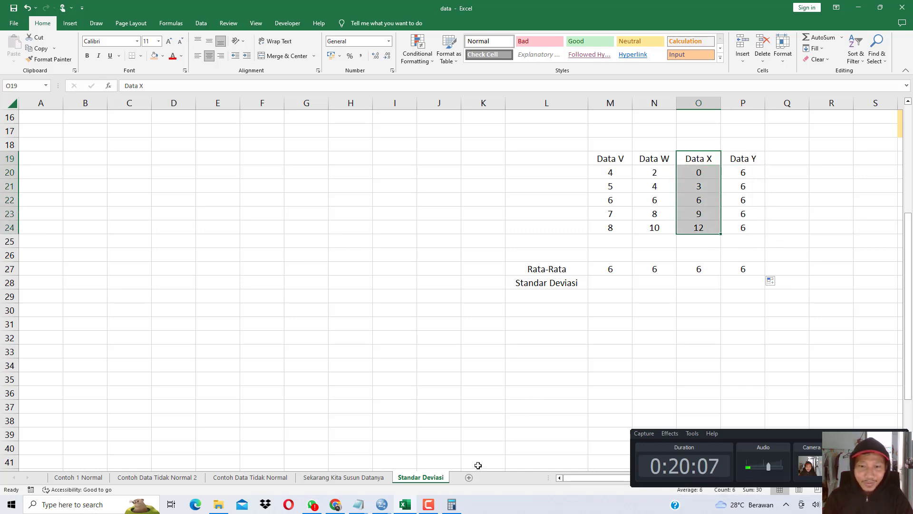
Step: Check the Data X average in Calculator by adding 0+3+6+9+12 and dividing by 5, and close Calculator
click(451, 504)
click(409, 309)
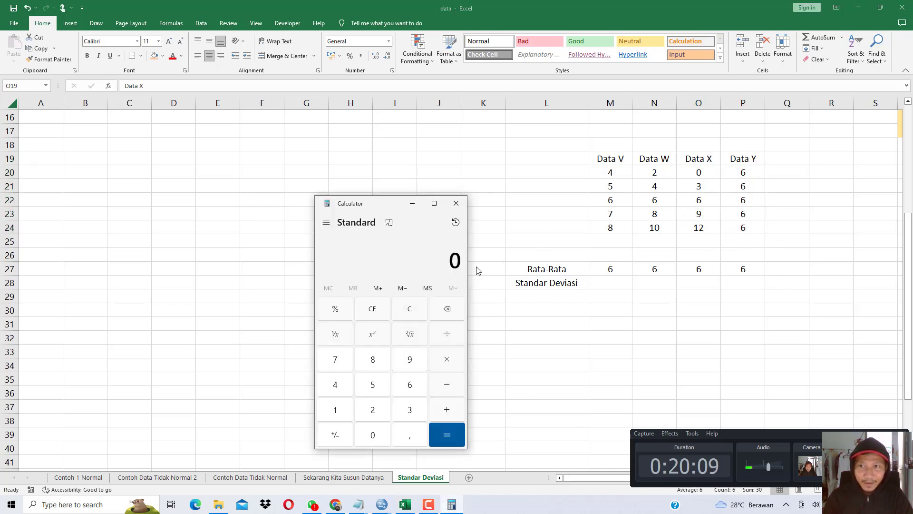
key(plus)
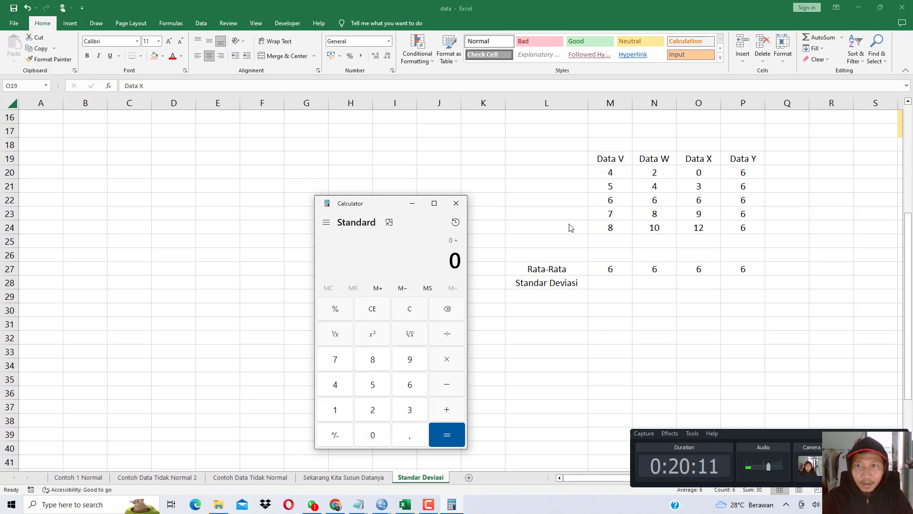
key(3)
key(6)
key(plus)
key(9)
key(plus)
key(1)
key(2)
key(Return)
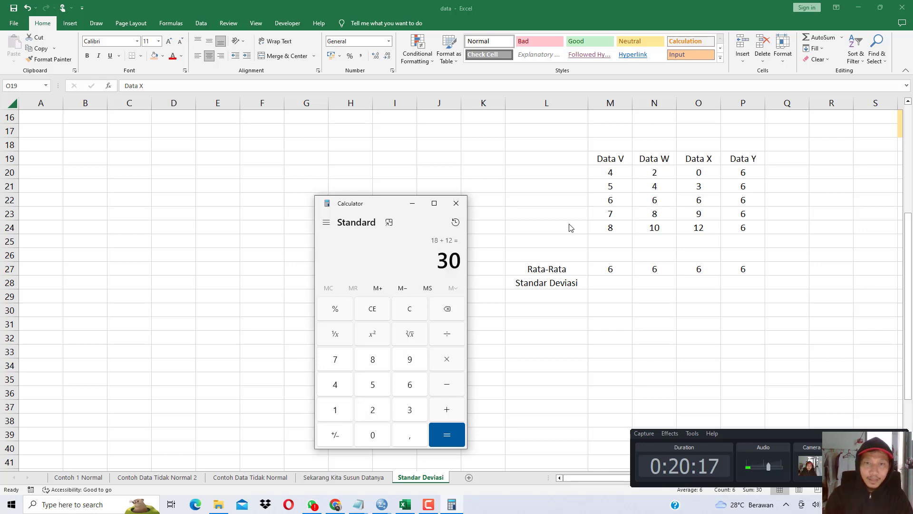
click(447, 334)
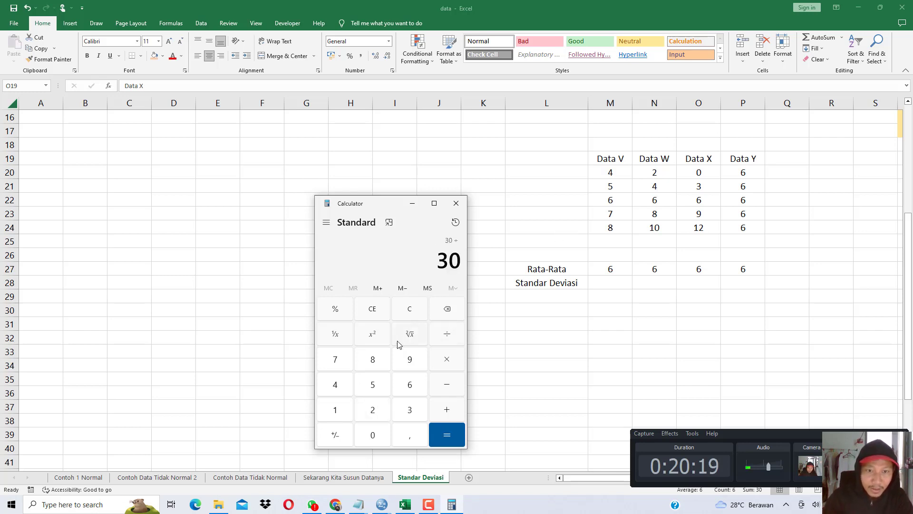
click(373, 384)
click(443, 436)
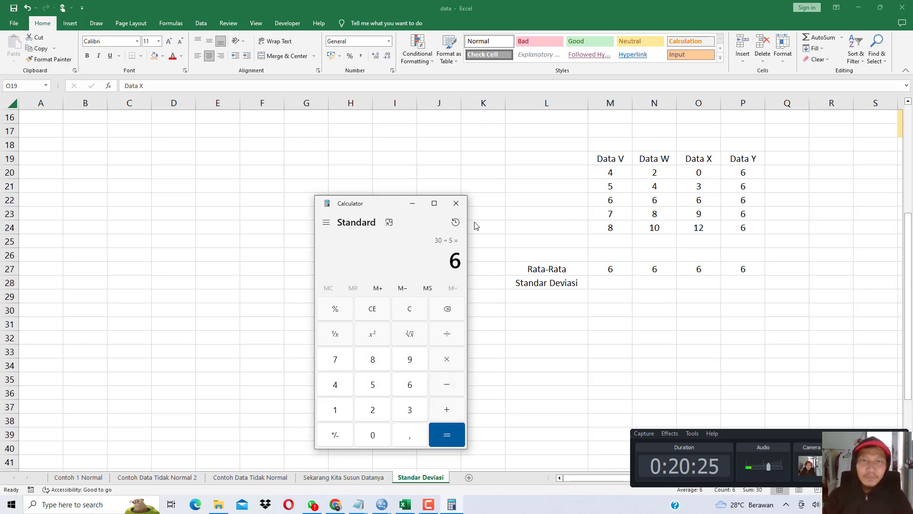
click(456, 203)
Step: Compare how the values spread in the Data V, W, X and Y columns, M20:P24
drag(613, 176, 618, 214)
drag(606, 180, 612, 229)
drag(655, 172, 659, 227)
drag(697, 174, 697, 214)
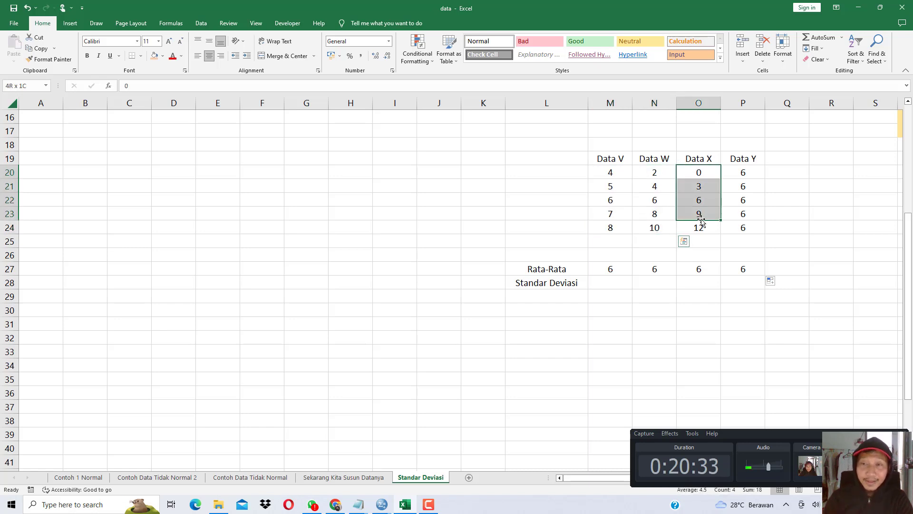
click(628, 174)
drag(628, 175, 749, 229)
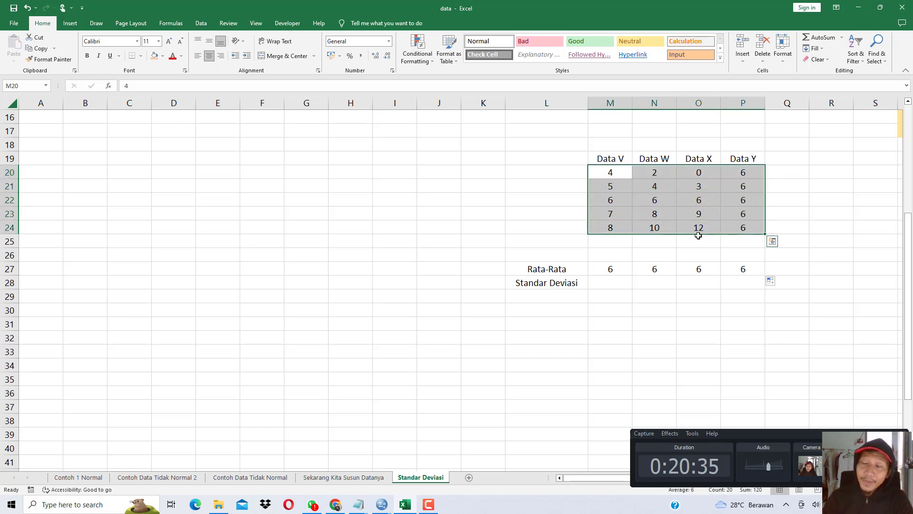
Step: Calculate the Standar Deviasi of Data V in cell M28 with STDEV.S over M20:M24
drag(618, 282, 761, 281)
click(611, 284)
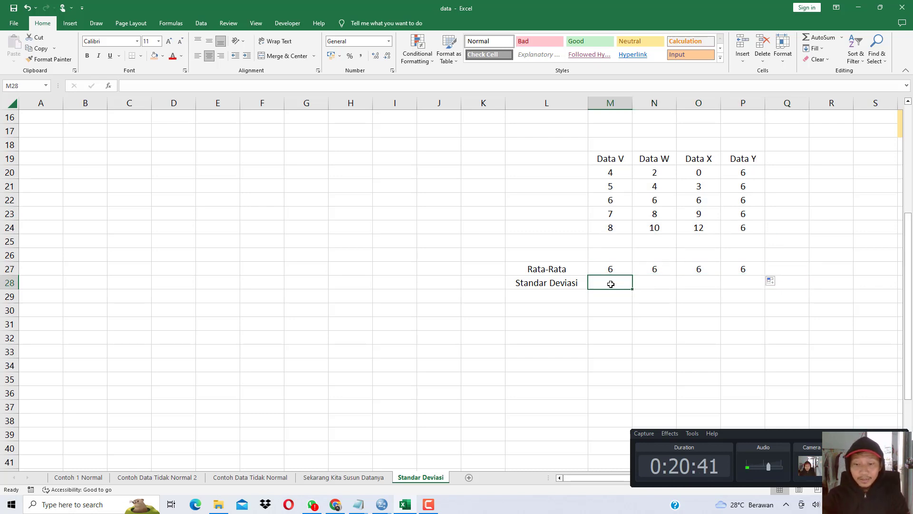
text(=st)
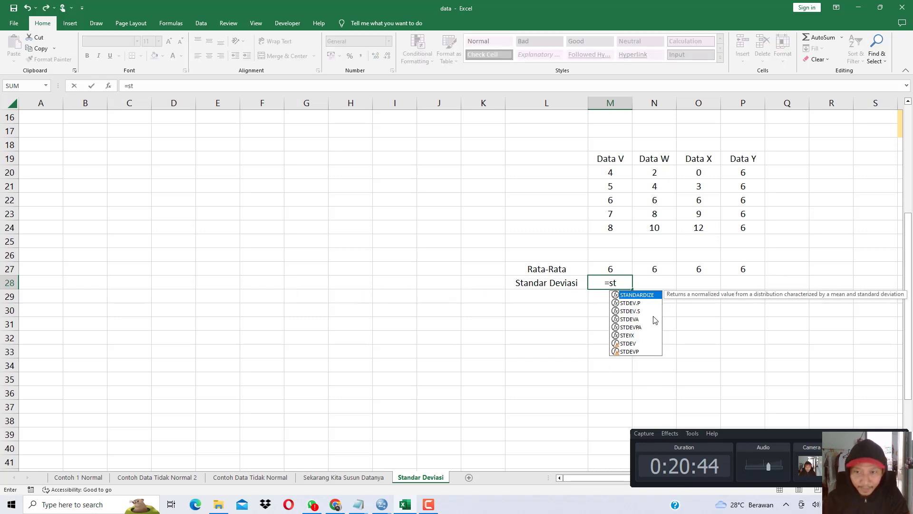
click(633, 311)
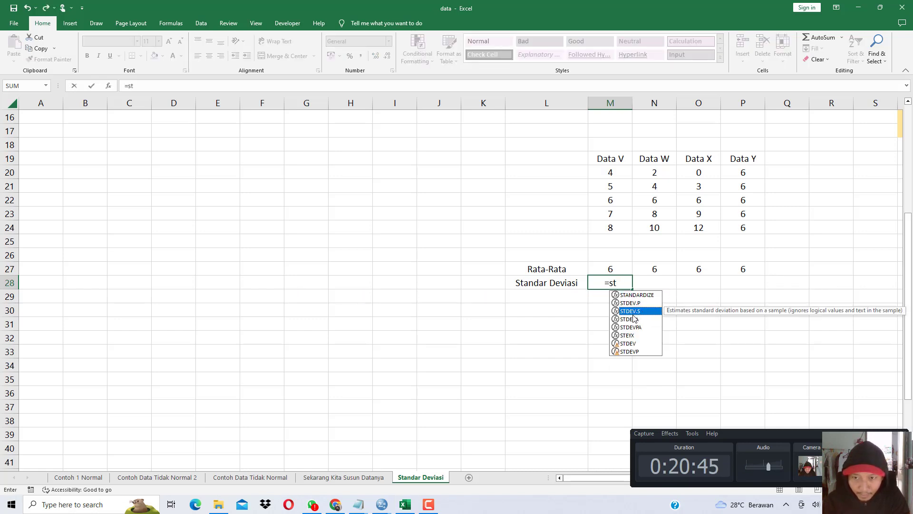
double_click(633, 311)
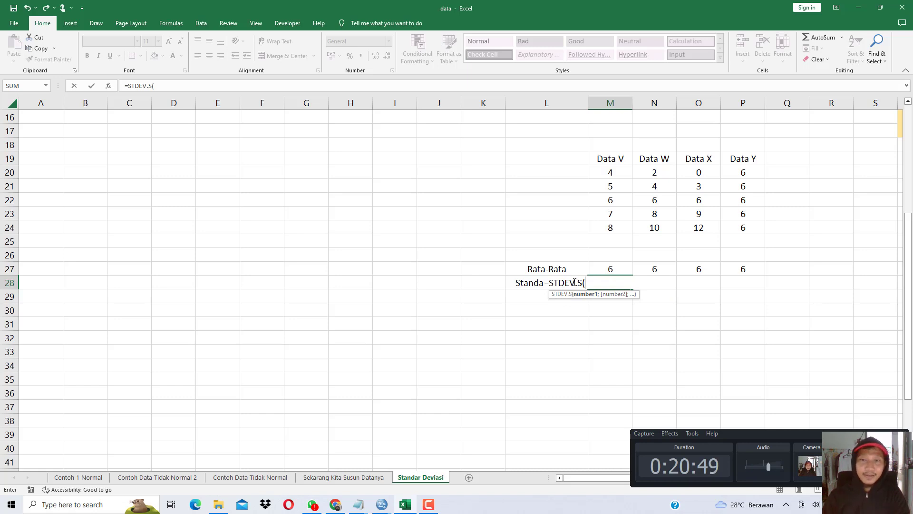
drag(615, 173, 616, 222)
text())
key(Return)
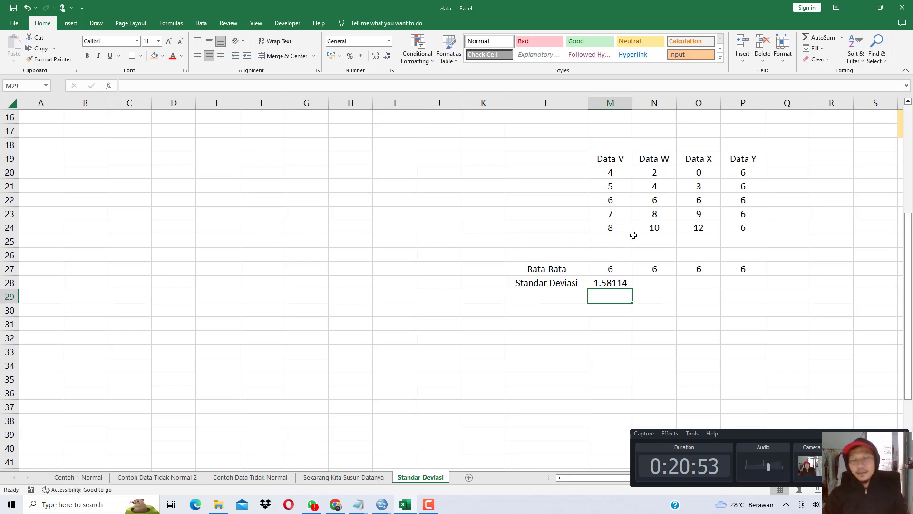
Step: Copy the standard deviation formula from M28 across to P28 and review the Data W, X and Y cells
click(614, 282)
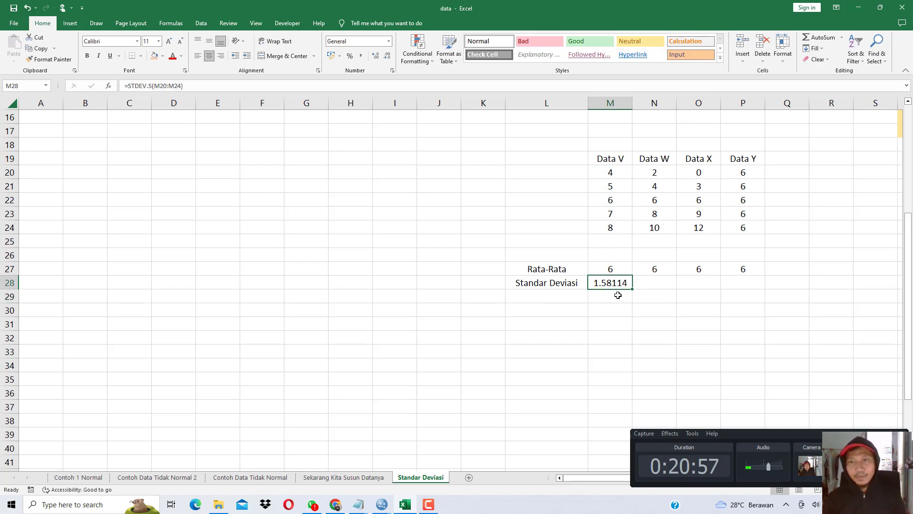
drag(633, 289, 751, 286)
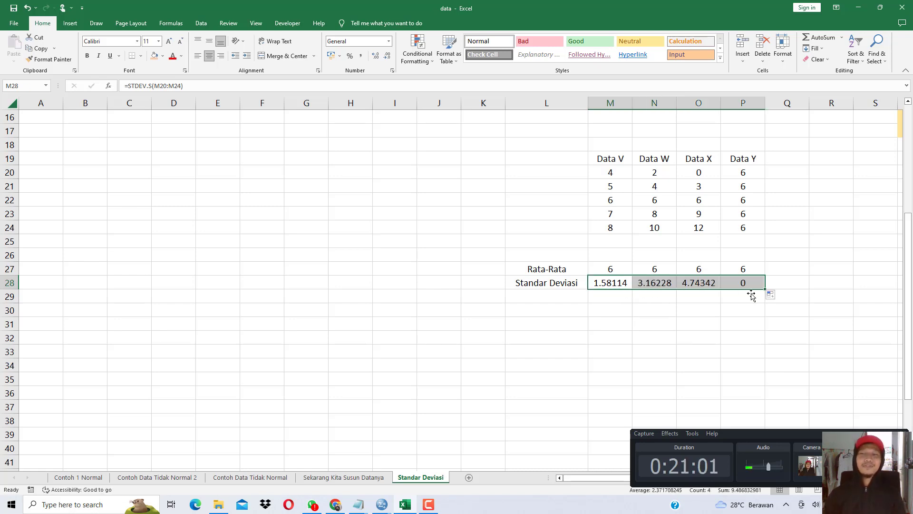
click(656, 284)
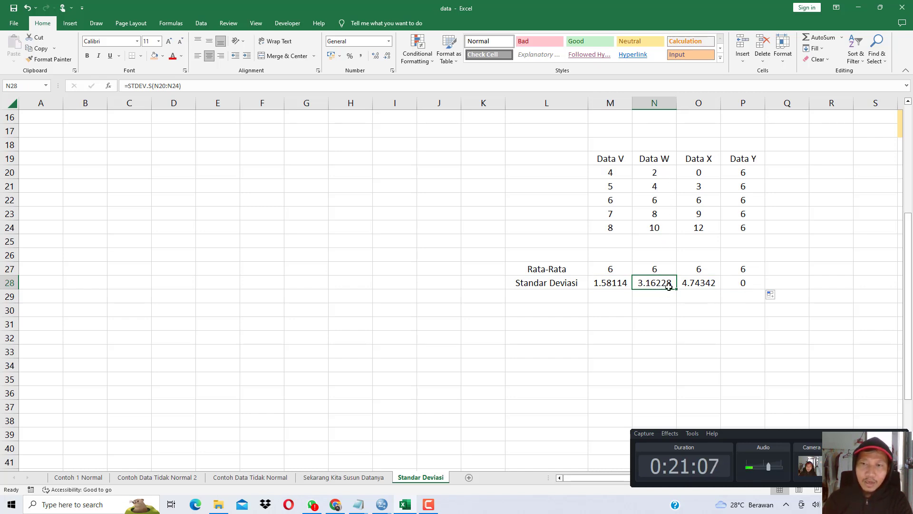
click(693, 283)
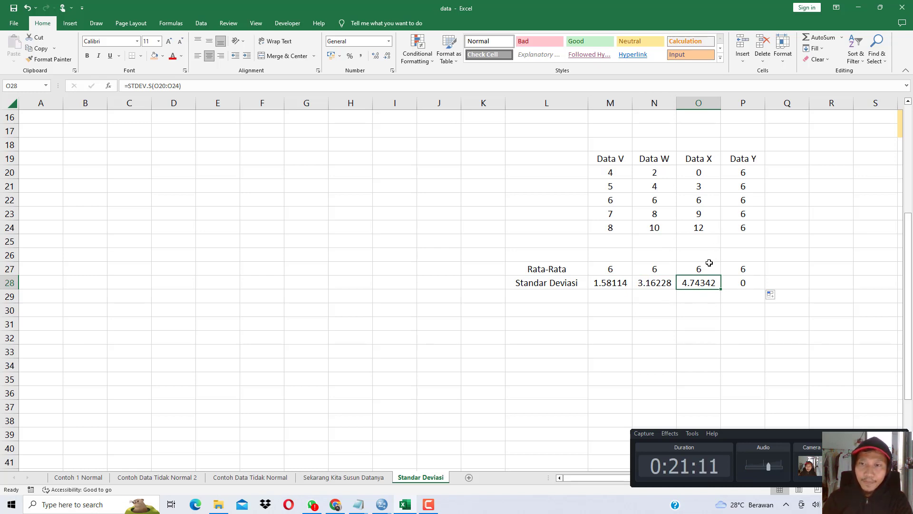
click(745, 283)
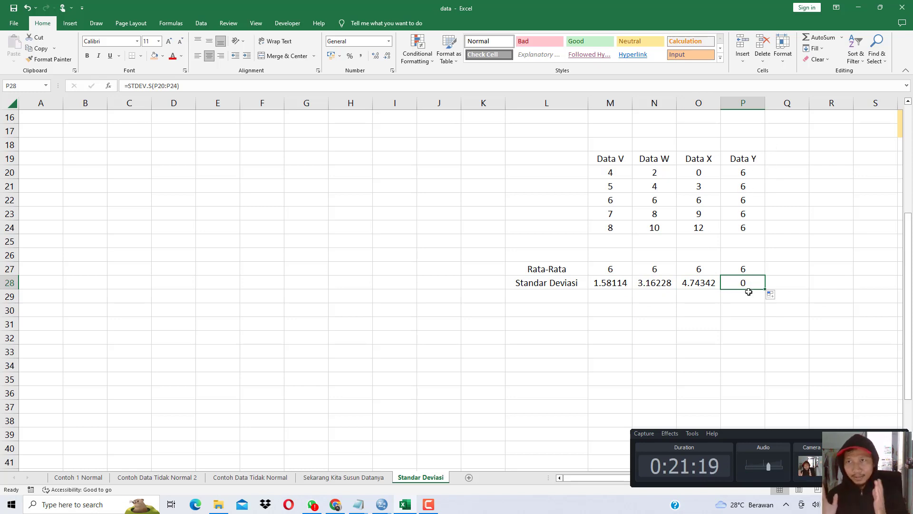
Step: Shade the standard deviations in M28:P28 light orange and the averages in M27:P27 light gold
drag(628, 284, 726, 291)
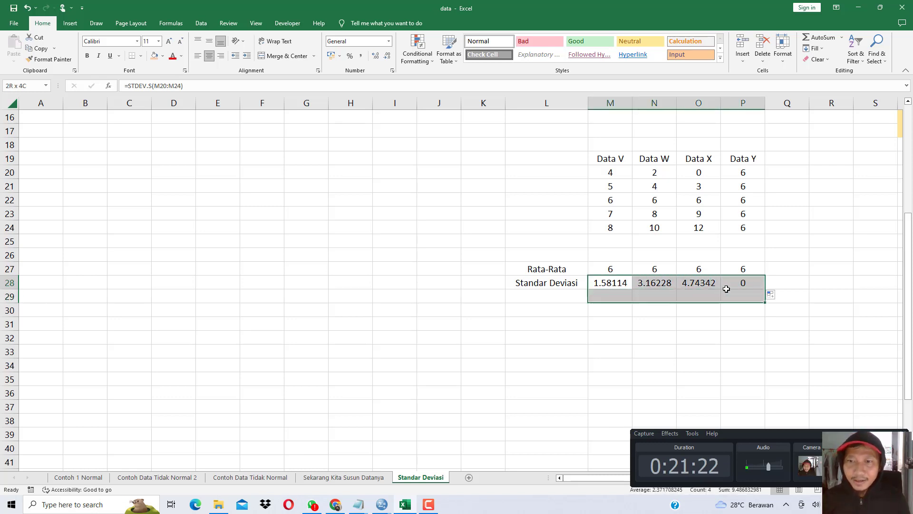
click(153, 58)
drag(608, 267, 740, 267)
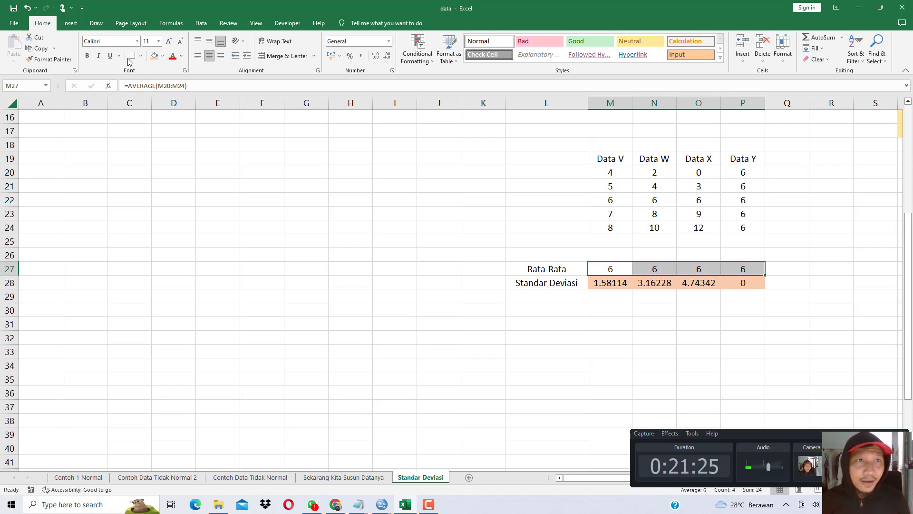
click(162, 55)
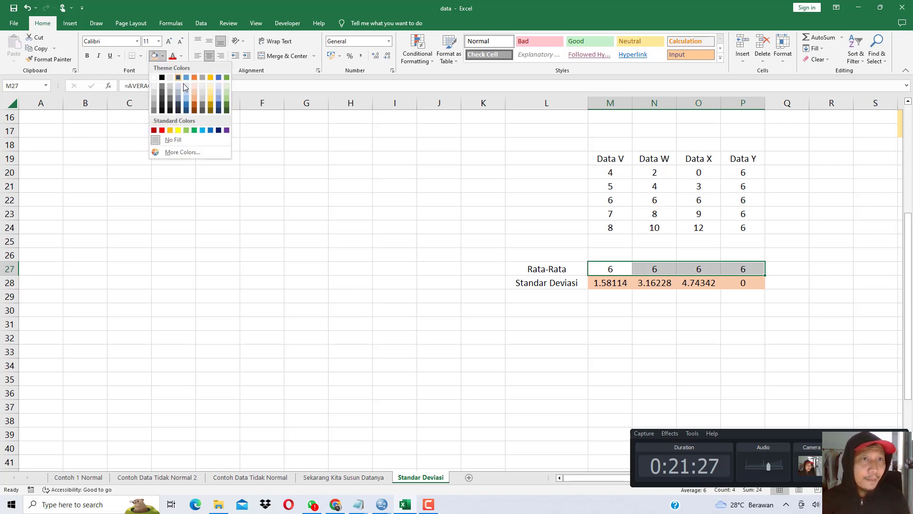
click(213, 94)
click(651, 294)
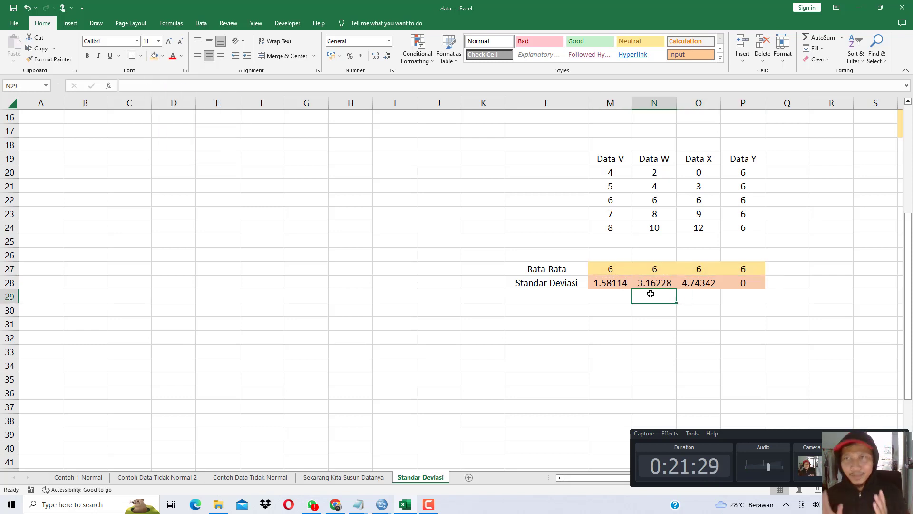
Step: Change the fill of the Data Y standard deviation cell P28 to light green
click(729, 285)
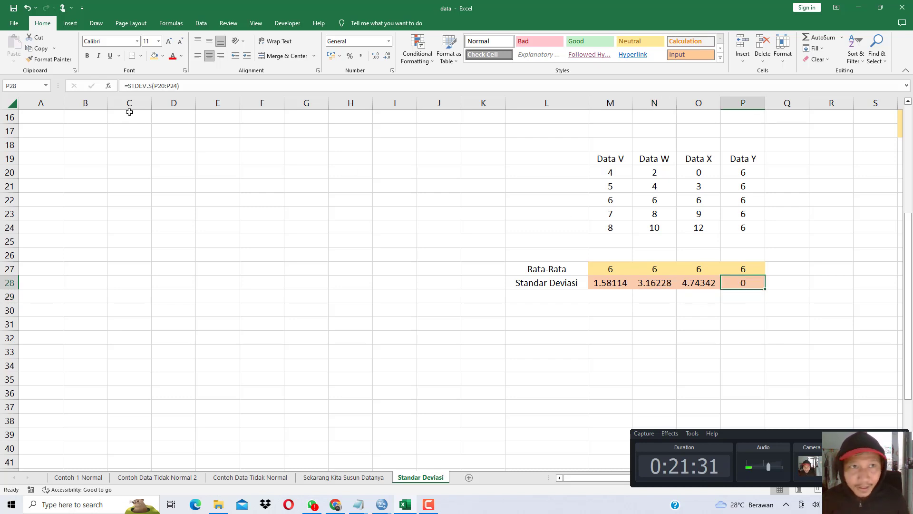
click(163, 57)
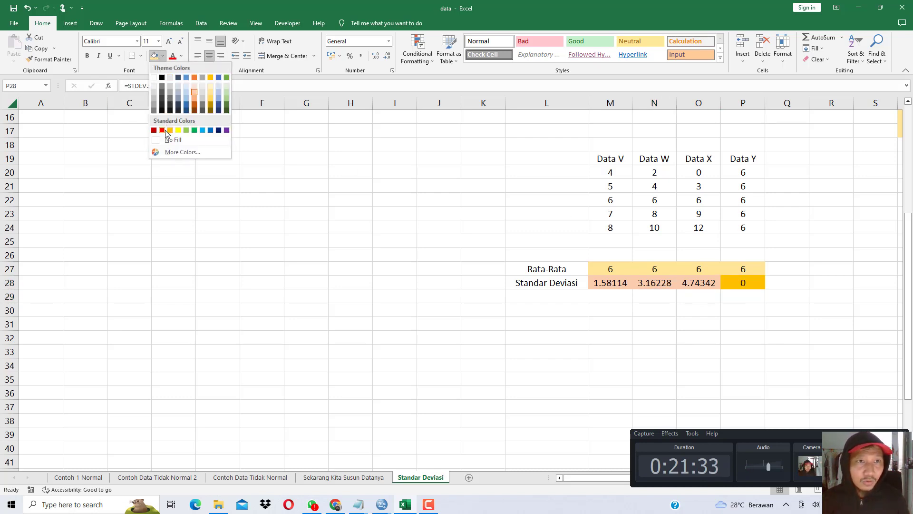
click(186, 130)
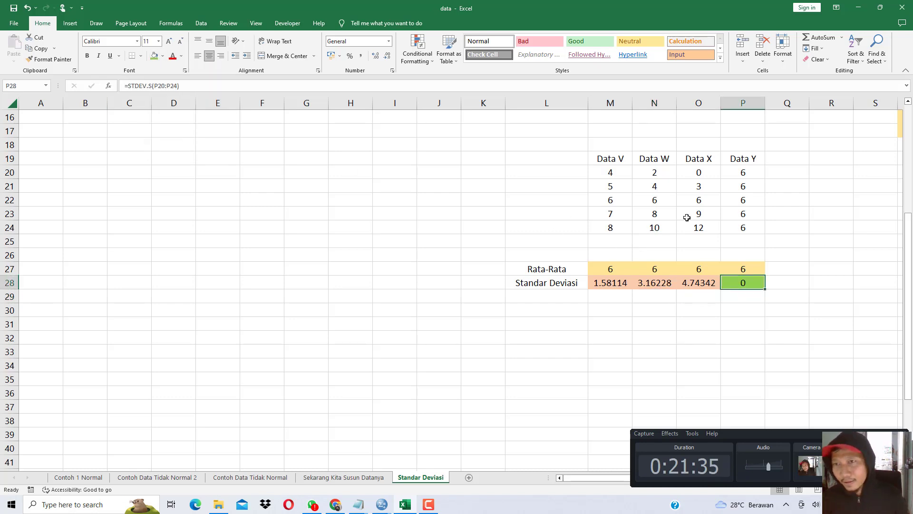
Step: Examine each Data Y value in P20:P24 against the column's average in P27
click(754, 172)
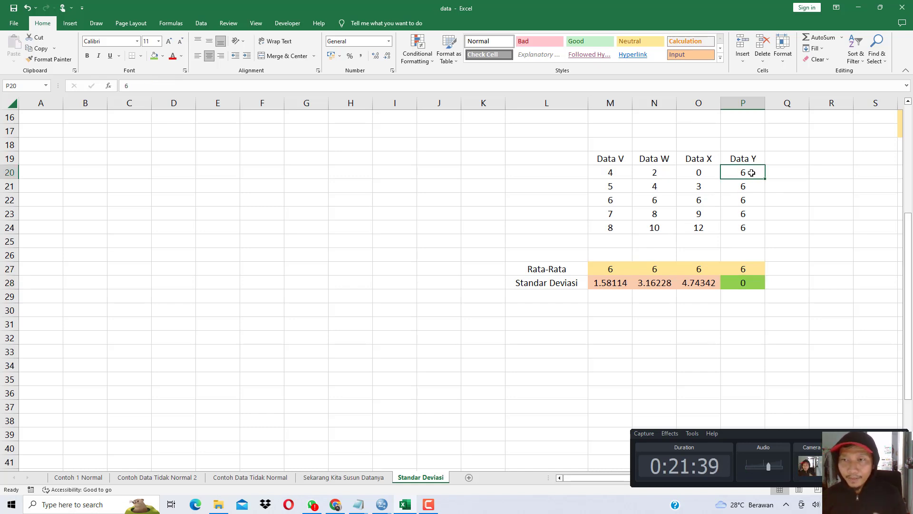
click(754, 188)
click(753, 200)
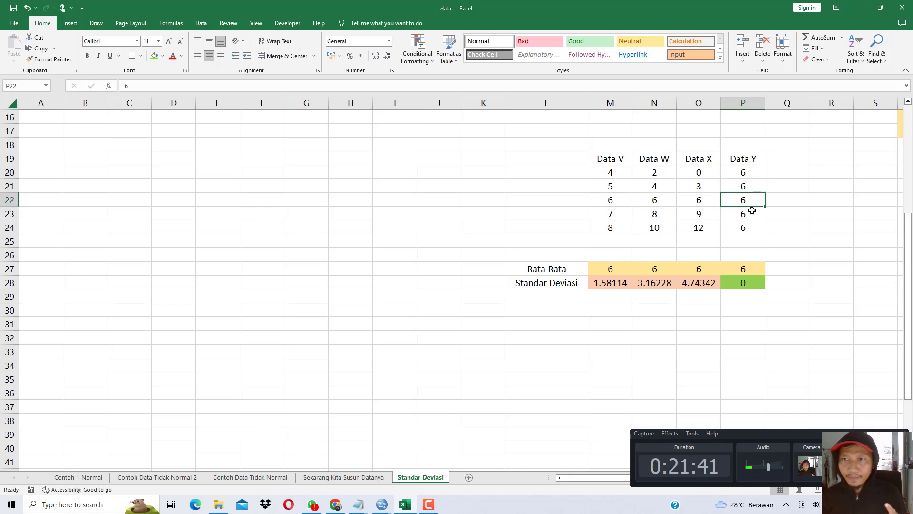
click(749, 213)
click(750, 226)
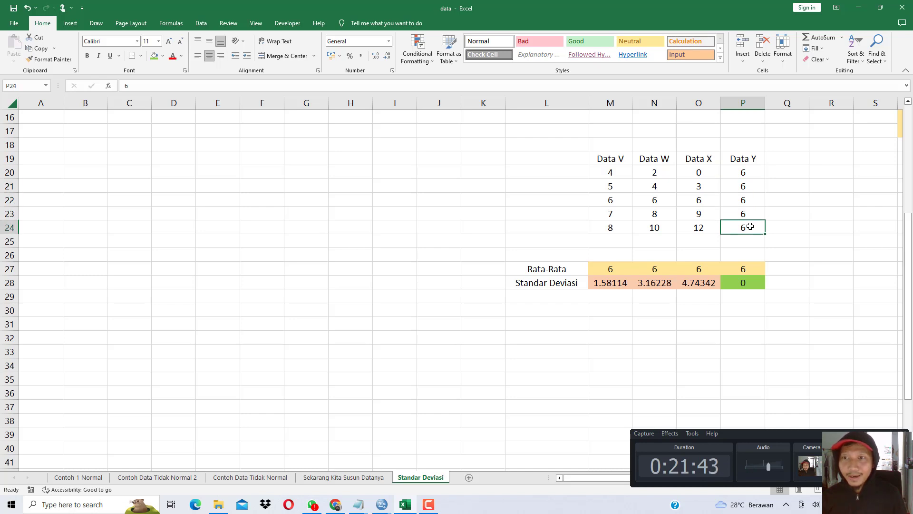
click(748, 203)
click(746, 271)
click(745, 172)
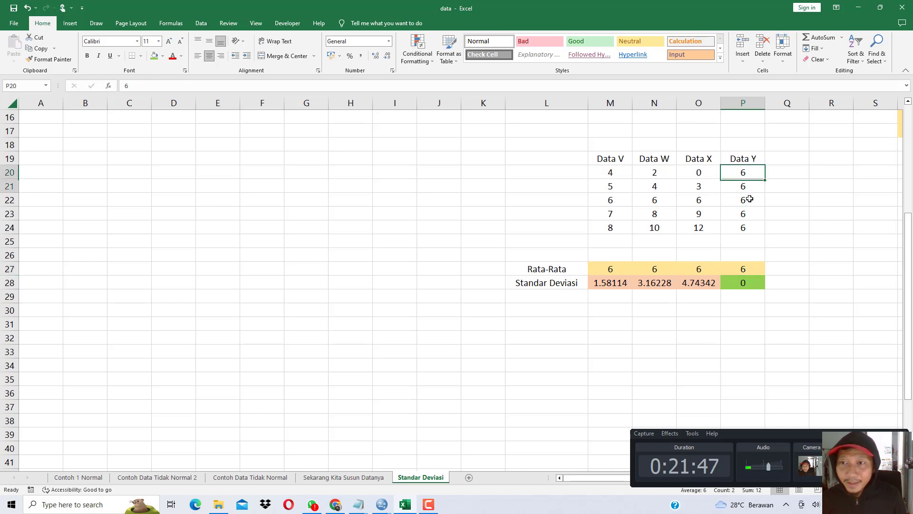
drag(745, 174, 746, 228)
drag(746, 174, 746, 227)
drag(746, 170, 749, 226)
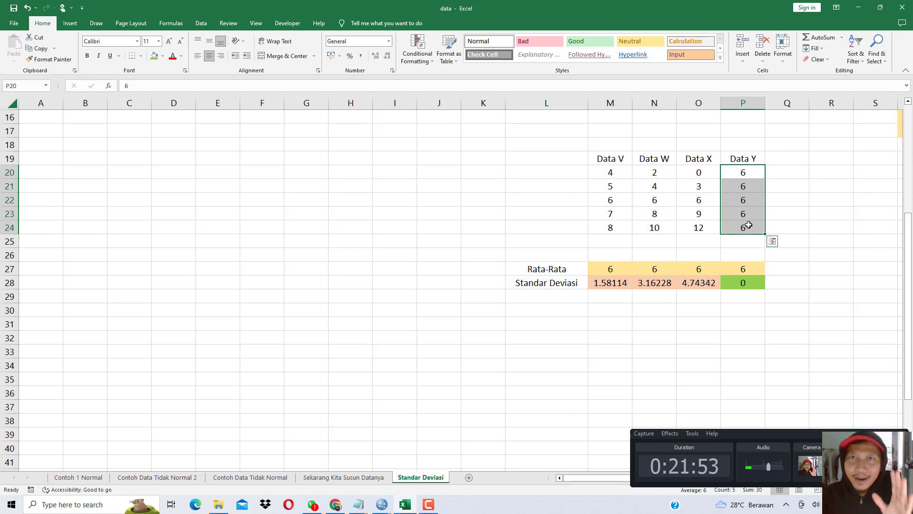
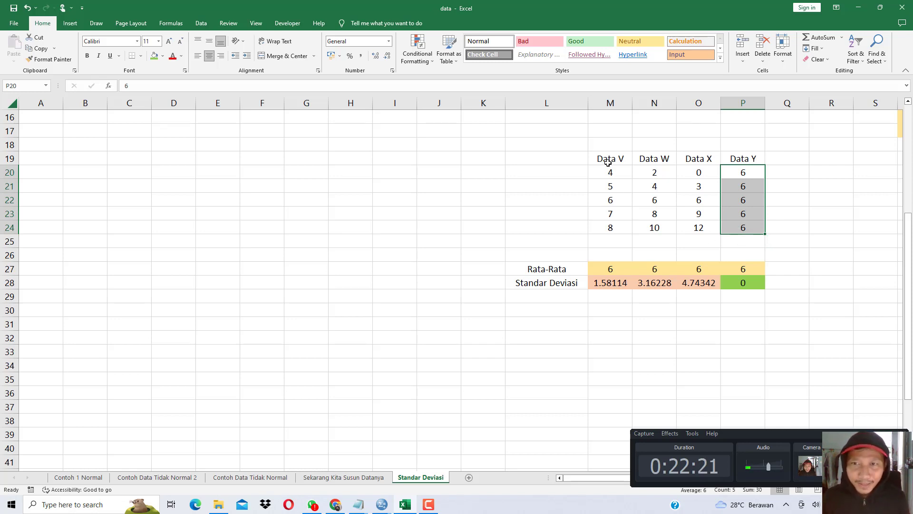
Step: Fill the Data V column M19:M24 with light green and select the Data W column N19:N24
drag(610, 158, 610, 228)
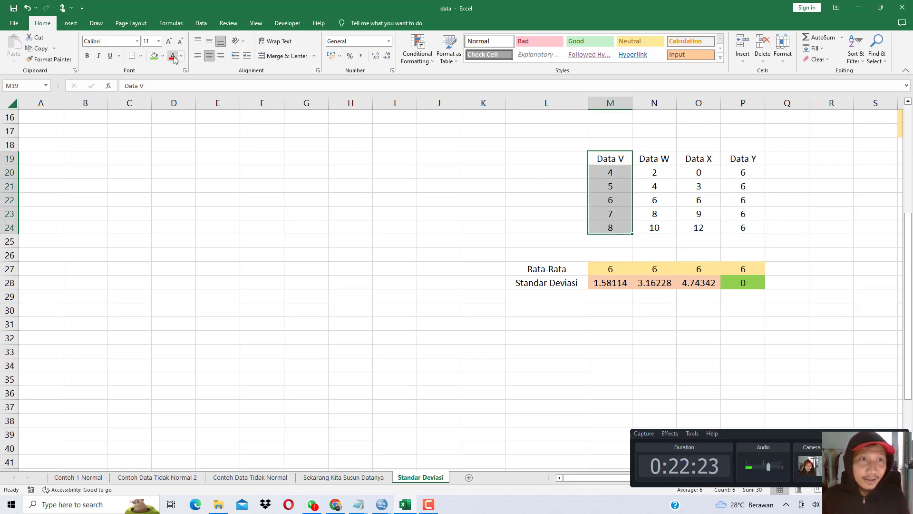
click(154, 59)
drag(649, 158, 654, 226)
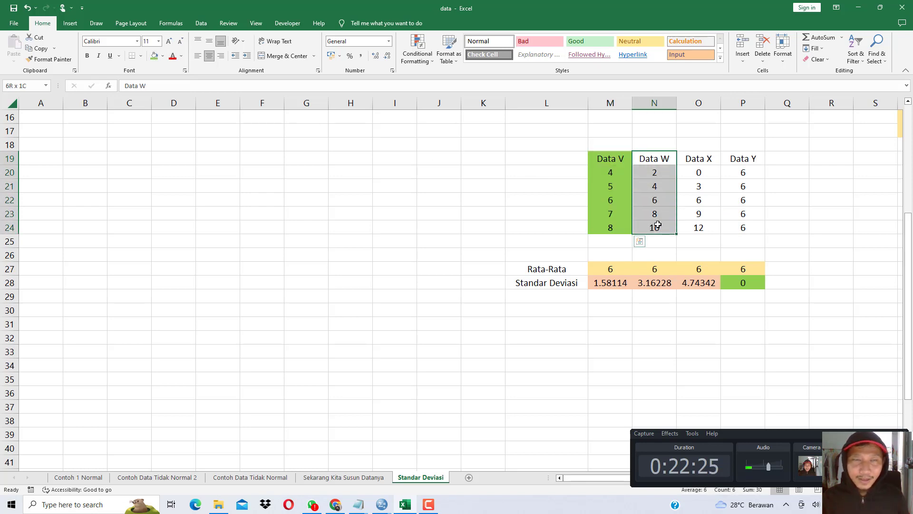
Step: Fill the Data W column, N19:N24, with the standard orange colour
click(162, 55)
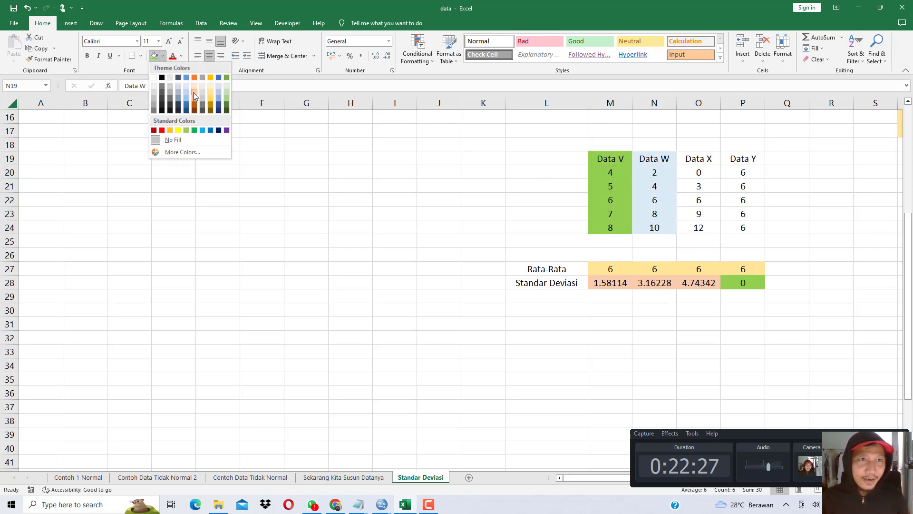
click(174, 132)
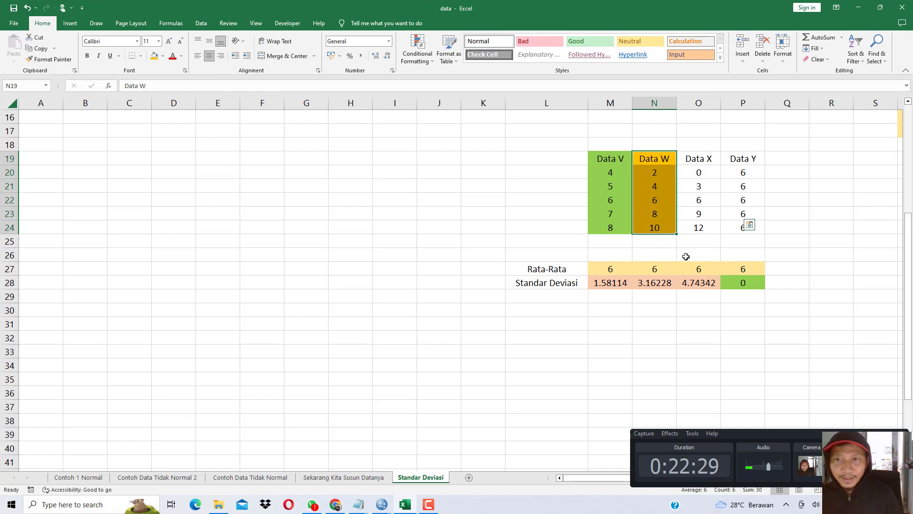
scroll(687, 256, up, 2)
scroll(716, 272, up, 3)
Step: Fill the standard deviation cell of Data W (N28) with orange and that of Data V (M28) with red
click(712, 322)
click(717, 322)
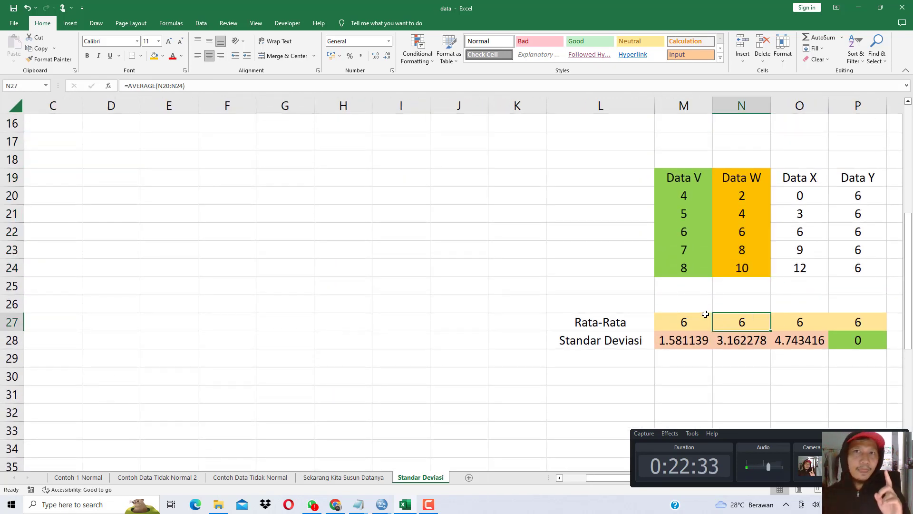
click(738, 344)
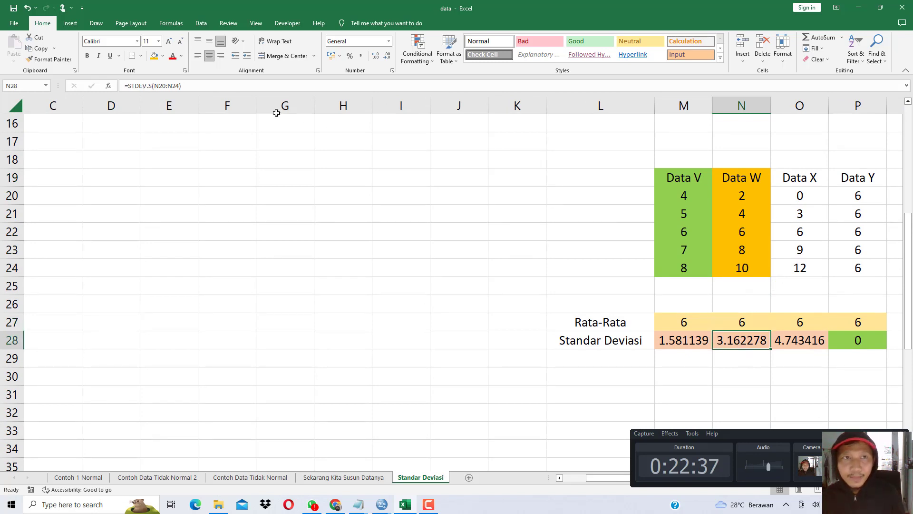
click(154, 56)
click(664, 342)
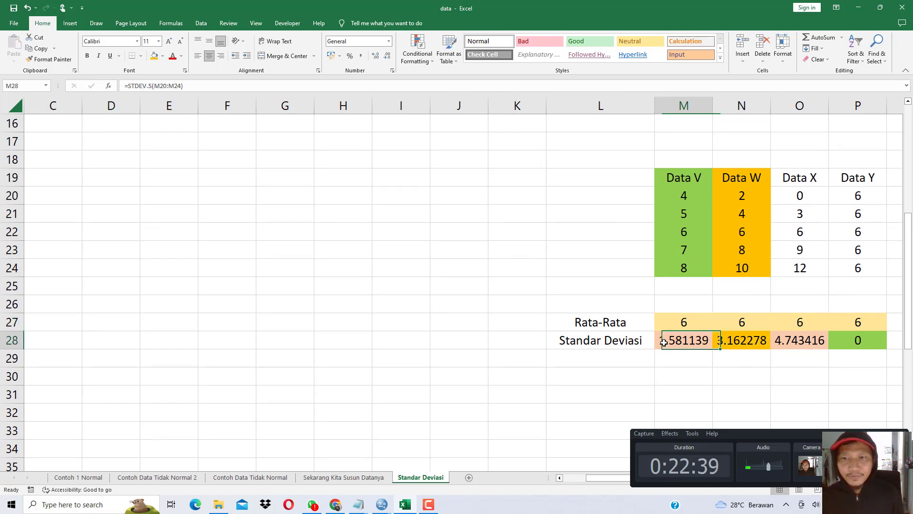
click(162, 55)
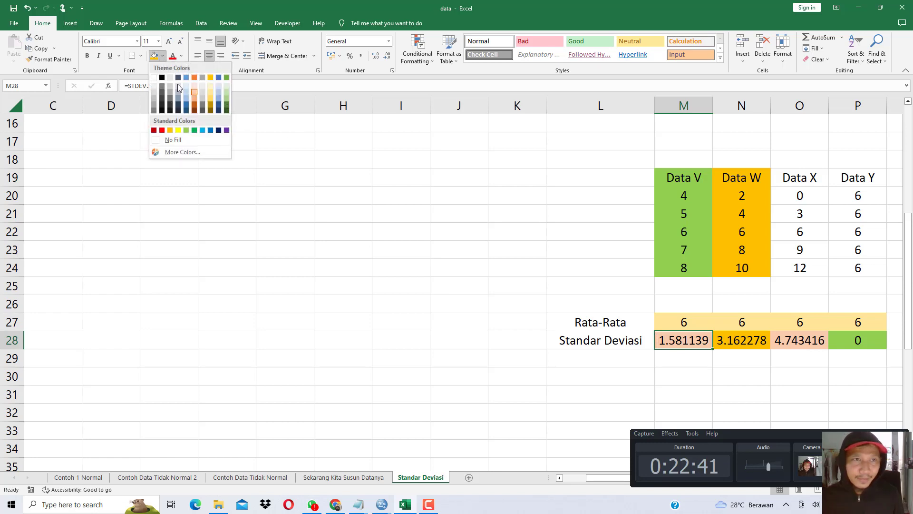
click(162, 130)
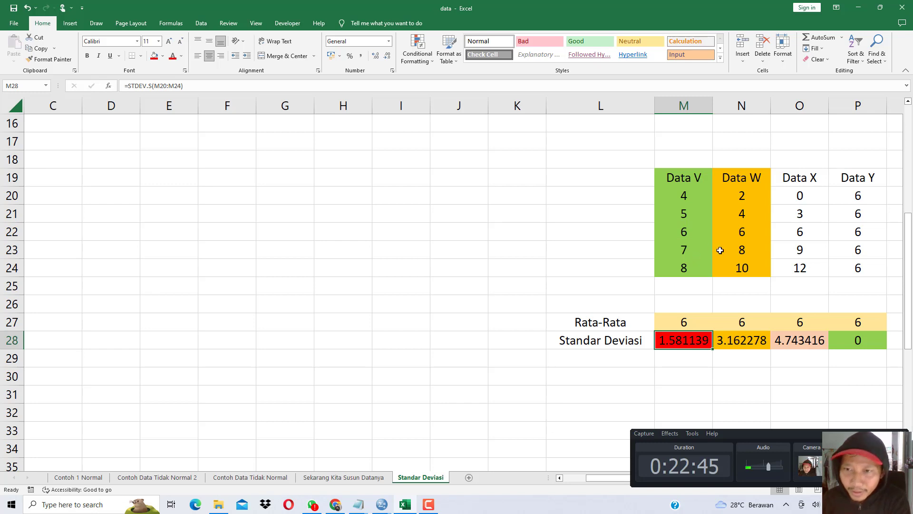
click(672, 324)
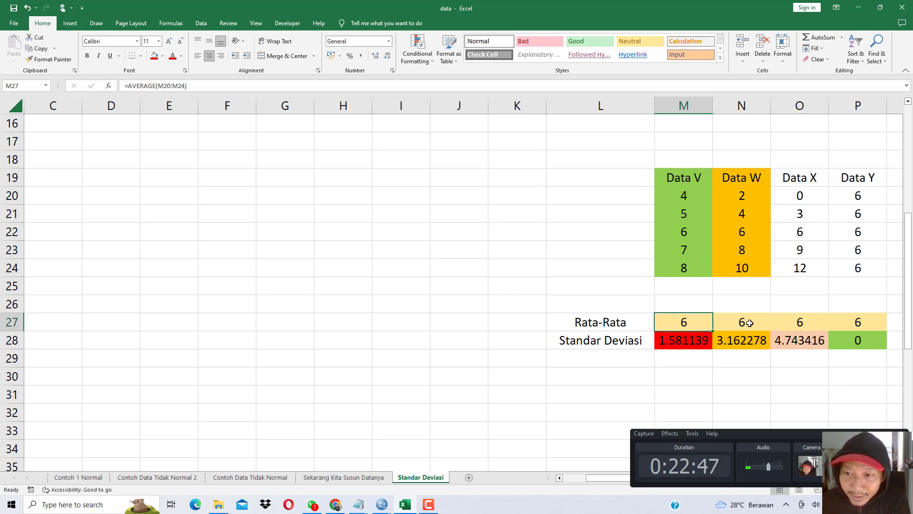
click(750, 323)
drag(683, 228, 737, 233)
click(690, 232)
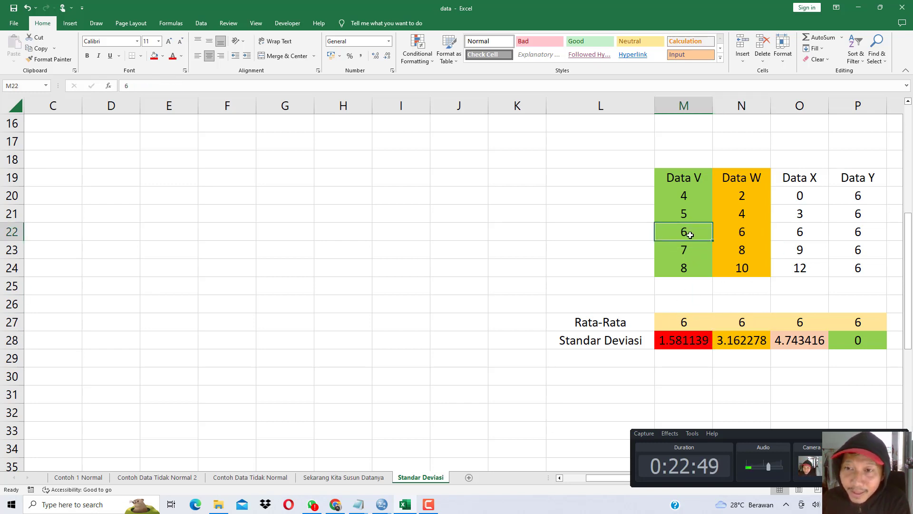
mouse_move(690, 227)
mouse_down()
mouse_move(684, 195)
mouse_move(691, 232)
mouse_up()
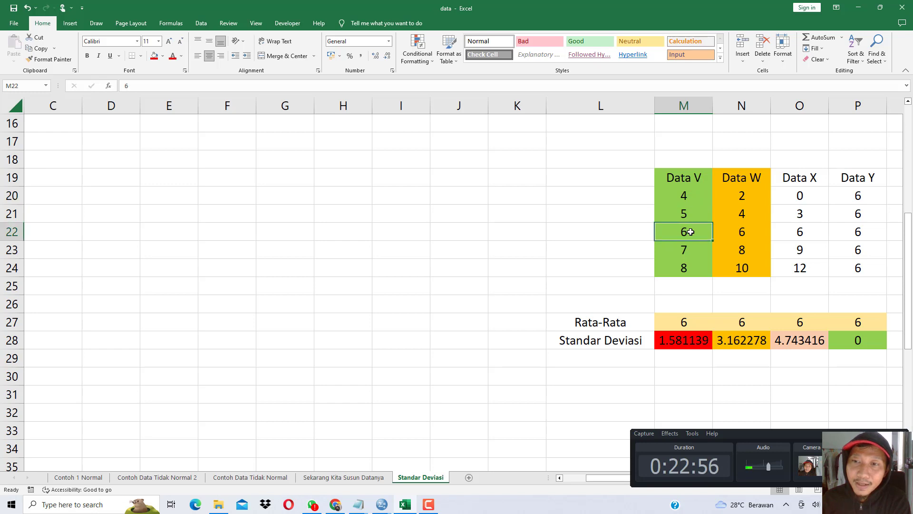
Step: Add the headings "Jarak Data V" in J19 and "Jarak Data W" in K19, and widen columns J and K to fit them
click(452, 184)
text(Jarak Data V)
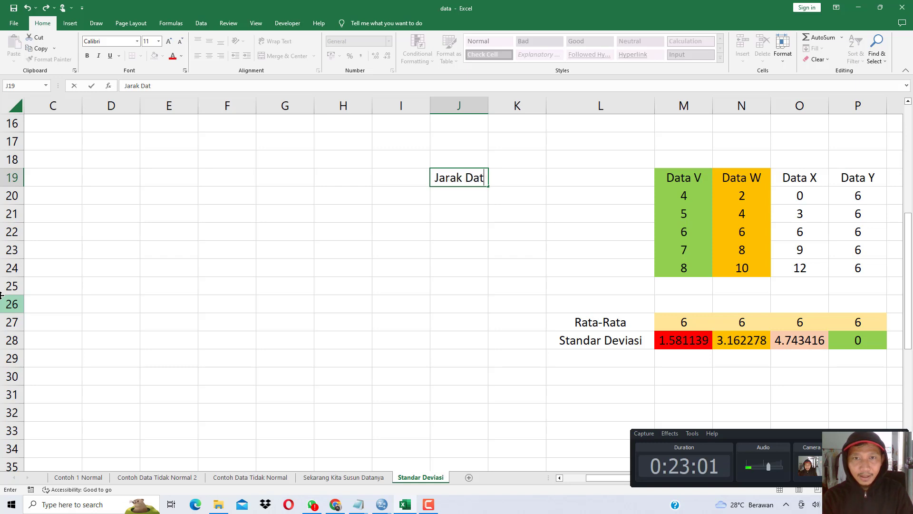
key(Tab)
text(Jar)
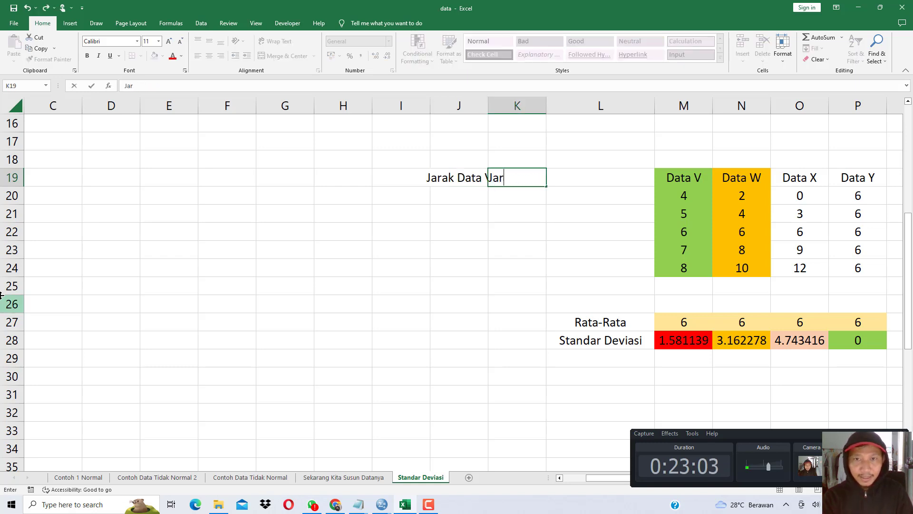
text(ak Data W)
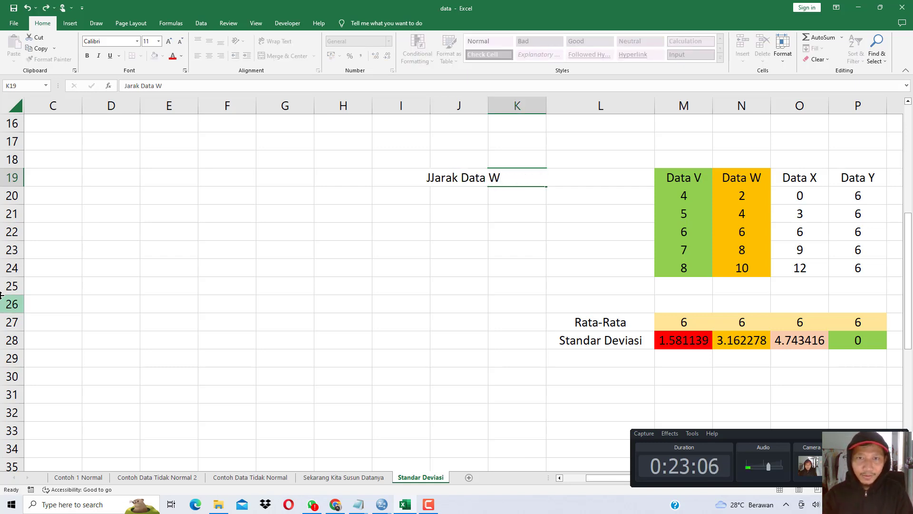
key(Tab)
drag(492, 98, 536, 104)
drag(594, 104, 629, 105)
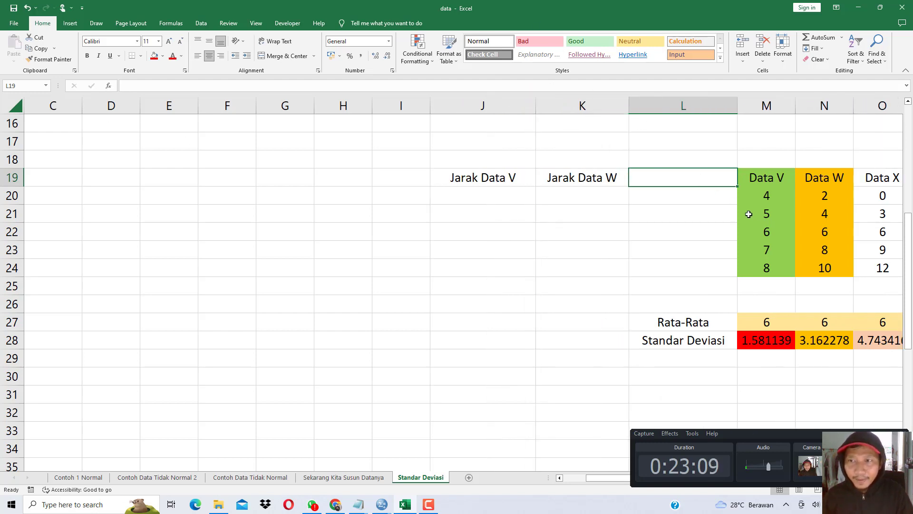
Step: Enter 0 in J22 as the distance of the Data V value in M22 from its average in M27
click(763, 233)
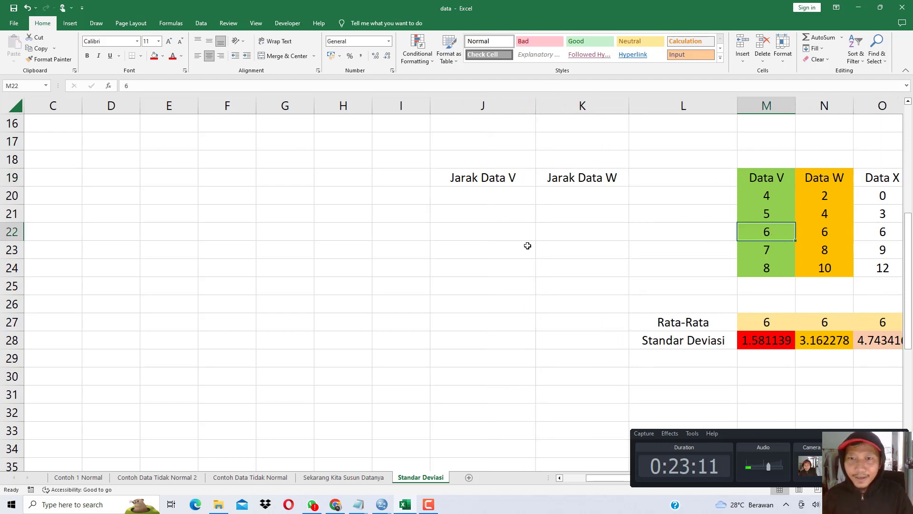
click(500, 238)
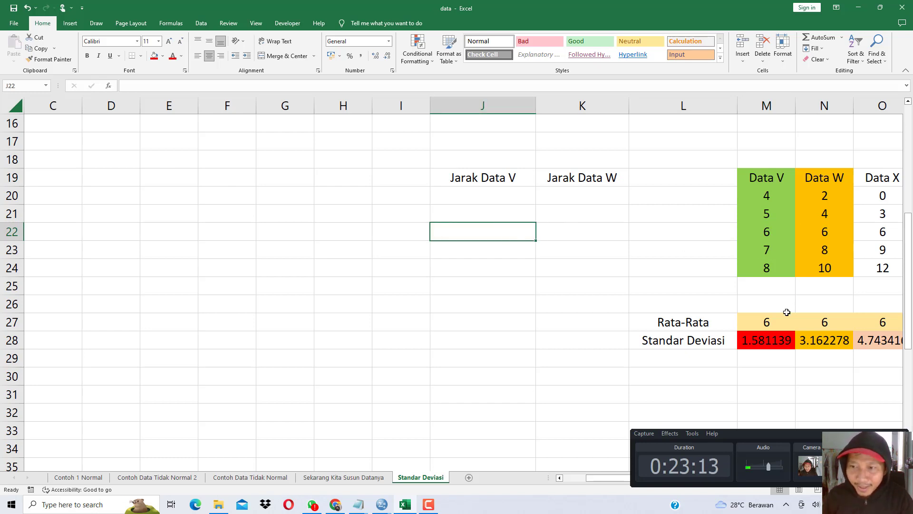
click(775, 322)
click(774, 241)
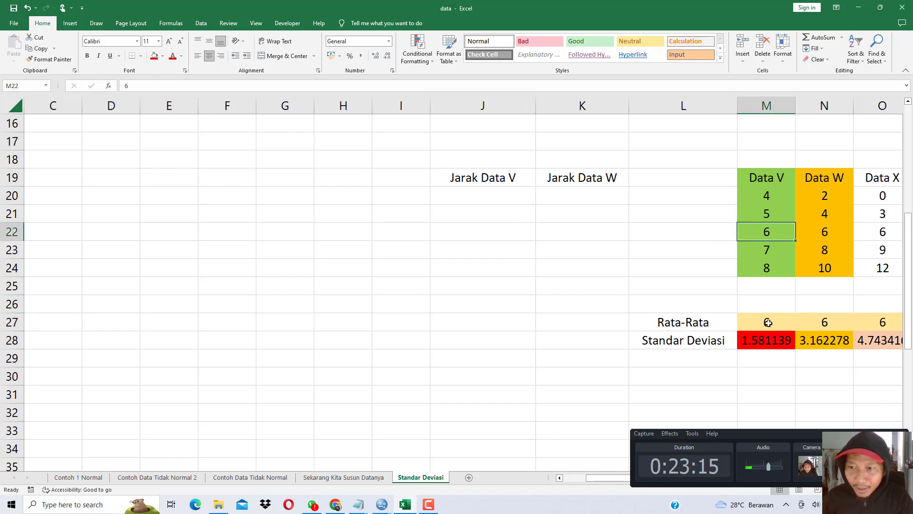
click(505, 236)
text(0)
click(546, 284)
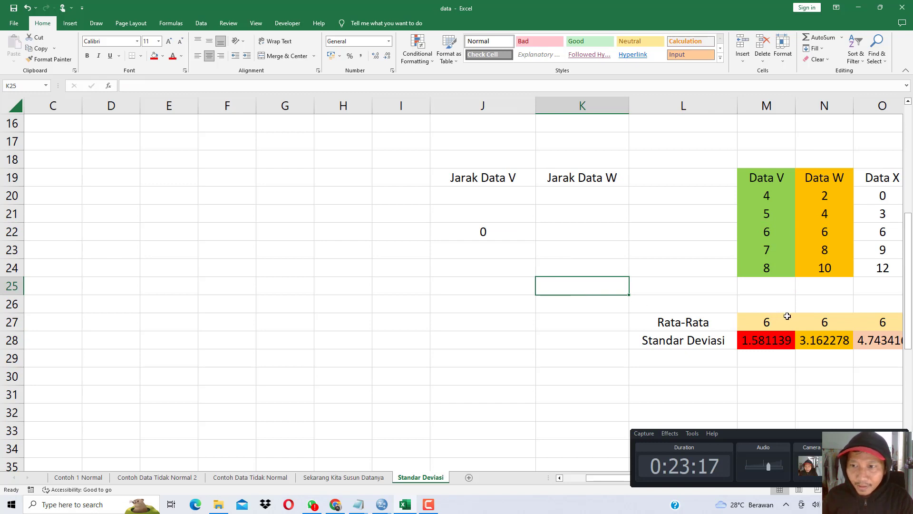
Step: Enter 0 in K22 as the distance of the Data W value in N22 from its average in N27
click(828, 236)
click(824, 317)
click(596, 234)
text(0)
click(624, 272)
Step: Compare the Data V value in M21 with its average in M27 and enter the distance 1 in J21
click(769, 214)
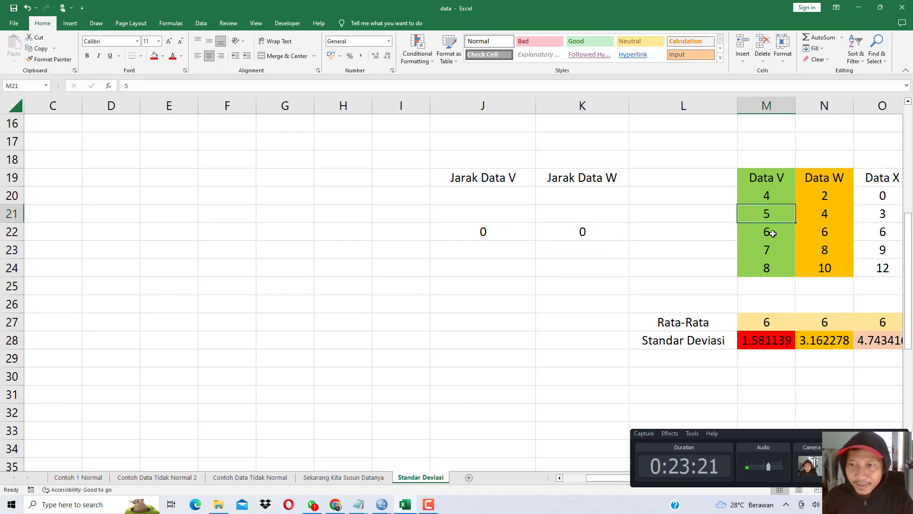
click(775, 320)
click(767, 211)
click(769, 318)
click(766, 215)
click(774, 318)
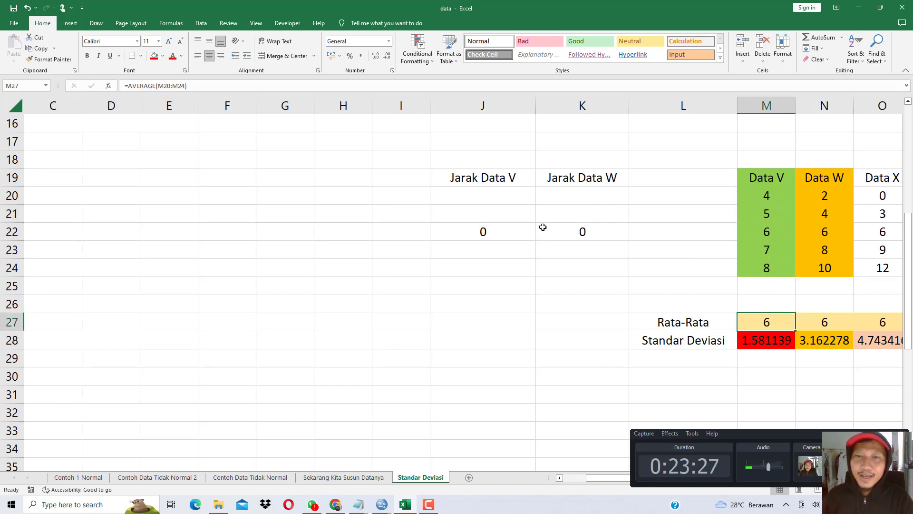
click(515, 211)
text(1)
click(523, 277)
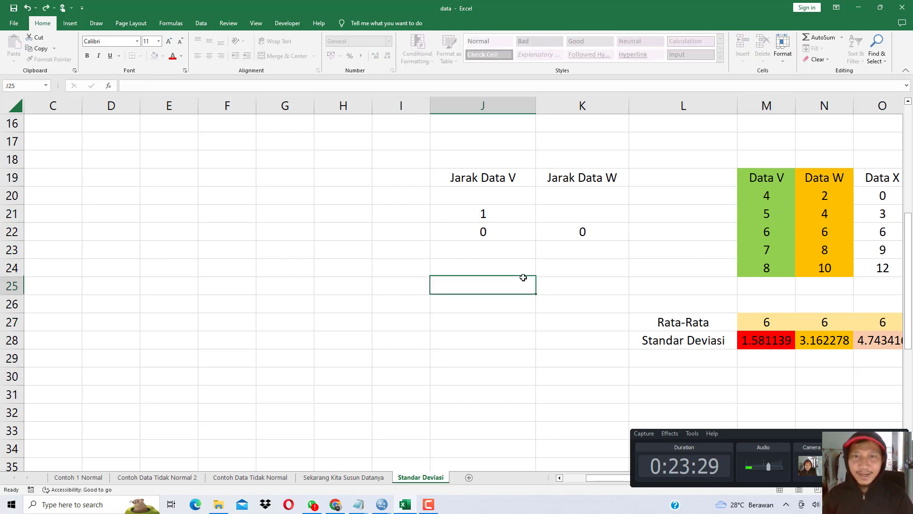
Step: Compare the Data W value in N21 with its average in N27 and enter the distance 2 in K21
click(824, 232)
click(823, 213)
click(826, 234)
click(826, 217)
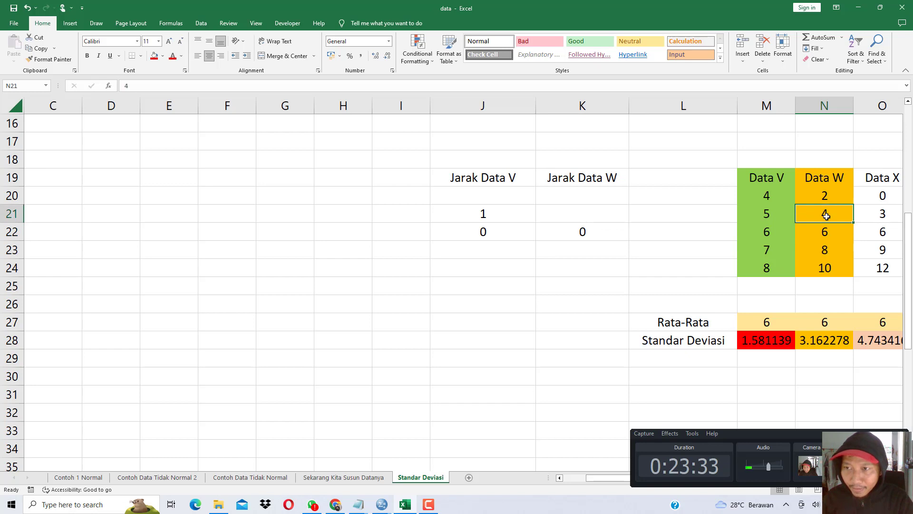
click(581, 212)
click(835, 320)
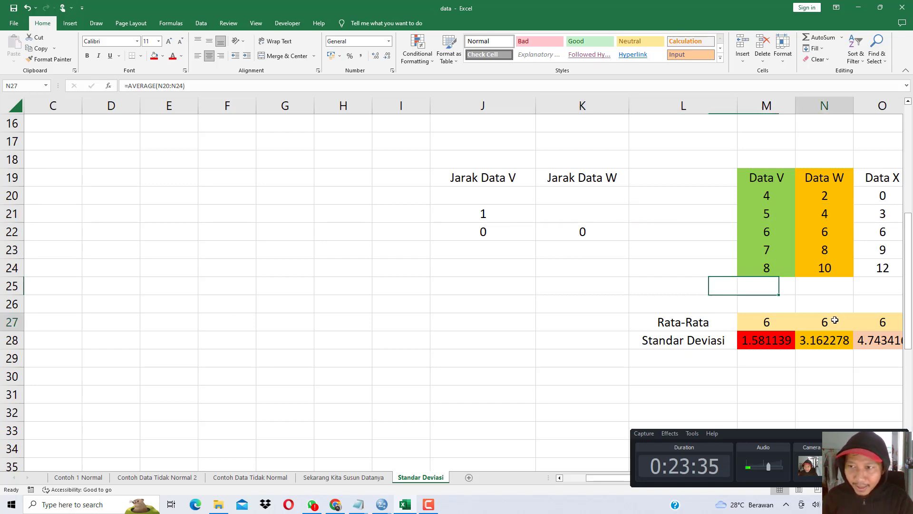
click(824, 215)
click(612, 216)
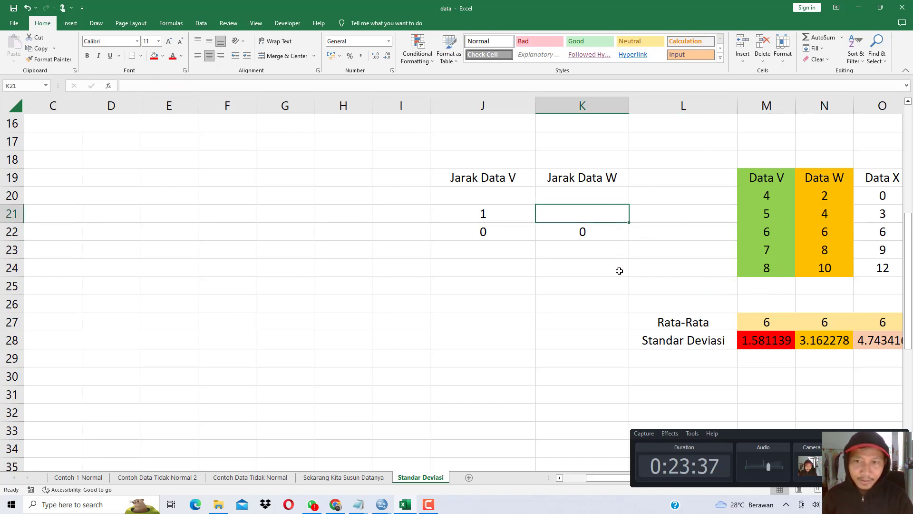
text(2)
click(592, 315)
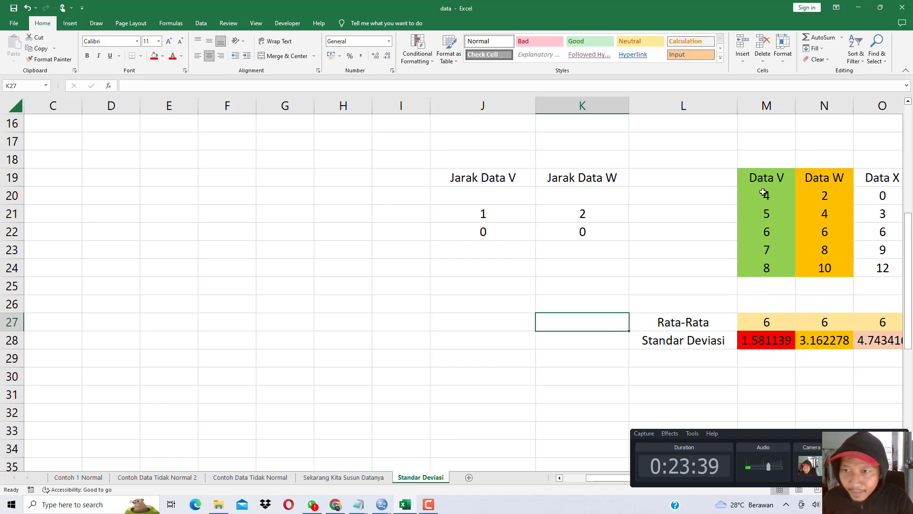
Step: Enter 2 in J20 as the distance of the Data V value in M20 from its average
click(762, 193)
click(767, 321)
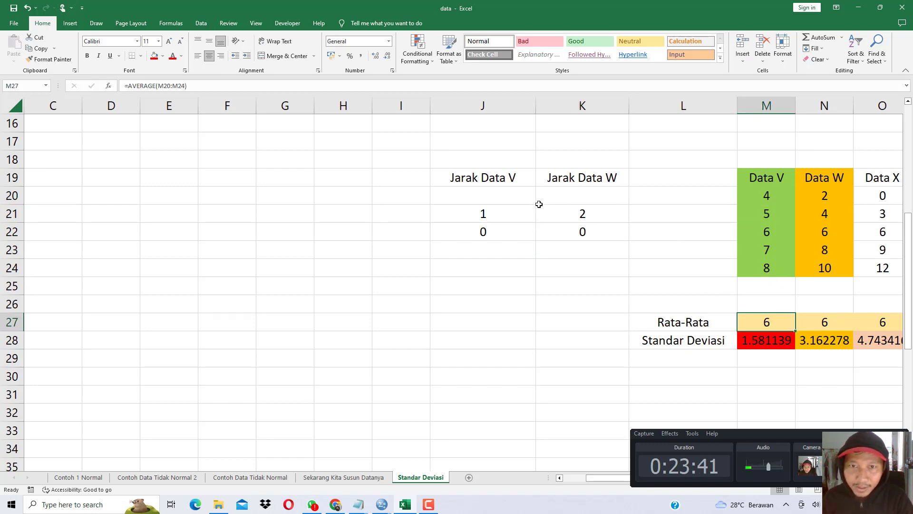
click(517, 196)
text(2)
click(719, 266)
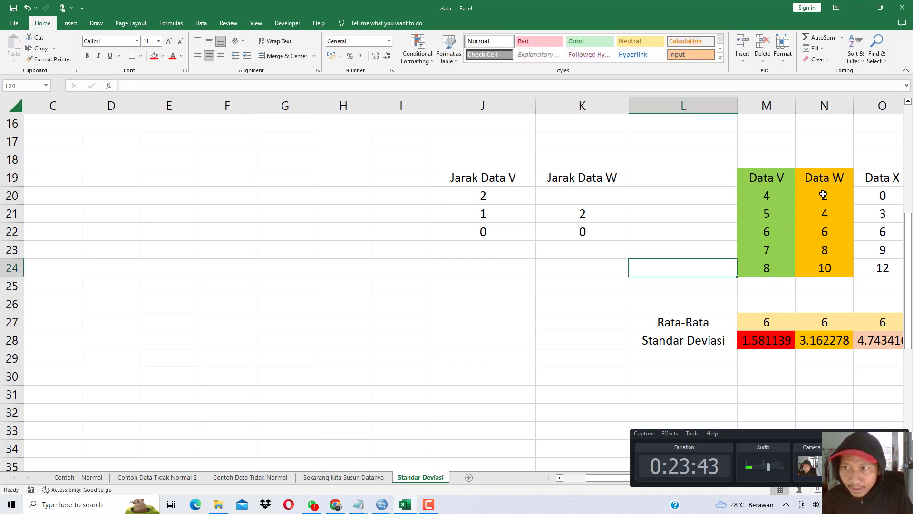
Step: Enter 4 in K20 as the distance of the Data W value in N20 from its average
click(823, 194)
click(828, 326)
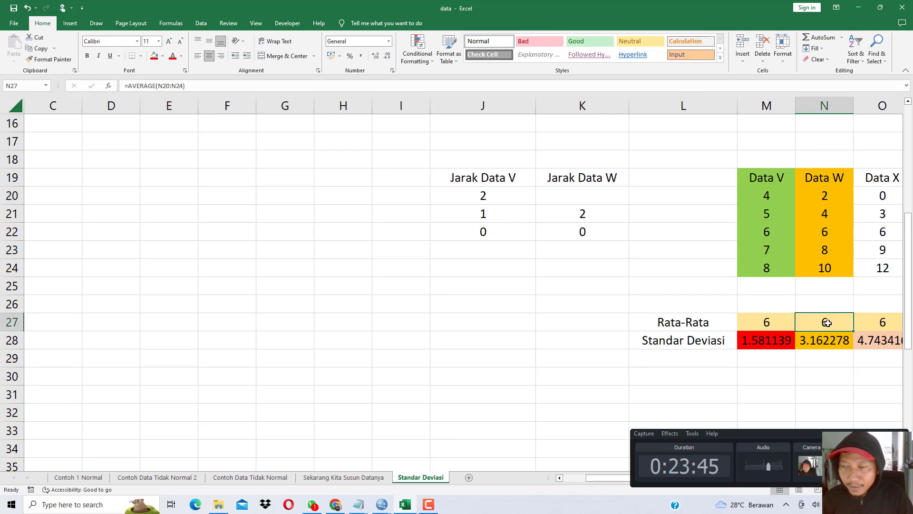
click(821, 197)
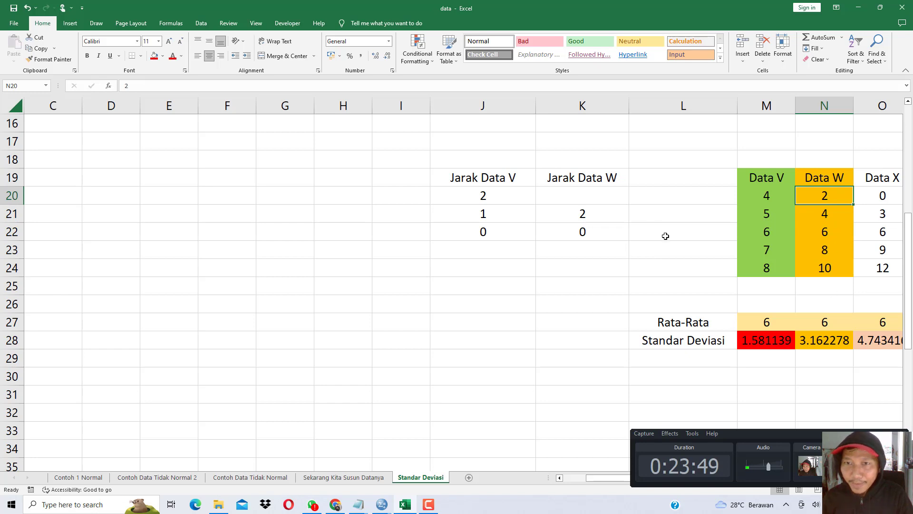
click(595, 196)
text(4)
click(580, 271)
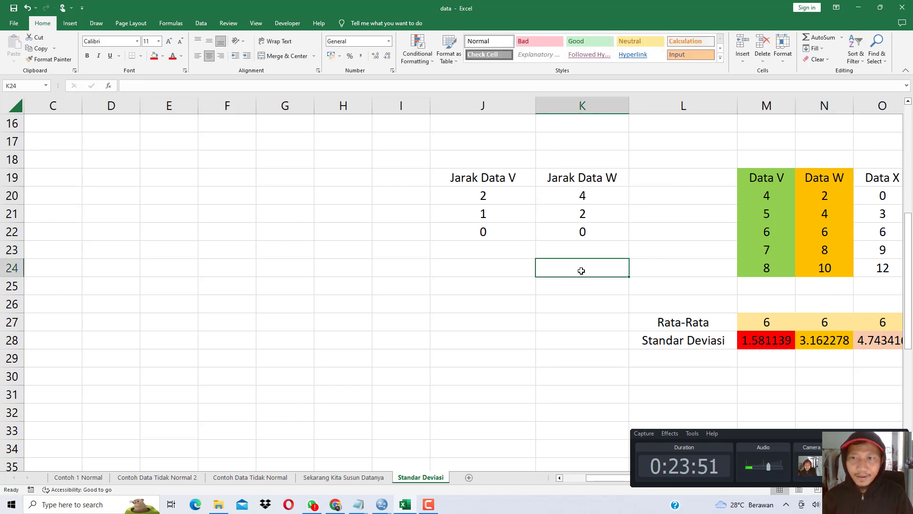
Step: Enter the row 23 distances from the average: 1 in J23 for Data V and 2 in K23 for Data W
click(771, 250)
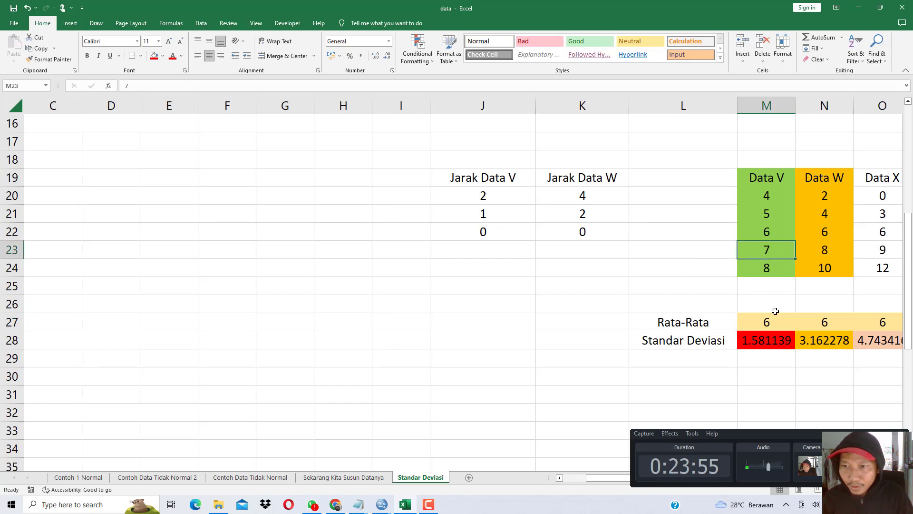
click(520, 247)
text(1)
click(615, 315)
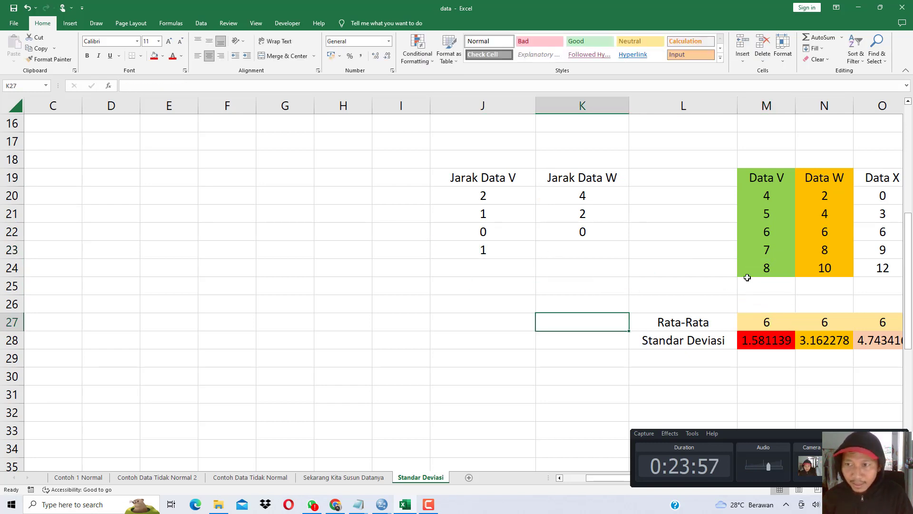
click(824, 250)
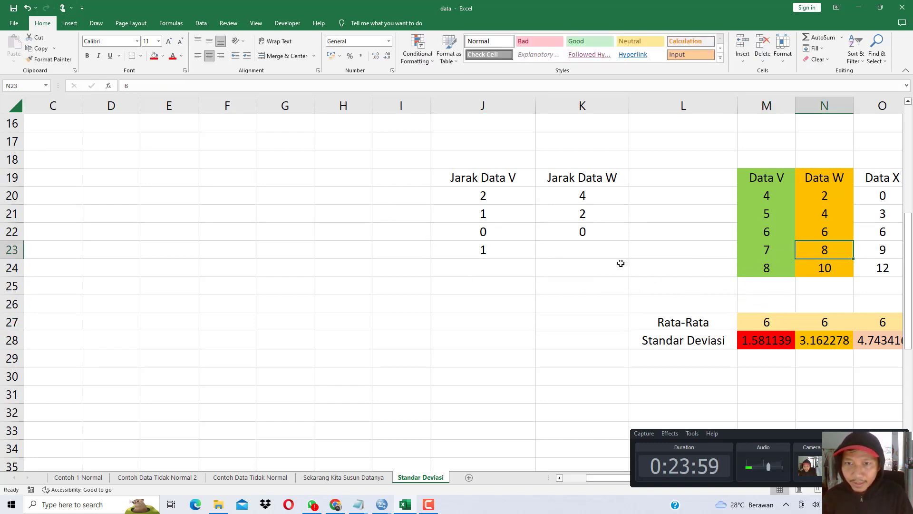
click(602, 251)
text(2)
click(615, 320)
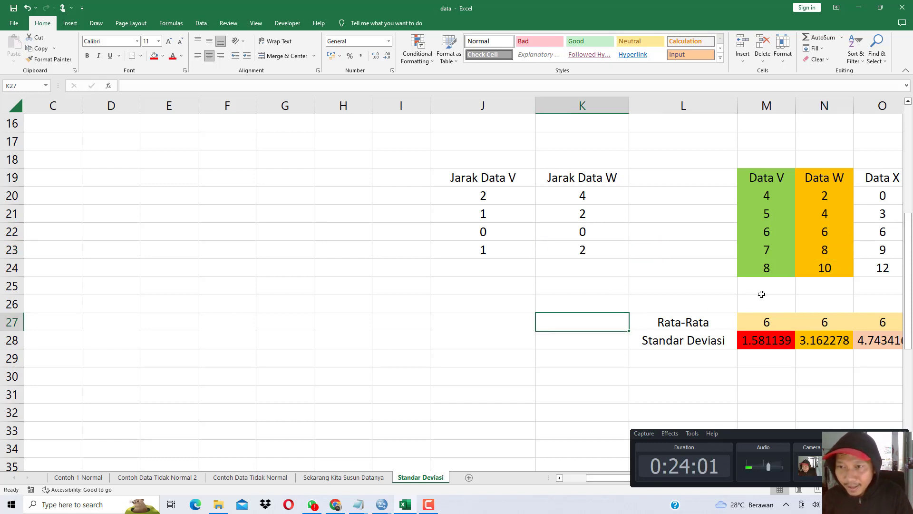
Step: Compare the Data V value in M24 with its average in M27 and enter the distance 2 in J24
click(768, 269)
click(770, 324)
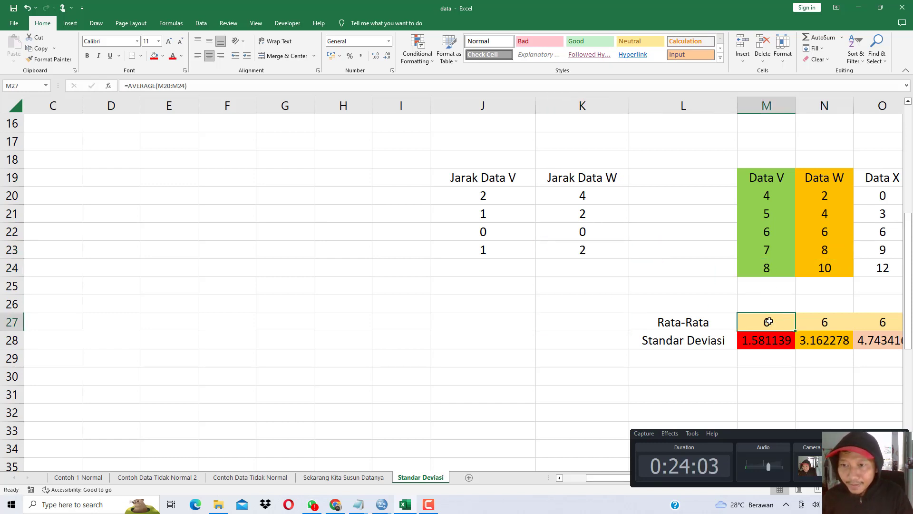
shift+click(806, 324)
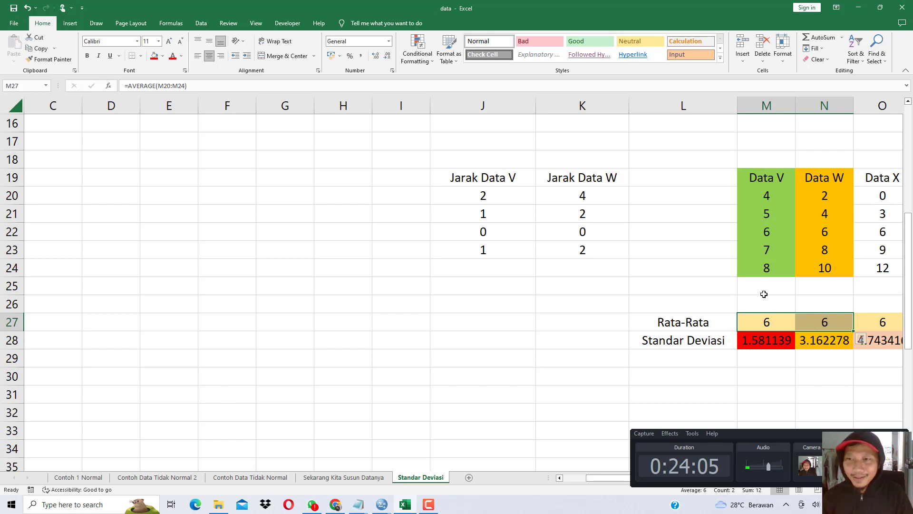
click(773, 269)
click(768, 320)
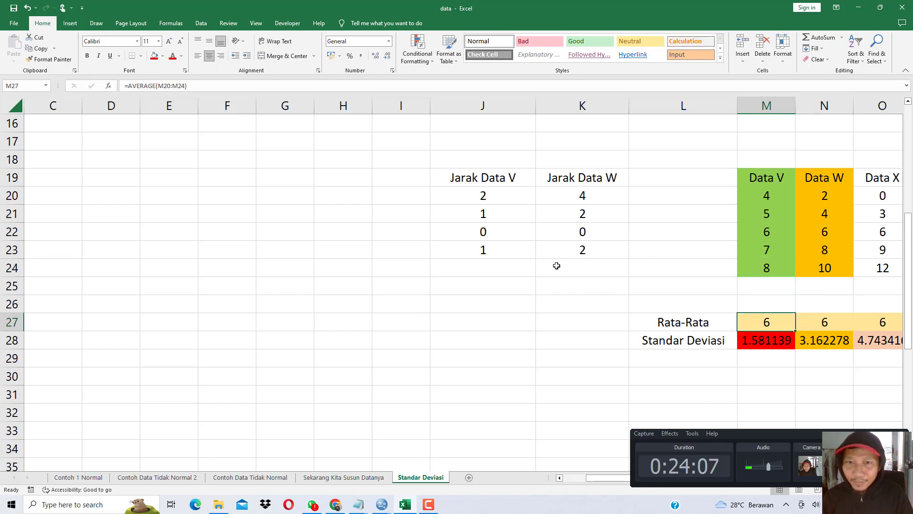
click(499, 266)
text(2)
click(820, 321)
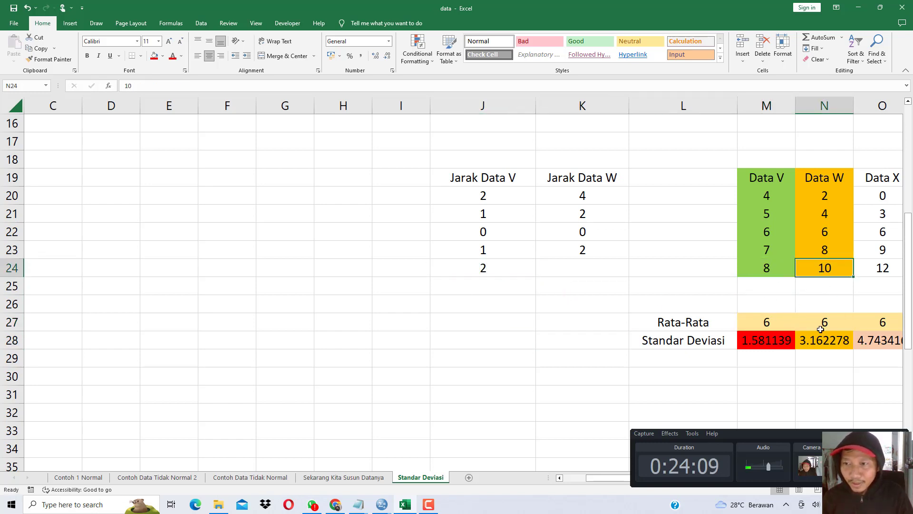
Step: Enter 2 in K24 as the distance of the Data W value in N24 from its average
click(576, 268)
text(2)
click(552, 321)
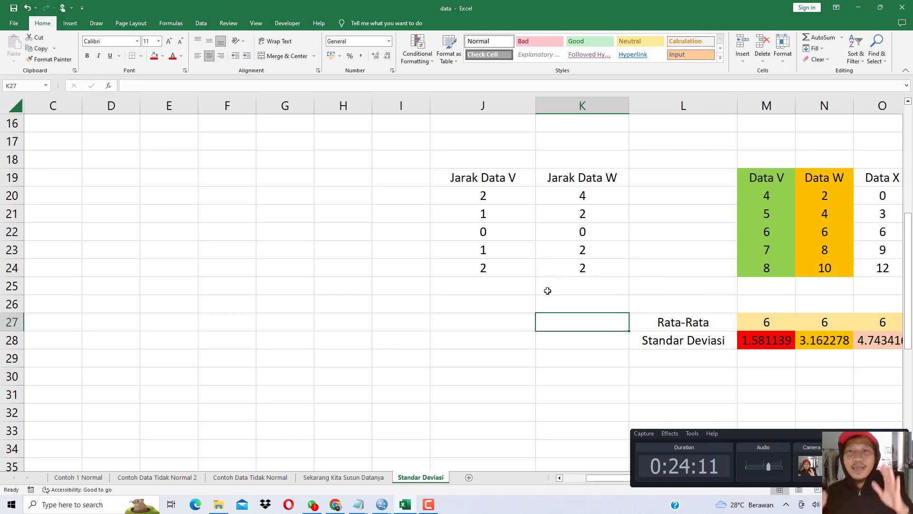
Step: Total the Data V distances J20:J24 in J26 with a SUM formula
click(491, 307)
text(=sum()
drag(506, 196, 506, 265)
text())
key(Return)
Step: Total the Data W distances K20:K24 in K26 with a SUM formula
click(546, 303)
text(=sum()
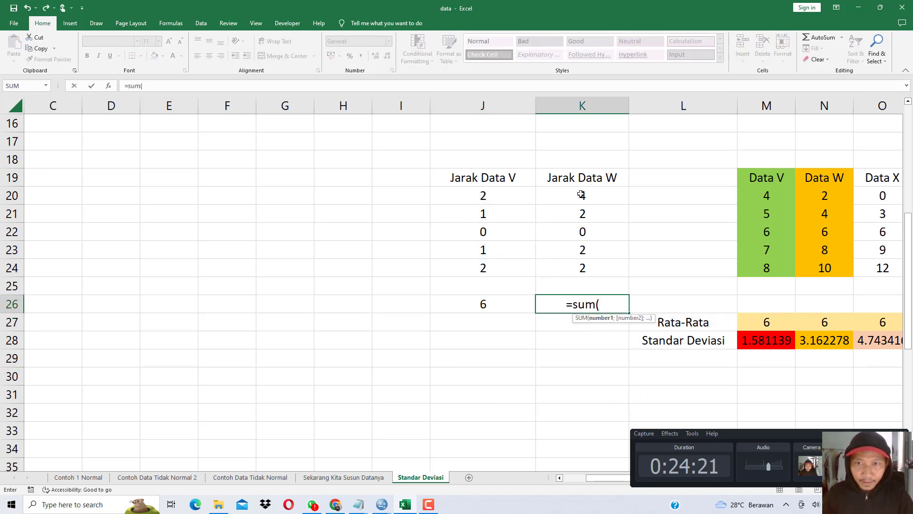
drag(582, 194, 585, 264)
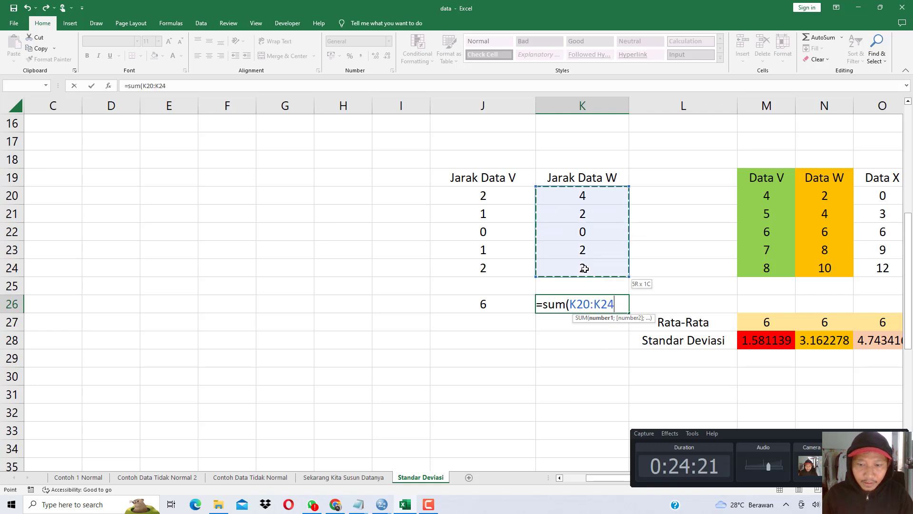
key(ctrl+Return)
key(Return)
Step: Correct the Data W distance in K24 to 4 and check it against N24, the average and the total
click(583, 272)
text(4)
click(607, 337)
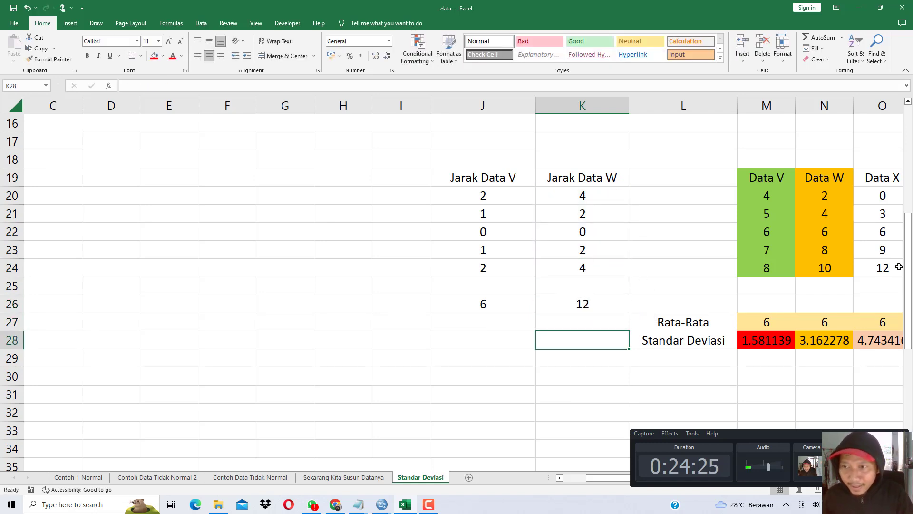
click(828, 268)
click(819, 319)
click(611, 272)
click(602, 301)
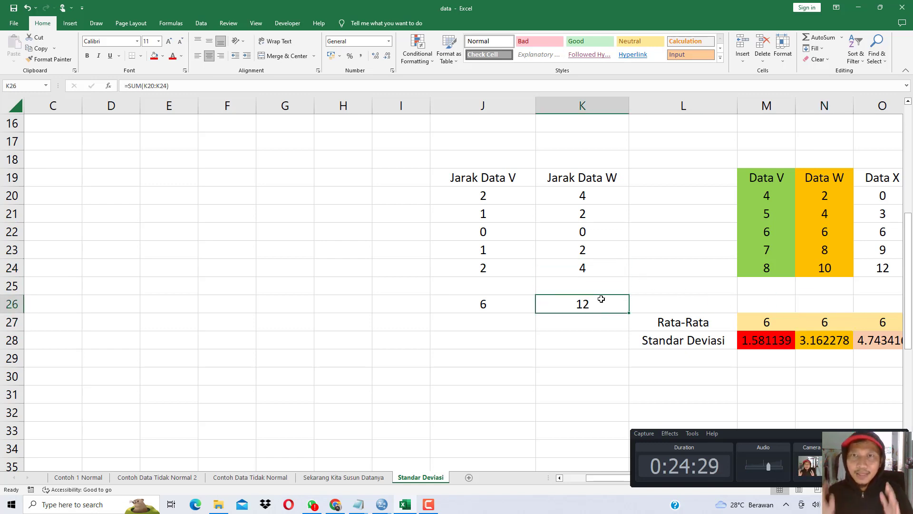
Step: Compare the standard deviations of Data V and Data W in row 28 with their values and averages
click(745, 340)
click(811, 340)
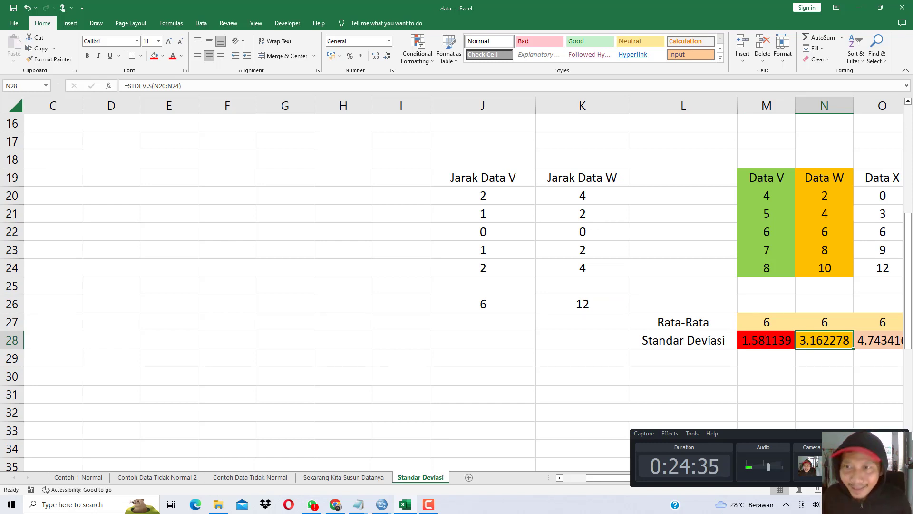
drag(767, 194, 818, 268)
drag(783, 318, 820, 320)
click(564, 318)
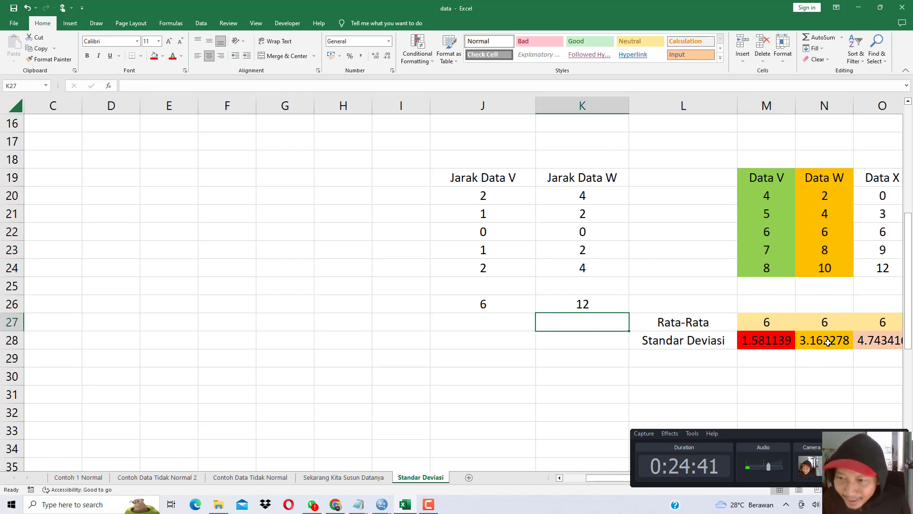
click(828, 342)
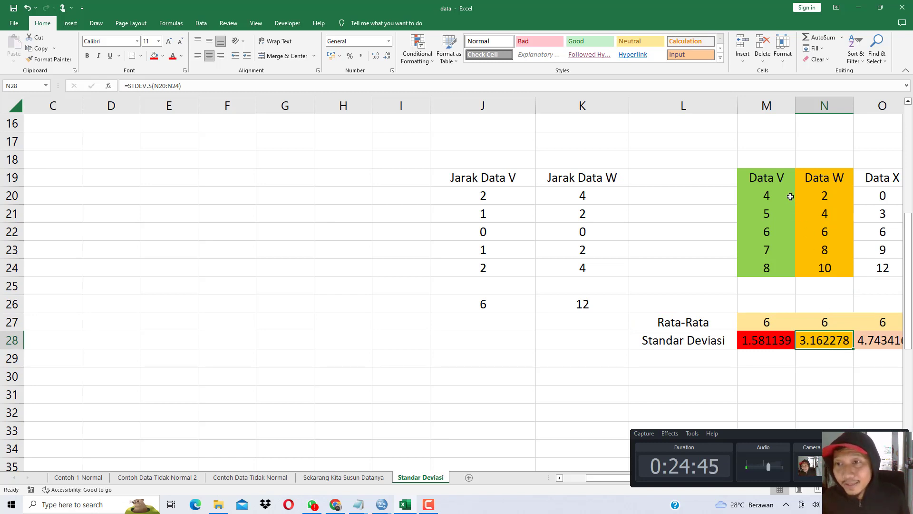
click(772, 342)
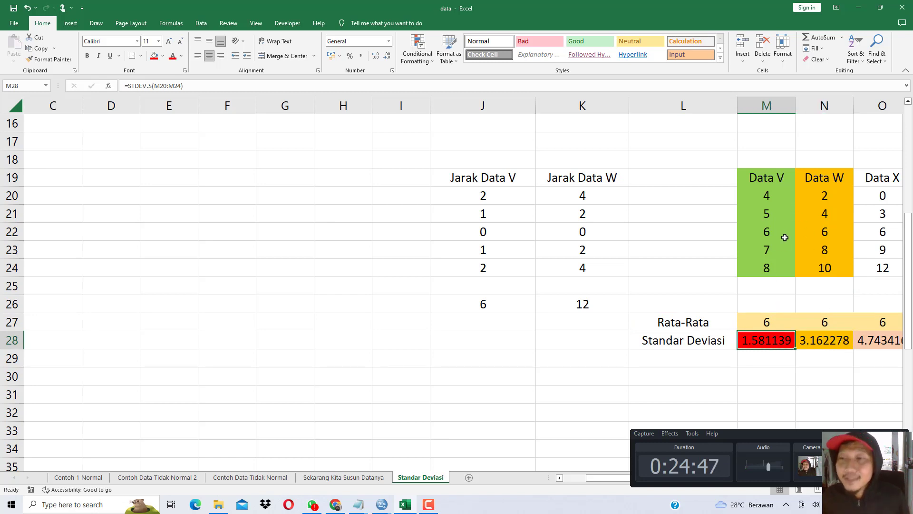
drag(824, 192, 826, 267)
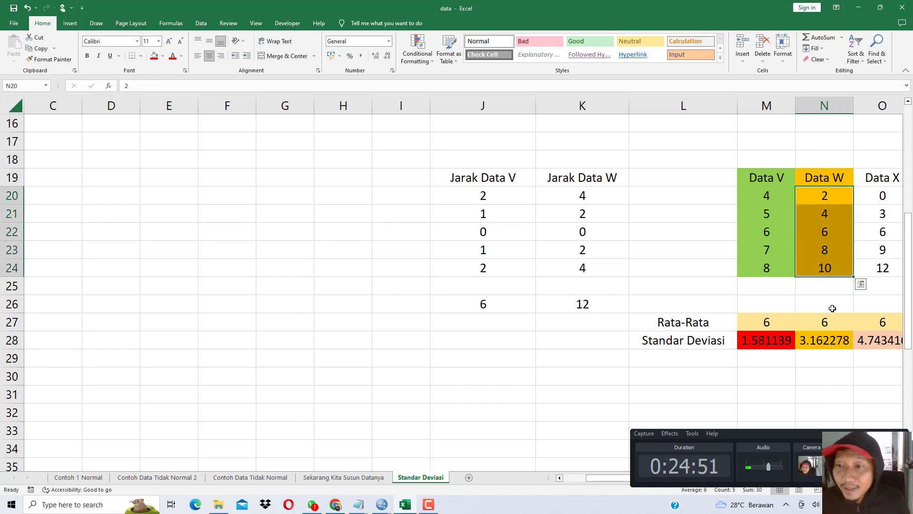
click(833, 323)
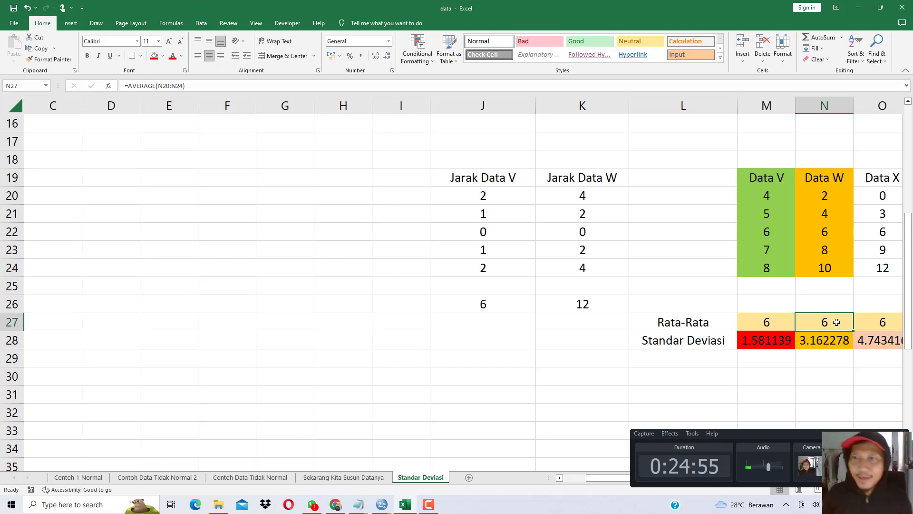
drag(772, 193, 774, 261)
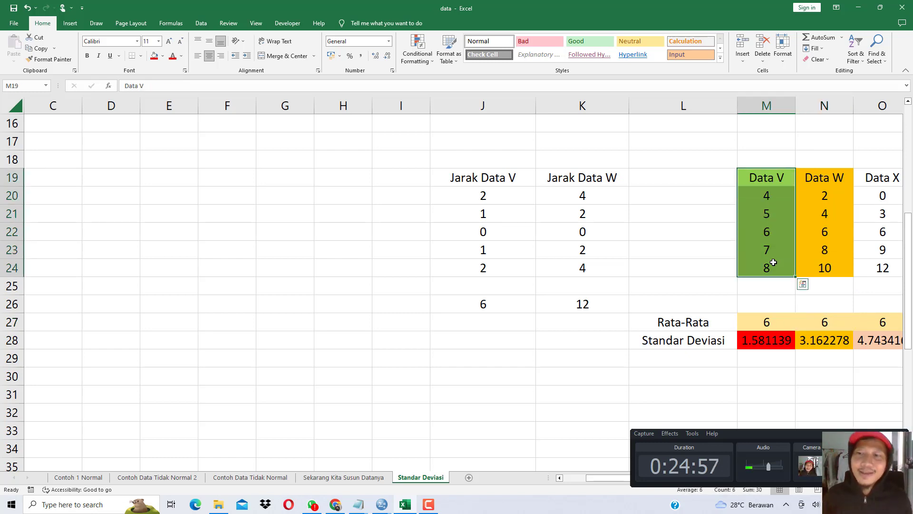
click(774, 262)
click(776, 334)
click(813, 340)
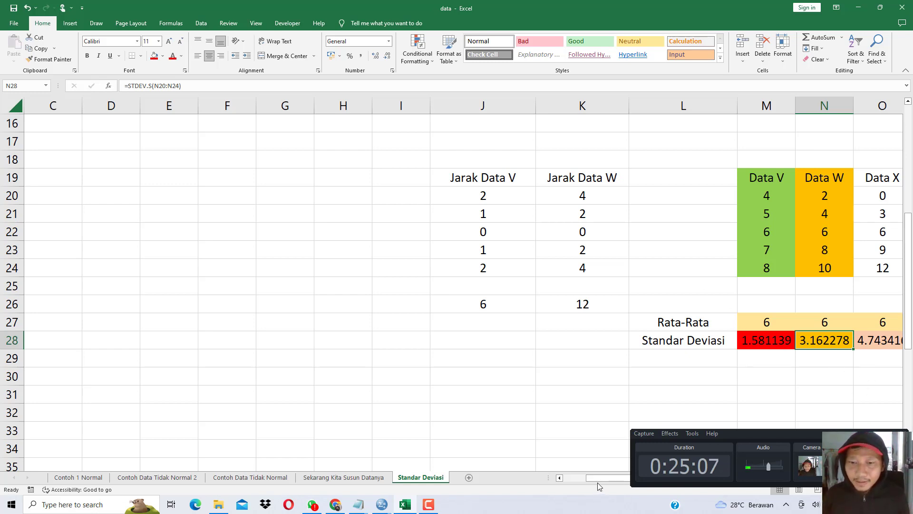
Step: Fill the Data X column O19:O24 with light orange and check its standard deviation in O28
scroll(603, 480, right, 2)
drag(756, 177, 768, 267)
click(164, 56)
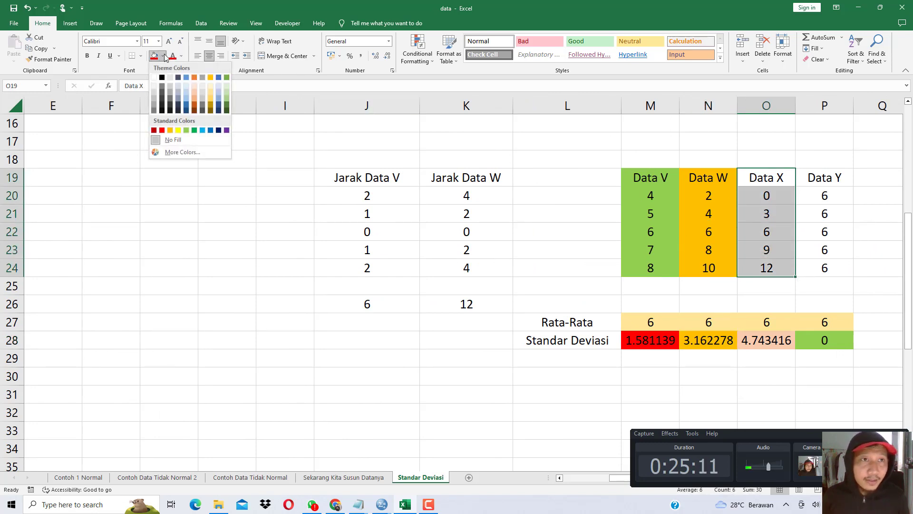
click(194, 96)
click(749, 181)
drag(774, 210, 779, 261)
click(767, 338)
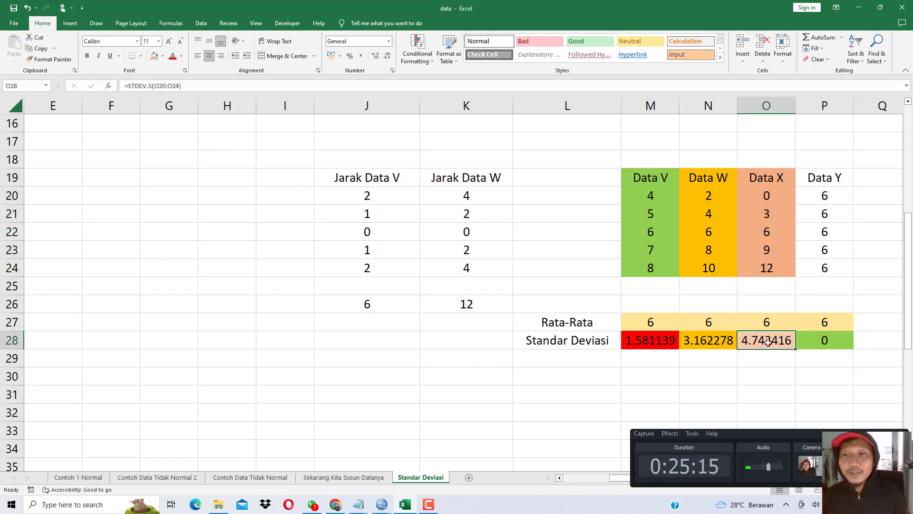
Step: Add the heading "Jarak Data X" in H19 and widen column H to fit it
click(239, 178)
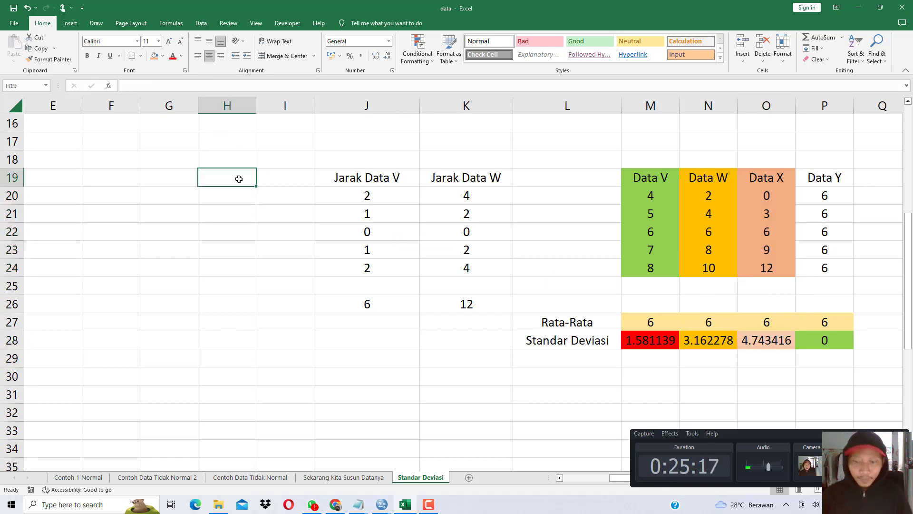
text(Jarak Data X)
key(Return)
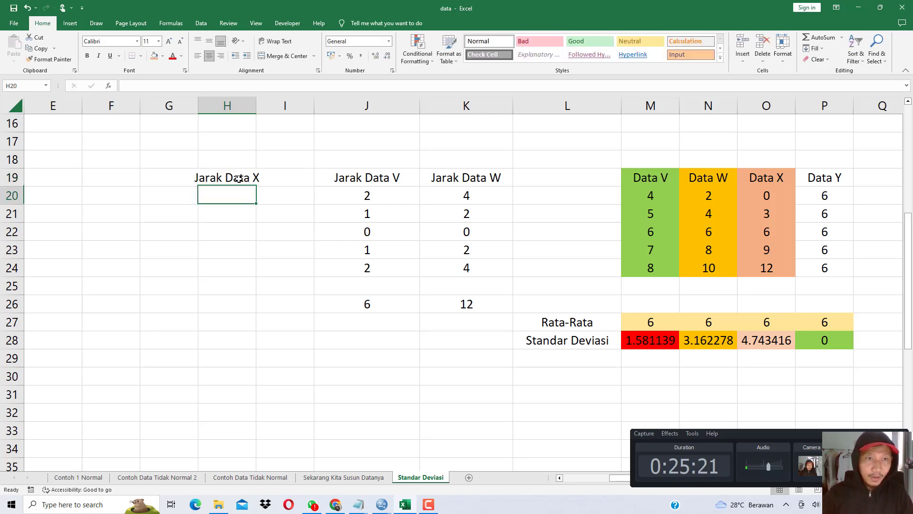
drag(256, 106, 285, 122)
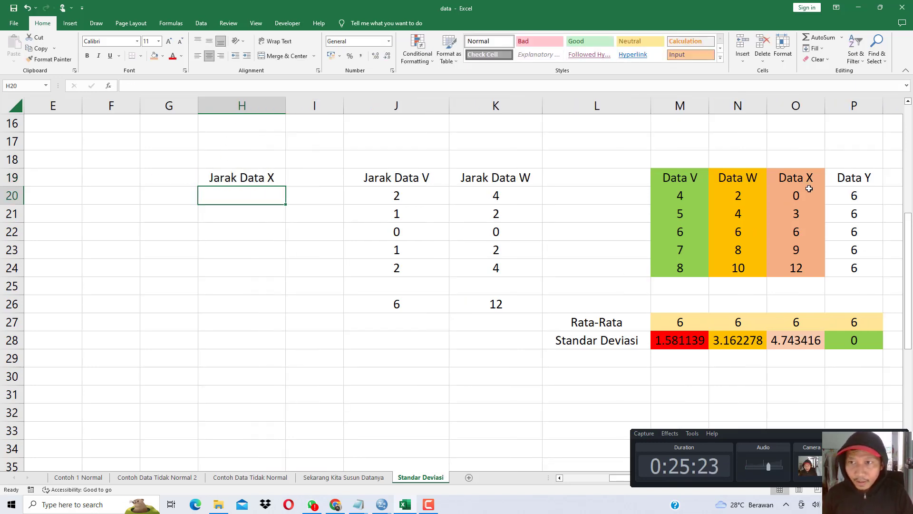
Step: Compare the Data X value in O20 with its average in O27 and enter the distance 6 in H20
click(795, 196)
click(796, 318)
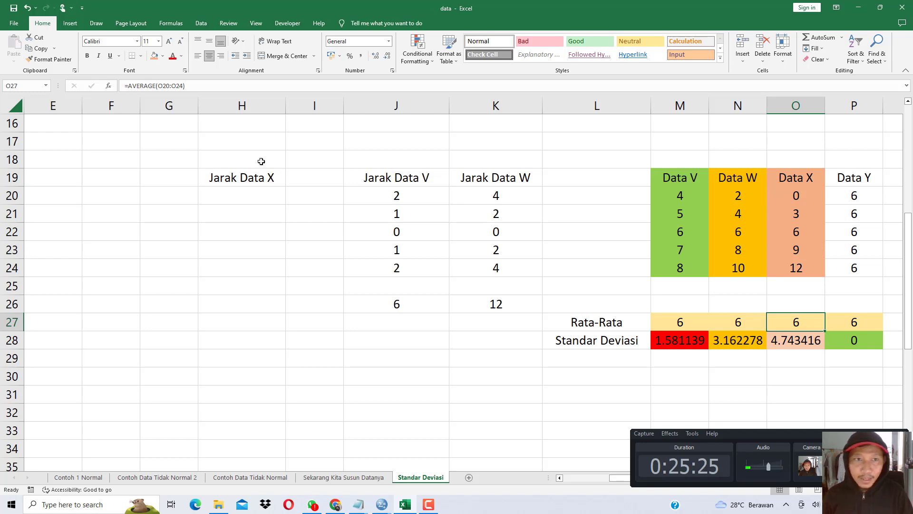
click(248, 194)
text(6)
click(294, 260)
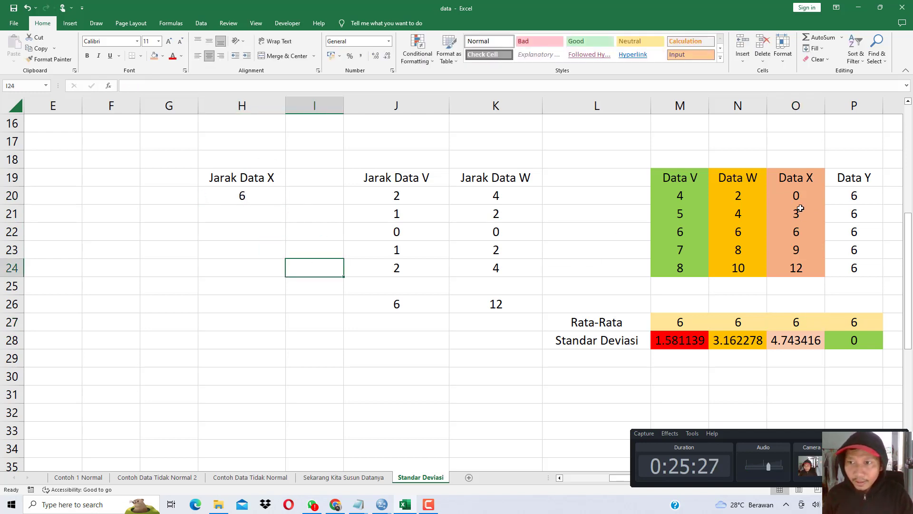
Step: Enter 3 in H21 as the distance of the Data X value in O21 from its average
click(800, 208)
click(797, 323)
click(261, 207)
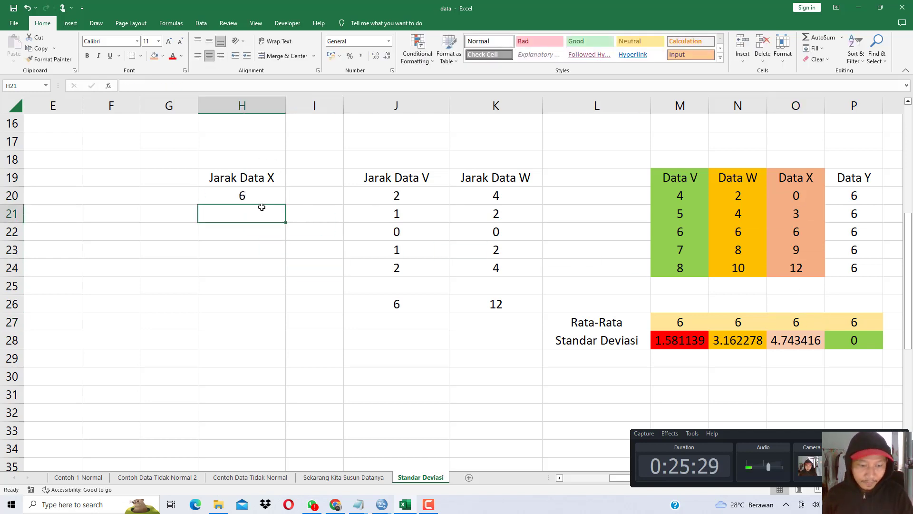
text(3)
click(275, 252)
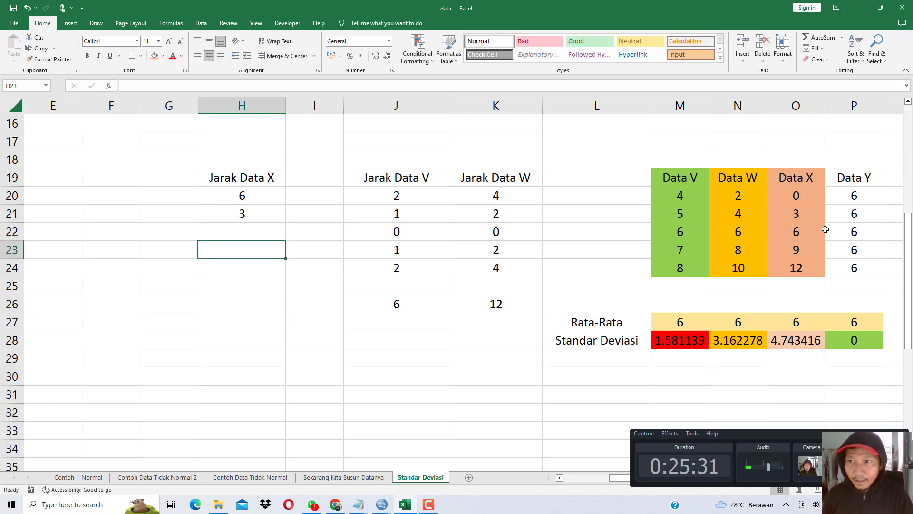
Step: Enter 0 in H22 as the distance of the Data X value in O22 from its average
click(807, 231)
click(796, 322)
click(231, 236)
text(0)
click(424, 282)
click(799, 233)
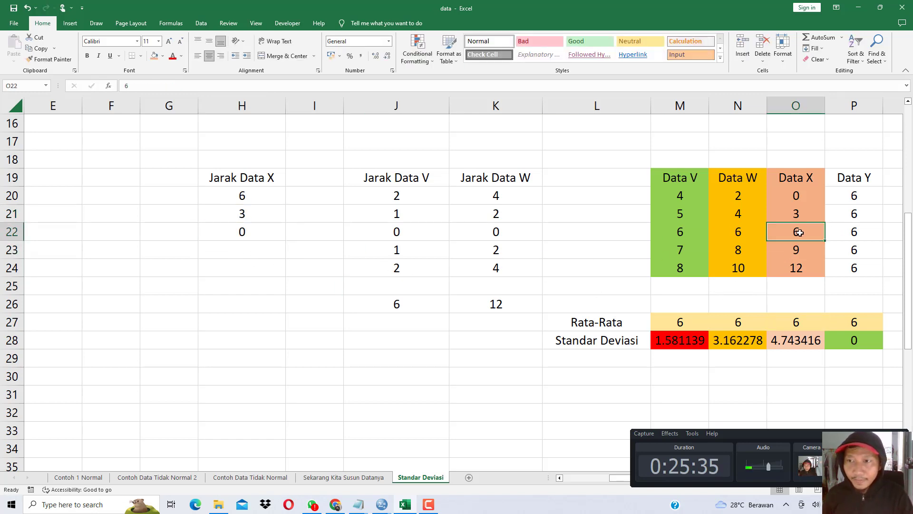
Step: Enter 3 in H23 as the distance of the Data X value in O23 from its average
click(803, 249)
click(803, 320)
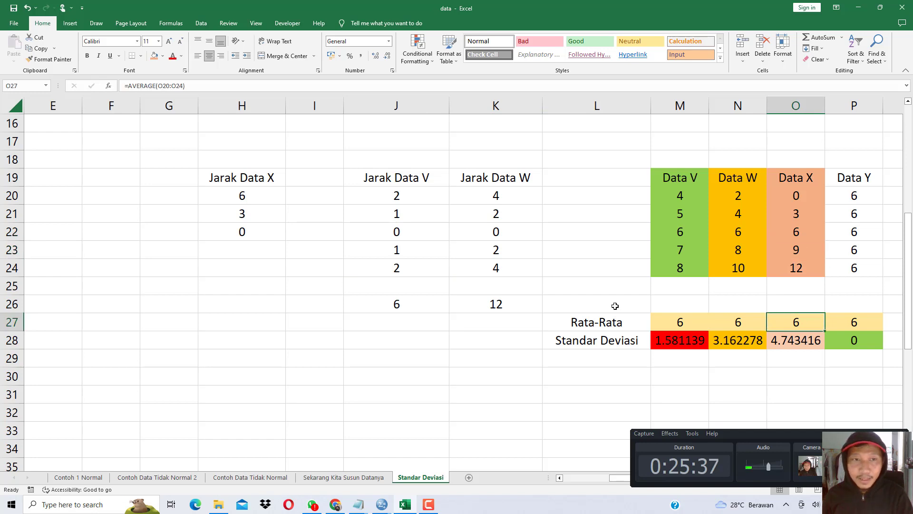
click(271, 258)
text(3)
click(306, 310)
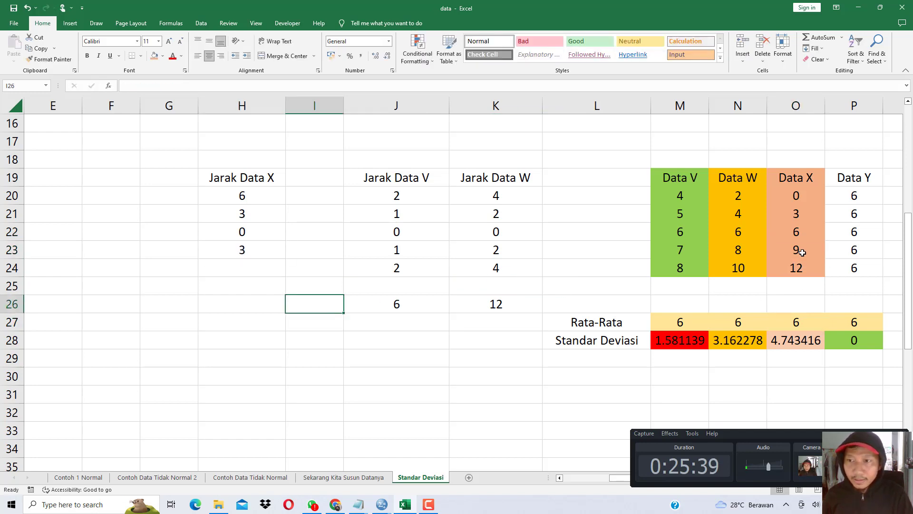
Step: Enter 6 in H24 as the distance of the Data X value in O24 from its average
click(804, 270)
click(796, 322)
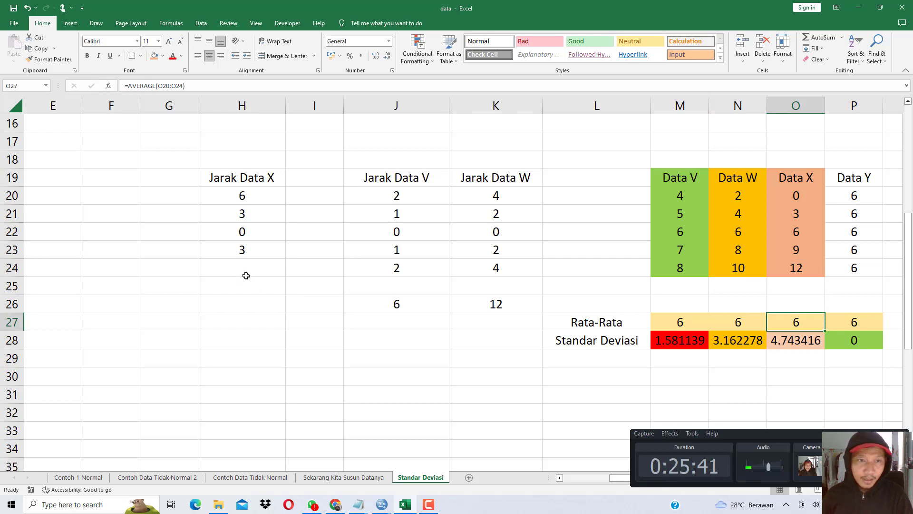
click(246, 270)
text(6)
Step: Total the Data X distances H20:H24 in H26 with a SUM formula
click(241, 302)
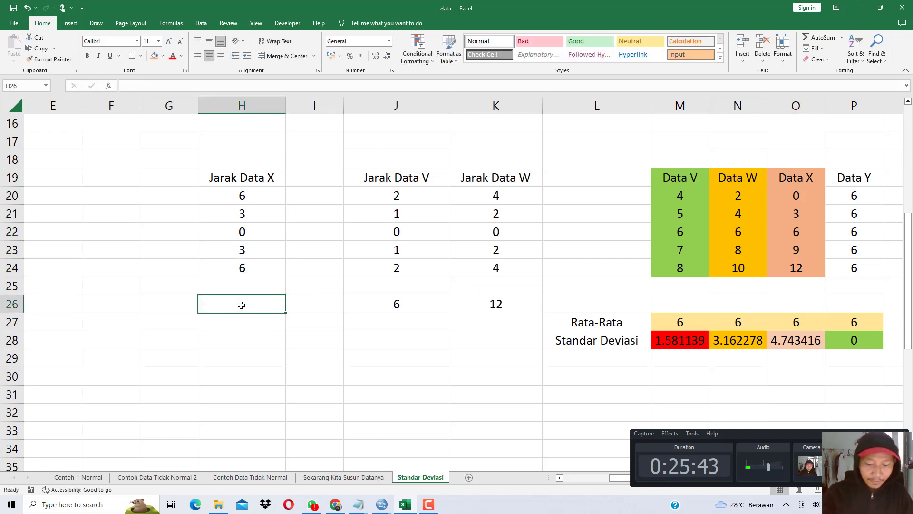
text(=sum()
drag(248, 201, 254, 263)
text())
key(Return)
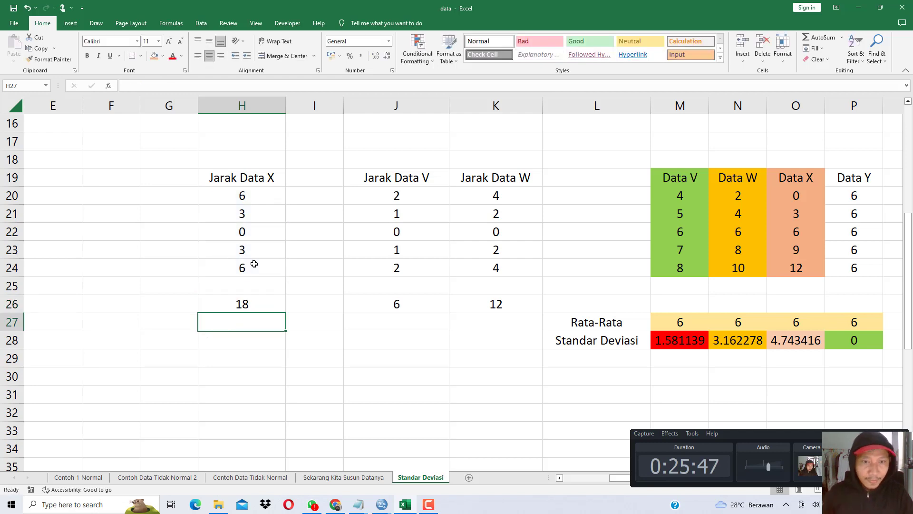
Step: Compare the distance totals in row 26 with the Data X standard deviation, the source values and the individual distances
click(239, 302)
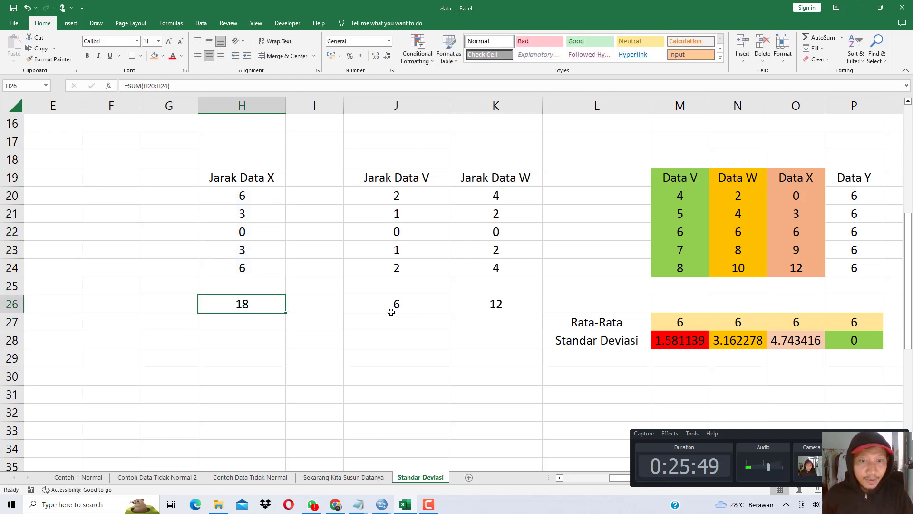
drag(391, 313, 474, 306)
click(813, 343)
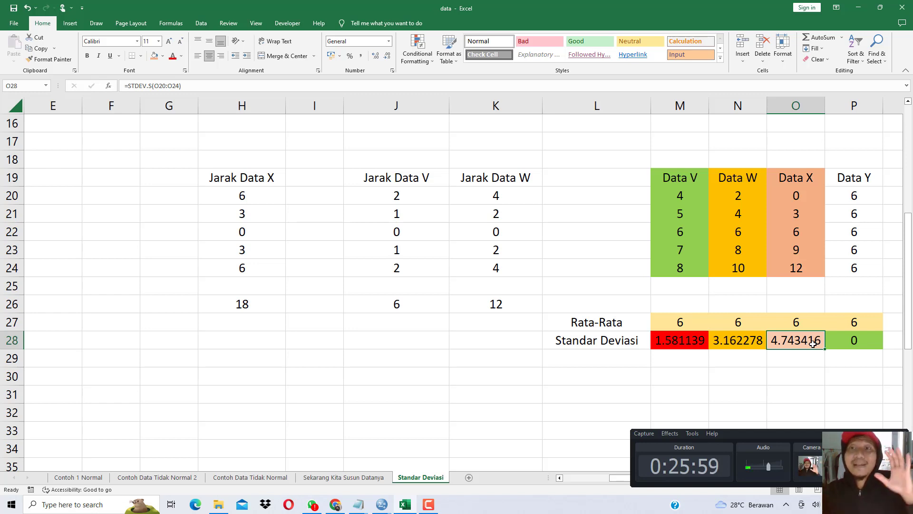
drag(693, 190, 856, 266)
drag(226, 197, 483, 269)
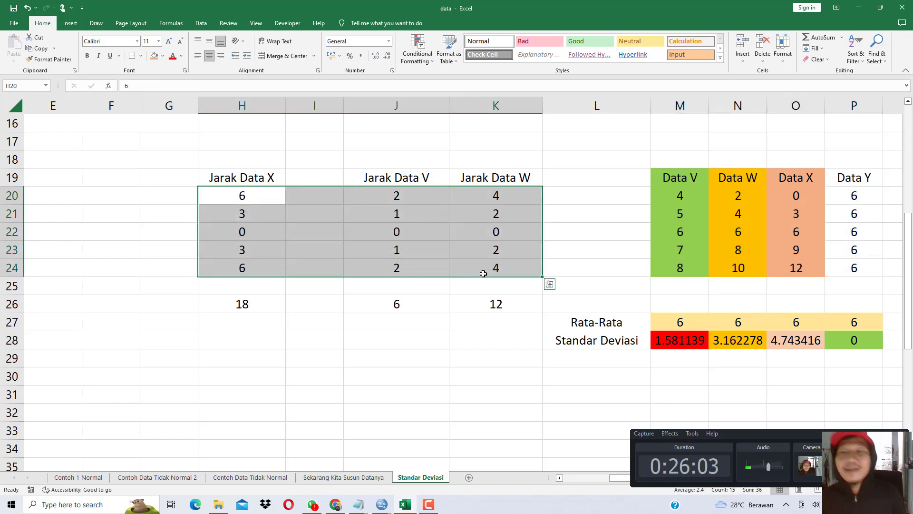
Step: Add the heading "Jarak Data Y" in G19 and widen column G to fit it
drag(687, 327, 831, 323)
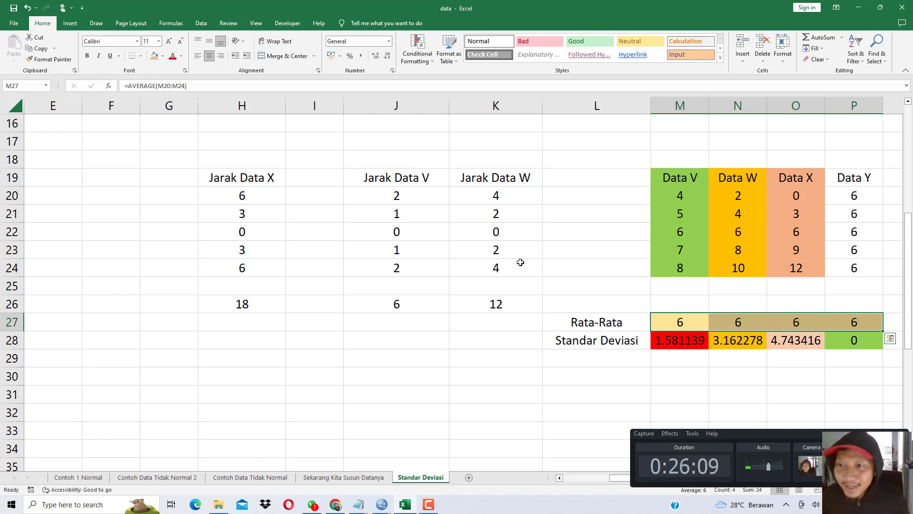
drag(871, 197, 872, 264)
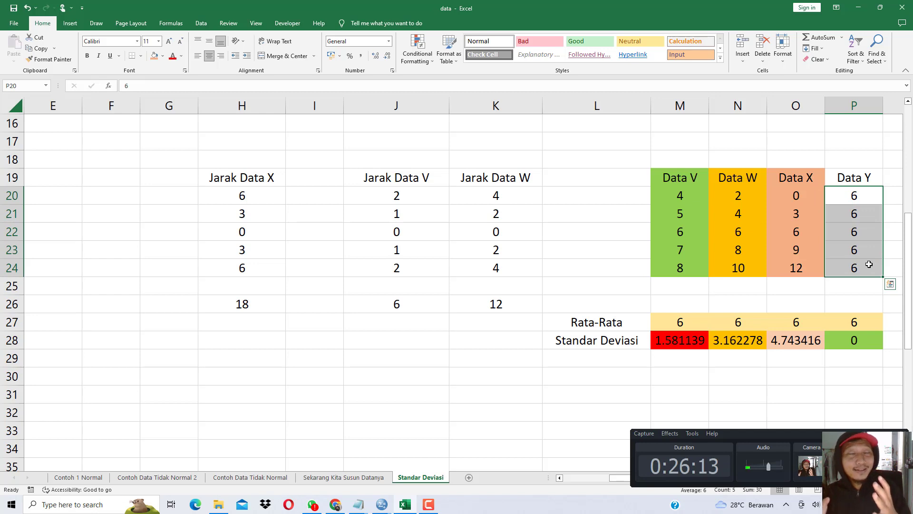
click(868, 343)
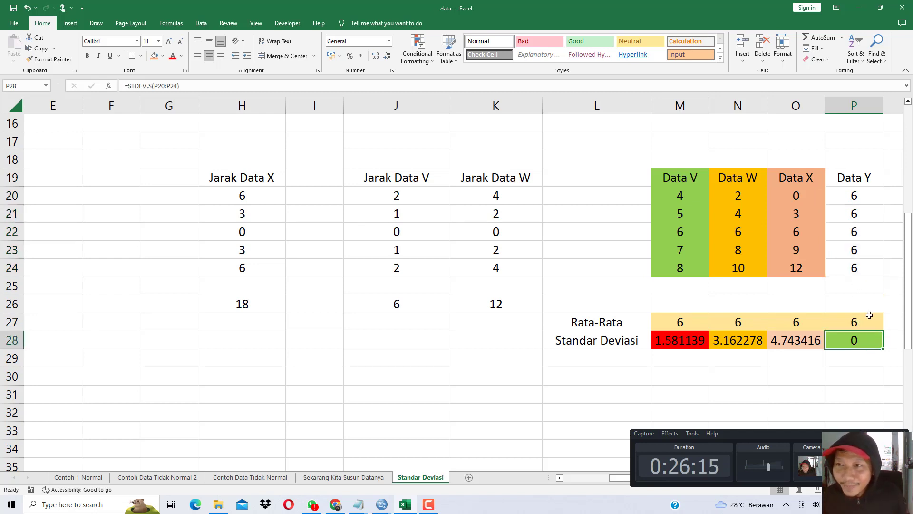
click(161, 169)
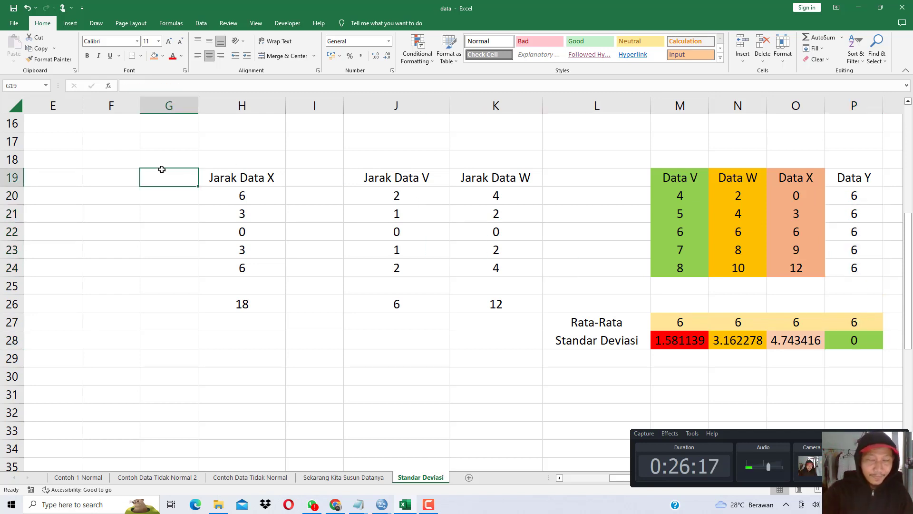
text(Jarak Data Y)
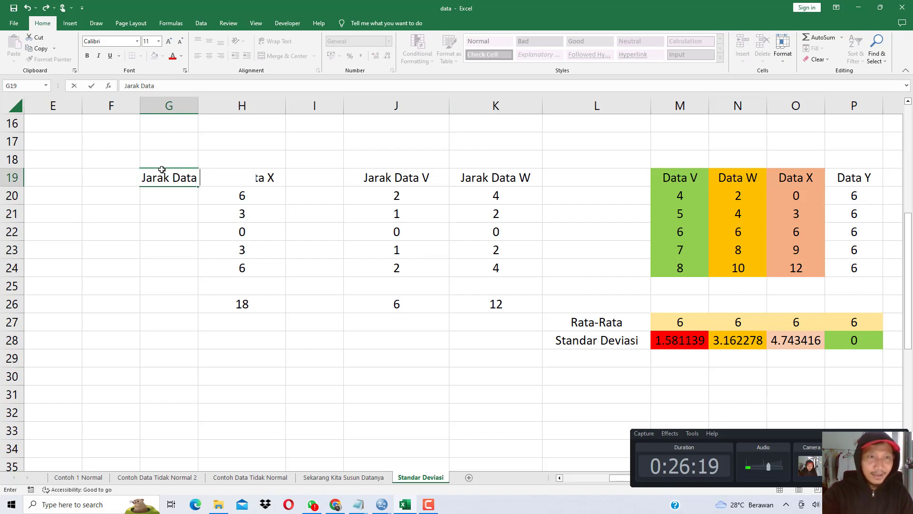
key(Tab)
drag(198, 106, 244, 106)
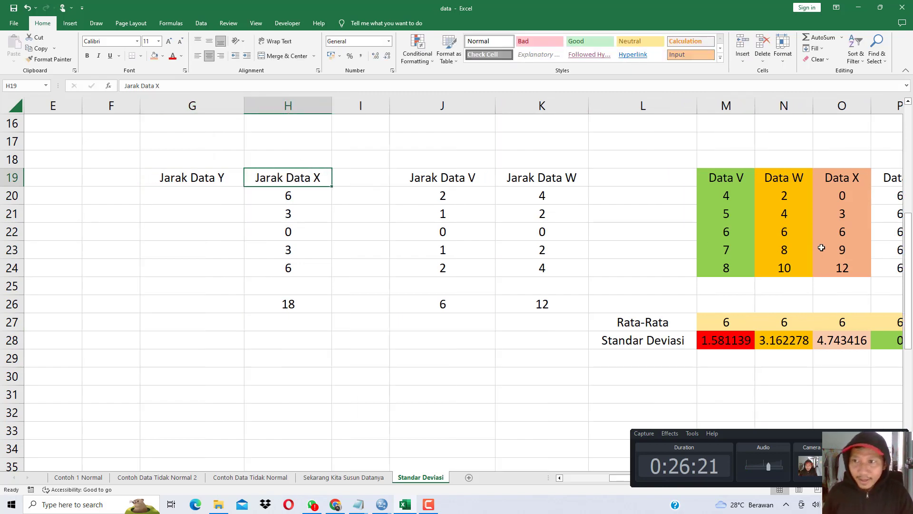
Step: Enter 0 in G20 and G21 as the distances of the Data Y values in P20 and P21 from their average
scroll(684, 333, down, 1)
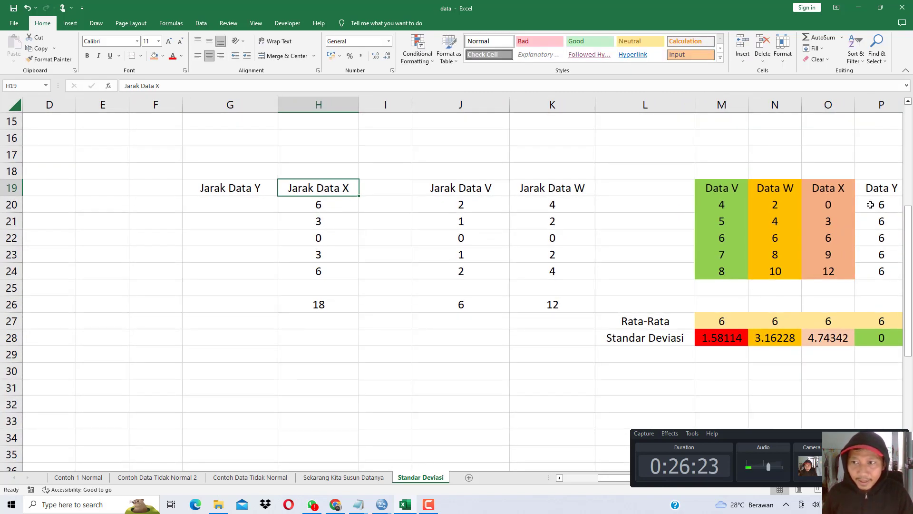
click(879, 317)
click(239, 199)
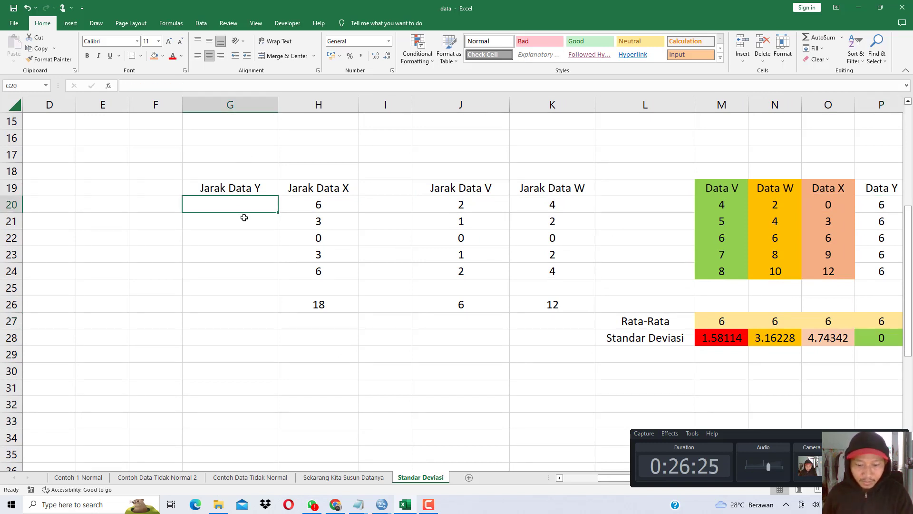
text(0)
click(271, 267)
click(881, 222)
click(880, 319)
click(257, 217)
text(0)
click(319, 305)
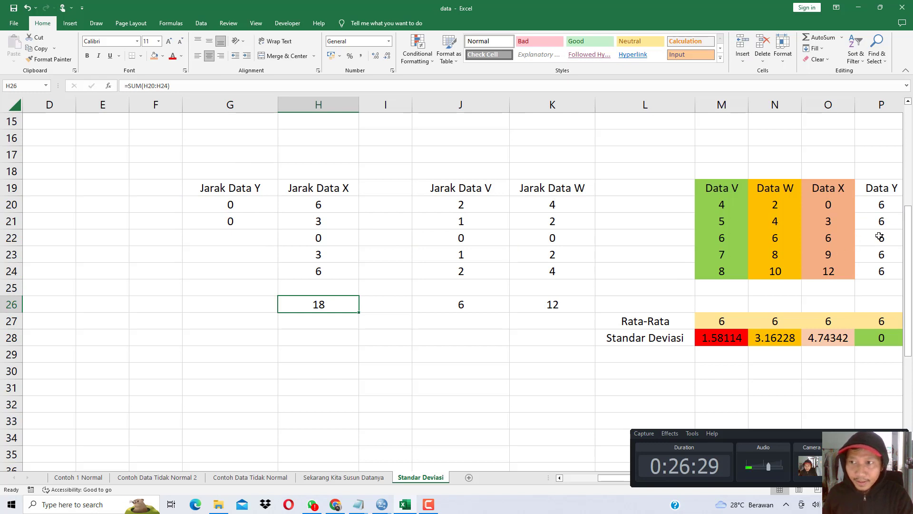
Step: Enter 0 in G22, G23 and G24 as the distances of the Data Y values in P22:P24 from their average
click(878, 319)
click(251, 236)
text(0)
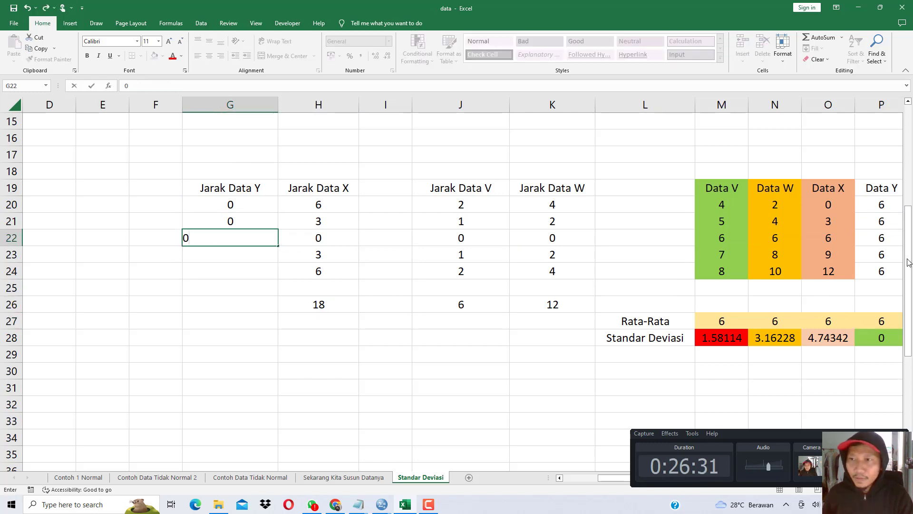
click(879, 320)
click(262, 254)
text(0)
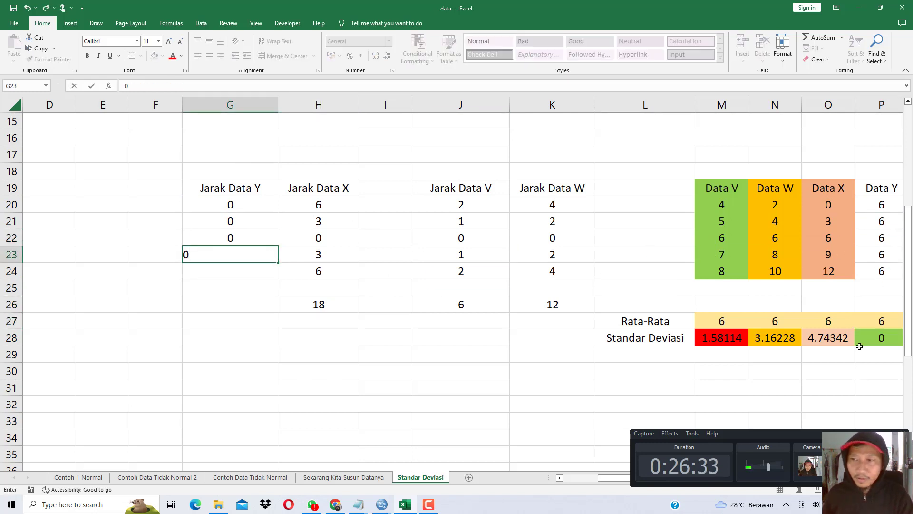
click(881, 271)
click(880, 318)
click(259, 270)
text(0)
Step: Total the Data Y distances G20:G24 in G26 with a SUM formula
click(245, 300)
text(=sum()
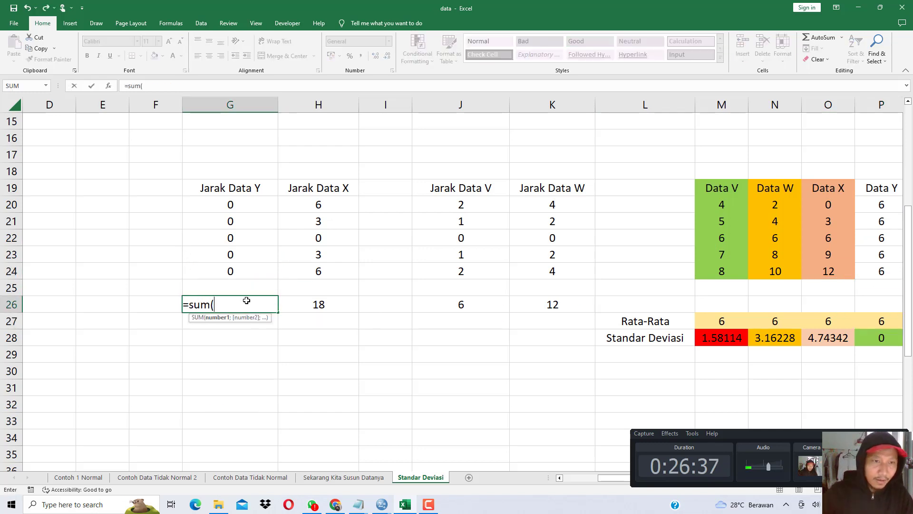
drag(242, 200, 244, 264)
text())
key(Return)
Step: Review the Data Y values in P20:P24 alongside the other data sets and the distance totals
key(Right)
key(Right)
key(Right)
key(Right)
key(Right)
key(Right)
key(Right)
key(Right)
key(Right)
key(Right)
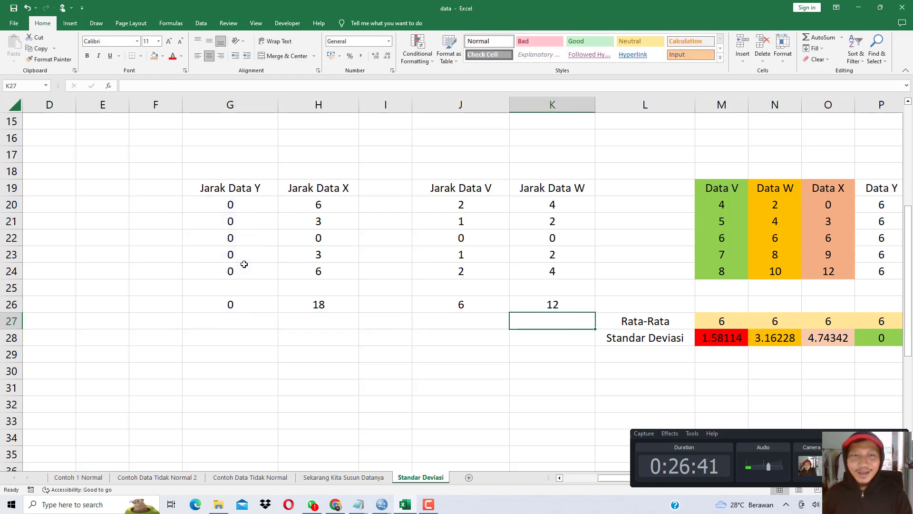
scroll(761, 247, right, 1)
drag(738, 201, 732, 266)
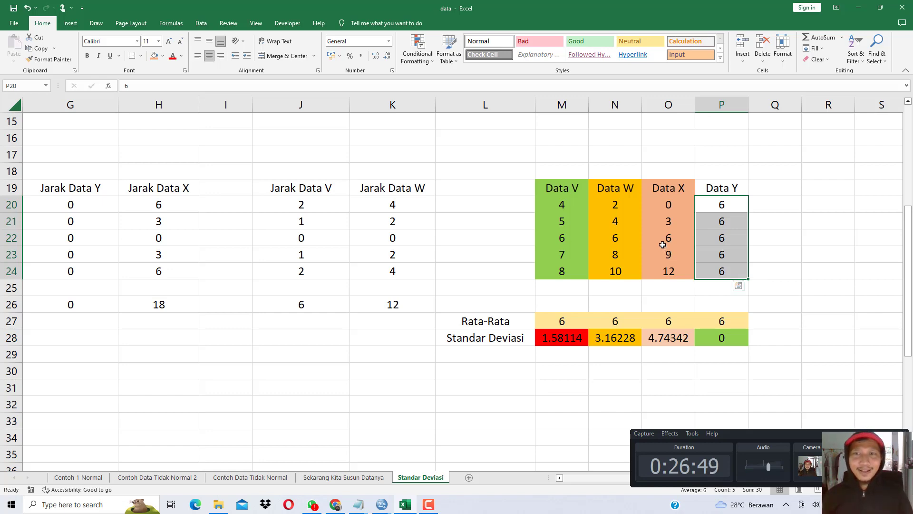
scroll(671, 256, down, 1)
click(580, 254)
scroll(581, 255, down, 1)
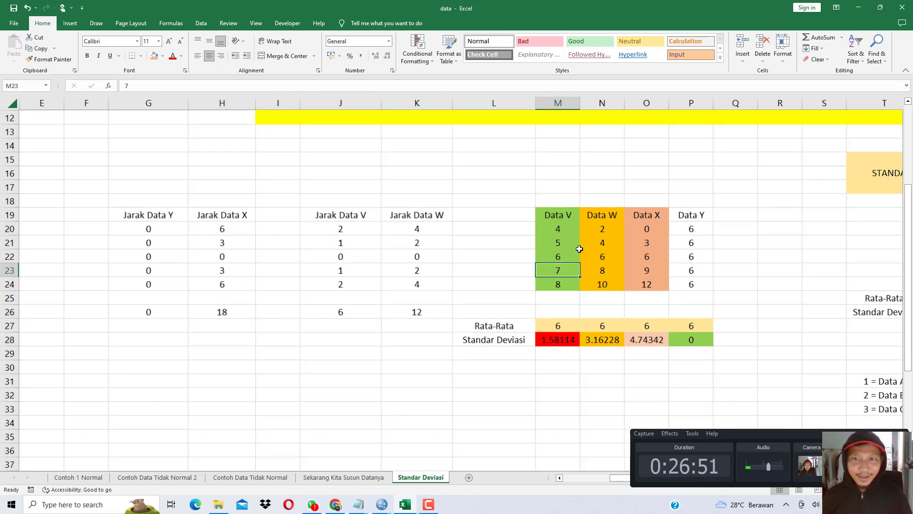
Step: Fill the Data A, B and C averages in U25:W25 with the same orange as the Data X column
drag(613, 478, 716, 495)
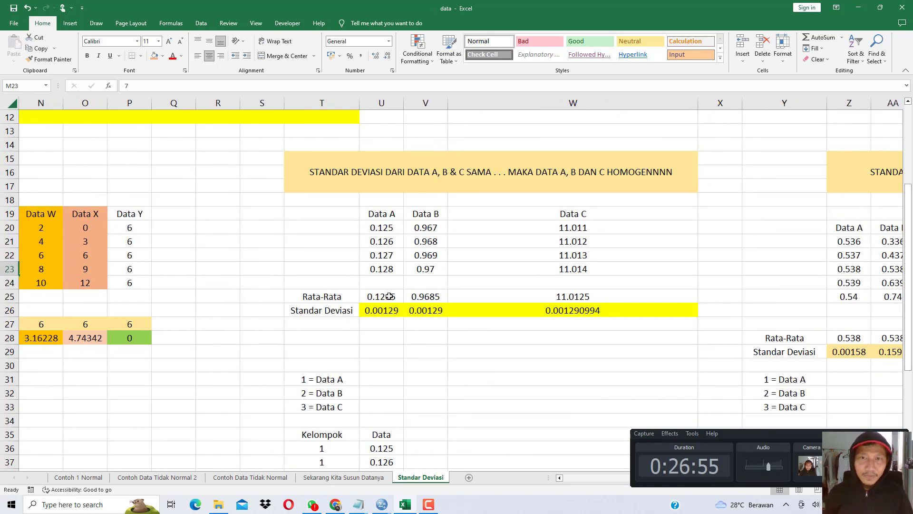
scroll(389, 297, up, 2)
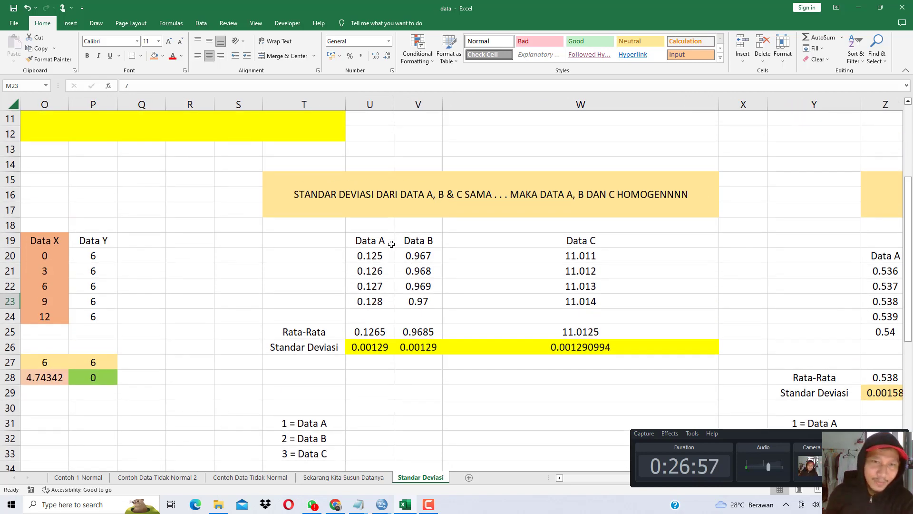
drag(380, 241, 374, 301)
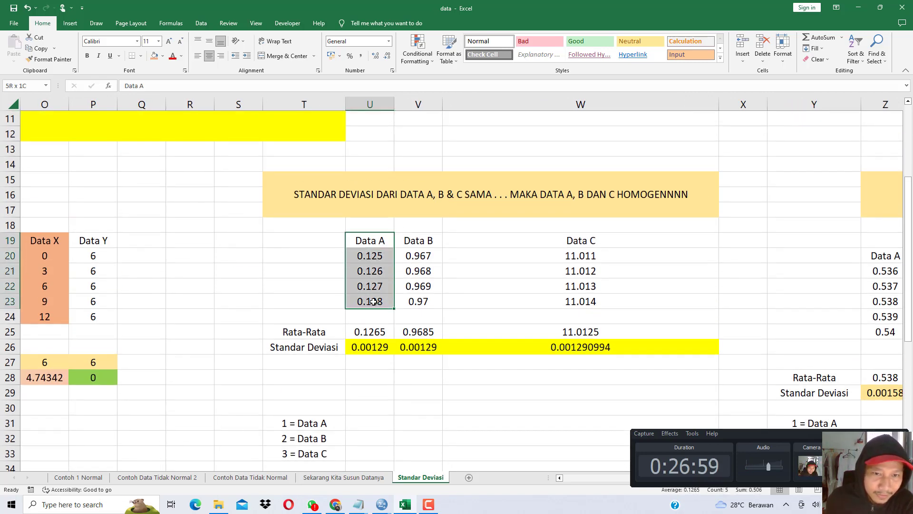
drag(421, 241, 421, 301)
drag(576, 240, 599, 294)
drag(382, 331, 542, 328)
drag(462, 251, 523, 332)
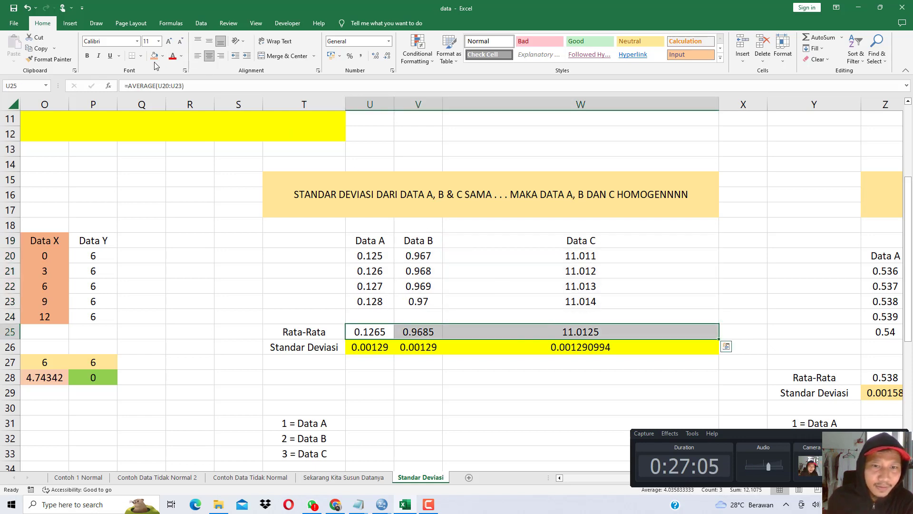
click(154, 56)
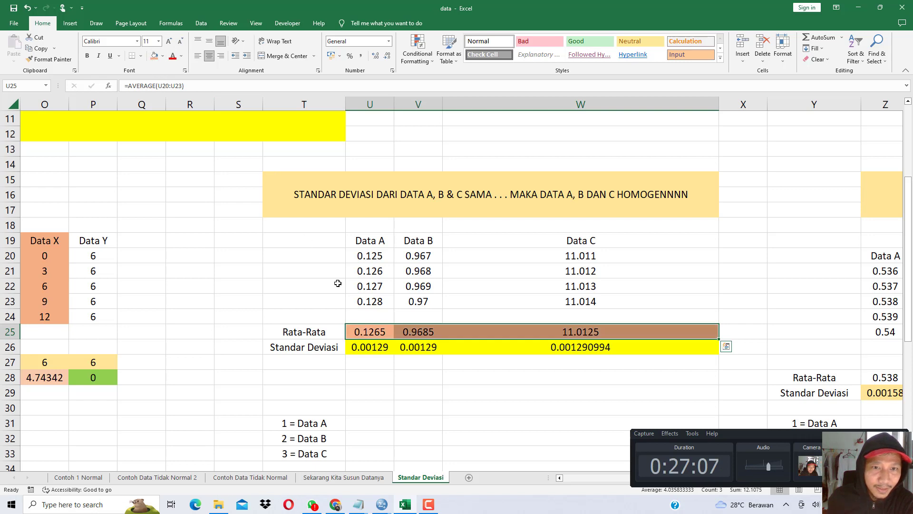
Step: Clear the averages in U25:W25 and the standard deviations in U26:W26, keeping their fill colours
click(375, 332)
key(ctrl+z)
key(ctrl+z)
key(ctrl+z)
key(ctrl+z)
key(ctrl+z)
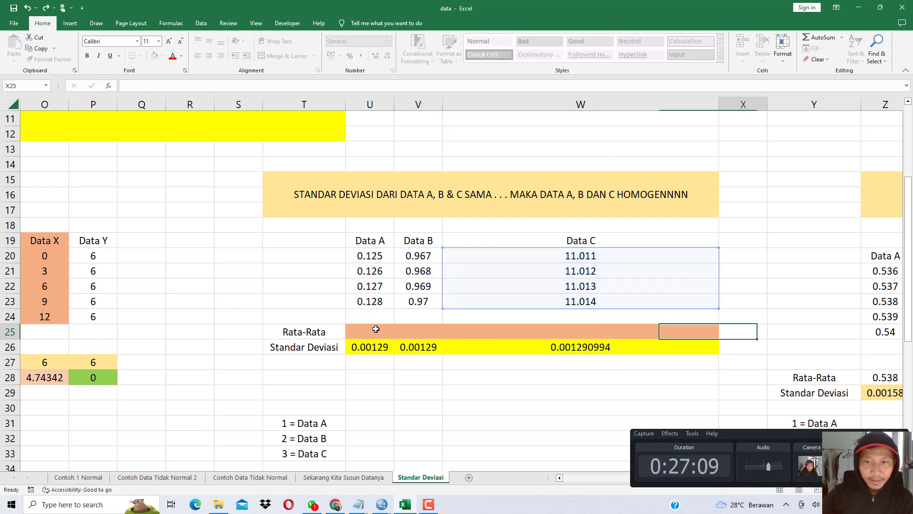
key(ctrl+z)
key(ctrl+z)
key(ctrl+z)
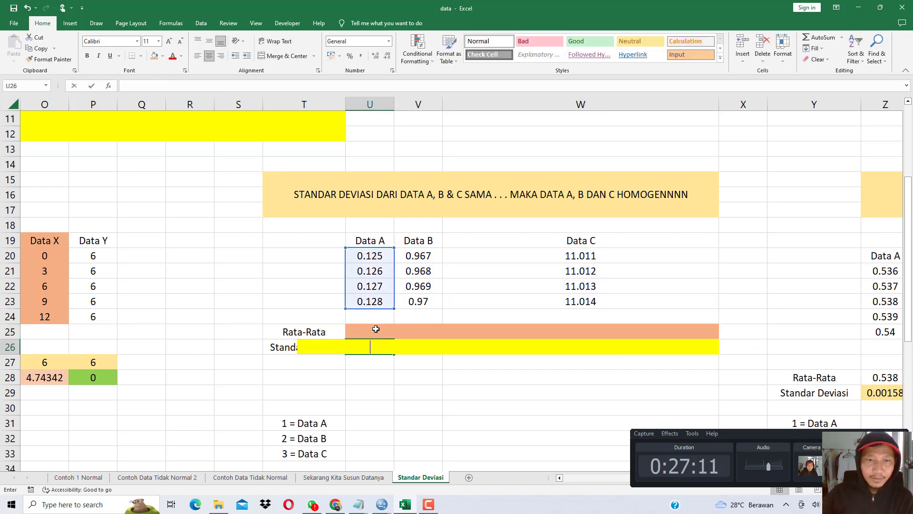
Step: Calculate the Data A average in U25 with AVERAGE over U20:U23 and copy the formula across to W25
text(=ave)
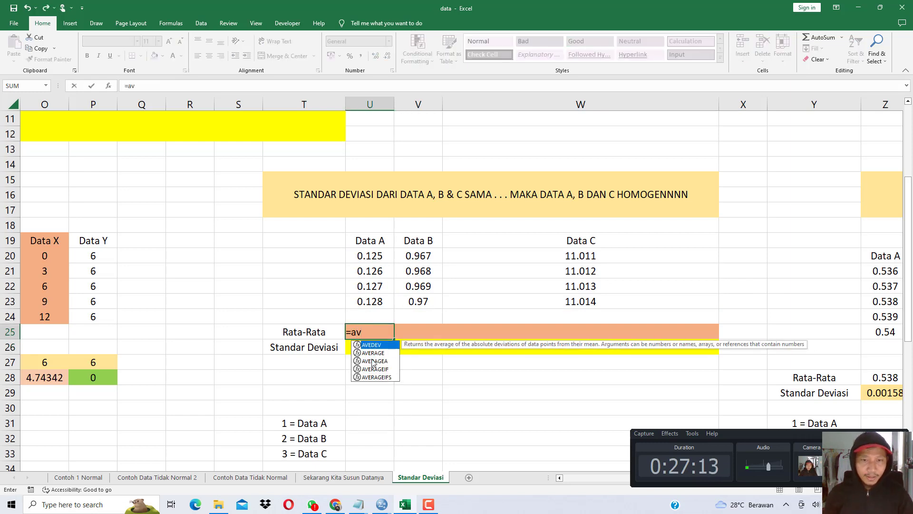
double_click(377, 358)
drag(376, 257, 378, 298)
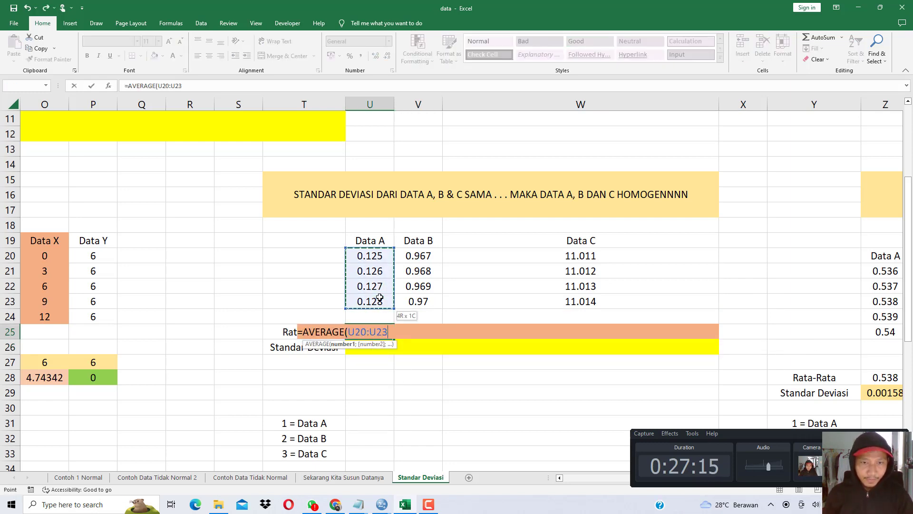
key(Return)
click(389, 334)
drag(392, 338, 600, 333)
Step: Compare the averages of Data A, B and C in row 25 with their source values
click(376, 376)
click(366, 241)
click(376, 329)
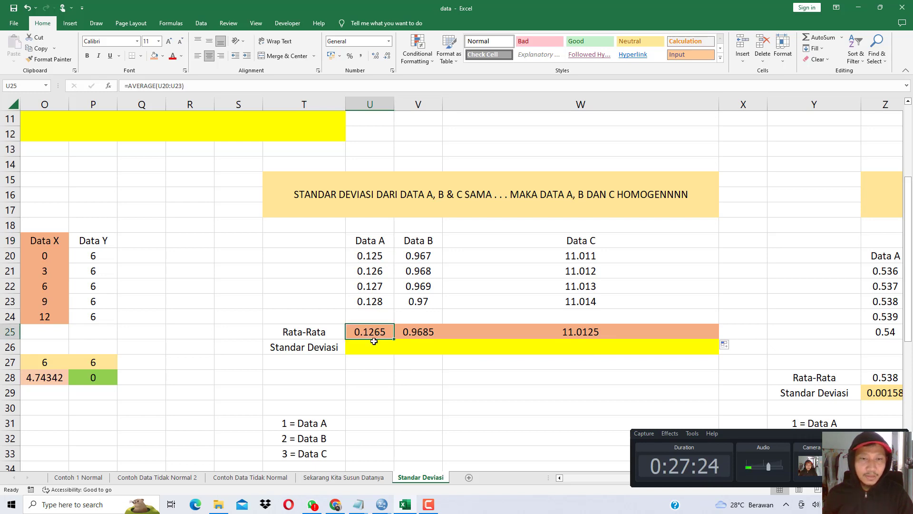
click(432, 240)
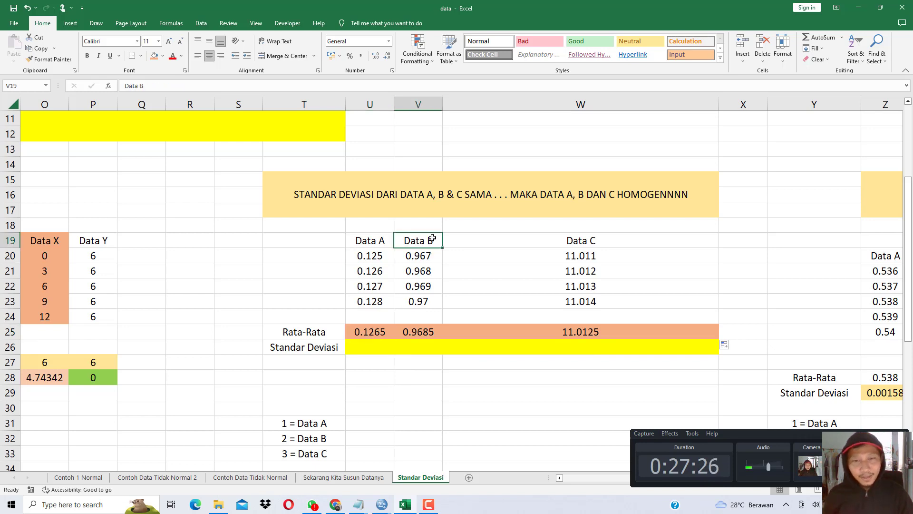
click(422, 332)
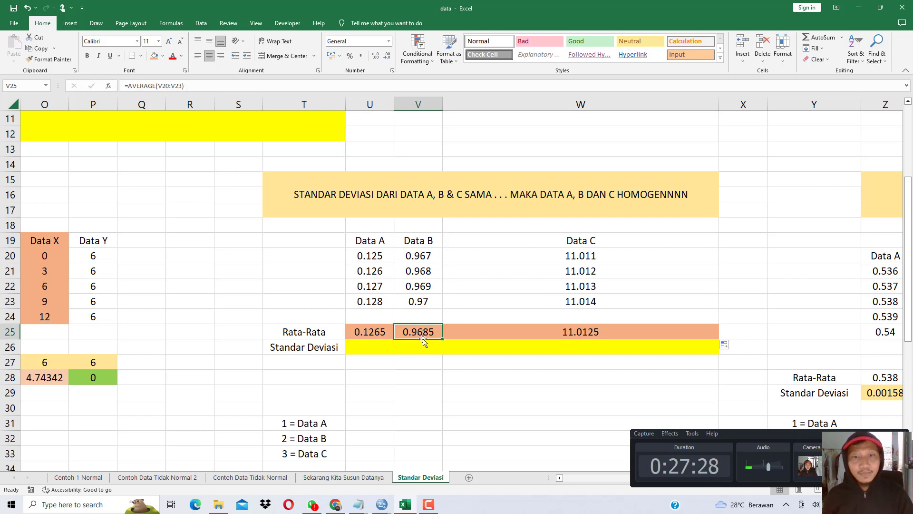
click(594, 241)
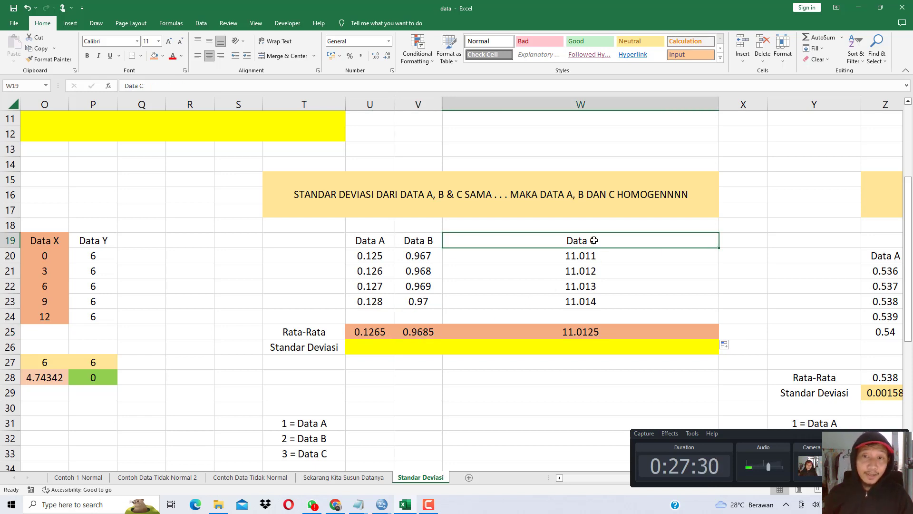
click(593, 334)
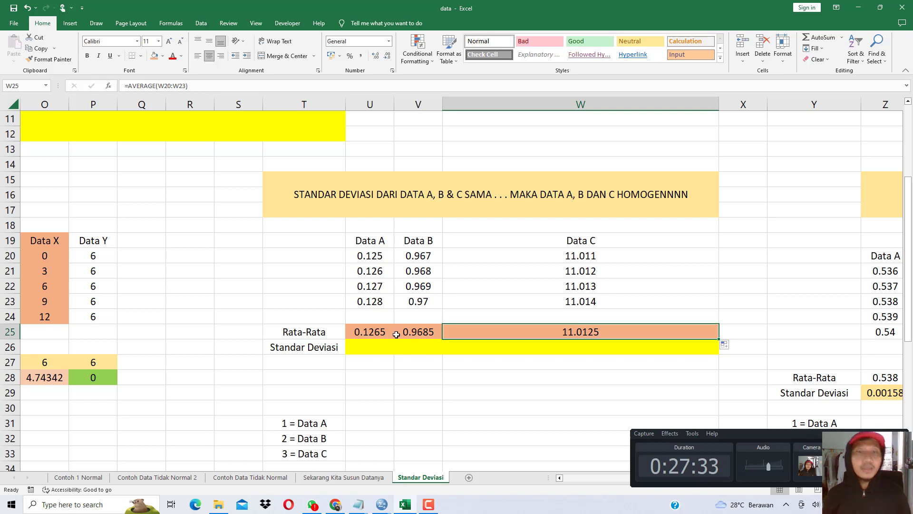
click(397, 336)
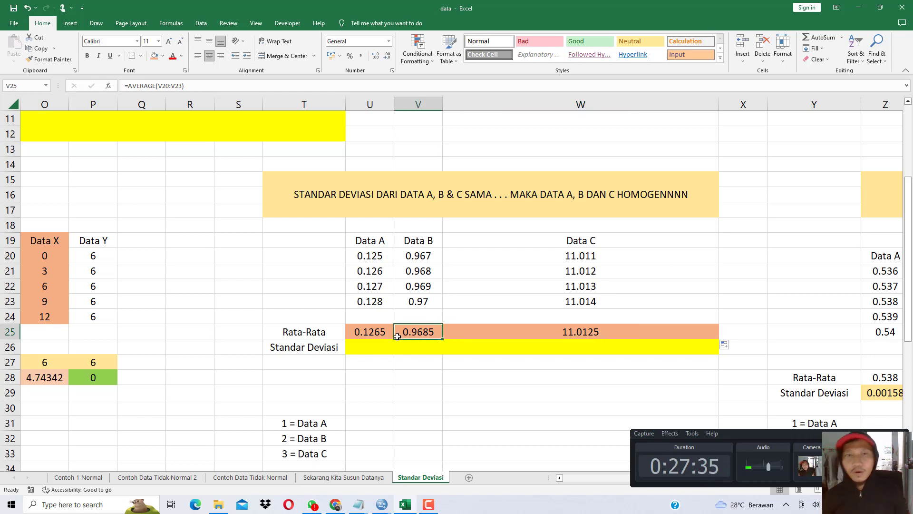
click(377, 240)
click(414, 255)
click(581, 256)
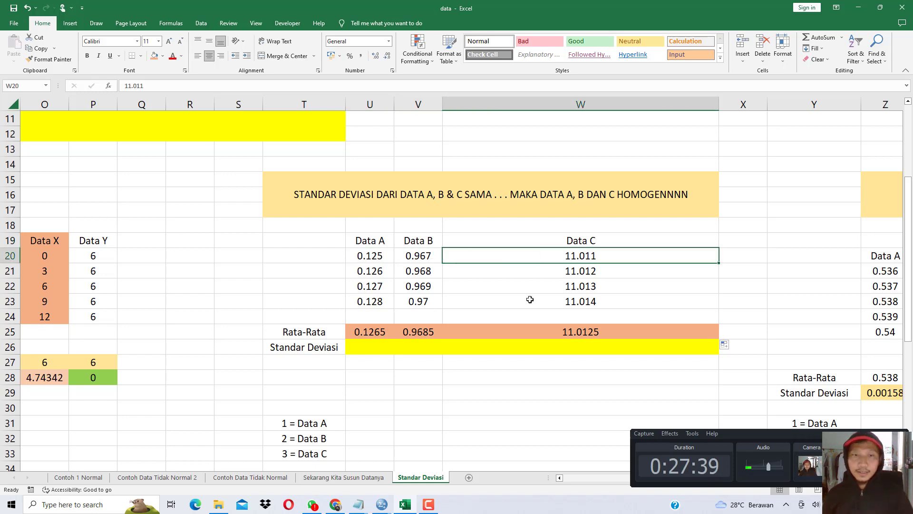
click(378, 334)
click(414, 336)
click(572, 330)
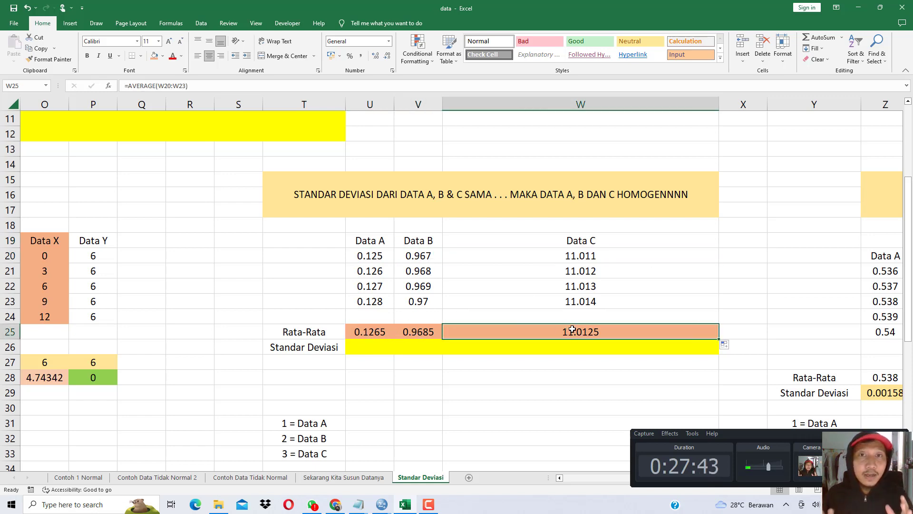
Step: Calculate the Data A standard deviation in U26 with STDEV.S over U20:U23
click(373, 346)
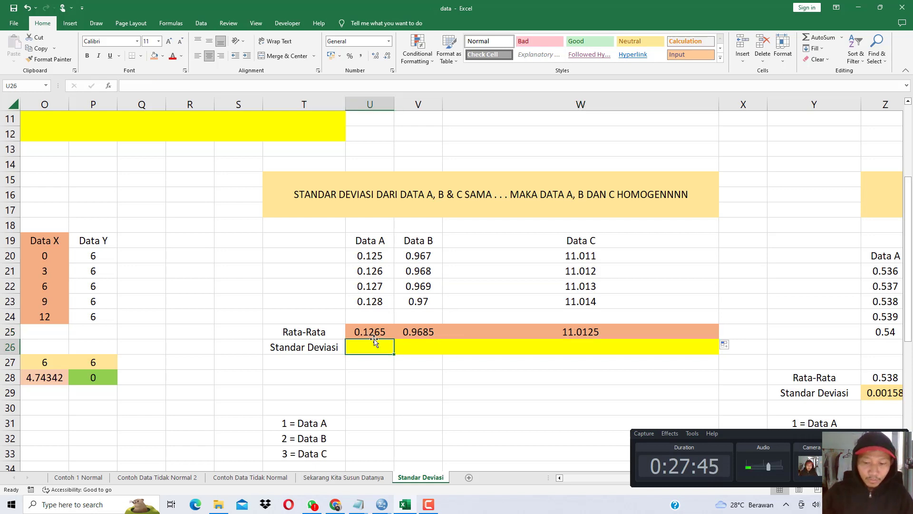
text(=std)
double_click(386, 368)
drag(373, 259, 373, 300)
key(Return)
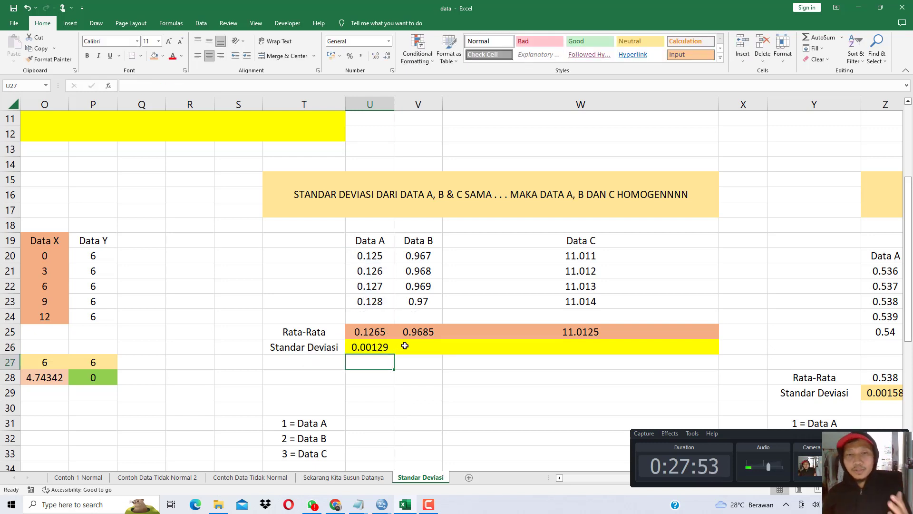
Step: Copy the standard deviation formula from U26 to V26 for Data B and check it against the Data B column
click(389, 347)
drag(394, 354, 438, 351)
click(423, 352)
click(436, 248)
click(420, 350)
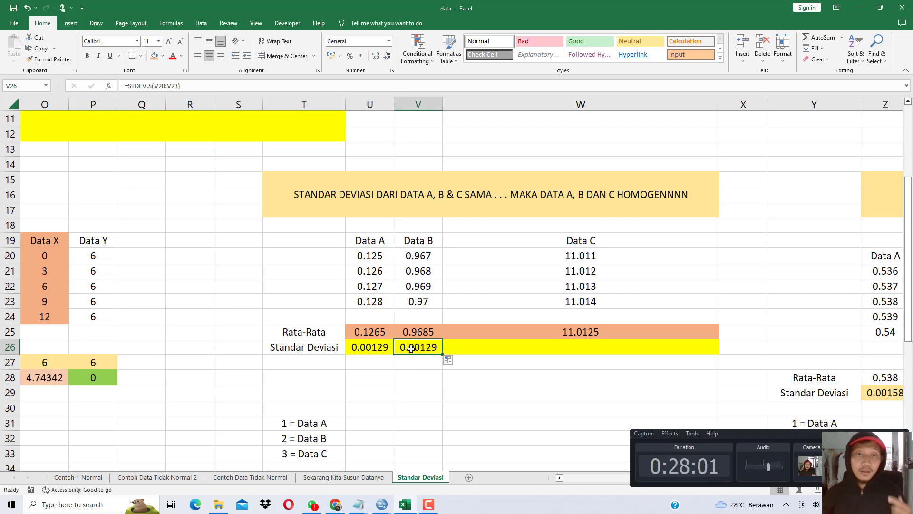
Step: Copy the standard deviation formula from V26 to W26 for Data C and compare the averages and deviations in rows 25 and 26
drag(445, 354, 516, 355)
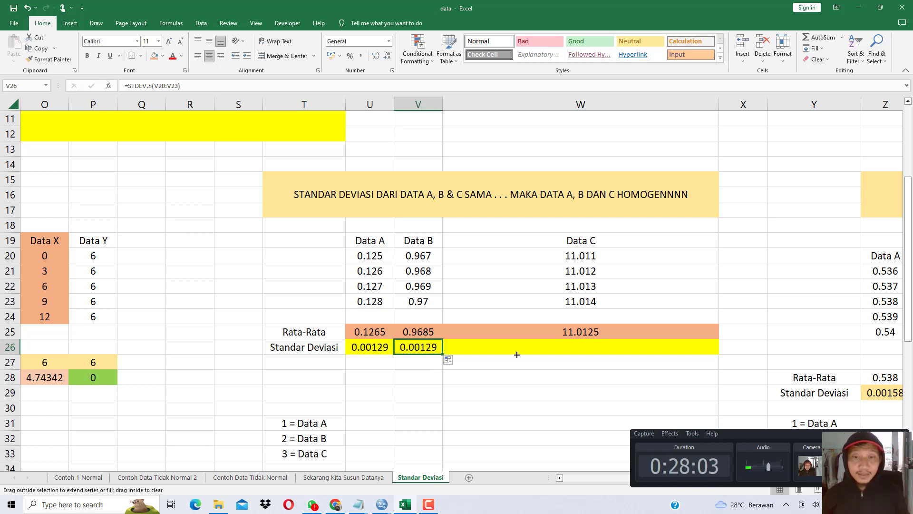
drag(572, 351, 600, 350)
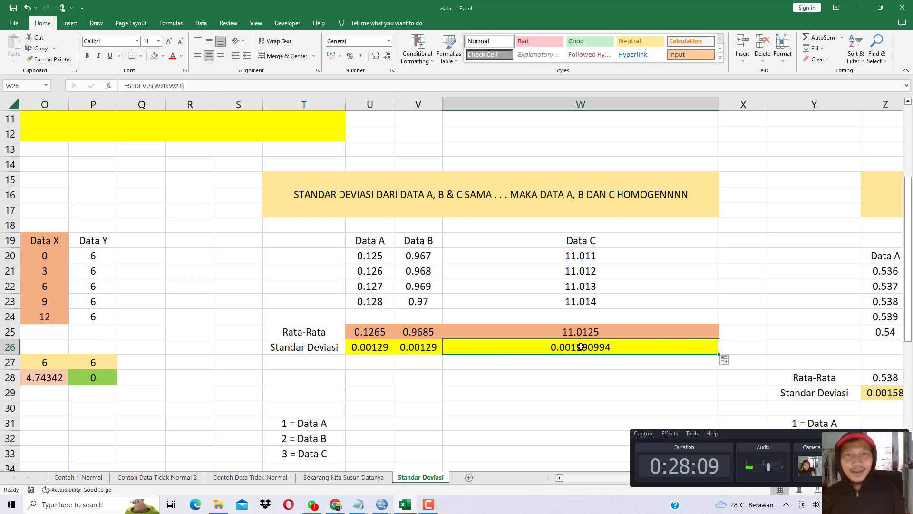
drag(377, 244, 377, 286)
drag(422, 244, 433, 282)
drag(581, 240, 580, 285)
drag(386, 331, 541, 327)
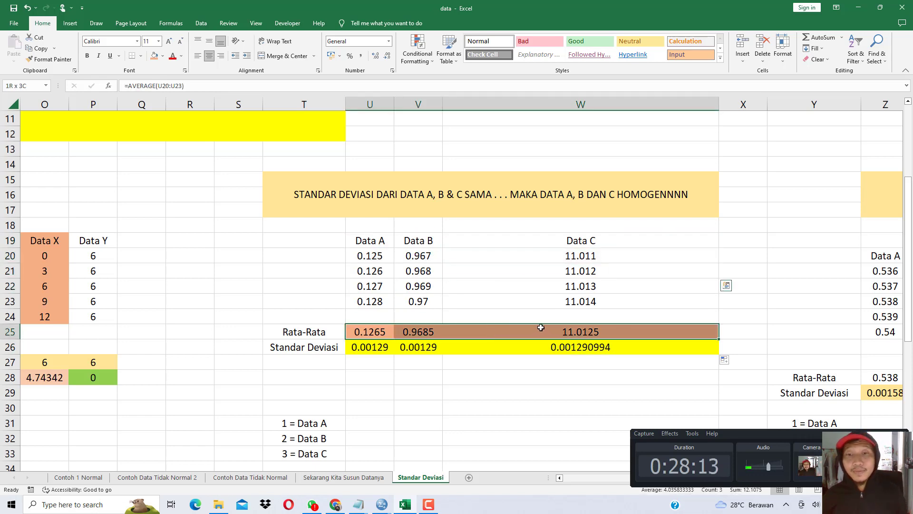
drag(381, 348, 556, 342)
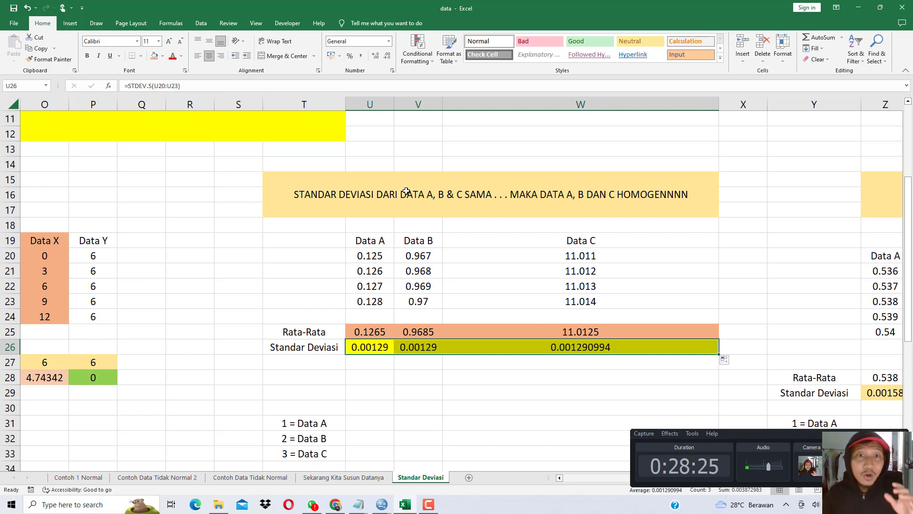
Step: Review the source values of Data A, Data B and Data C below their headings in row 19
drag(371, 240, 366, 285)
drag(418, 240, 429, 283)
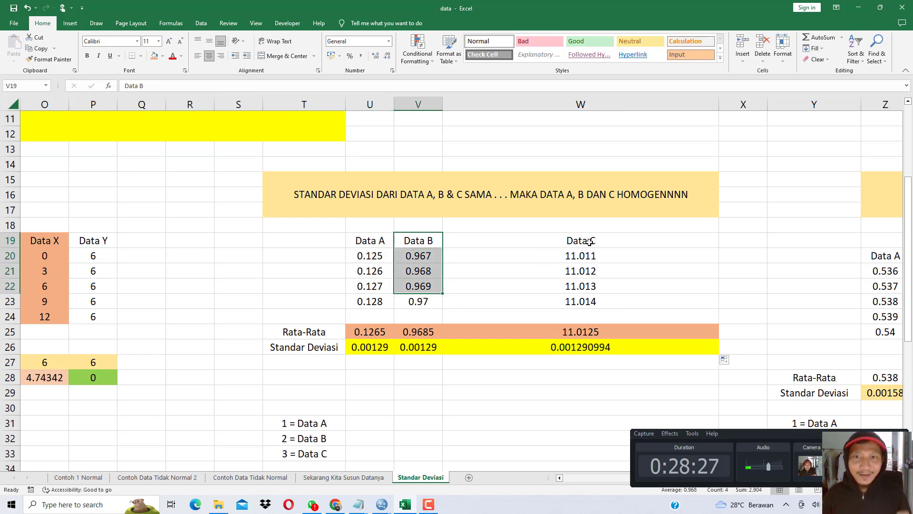
drag(559, 241, 534, 271)
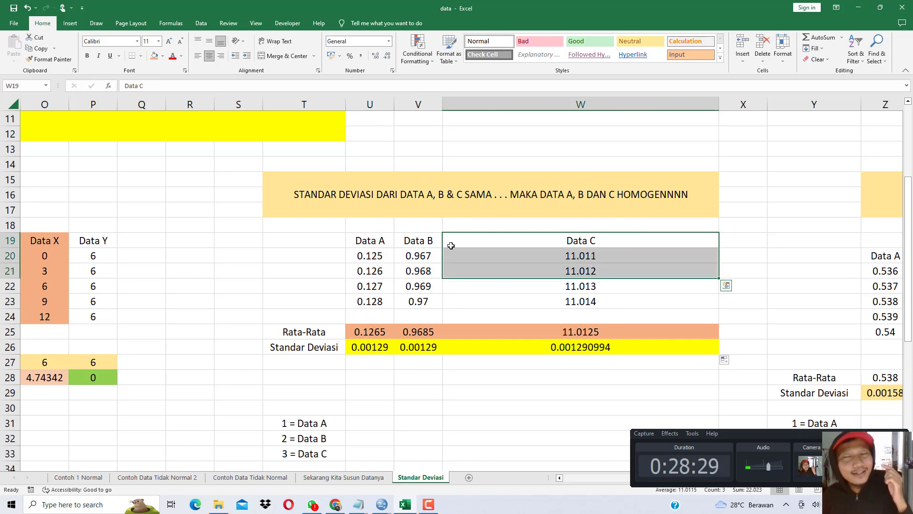
drag(371, 240, 371, 301)
drag(418, 240, 423, 277)
drag(542, 240, 551, 264)
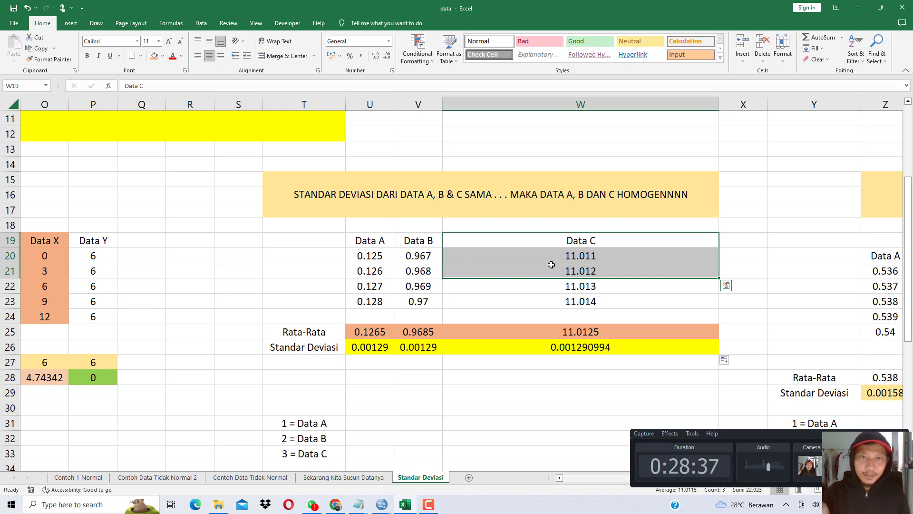
Step: Compare the Data A, B and C columns one by one with their standard deviations in U26:W26
drag(376, 238, 392, 283)
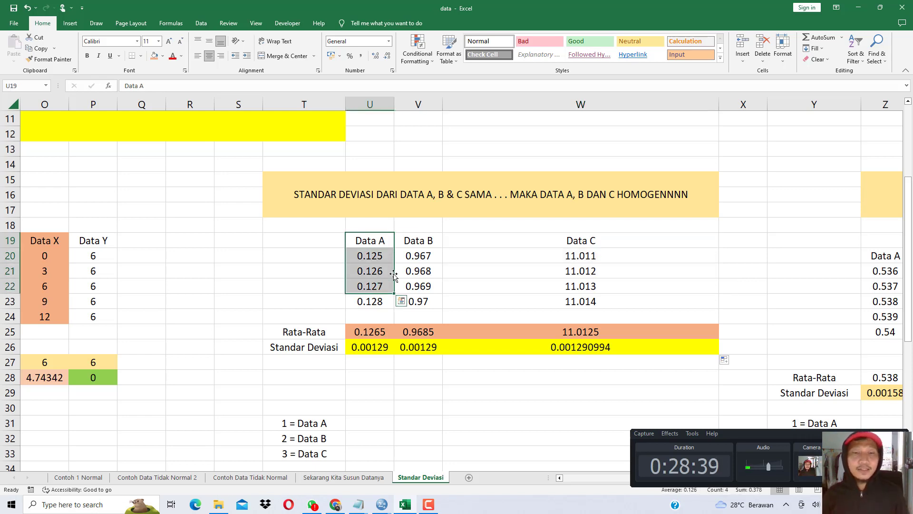
click(386, 350)
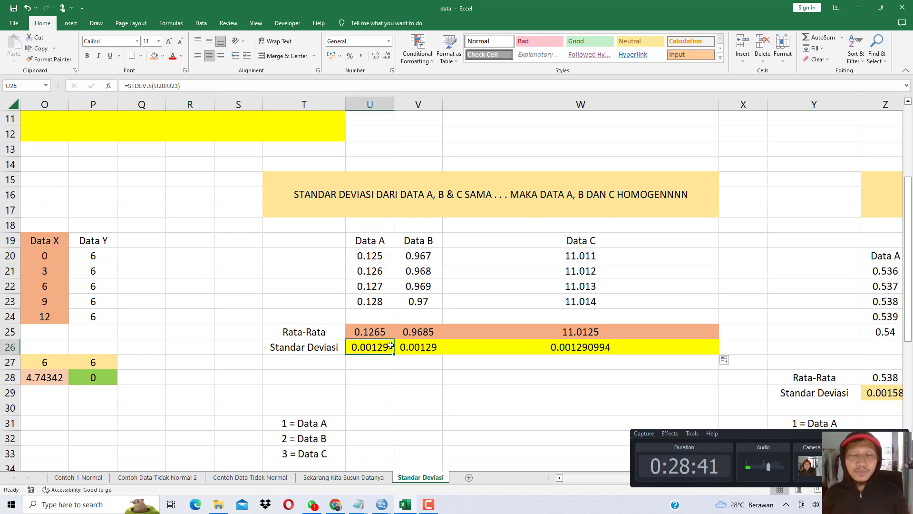
drag(431, 242, 431, 289)
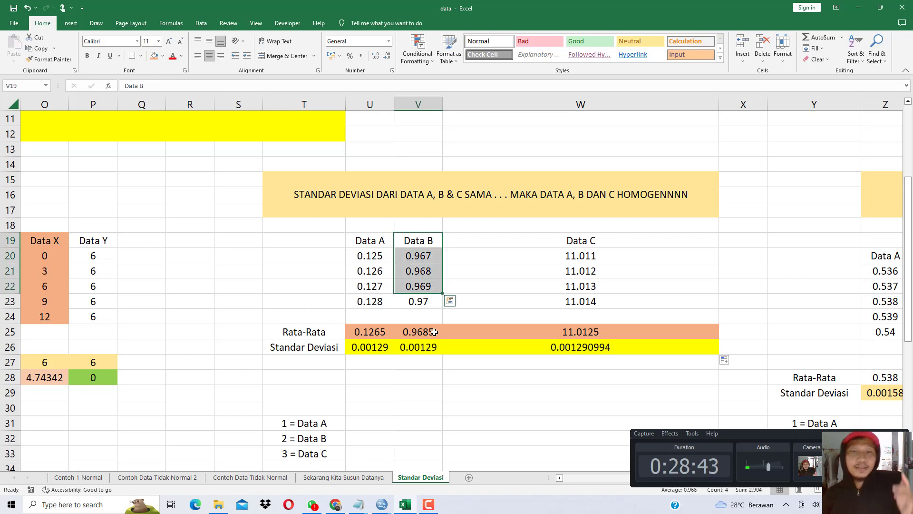
click(432, 348)
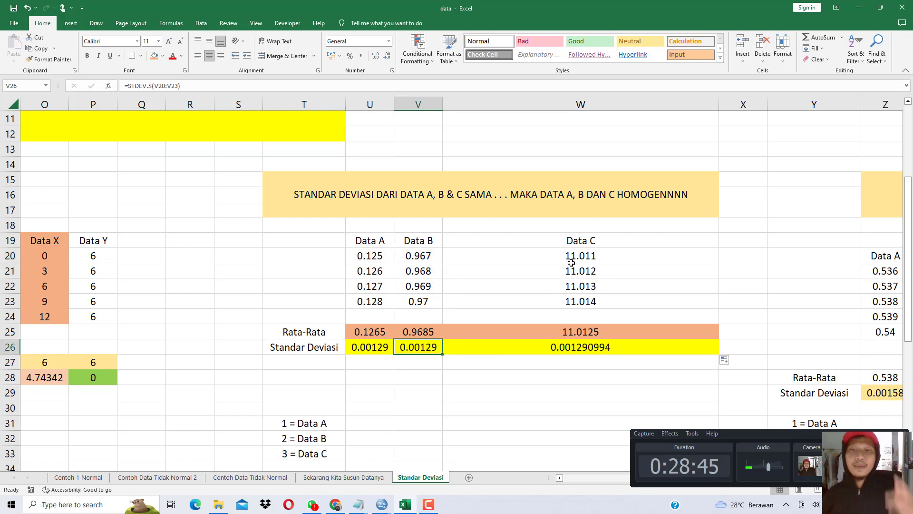
drag(571, 240, 575, 271)
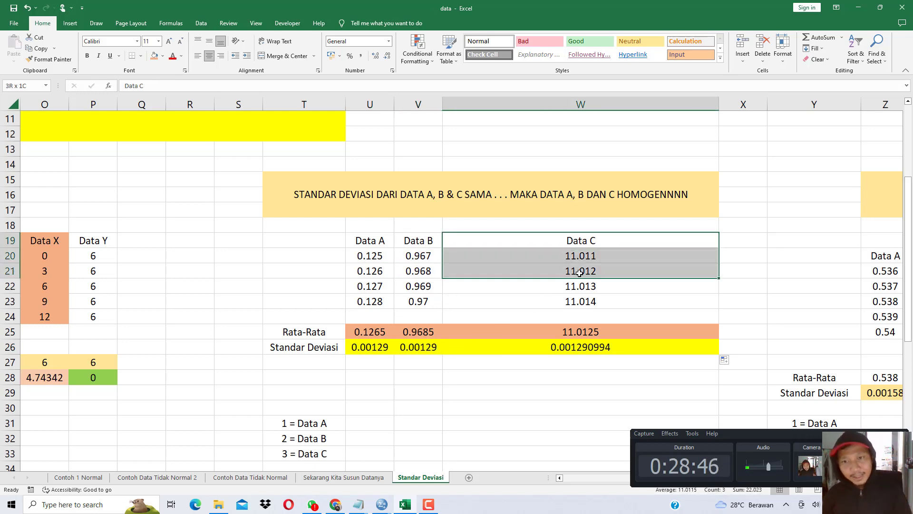
click(564, 349)
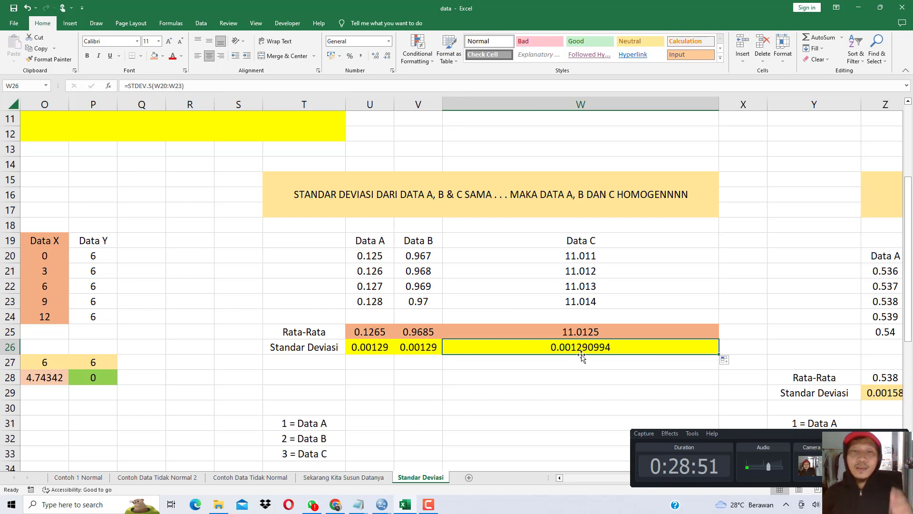
drag(359, 345, 564, 357)
click(511, 354)
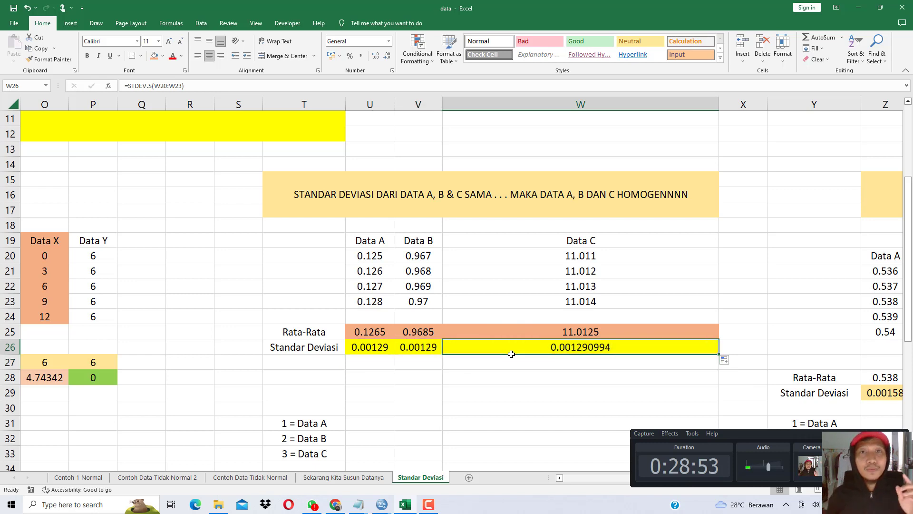
click(480, 270)
drag(361, 347, 537, 349)
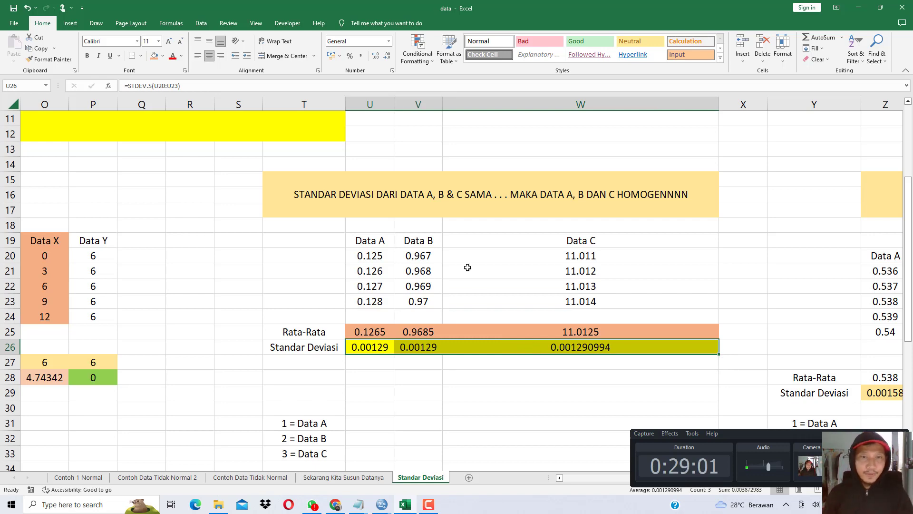
Step: Copy the Data A, B and C table in U19:W23 to a new worksheet, starting at J12
scroll(463, 276, down, 2)
drag(373, 153, 504, 212)
key(ctrl+c)
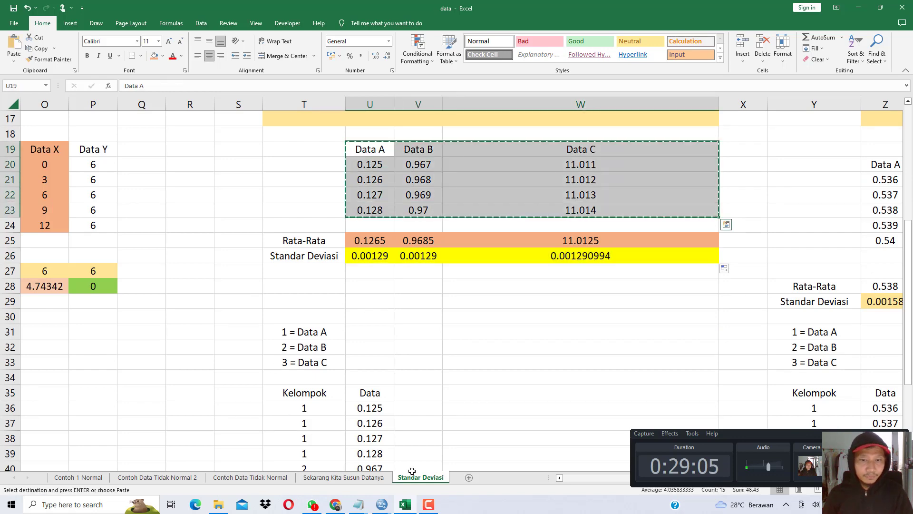
click(469, 477)
click(307, 214)
key(ctrl+v)
click(452, 169)
Step: Copy the Data A values from J13:J16 to Q17:Q20
drag(301, 225, 306, 253)
key(ctrl+c)
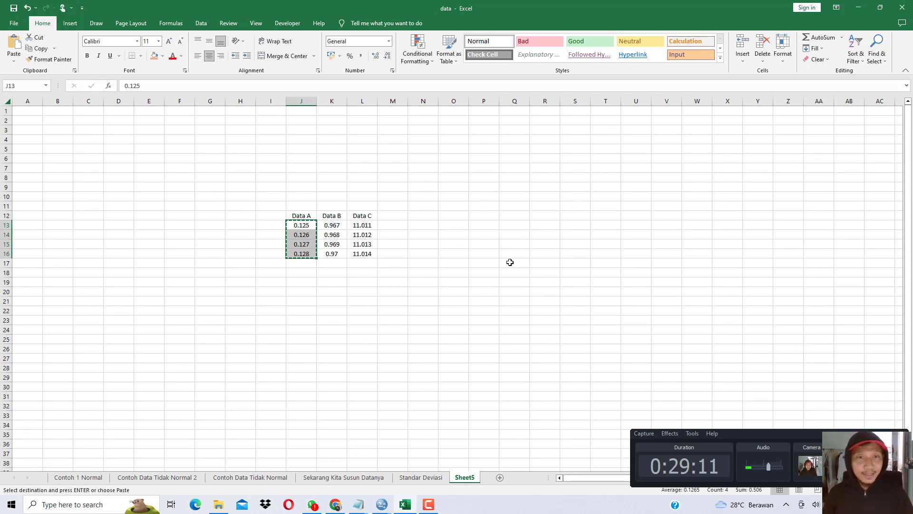
click(509, 262)
key(ctrl+v)
Step: Enter group code 1 in P17:P20 beside the Data A values
click(489, 263)
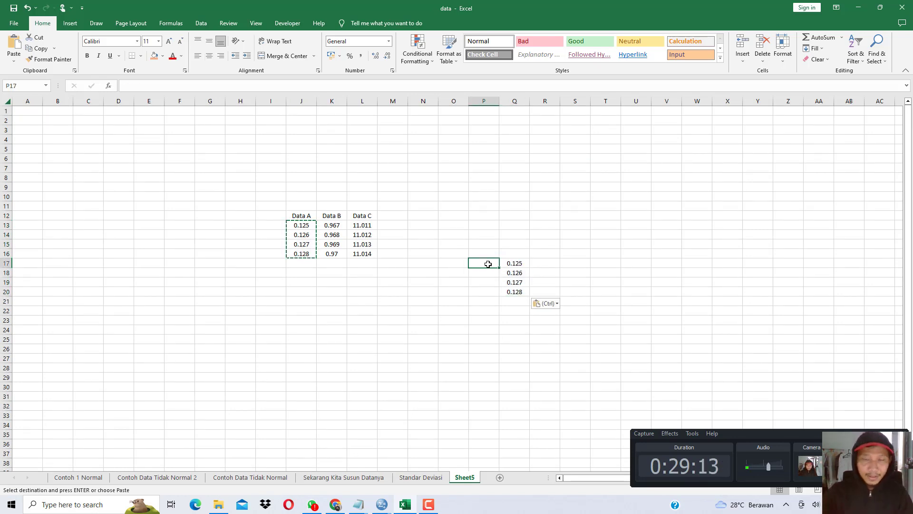
text(1)
key(Return)
text(1)
key(Return)
text(1)
key(Return)
text(1)
Step: Centre the contents of the whole sheet and enter the legend "1 = Data A" in P12
click(387, 303)
key(ctrl+a)
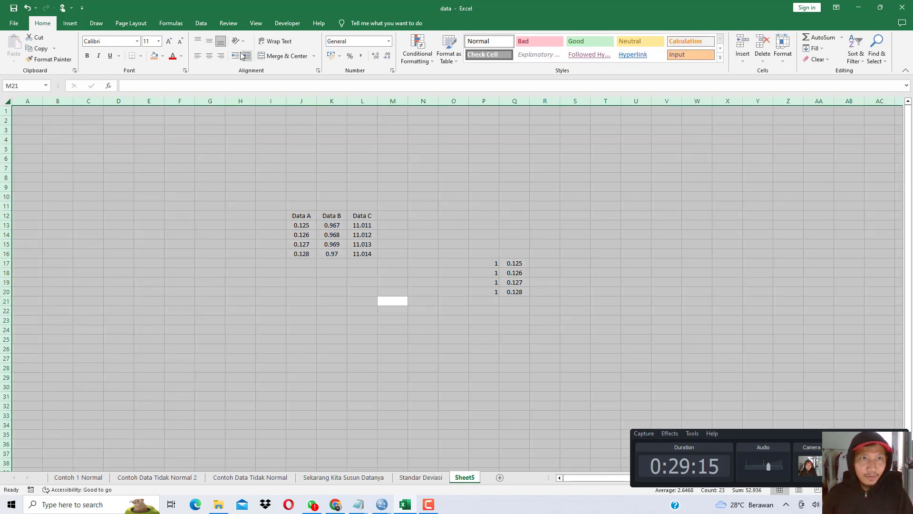
click(494, 219)
text(1)
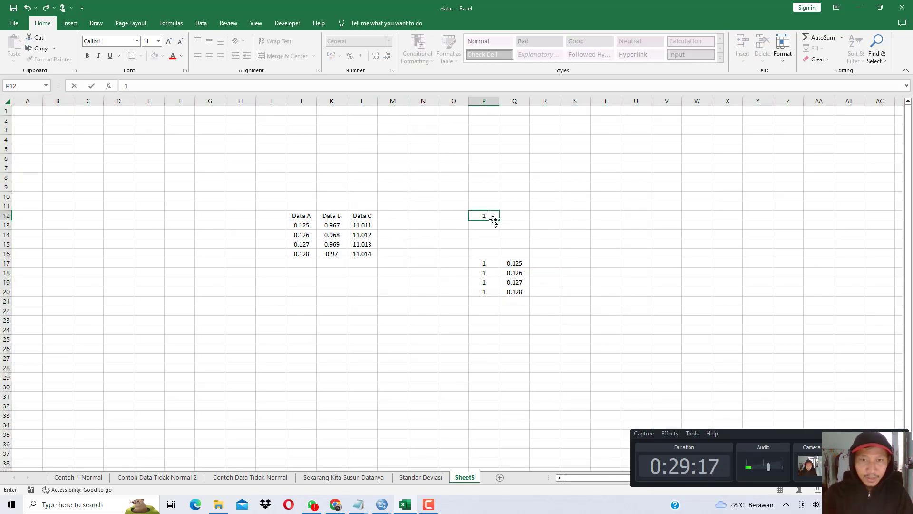
text( = Data A)
key(Return)
Step: Move the Data B values from K13:K16 to Q21:Q24 below the Data A values
drag(328, 228, 332, 254)
key(ctrl+c)
click(500, 302)
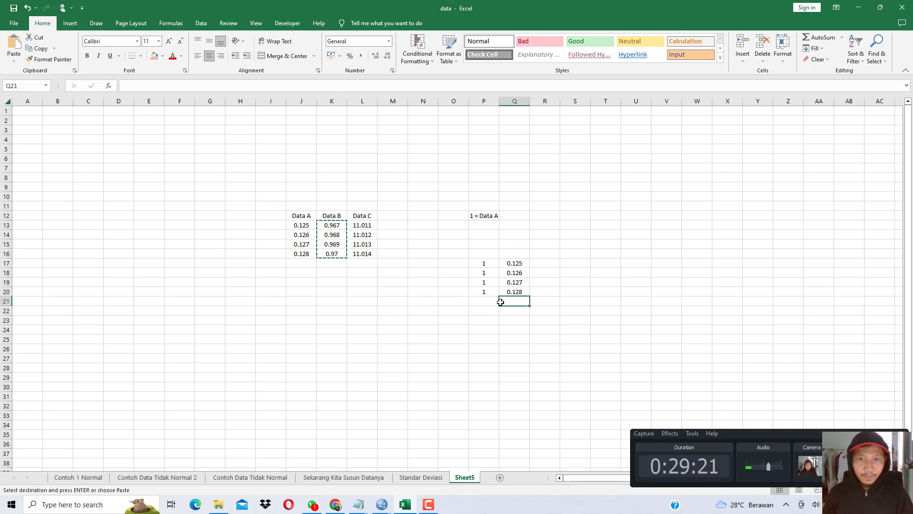
key(ctrl+v)
Step: Enter group code 2 in P21:P24 beside the Data B values
click(488, 302)
text(2)
key(Return)
text(2)
key(Return)
text(2 2)
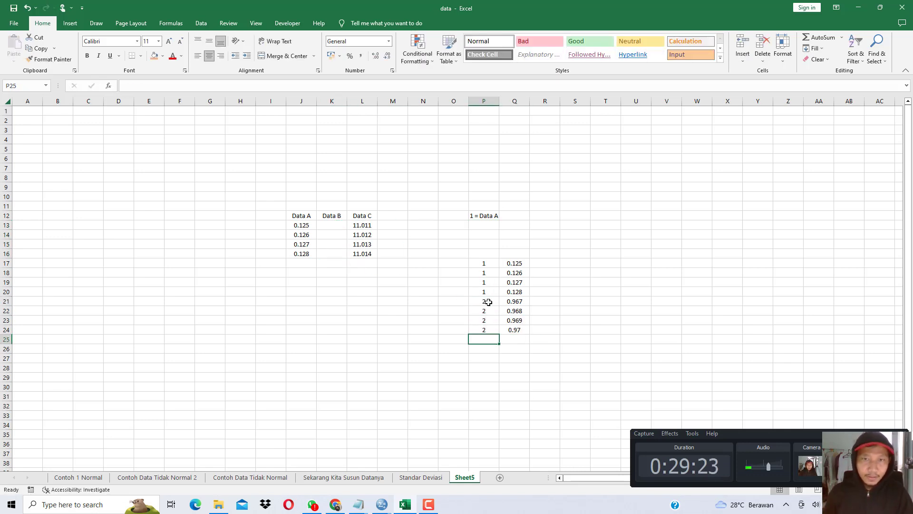
Step: Enter the legend "2 = Data B" in P13 and widen column P
click(475, 226)
text(2 = Data B)
key(Tab)
drag(499, 100, 521, 100)
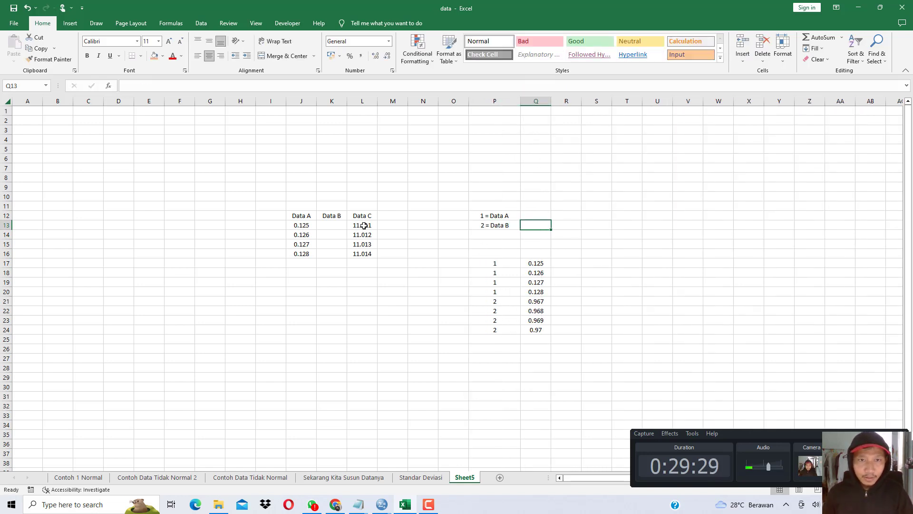
Step: Copy the Data C values from L13:L16 to Q25:Q28 below the Data B values
drag(364, 226, 367, 255)
key(ctrl+c)
click(534, 338)
key(ctrl+v)
Step: Enter group code 3 in P25:P28 beside the Data C values
click(495, 339)
text(3)
key(Return)
text(3)
key(Return)
text(3)
key(Return)
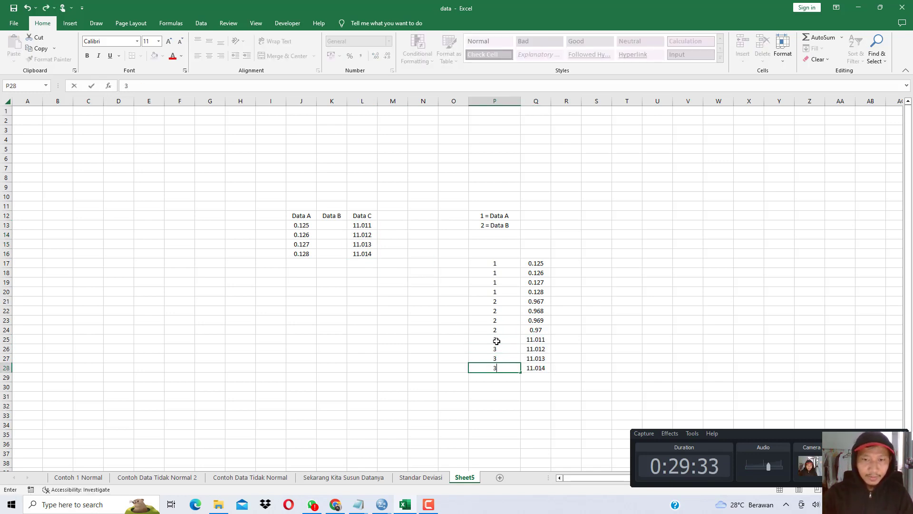
text(3)
key(Return)
Step: Enter the column headings "Kelompok" in P16 and "Data" in Q16
click(504, 254)
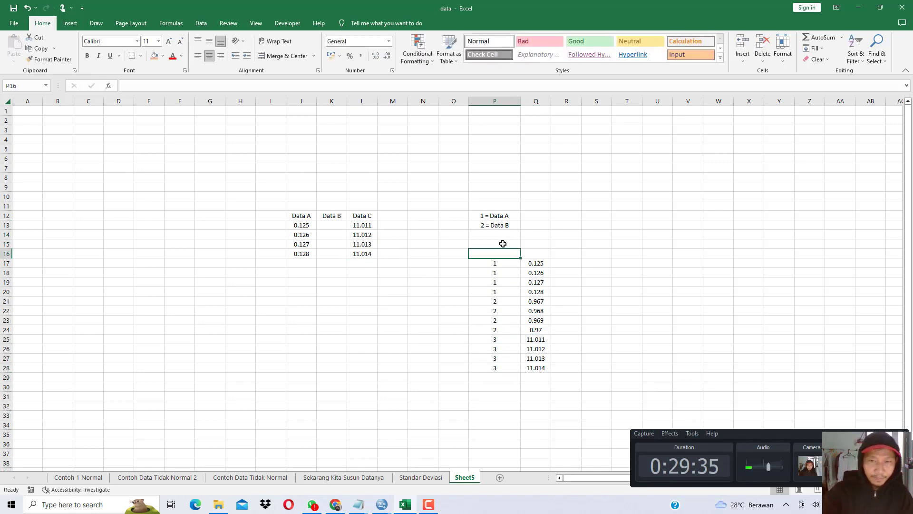
text(Kelompok)
key(Tab)
text(Data)
click(567, 330)
Step: Switch to SPSS Statistics, create a new blank dataset and close the old data window
mouse_move(385, 504)
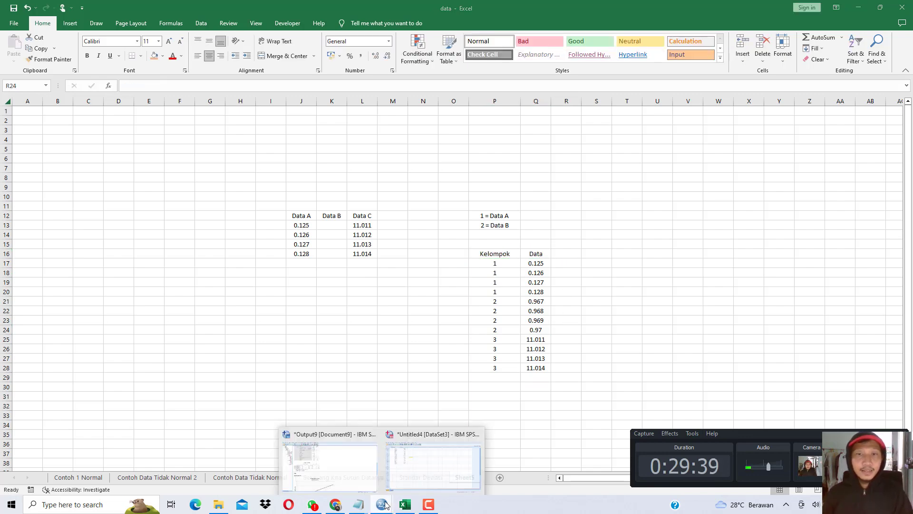
click(401, 481)
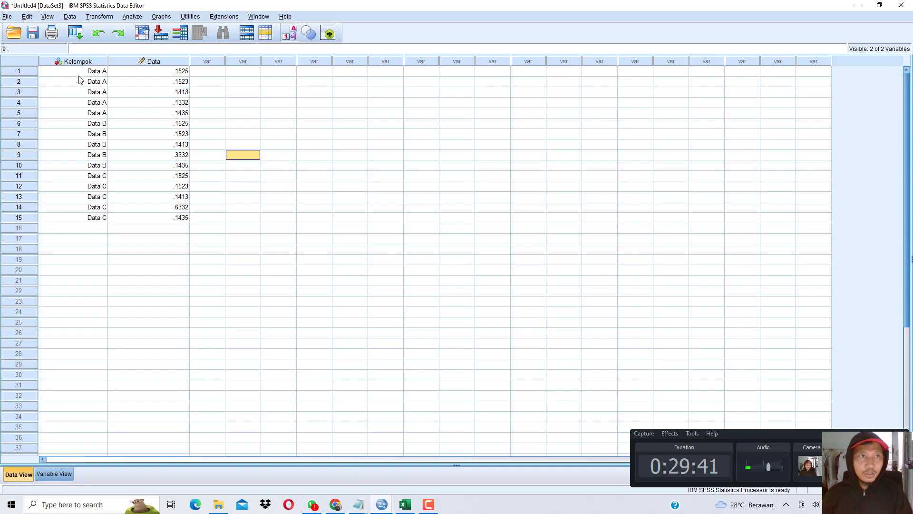
click(7, 16)
mouse_move(119, 29)
click(146, 31)
click(858, 5)
click(901, 6)
click(455, 274)
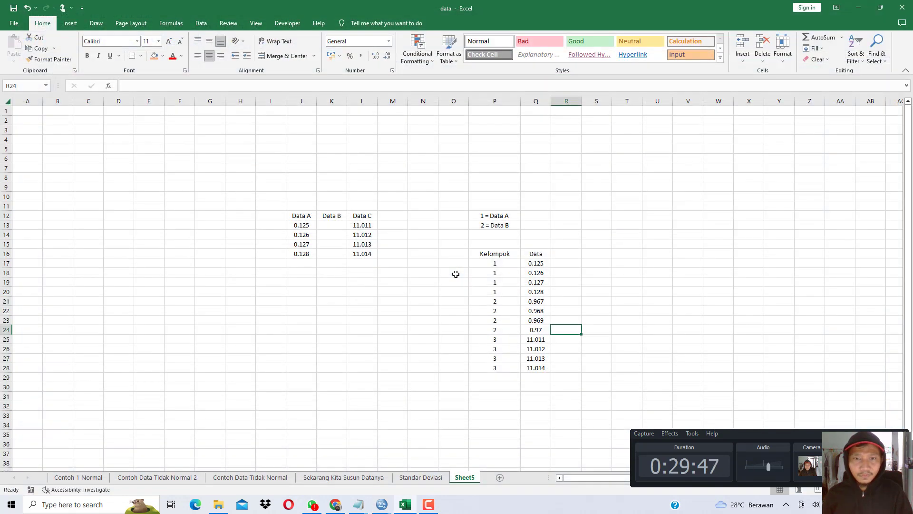
Step: Switch to the Notepad exercise notes and add "Gunakan uji Levene, untuk menguji apakah Data A, Data B dan Data C HOMOGEN????", then return to Excel
mouse_move(358, 504)
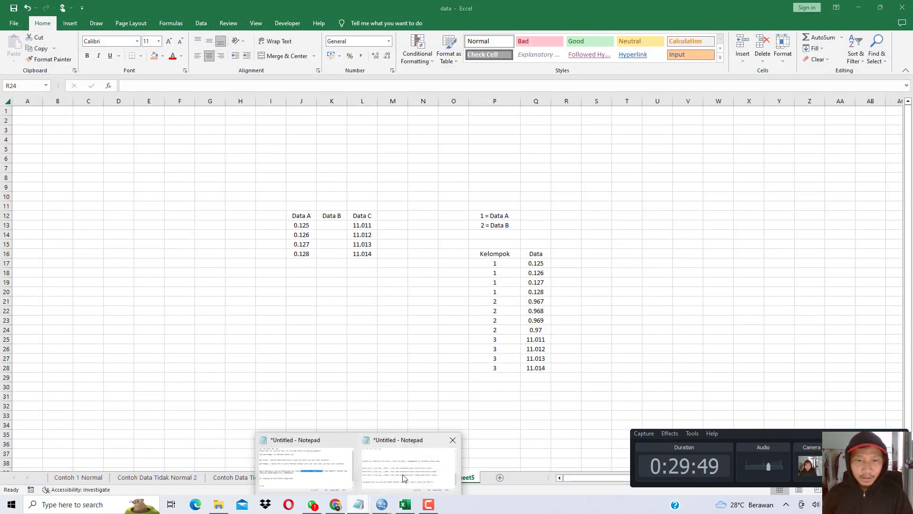
click(403, 477)
drag(518, 266, 489, 310)
scroll(515, 316, down, 3)
scroll(428, 342, down, 1)
scroll(397, 350, up, 1)
scroll(398, 381, down, 1)
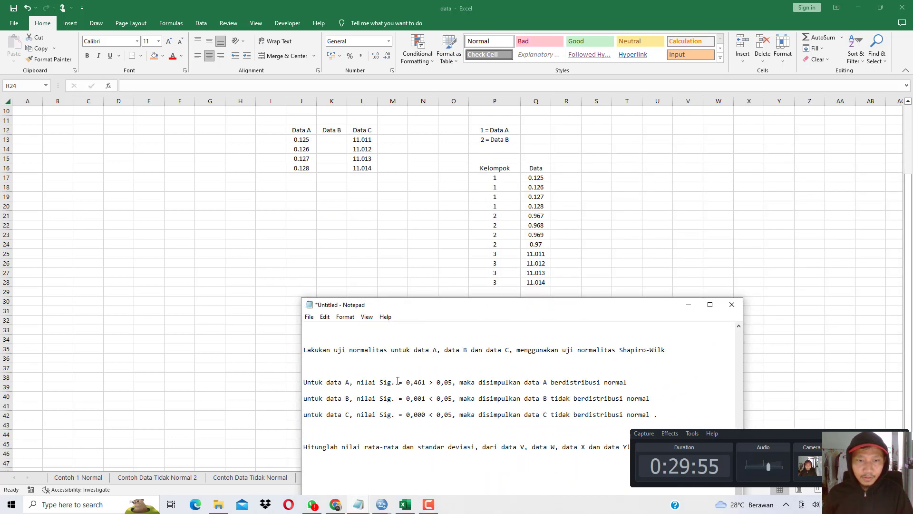
scroll(336, 345, down, 3)
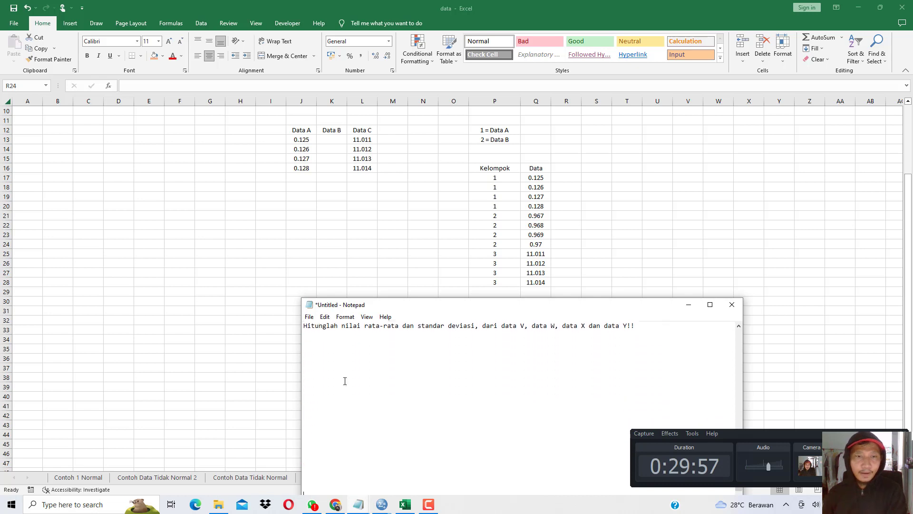
text(Gunakan uji Levene, untuk menguji apakah Data)
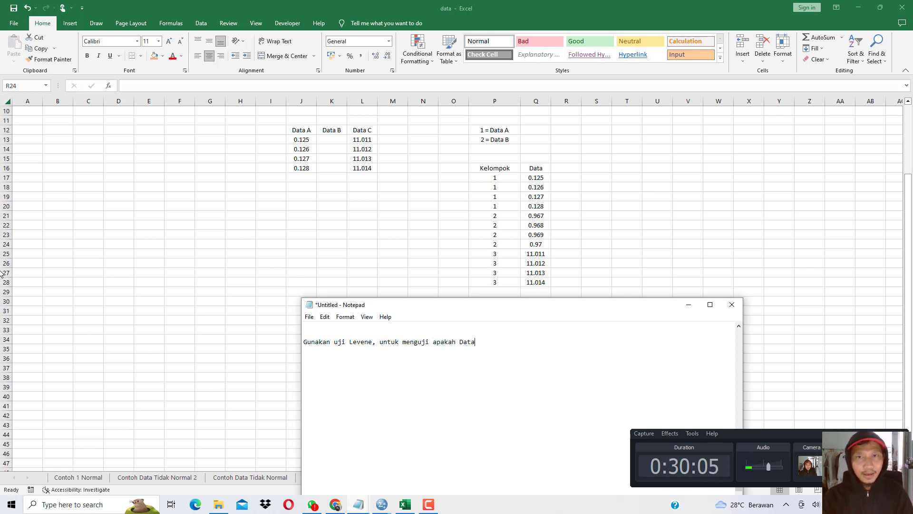
text( A, Da)
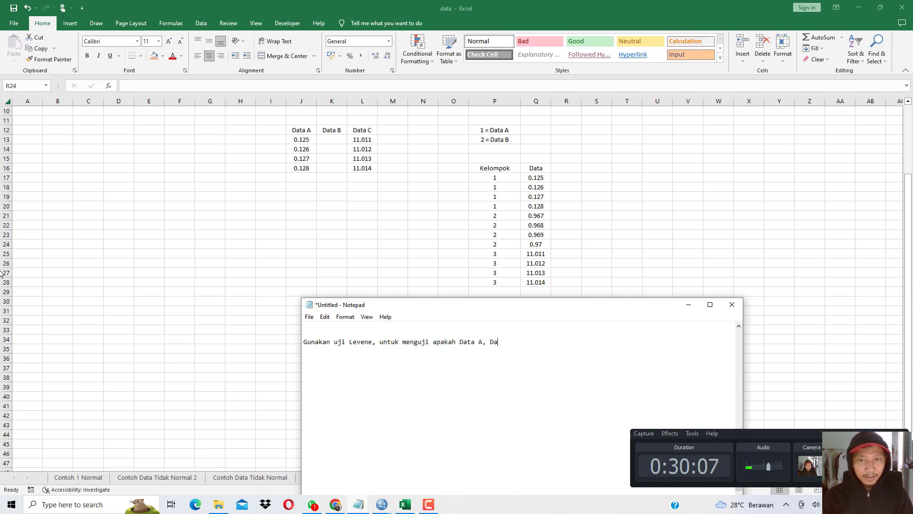
text(ta B dan Data C HOMOGEN????)
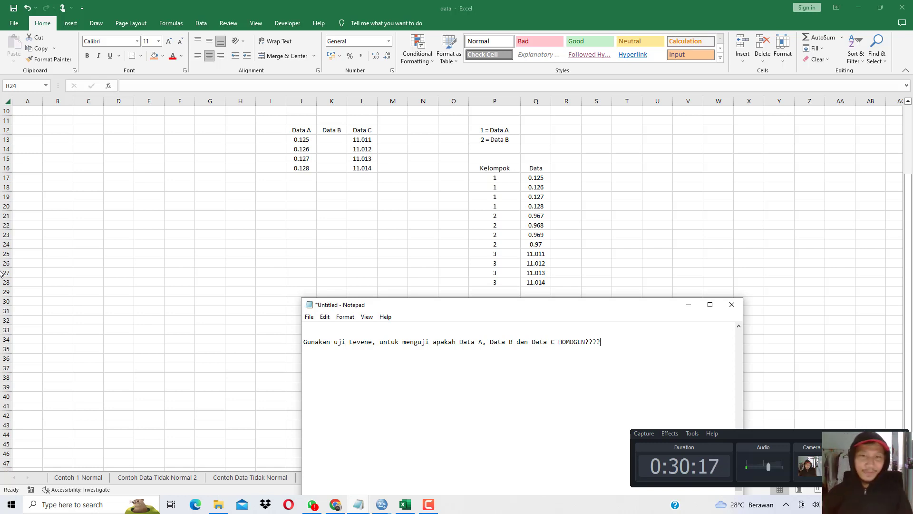
drag(314, 343, 582, 346)
click(578, 246)
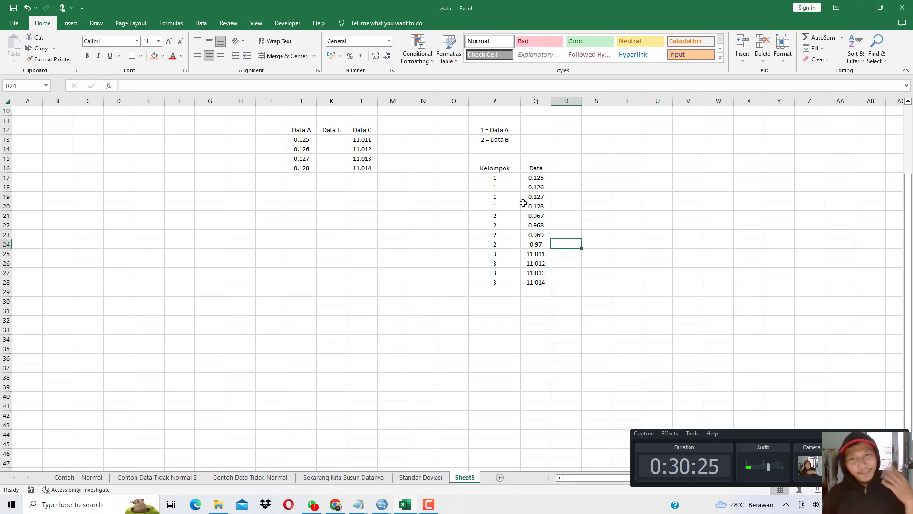
drag(495, 178, 546, 283)
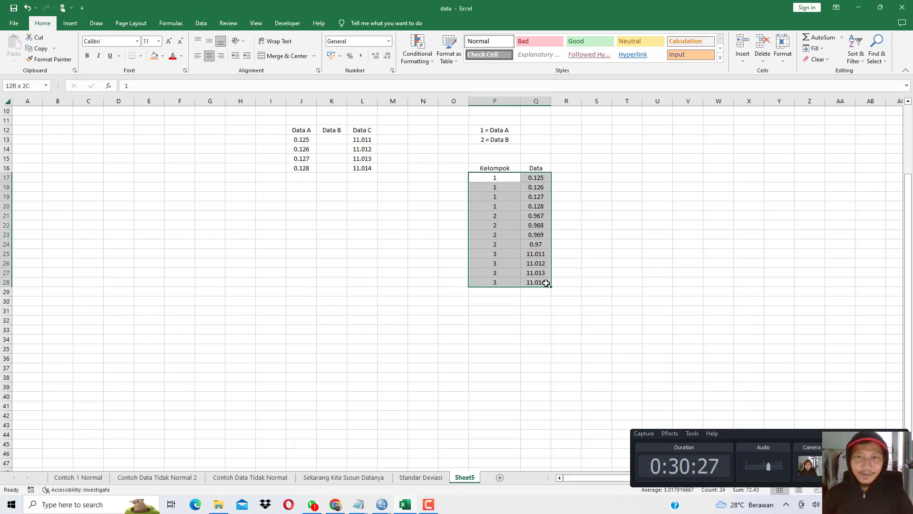
right_click(519, 196)
click(542, 231)
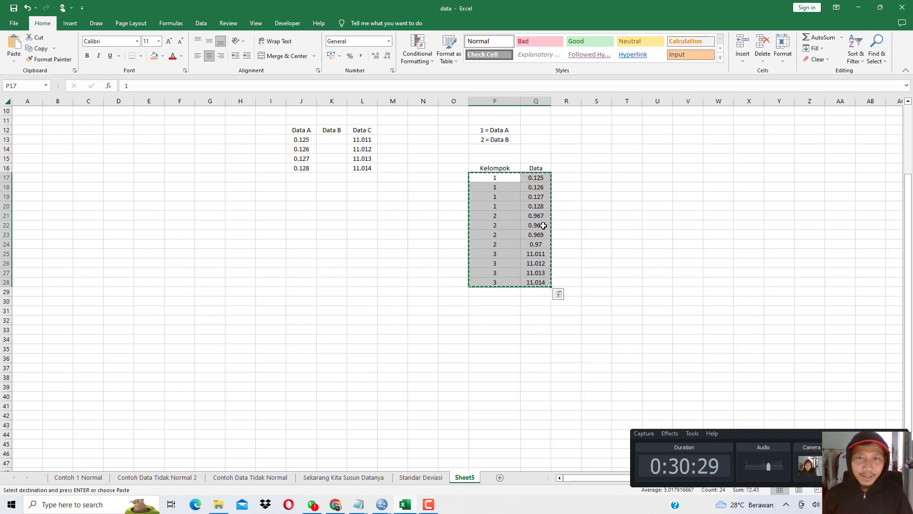
click(611, 196)
key(Escape)
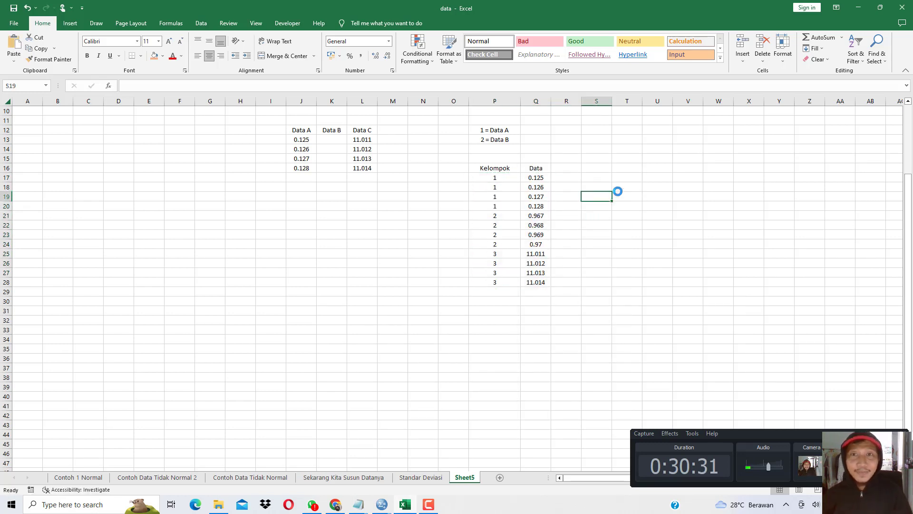
Step: Enter the row labels "Data A", "Data B" and "Data C" in T17:T19 beside the grouped data
click(629, 177)
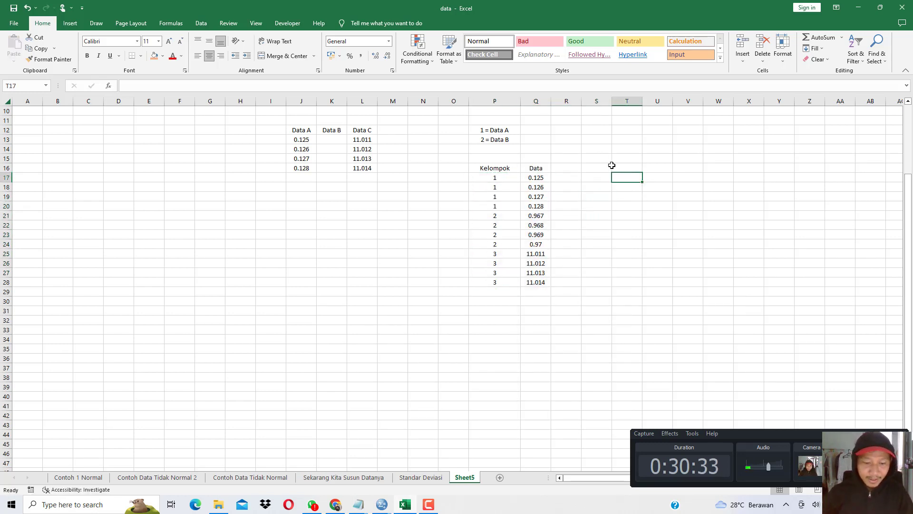
text(Data A)
key(Return)
text(Data)
key(Return)
text(Data )
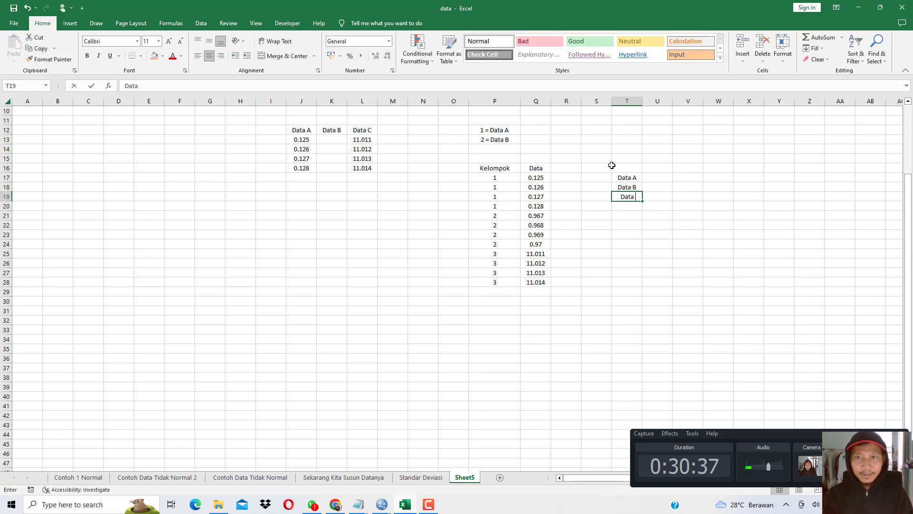
text(C)
key(Tab)
Step: Enter the heading "Standar Deviasi" in U16 and widen column U to fit it
key(Up)
key(Up)
key(Up)
text(Standar Deviasi)
key(Tab)
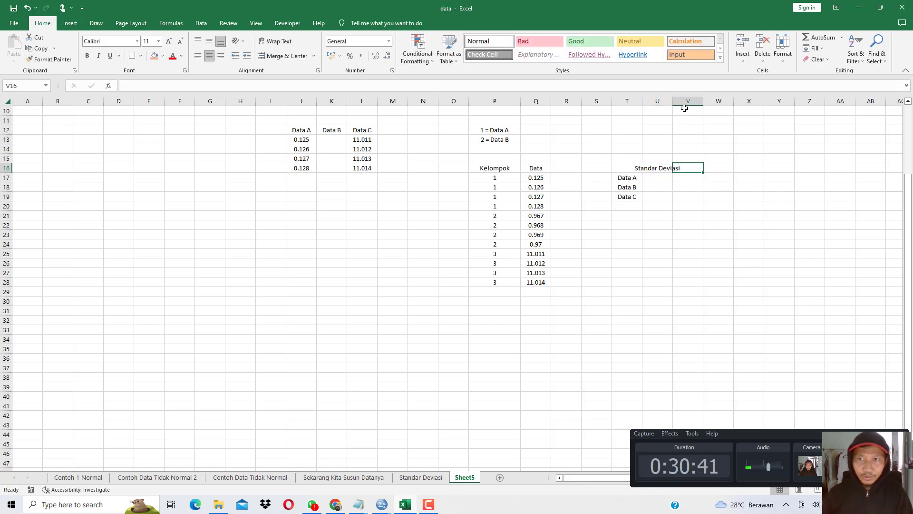
drag(673, 100, 750, 100)
Step: Calculate the sample standard deviation of Data A in U17 with STDEV.S over Q17:Q20
click(703, 178)
text(=)
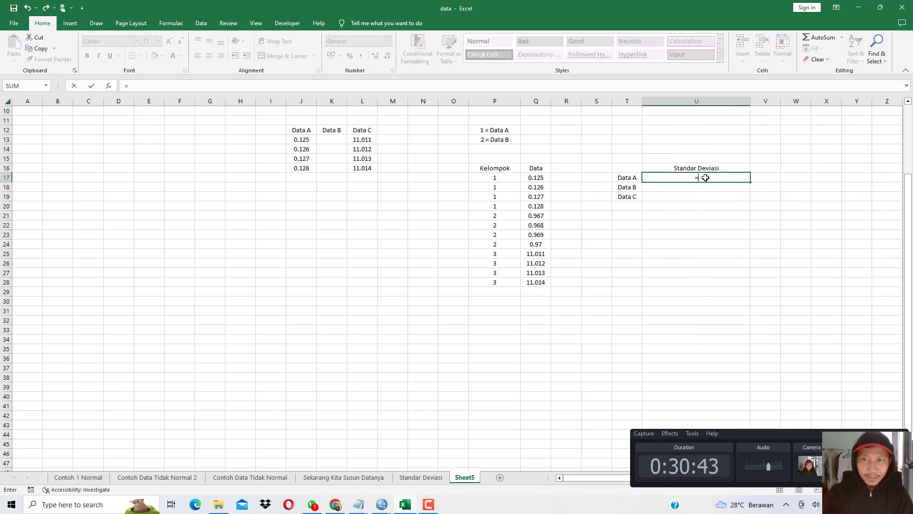
text(stdev)
double_click(721, 206)
drag(533, 180, 539, 206)
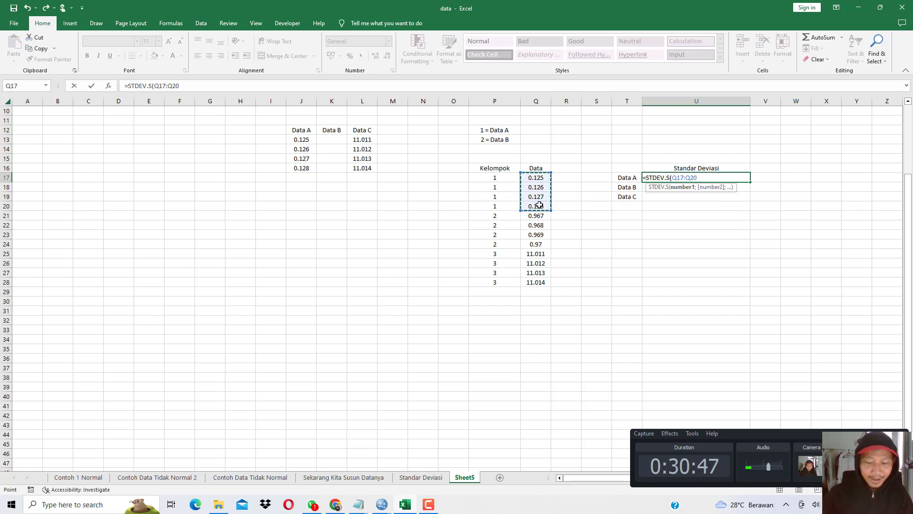
key(Return)
Step: Calculate the sample standard deviation of Data B in U18 with STDEV.S over Q21:Q24
text(=st)
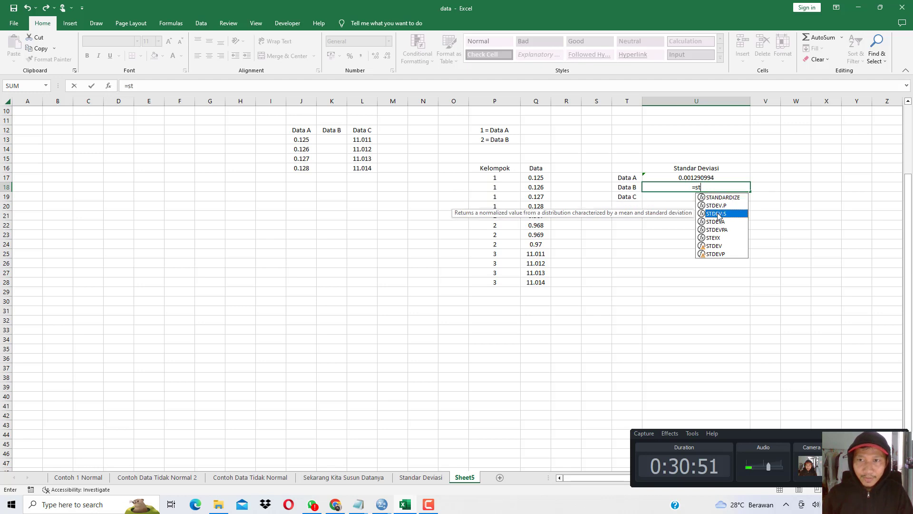
double_click(719, 215)
drag(538, 218, 539, 243)
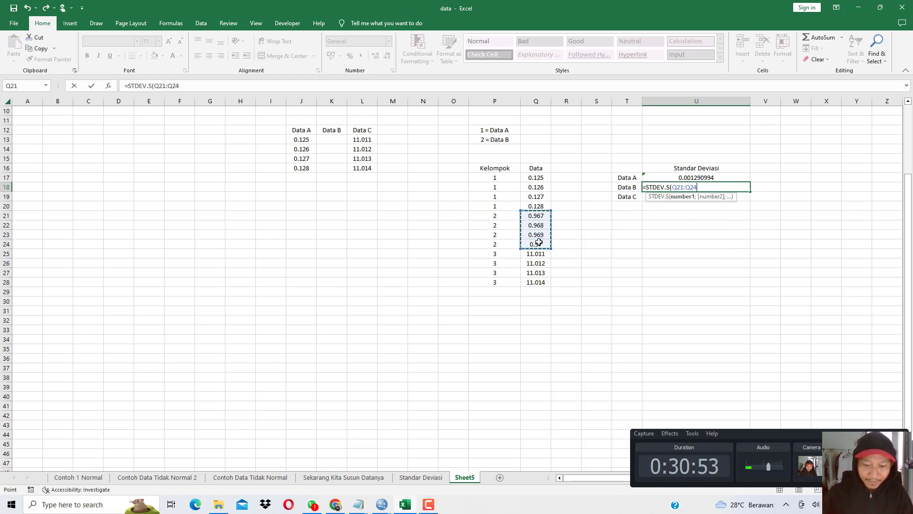
key(Return)
Step: Complete the group code legend by entering "3 = Data C" in P14
click(498, 151)
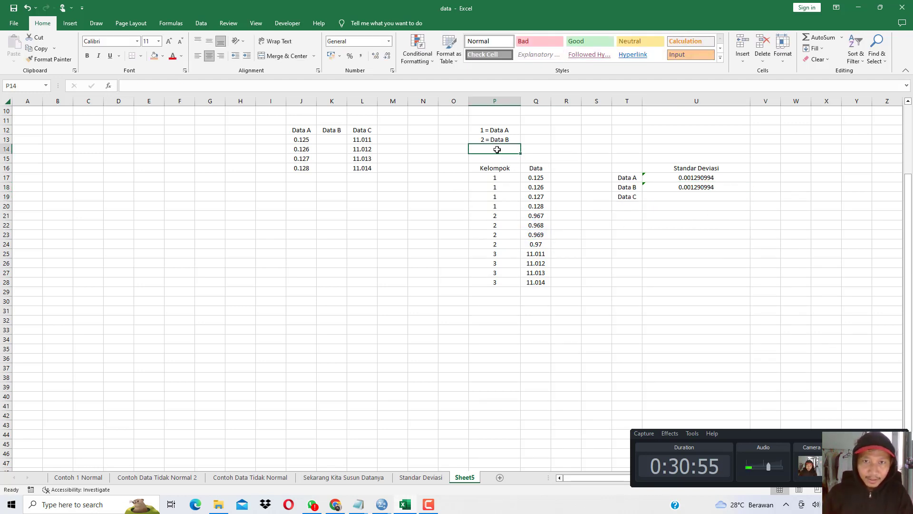
text(3)
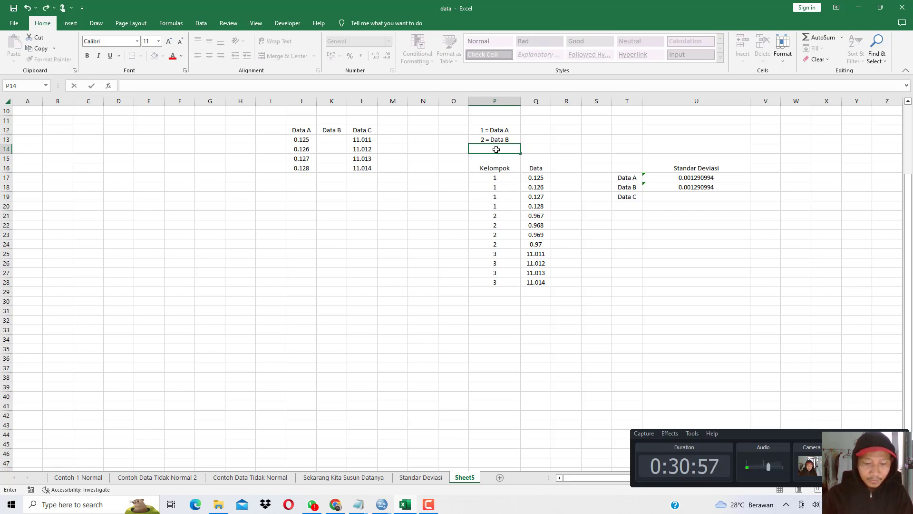
text( = Data C)
key(Tab)
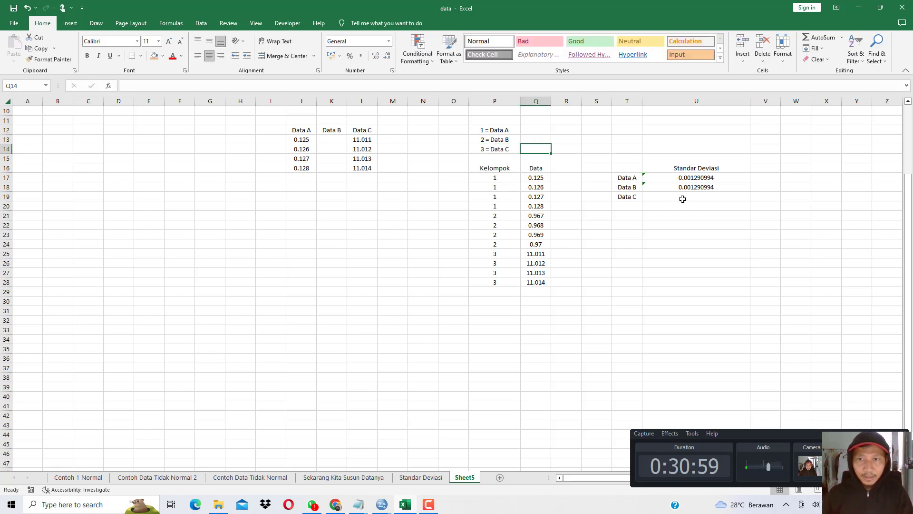
Step: Calculate the sample standard deviation of Data C in U19 with STDEV.S over Q25:Q28
click(685, 195)
text(=stdev)
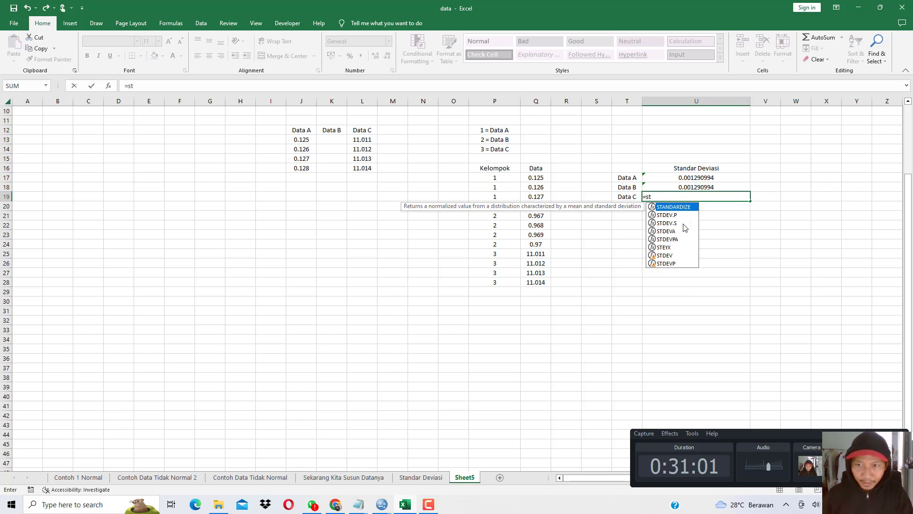
double_click(685, 222)
drag(542, 252, 542, 276)
key(Return)
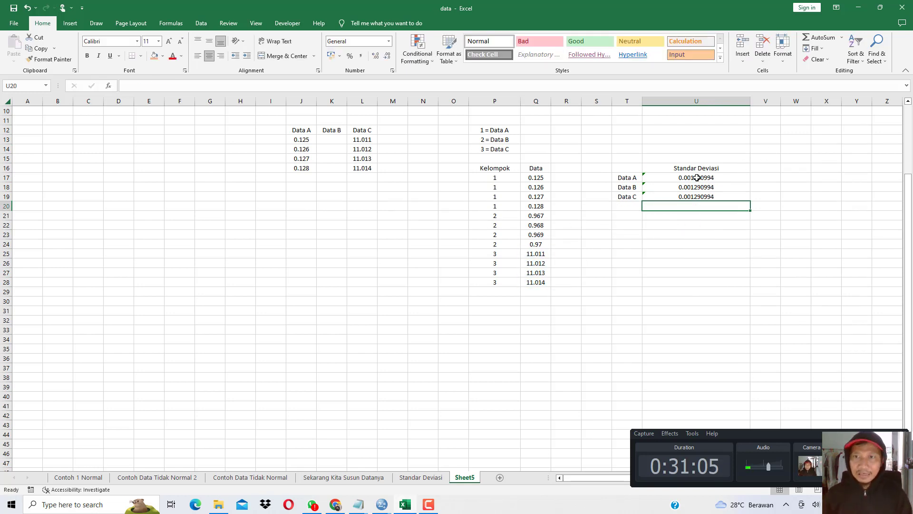
click(628, 178)
click(630, 187)
click(630, 196)
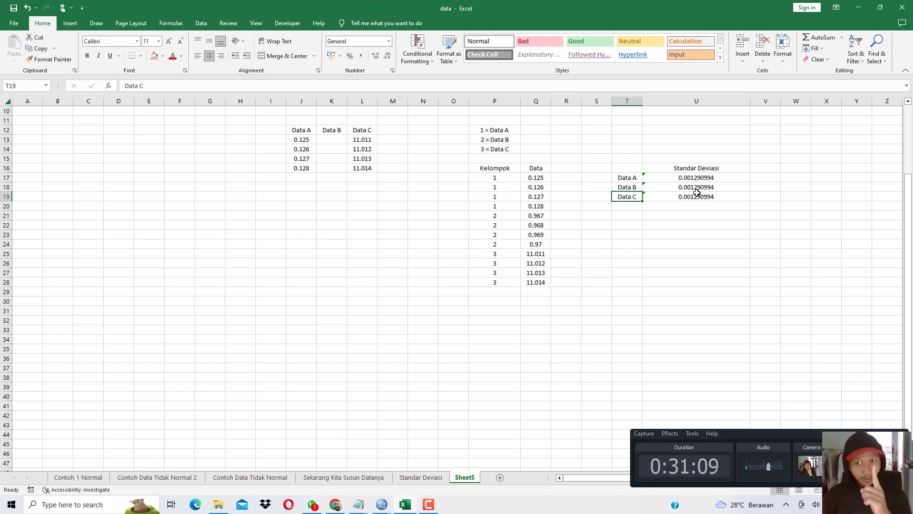
Step: Copy the group codes and values in P17:Q28 and paste them into the blank dataset in SPSS Statistics
drag(505, 179, 536, 282)
key(ctrl+c)
mouse_move(389, 505)
click(430, 459)
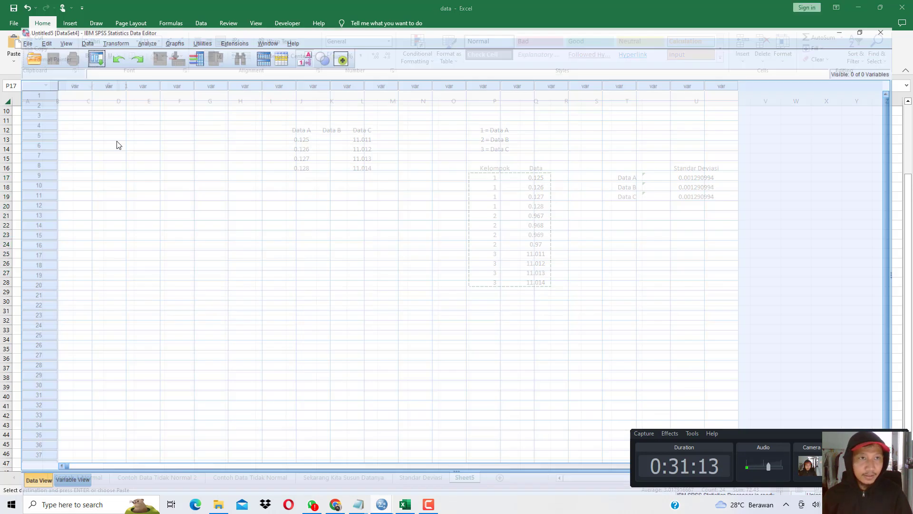
key(ctrl+v)
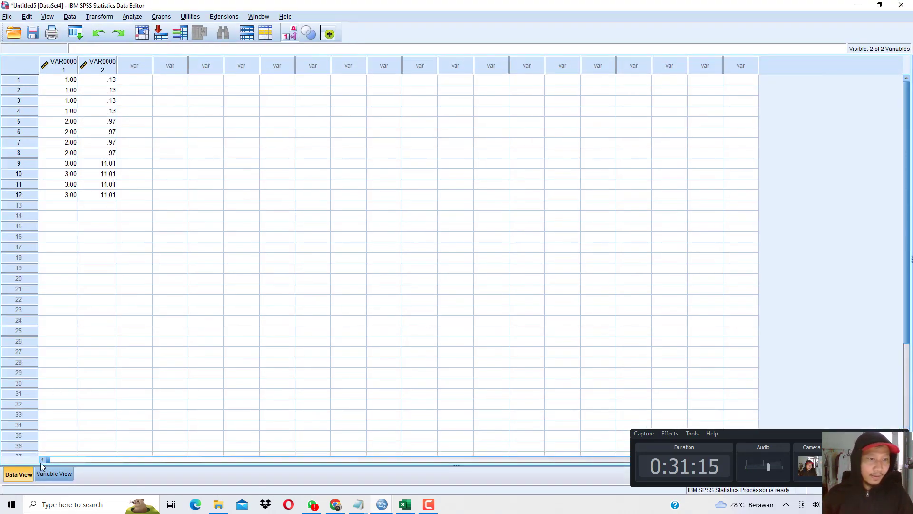
Step: Rename the two pasted variables as "Kelompok" and "Data"
key(ctrl+t)
click(56, 60)
text(Kelomp)
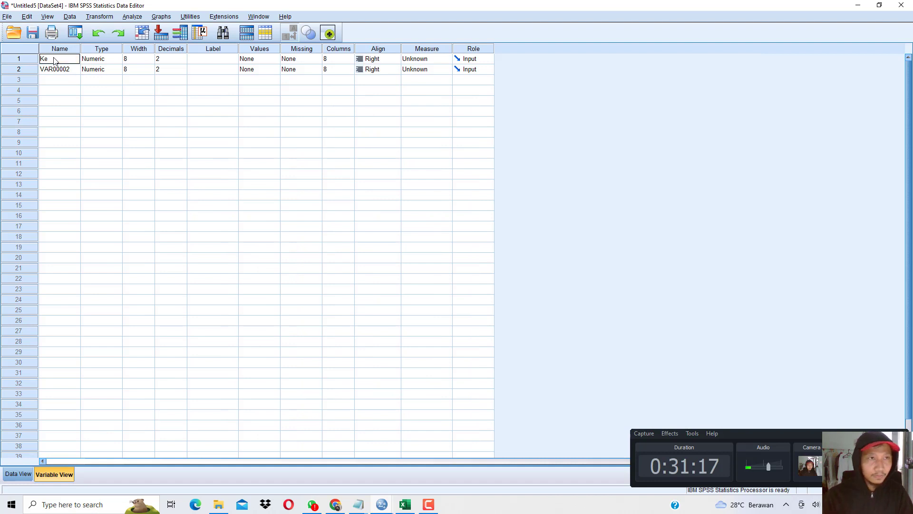
key(Return)
text(Data)
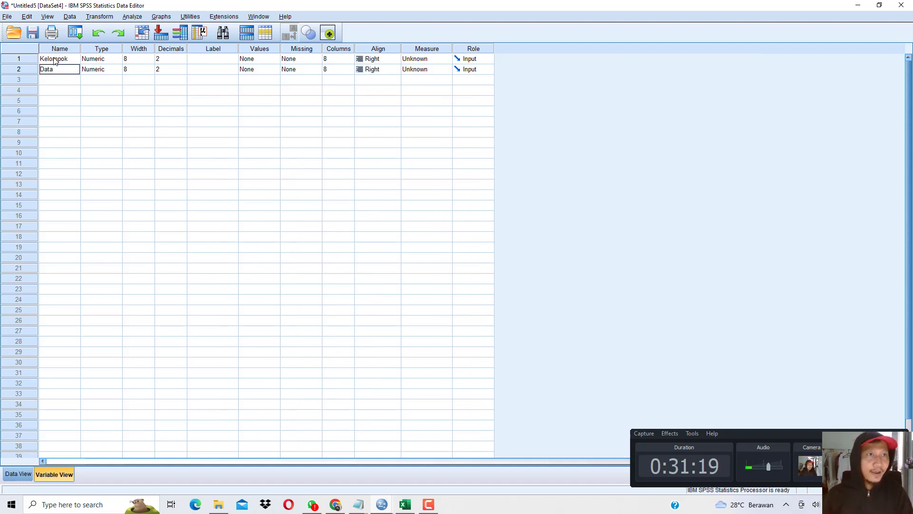
key(Tab)
double_click(274, 60)
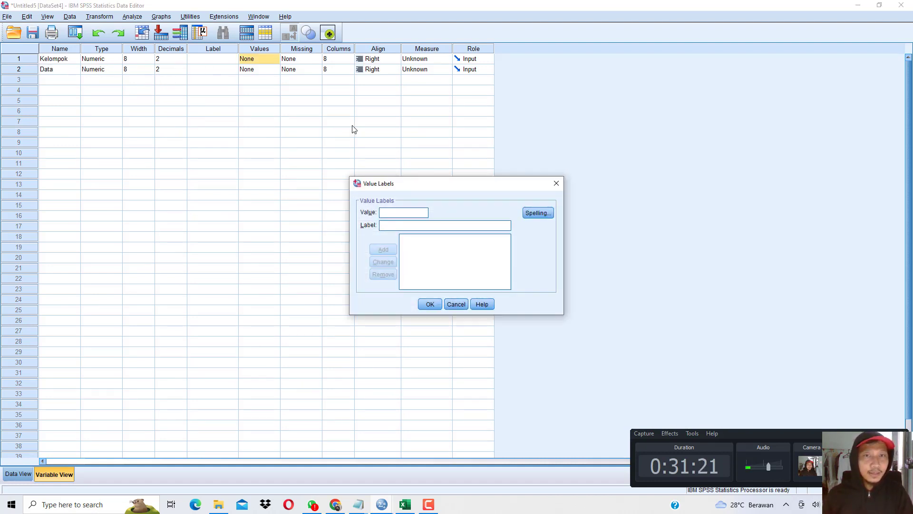
click(557, 184)
click(58, 60)
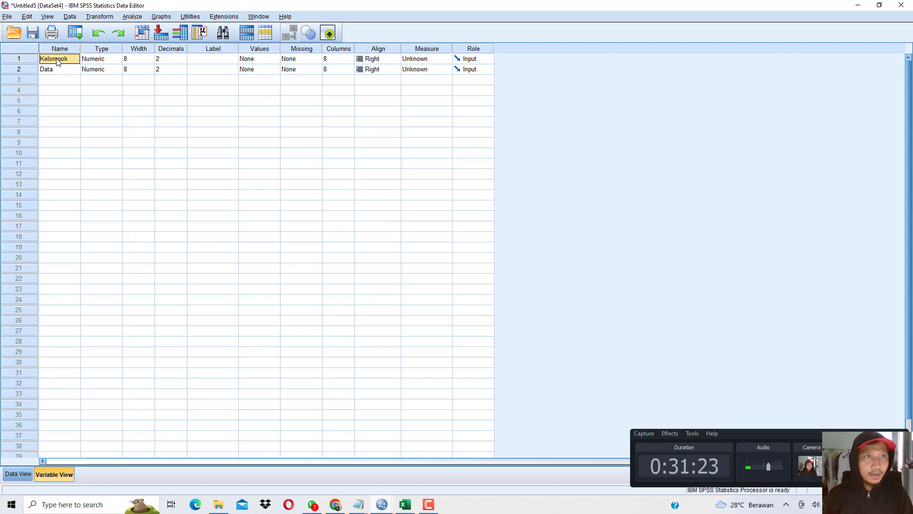
Step: Define value labels for Kelompok: 1 as "Data A", 2 as "Data B" and 3 as "Data C"
click(254, 60)
click(274, 59)
text(1)
key(Tab)
text(Data)
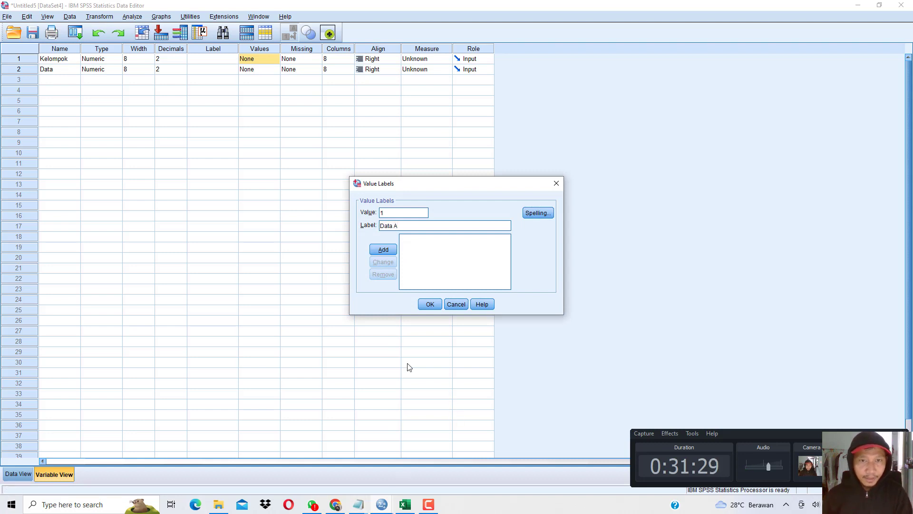
click(393, 250)
text(2Data)
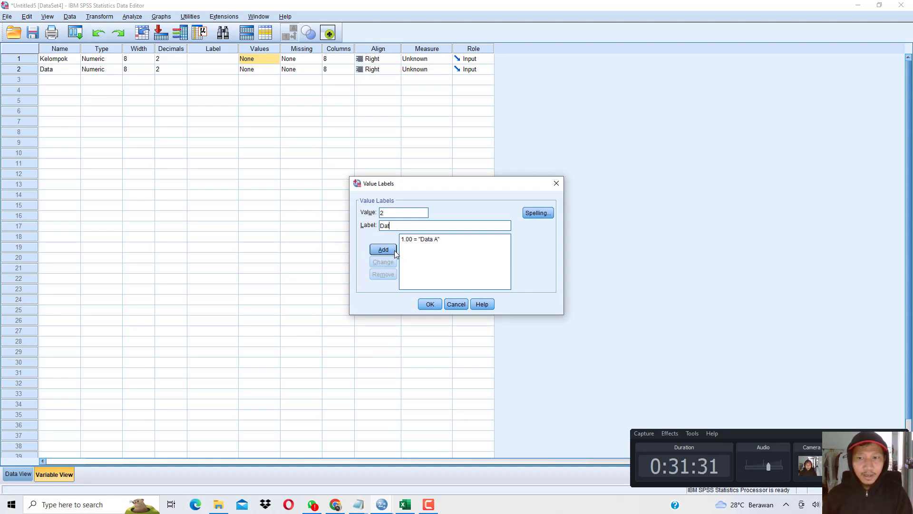
click(381, 253)
text(Data C)
click(387, 255)
click(430, 303)
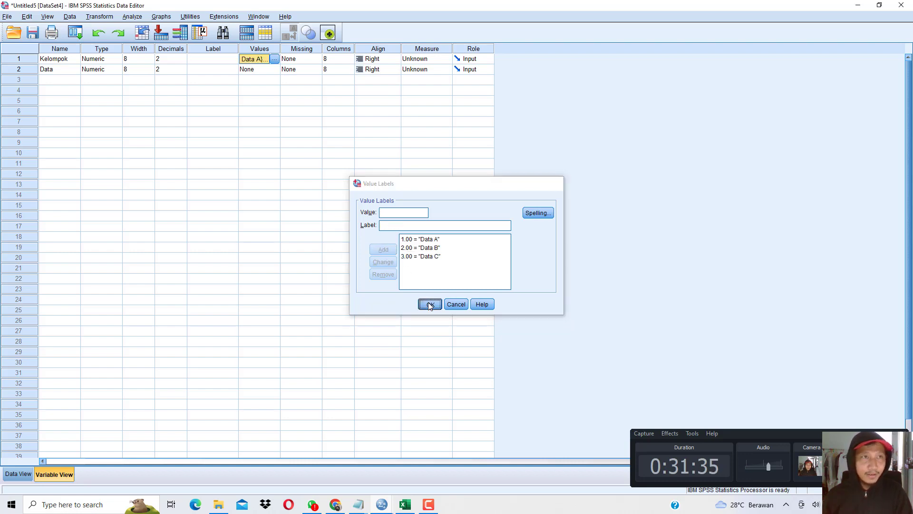
Step: Set the number of decimals to 4 for the Data variable and 0 for Kelompok
click(26, 476)
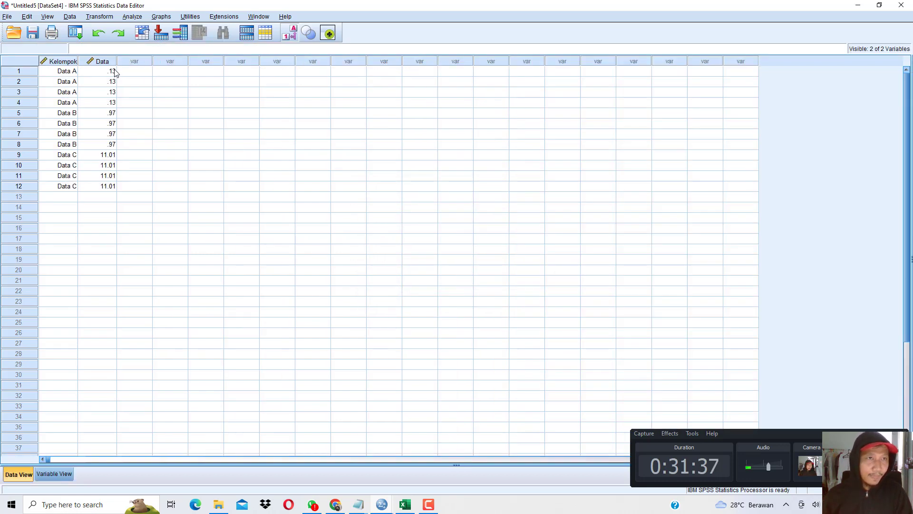
click(69, 473)
click(176, 69)
click(183, 67)
click(182, 67)
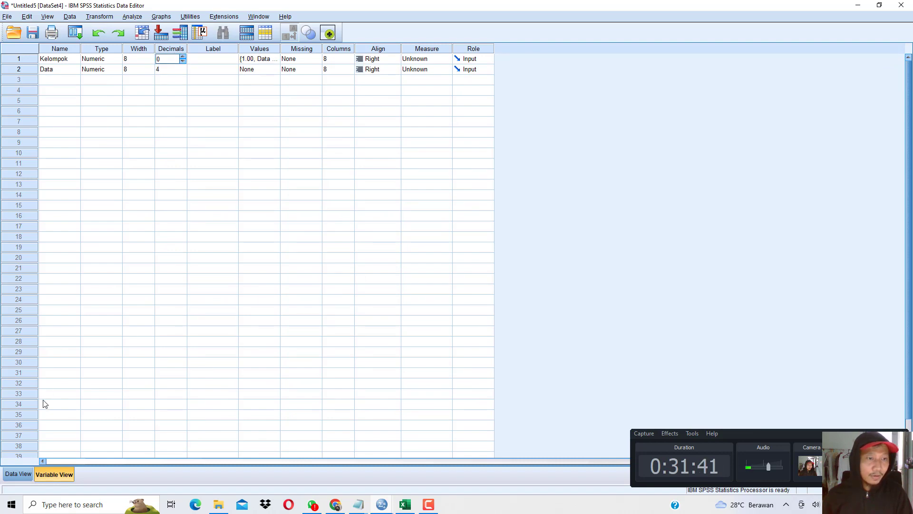
Step: View the data rows and toggle Kelompok between its value labels and numeric codes
click(18, 474)
click(291, 34)
click(291, 34)
click(291, 34)
click(291, 34)
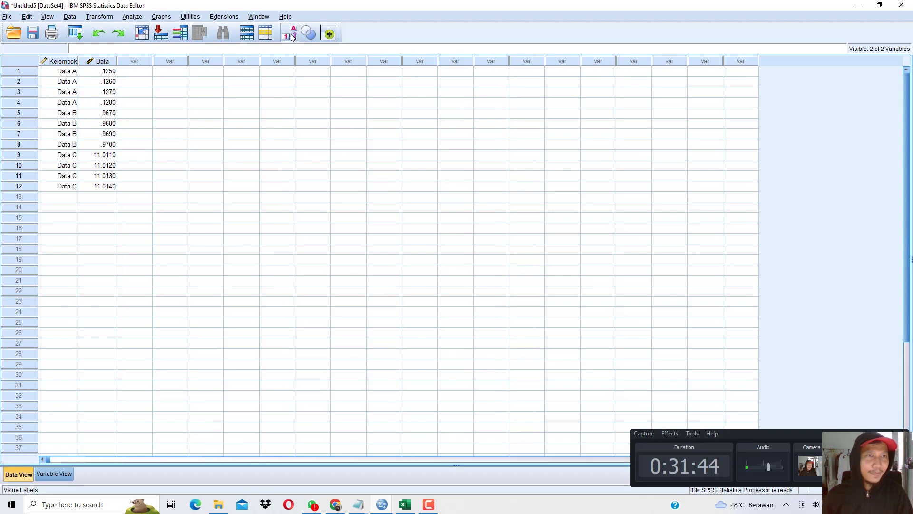
Step: Set up a One-Way ANOVA with Kelompok as the factor and Data as the dependent variable
click(132, 18)
mouse_move(221, 72)
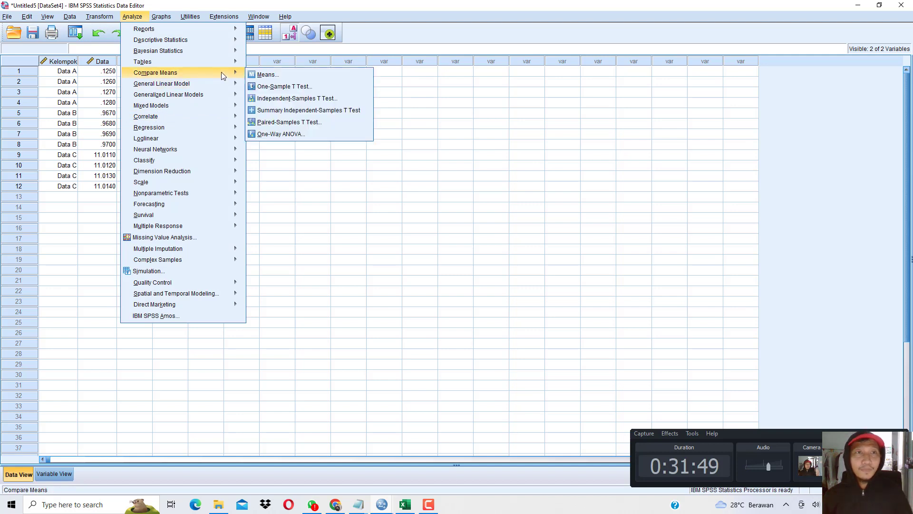
click(292, 135)
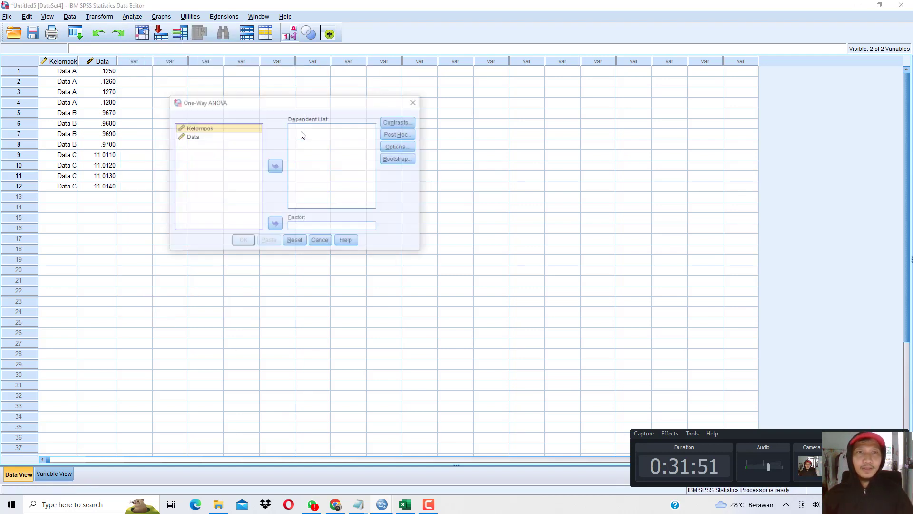
click(278, 227)
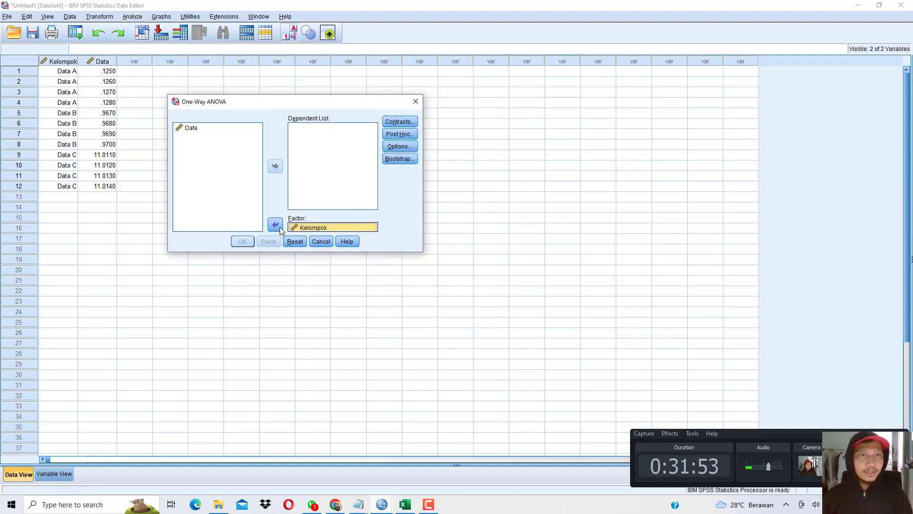
click(224, 168)
click(275, 167)
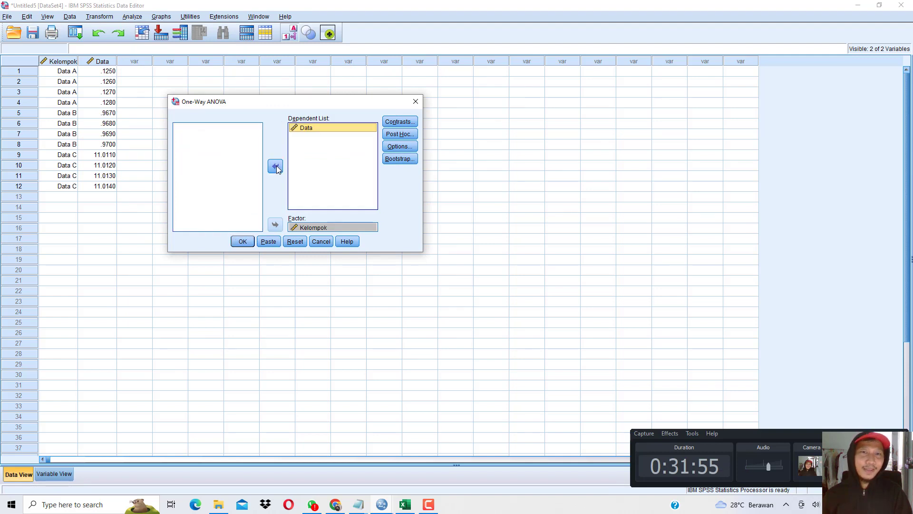
Step: Enable the homogeneity of variance test in the One-Way ANOVA options, run the analysis and select the resulting homogeneity table
click(399, 146)
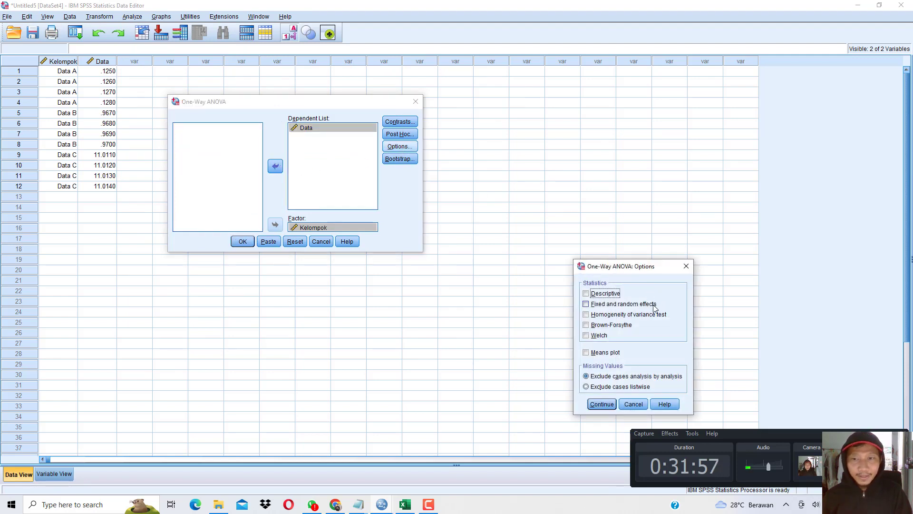
click(628, 315)
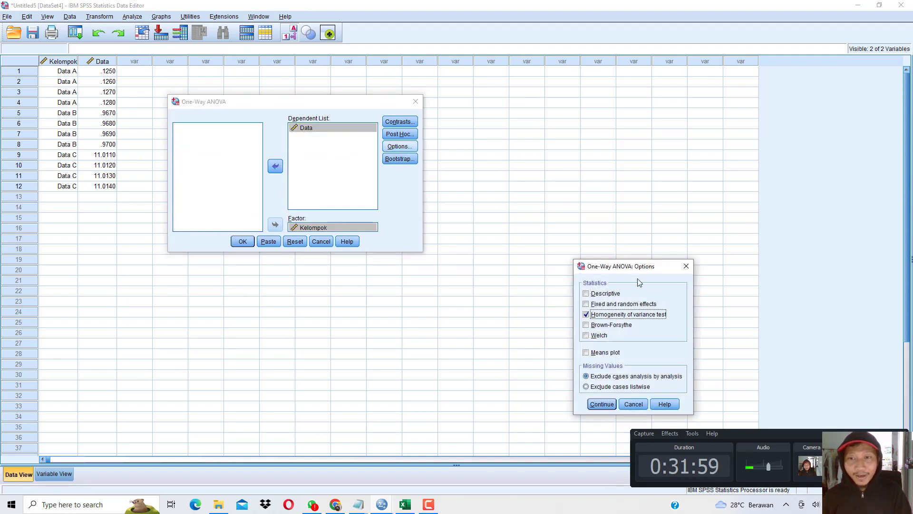
drag(637, 266, 521, 141)
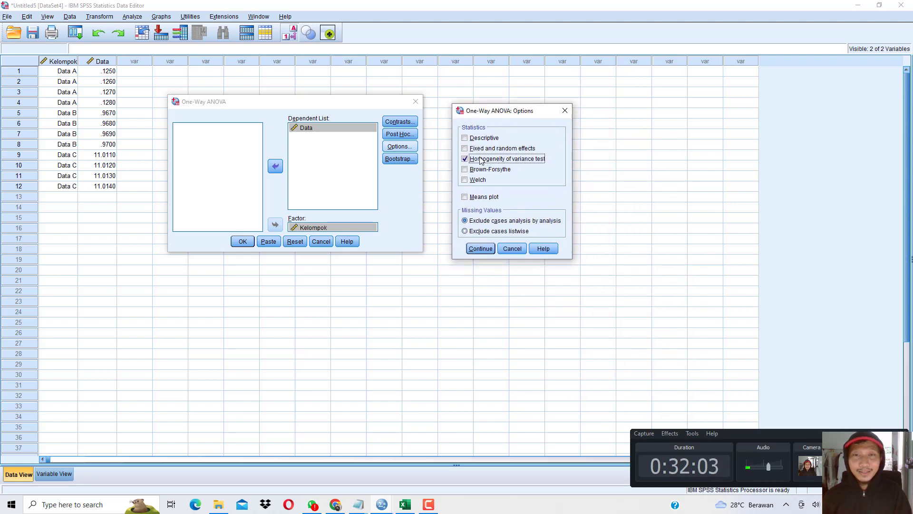
click(480, 248)
click(243, 241)
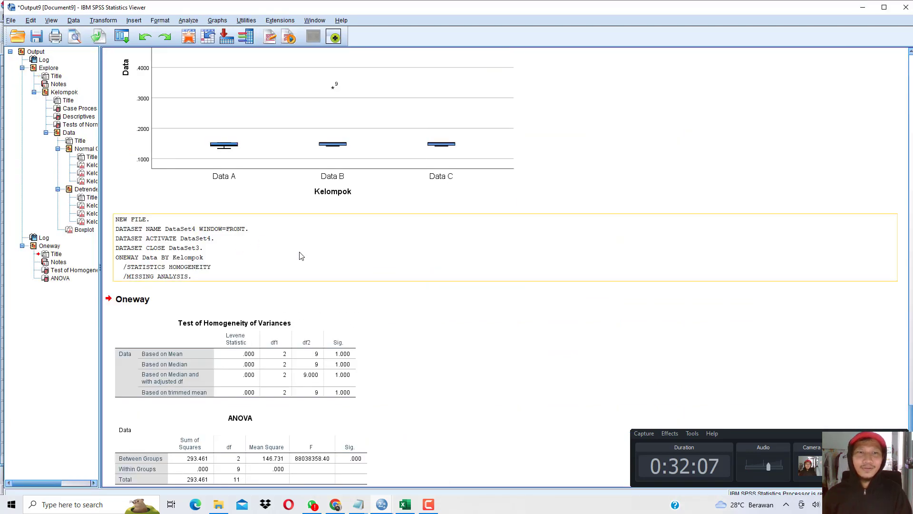
scroll(304, 261, down, 1)
click(167, 338)
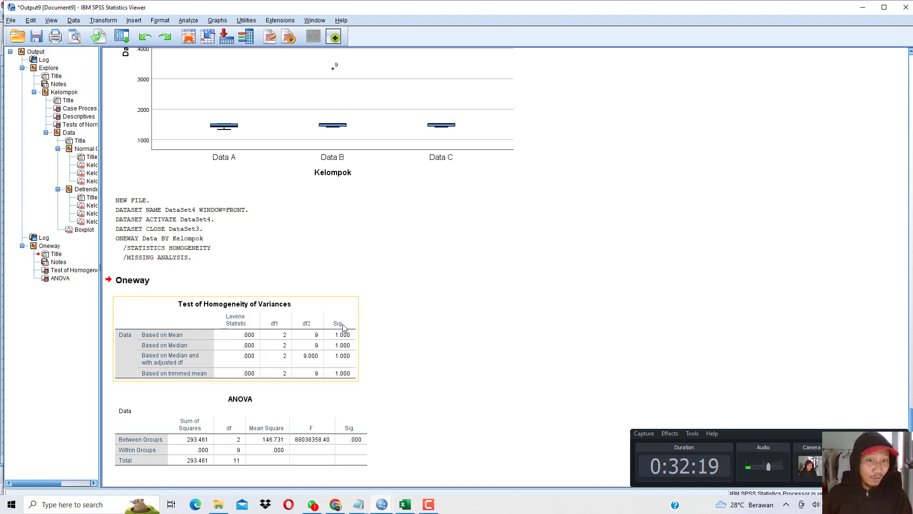
Step: In Notepad, add below the Levene question "Berdasarkan hasil uji homogenitas dengan uji Levene, diperoleh nilai Sig. = 1"
click(360, 460)
click(358, 504)
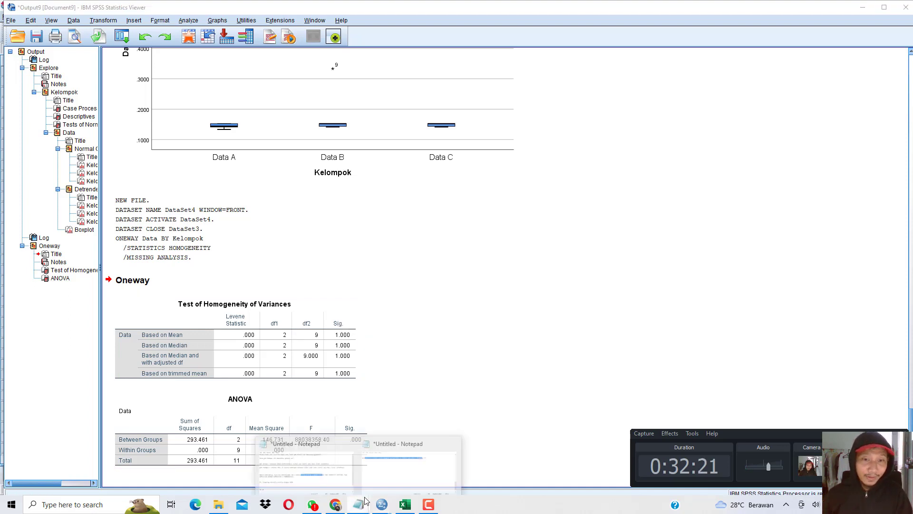
click(413, 455)
drag(590, 309, 693, 276)
click(706, 314)
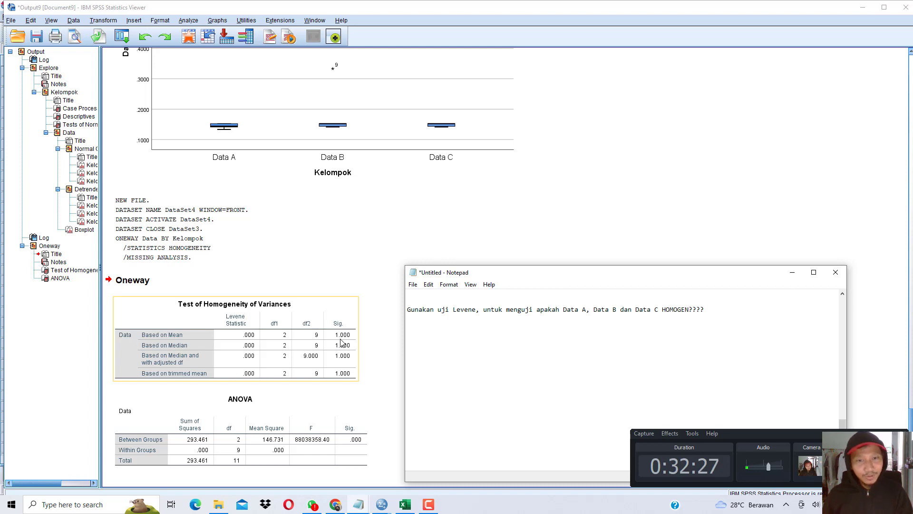
key(Return)
key(Return)
text(Berdasarkan hasil uji homogenitas dengan uji Levene, diperoleh nilai Sig. = )
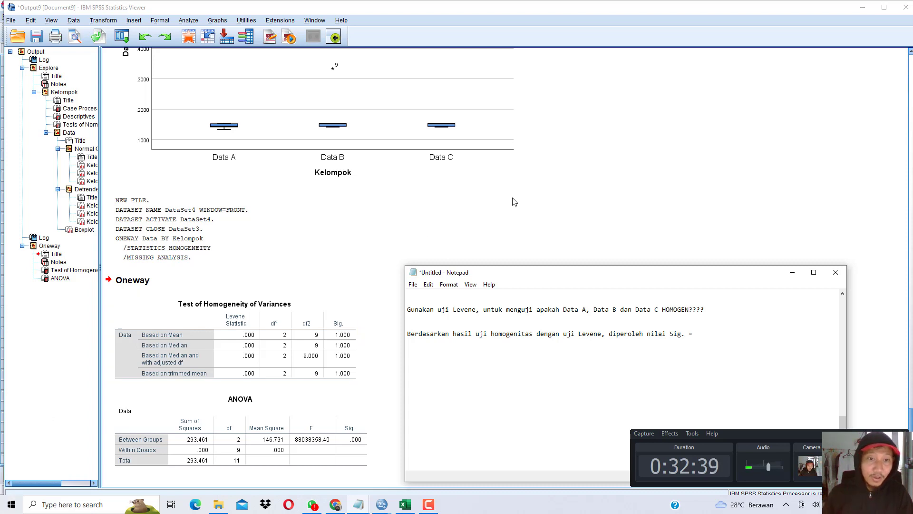
text(1.000)
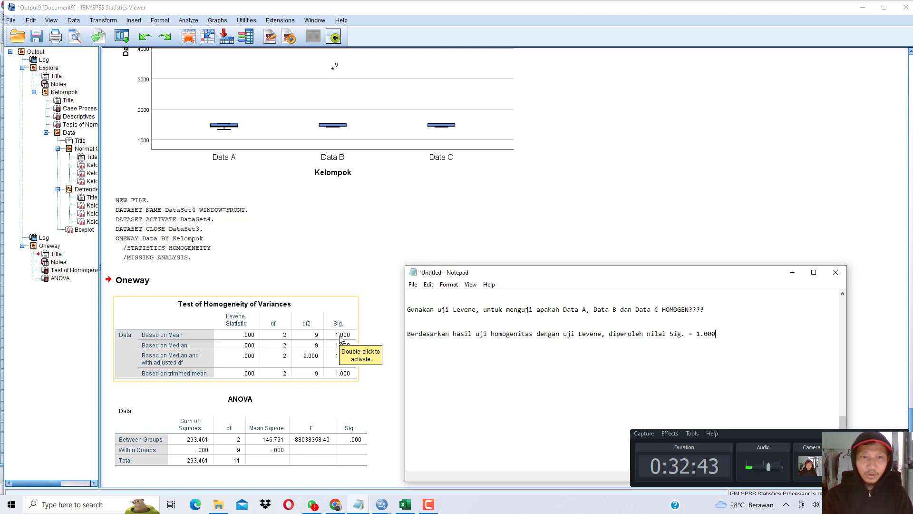
key(BackSpace)
key(BackSpace)
key(BackSpace)
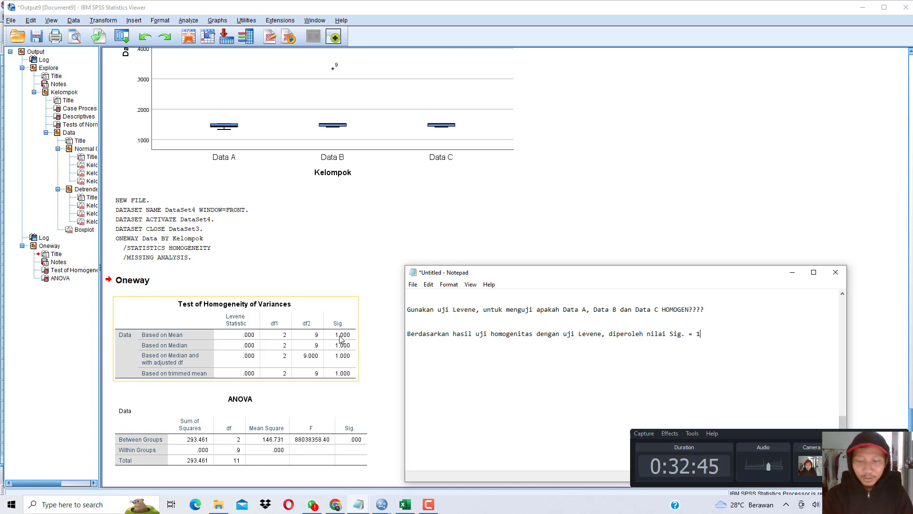
Step: Continue the conclusion with "> 0.05, maka" and, on a new line, "data A, data B dan data C bersifat HOMOGEN , , , , ,"
text(> 0.05, maka)
key(Return)
text(dara A, data B dan data C a)
key(BackSpace)
text(bersifat)
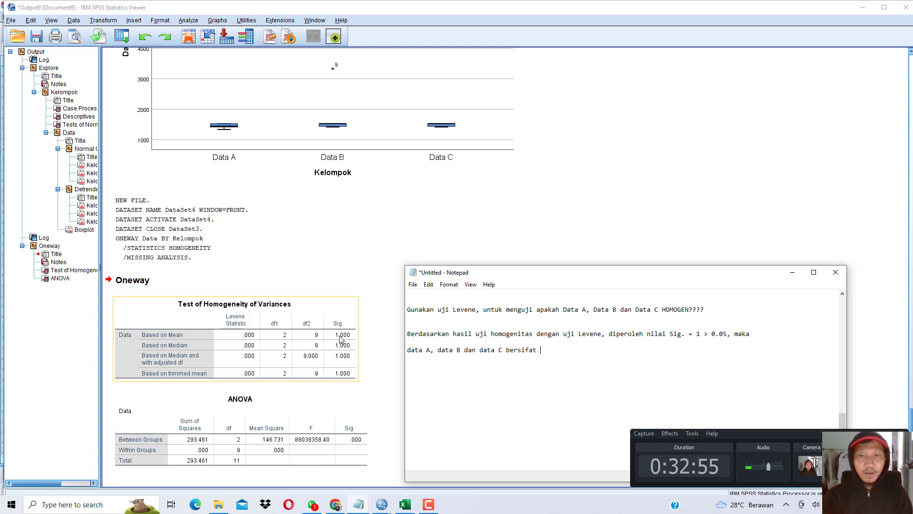
text( HOMOGEN , , , , ,)
Step: Add the line "MAKSUDNYA HOMOGEN ADALAH STANDAR DEVIASI DARI DATA A, DATA B DAN DATA C TIDAK JAUH BERBEDAAAAA"
key(Return)
text(MAKSUDNYA HOMOGEN ADALAH STANDAR DEVIASI DARI DATA A, DATA B DAN DATA C TIDAK JAUH BERBEDAAAAA)
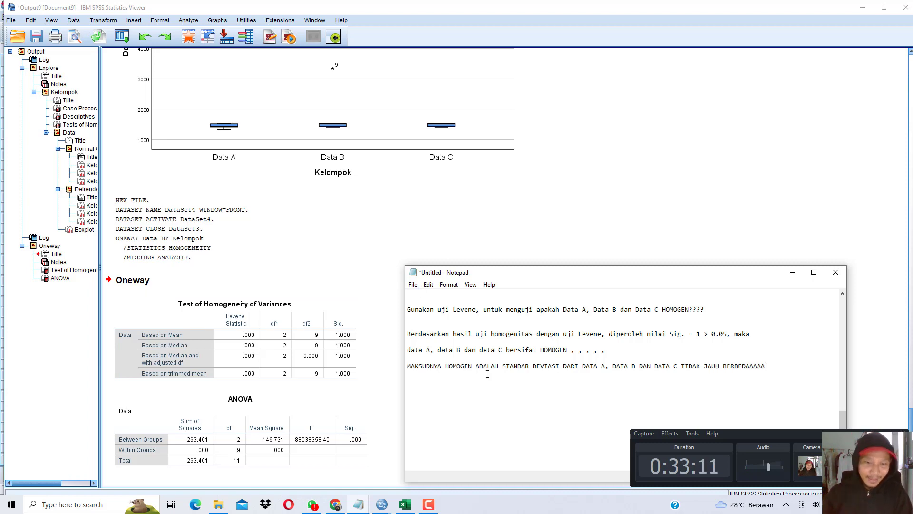
Step: Switch to Excel and compare the standard deviations in U17:U19 with the Levene conclusion in Notepad
click(412, 506)
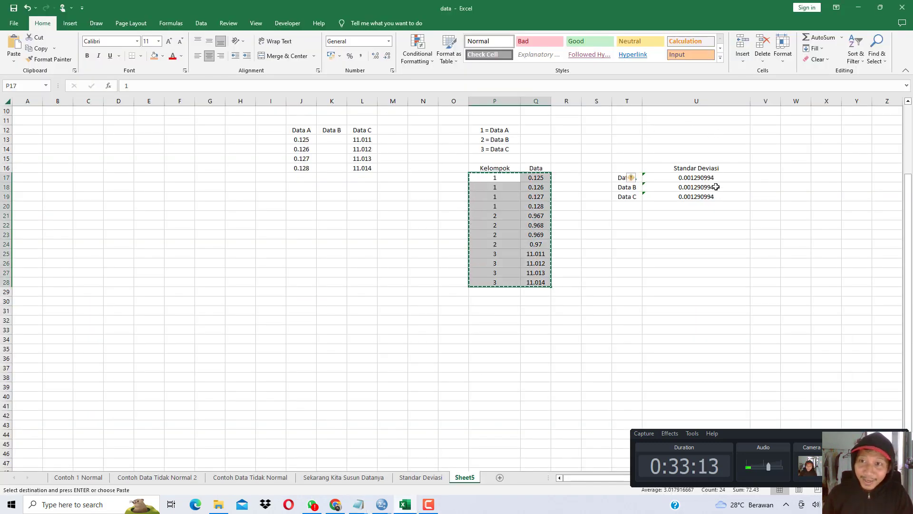
drag(714, 179, 715, 190)
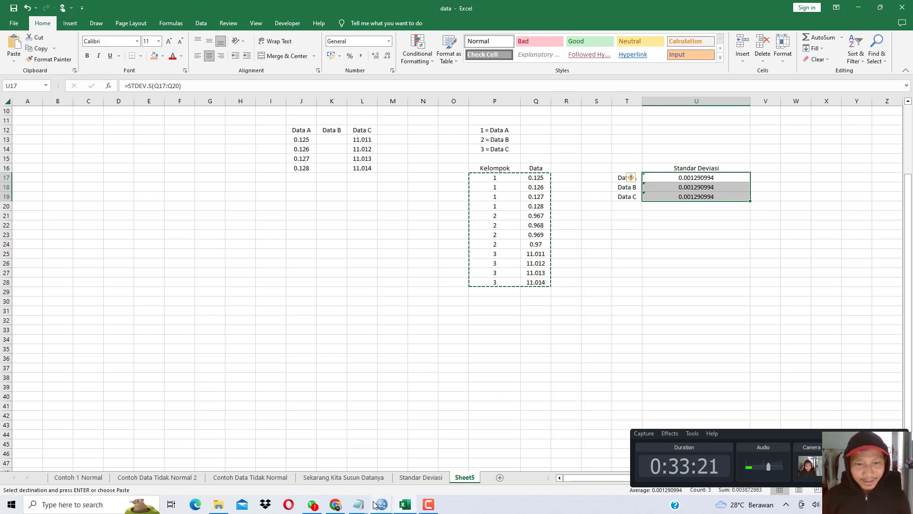
click(358, 504)
click(416, 478)
drag(683, 335, 710, 335)
click(362, 431)
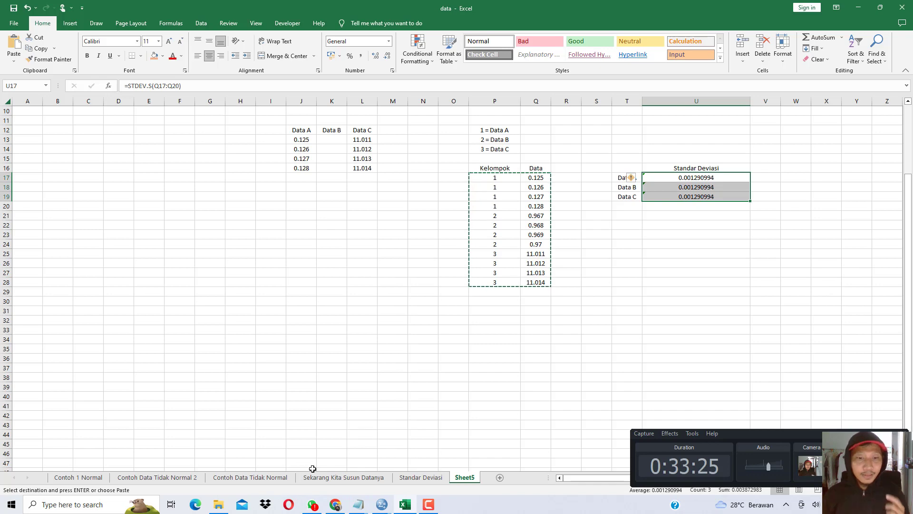
Step: On the Standar Deviasi sheet, clear the Rata-Rata and Standar Deviasi results in Z28:AB29 below Data A to C
click(343, 477)
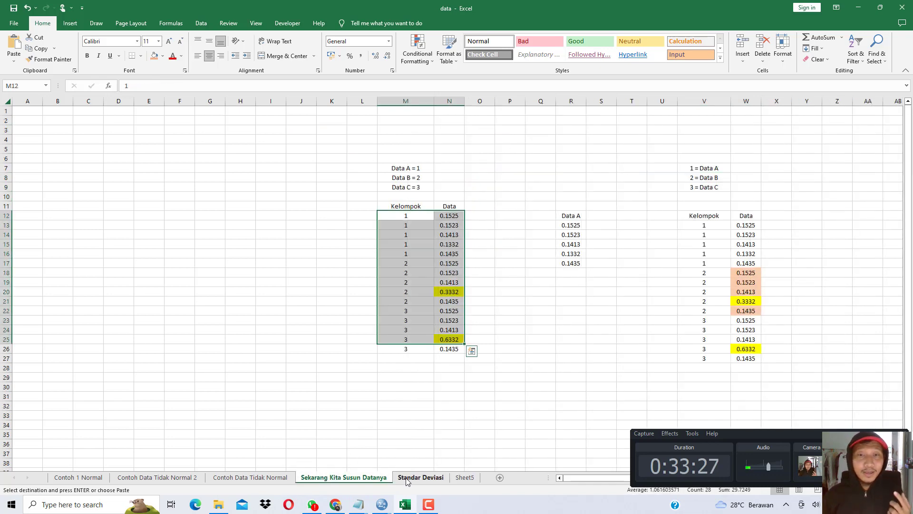
click(420, 477)
click(553, 408)
key(Right)
key(Right)
key(Right)
key(Right)
key(Right)
key(Right)
key(Right)
key(Right)
key(Right)
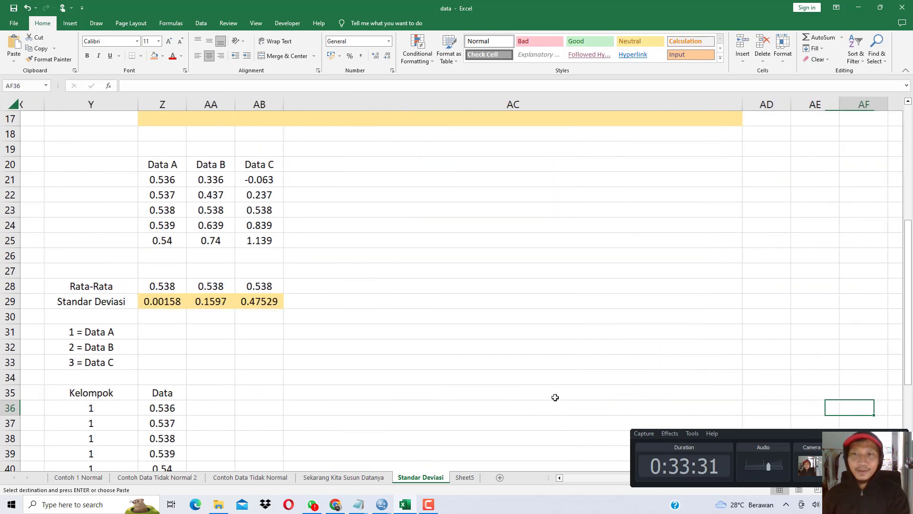
click(216, 259)
key(Left)
key(Left)
key(Left)
key(Left)
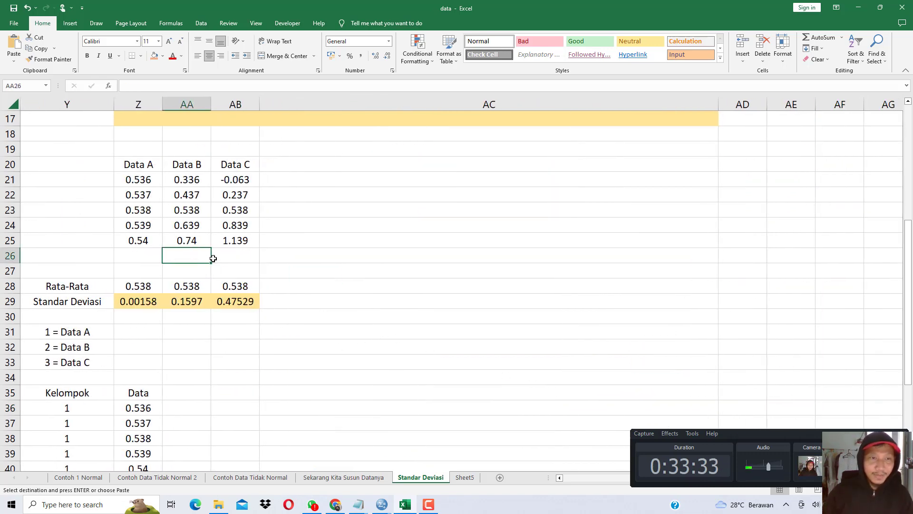
key(Right)
key(Down)
key(Down)
key(Right)
key(Escape)
key(Right)
key(Right)
key(Delete)
key(Down)
key(Delete)
key(Left)
key(Delete)
key(Left)
key(Delete)
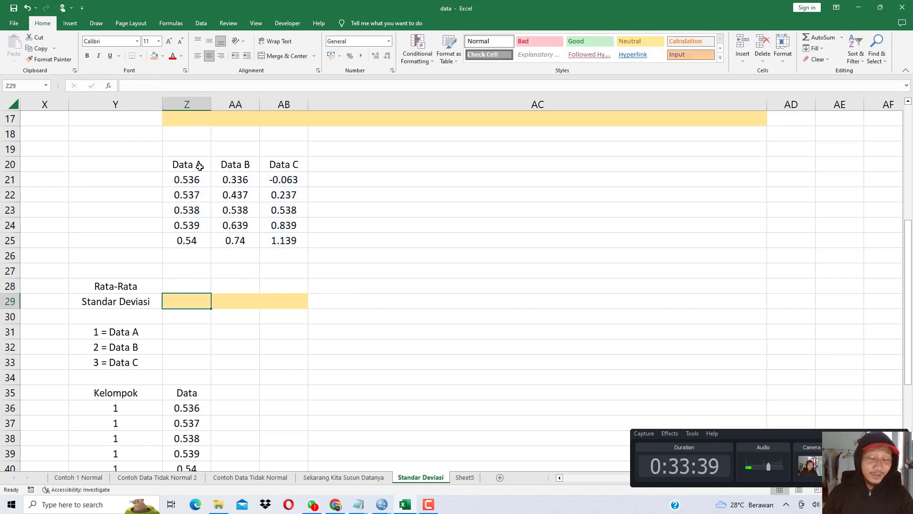
Step: Calculate the mean of Data A in Z28 with AVERAGE over Z21:Z25
click(199, 166)
click(252, 165)
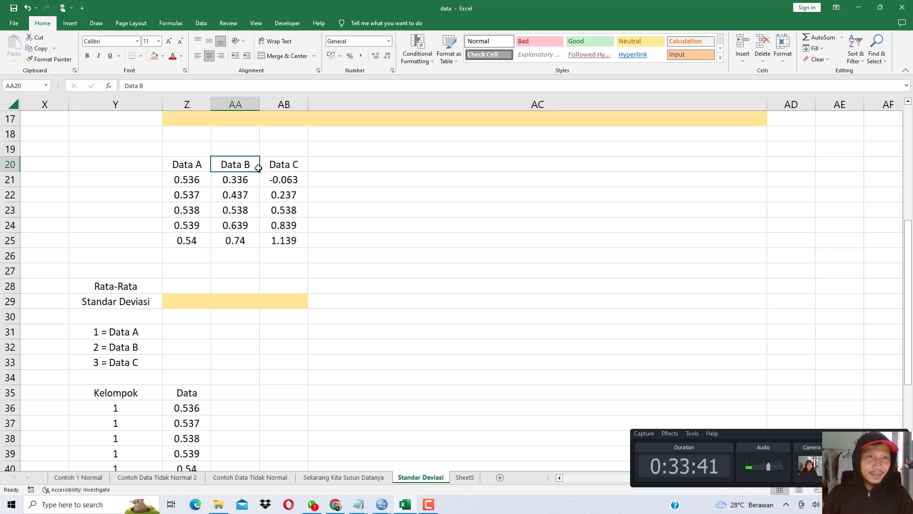
click(191, 282)
text(=AV)
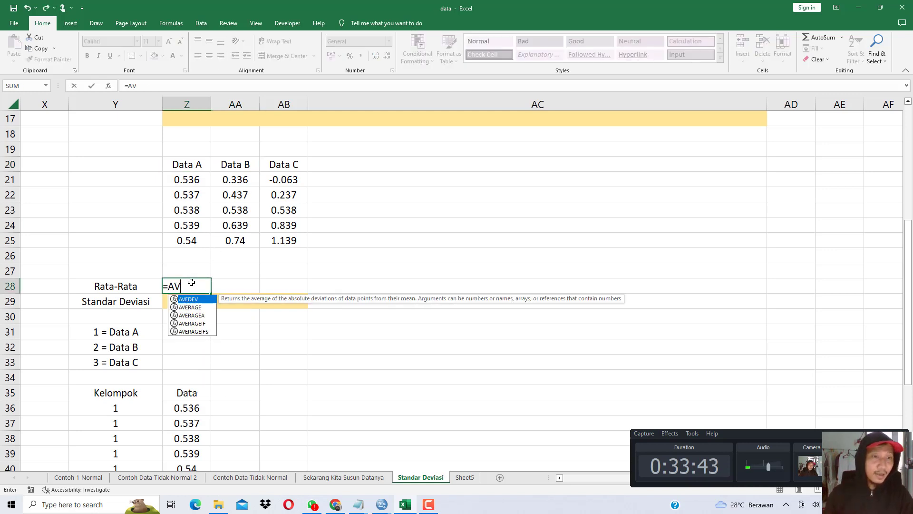
double_click(195, 308)
drag(193, 181, 197, 238)
key(Return)
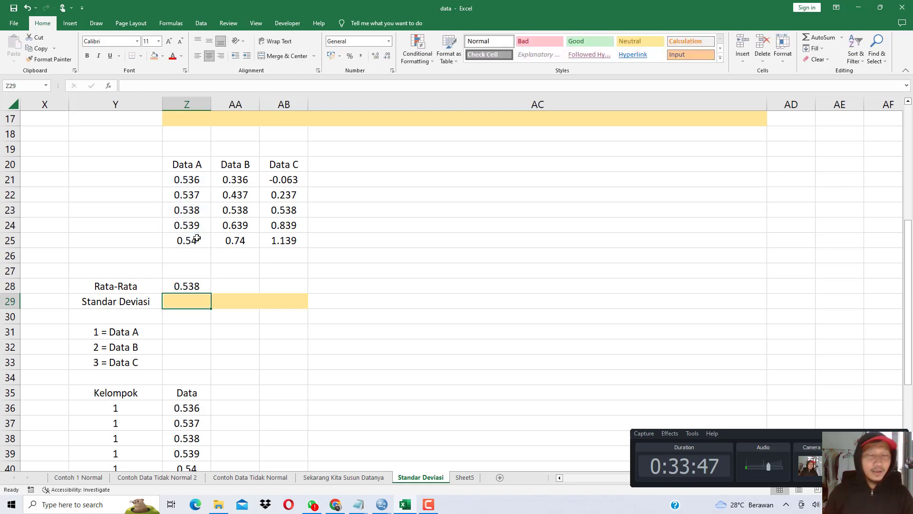
Step: Fill the Rata-Rata formula from Z28 across to Data B and Data C, and select the three means
click(203, 287)
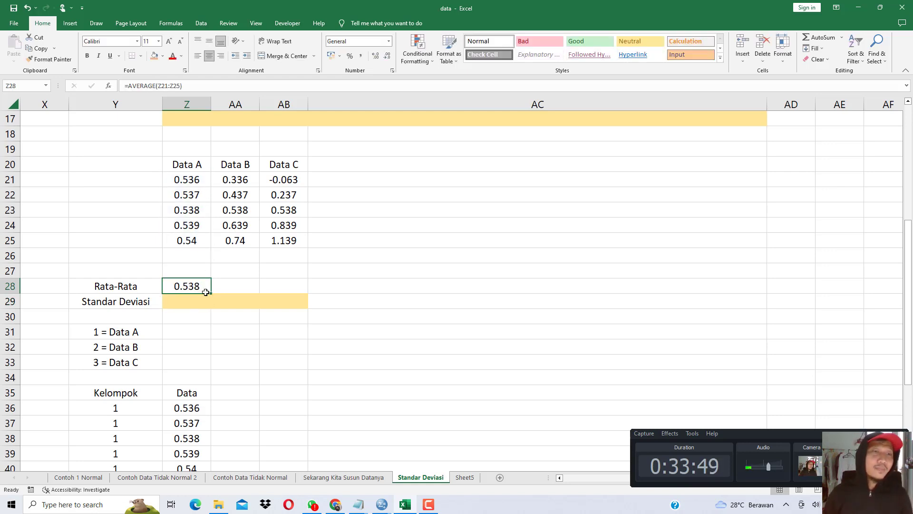
drag(211, 295, 261, 292)
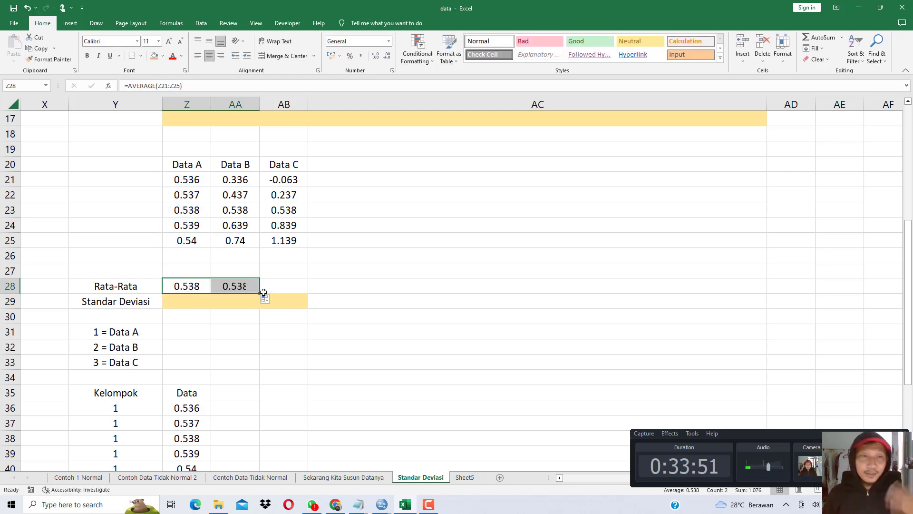
drag(238, 181, 238, 240)
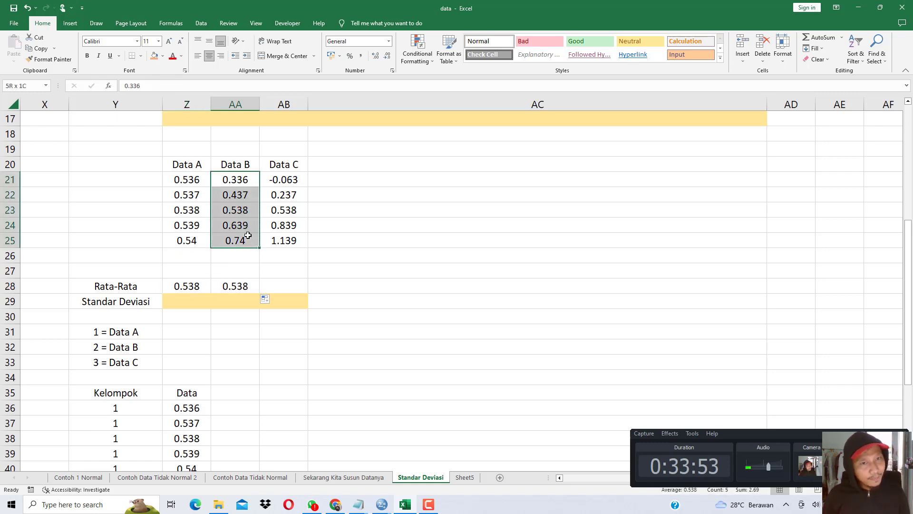
click(246, 286)
drag(260, 293, 284, 286)
click(285, 287)
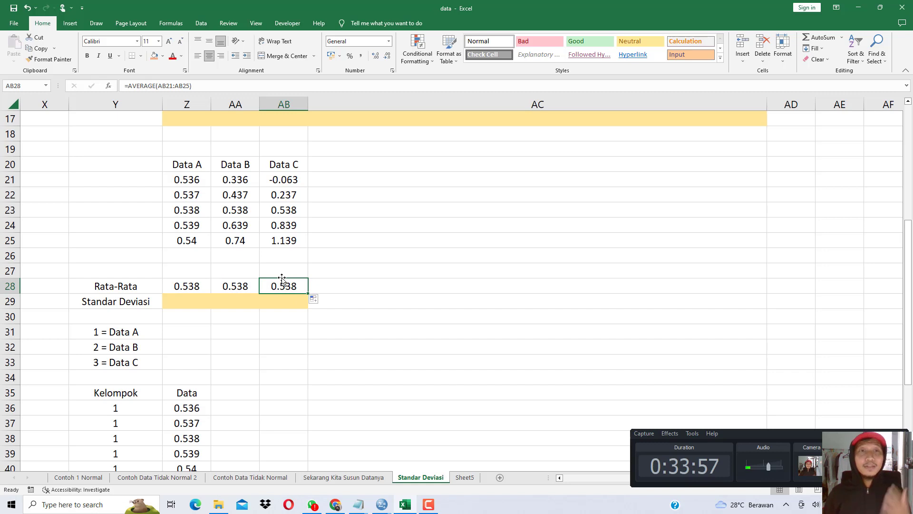
drag(210, 280, 284, 286)
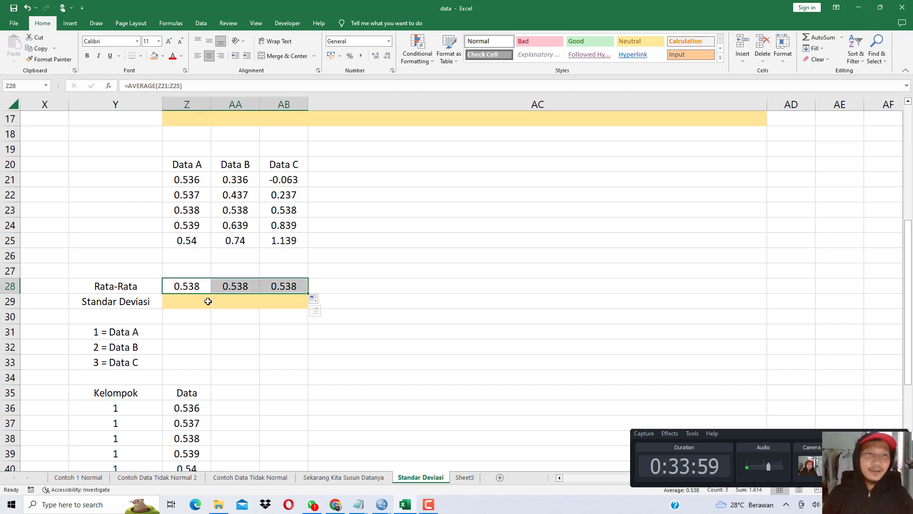
Step: Calculate the standard deviation of Data A in Z29 with STDEV.S over Z21:Z25
double_click(204, 301)
text(=ST)
double_click(209, 330)
drag(204, 178, 204, 236)
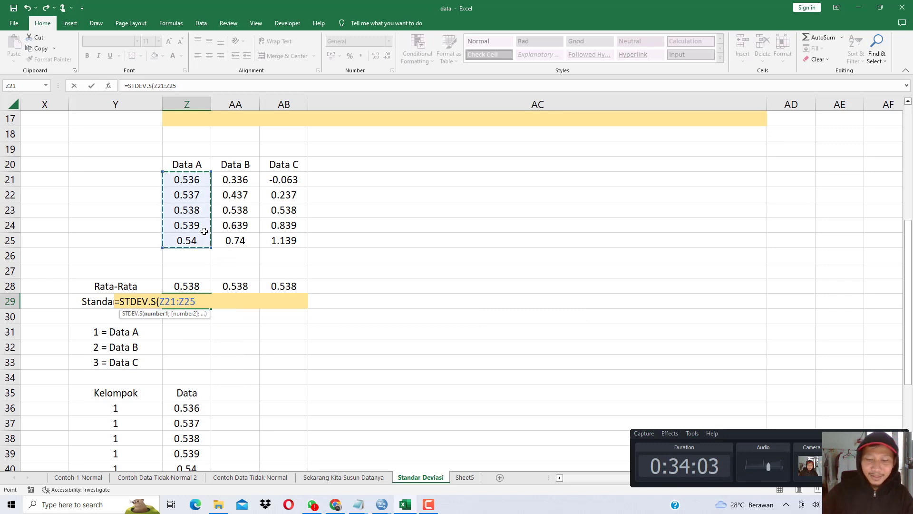
key(Return)
Step: Fill the Standar Deviasi formula from Z29 across to AB29 for Data B and Data C
click(194, 300)
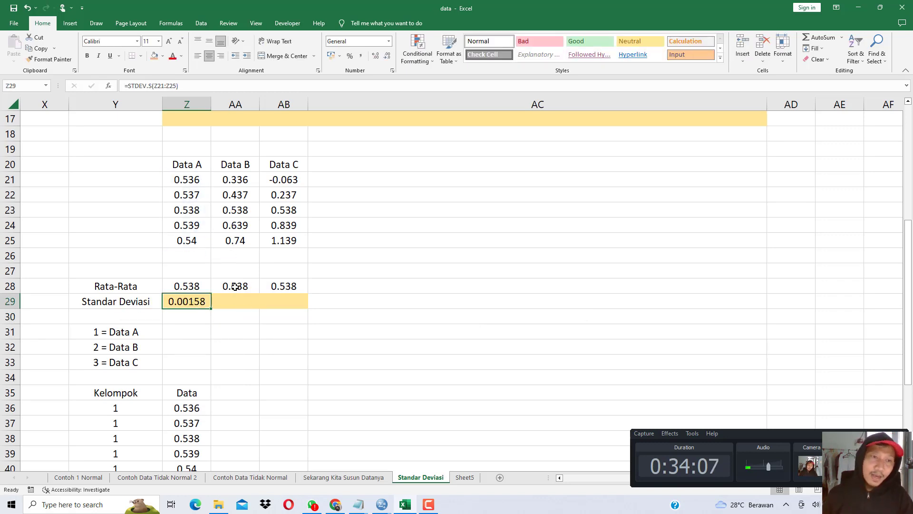
drag(211, 308, 247, 306)
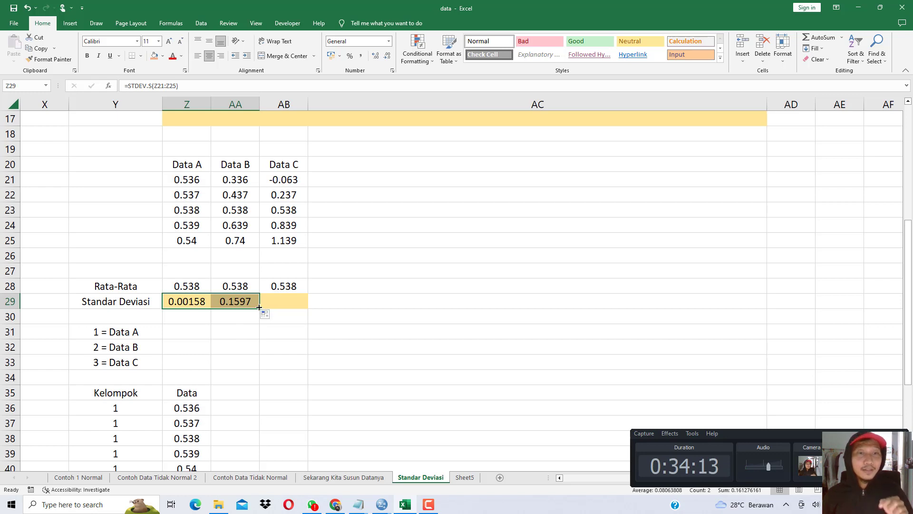
drag(261, 309, 305, 304)
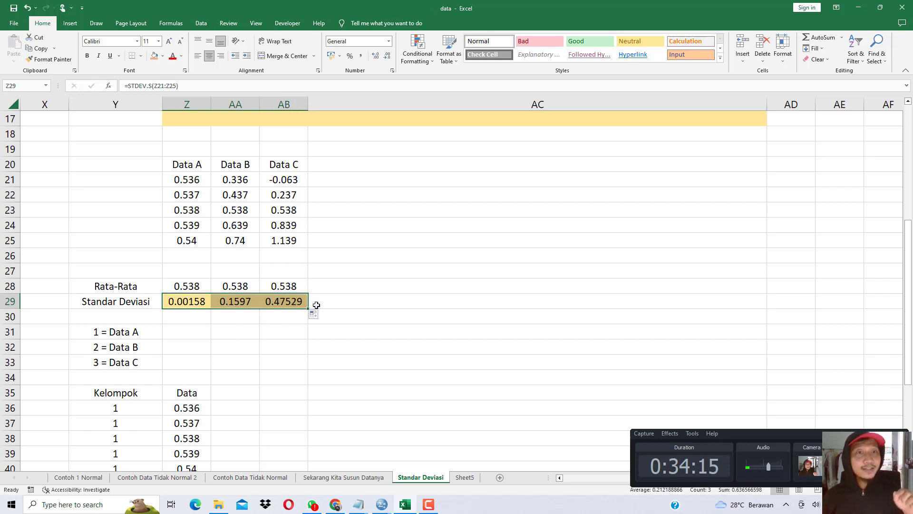
Step: Compare the standard deviations of Data A, Data B and Data C cell by cell in row 29
click(296, 303)
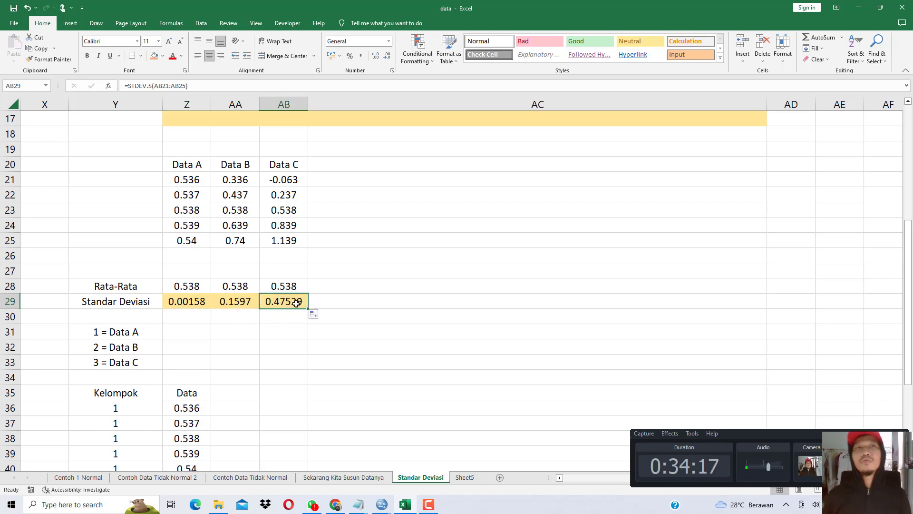
click(190, 301)
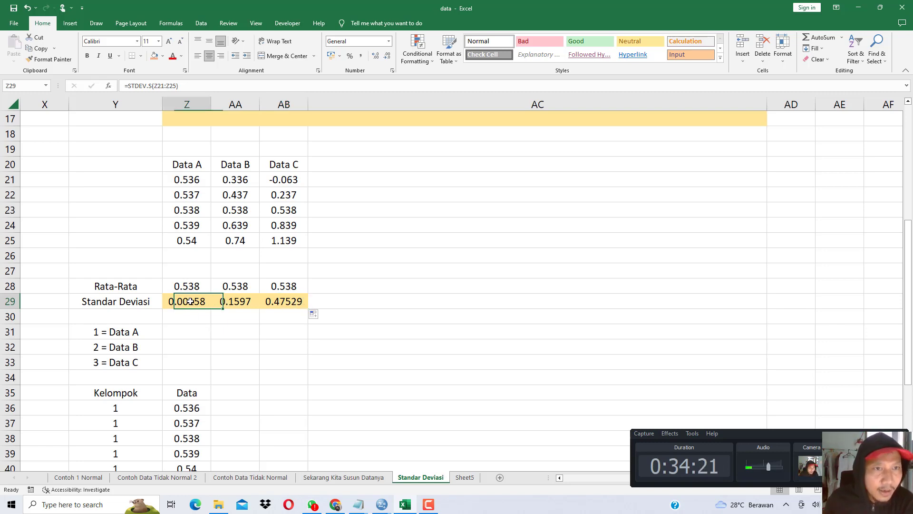
click(224, 301)
click(286, 301)
click(187, 301)
click(235, 301)
click(273, 303)
click(203, 301)
click(235, 301)
click(271, 301)
click(198, 301)
click(238, 301)
click(262, 301)
click(199, 301)
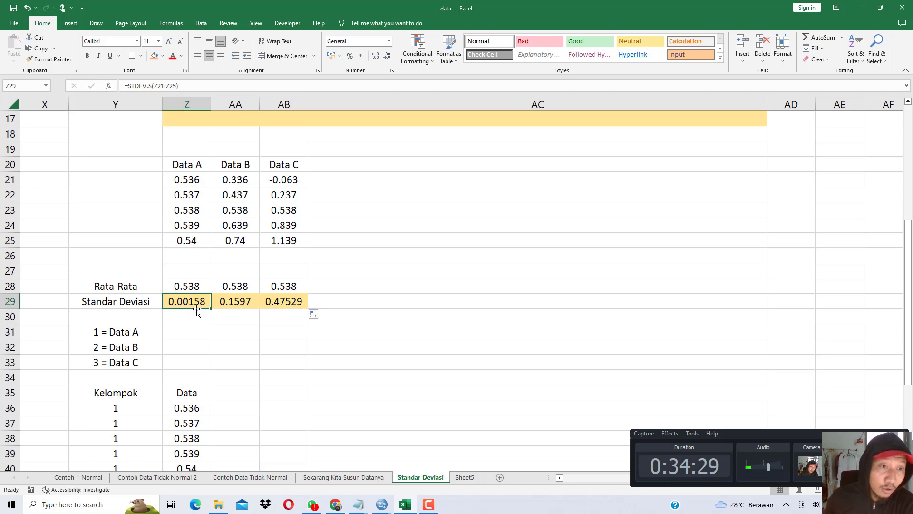
click(230, 301)
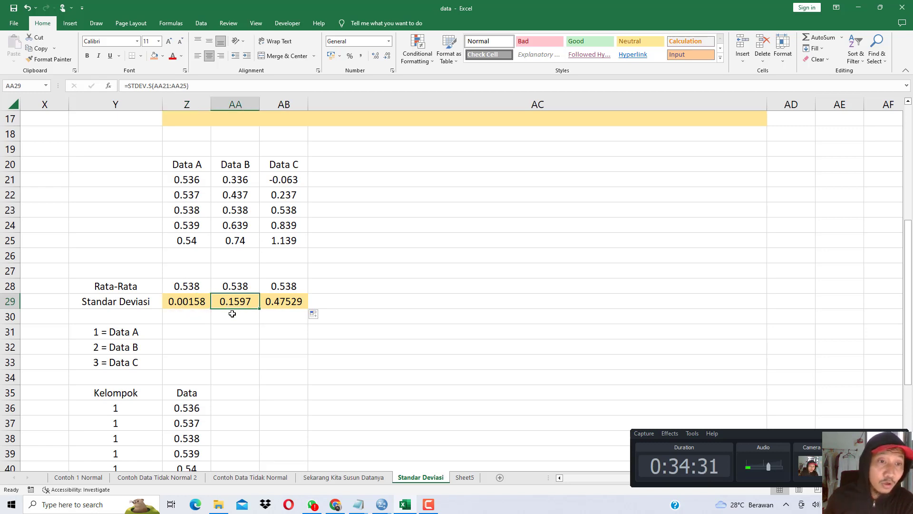
Step: Recheck the Standar Deviasi results in Z29:AB29 against the Data A and Data B values above them
click(294, 298)
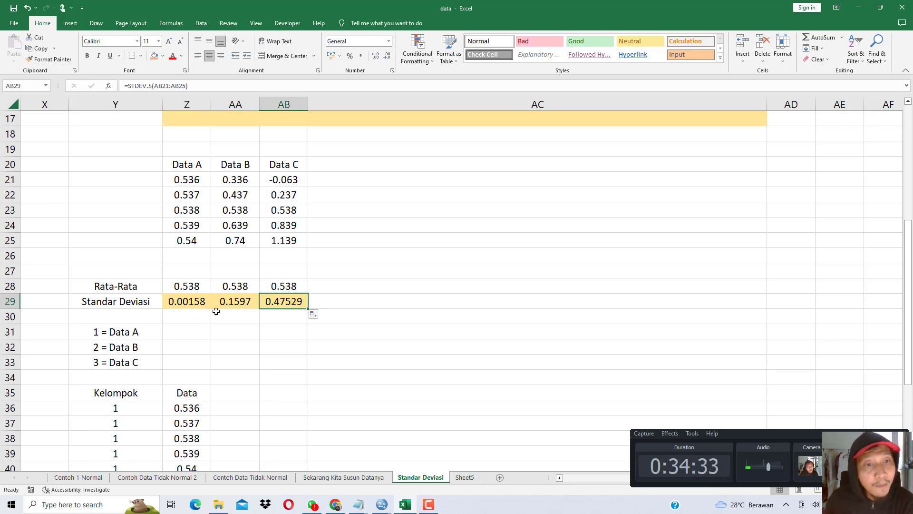
click(197, 299)
click(232, 302)
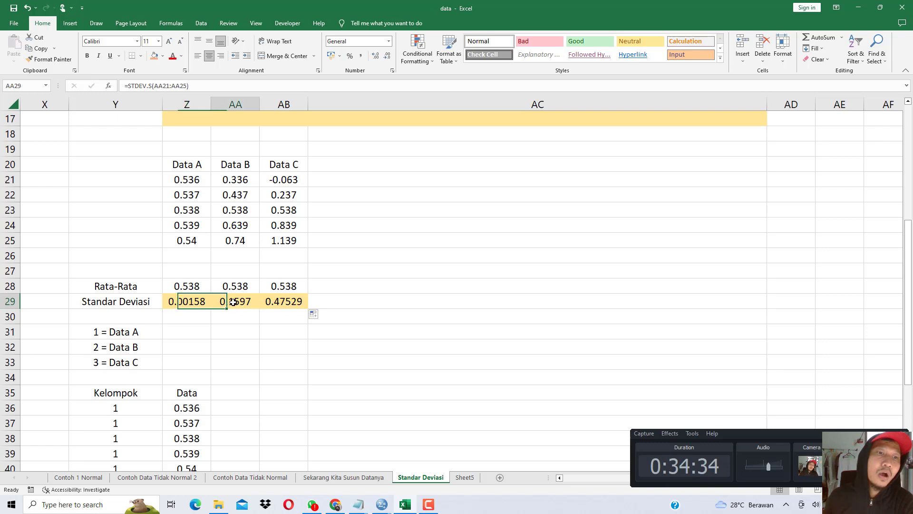
click(196, 301)
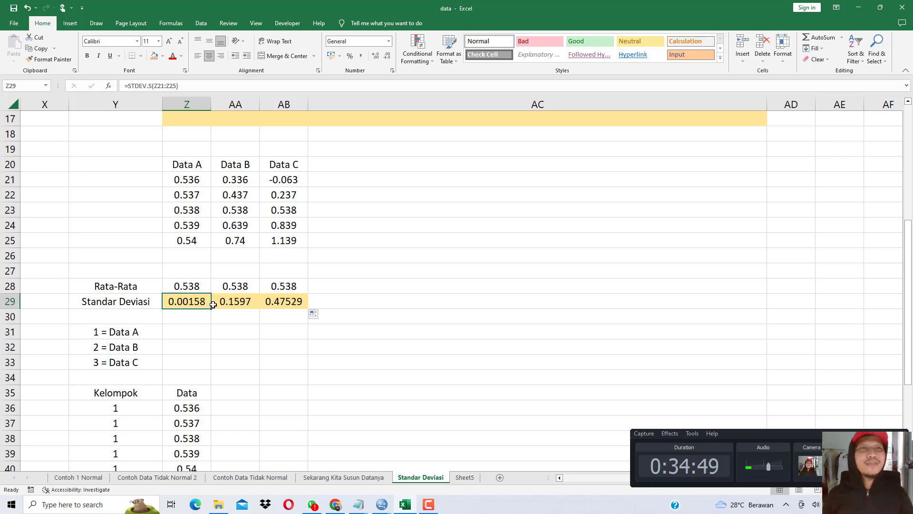
drag(187, 162, 197, 241)
drag(236, 179, 245, 195)
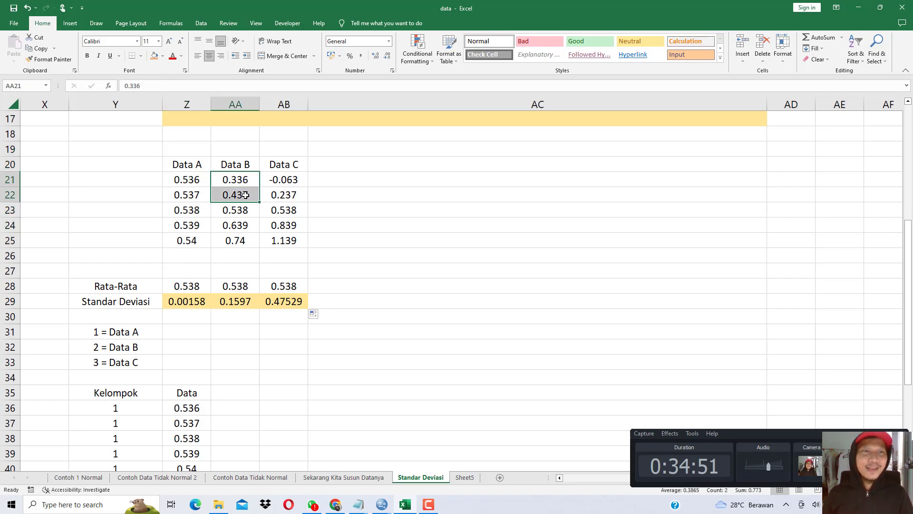
Step: Copy the Data A to Data C table Z20:AB25 into a new worksheet starting at H10
drag(193, 164, 271, 235)
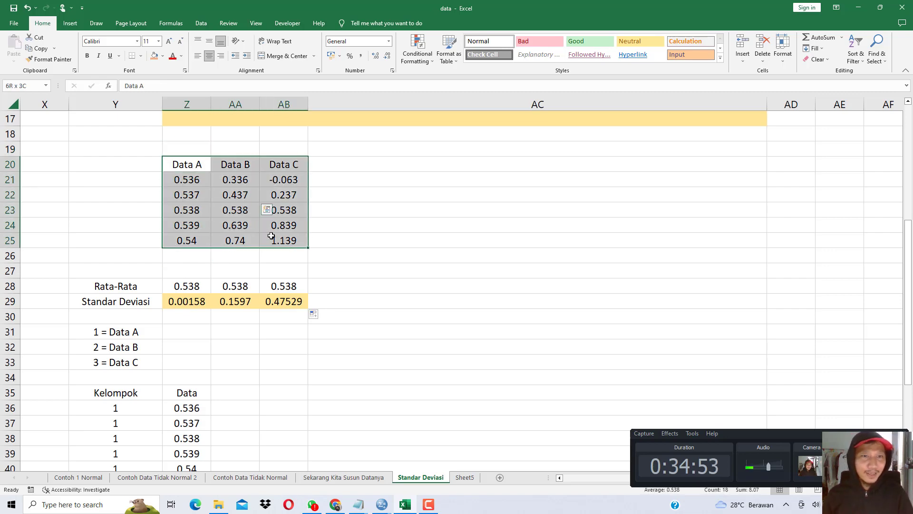
key(ctrl+c)
click(467, 478)
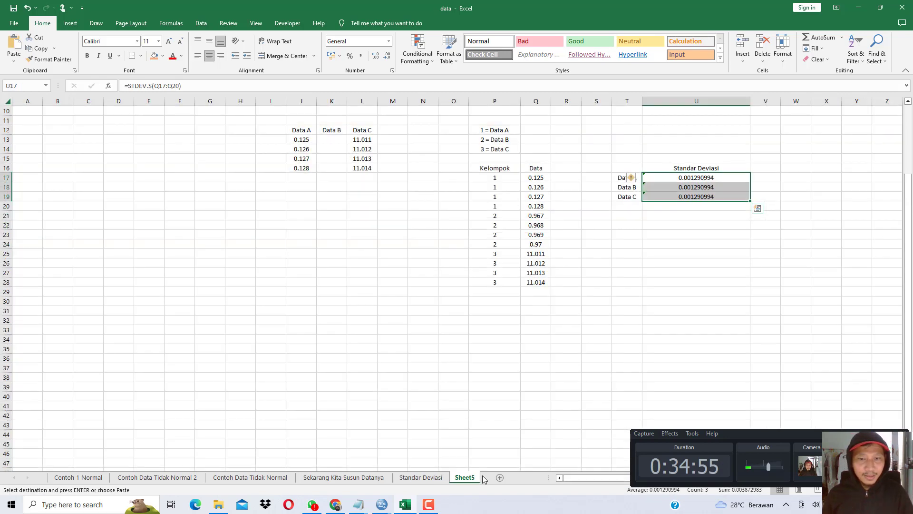
click(499, 478)
click(180, 169)
click(241, 196)
key(ctrl+v)
click(375, 204)
Step: Copy the Data A values into O19:O23 and enter group code 1 beside each in N19:N23
drag(240, 206, 240, 244)
key(ctrl+c)
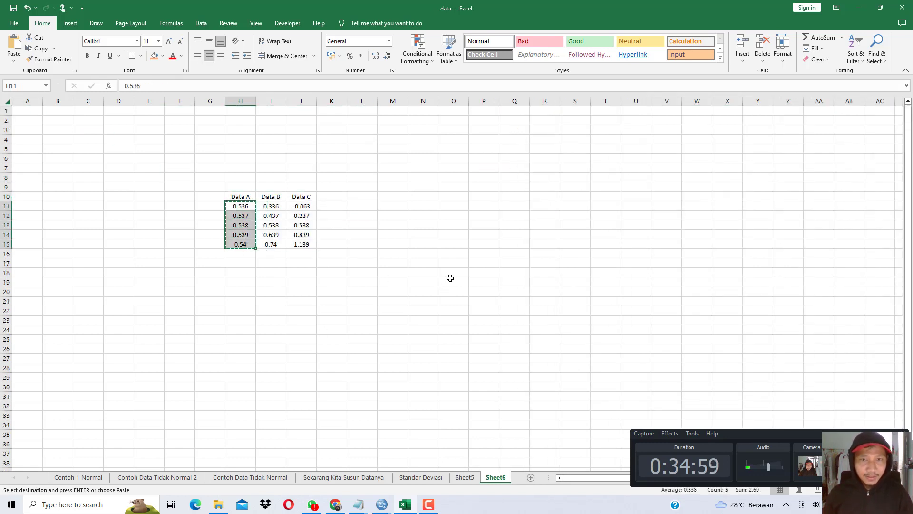
click(449, 281)
key(ctrl+v)
click(427, 281)
text(1\1)
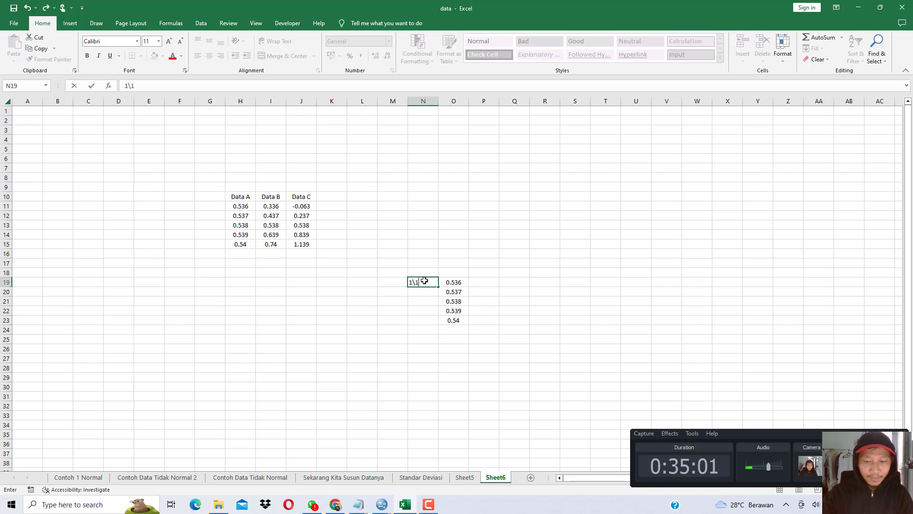
key(Return)
text(1 1 1 1)
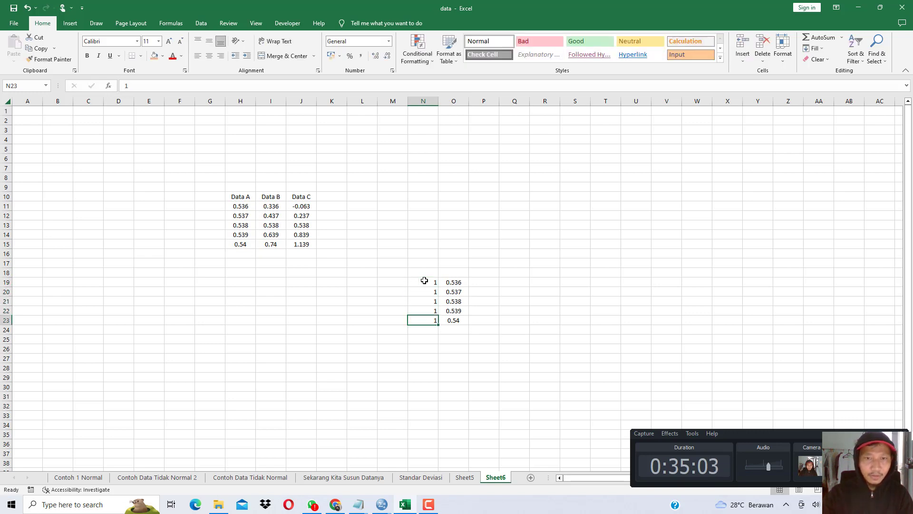
Step: Copy the Data B values into O24:O28 and enter group code 2 beside each in N24:N28
drag(269, 206, 270, 244)
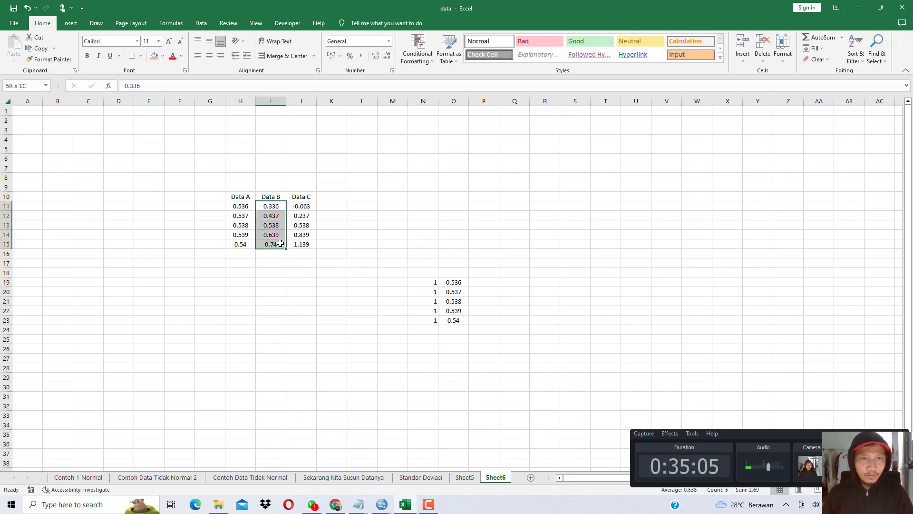
key(ctrl+c)
click(465, 328)
key(ctrl+v)
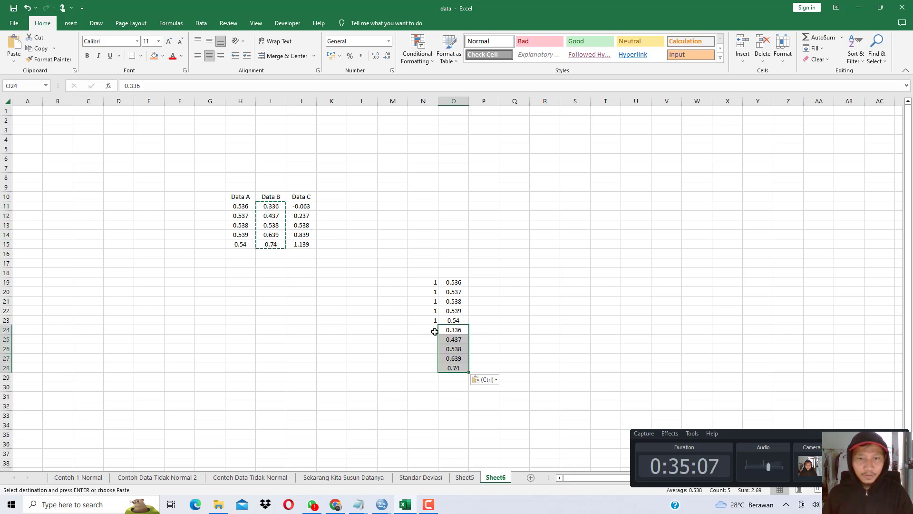
click(430, 329)
text(2)
key(Return)
text(2 2 2 2)
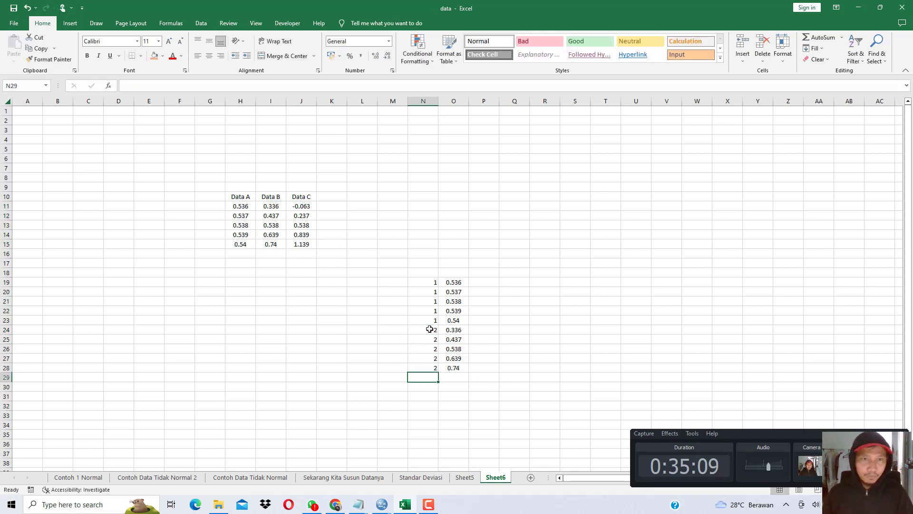
Step: Copy the Data C values into O29:O33 and enter group code 3 beside each in N29:N33
click(298, 206)
drag(304, 224, 305, 243)
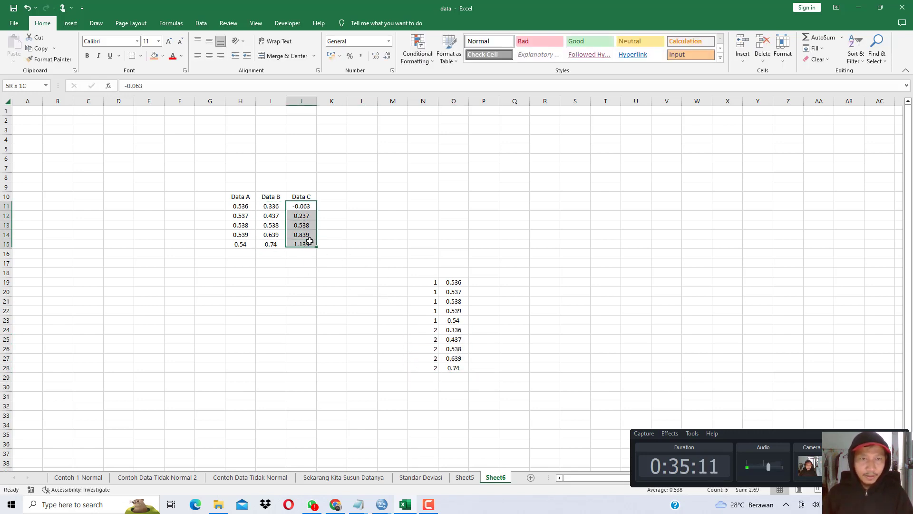
key(ctrl+c)
click(458, 377)
key(ctrl+v)
click(433, 377)
text(3 3 3 3 3)
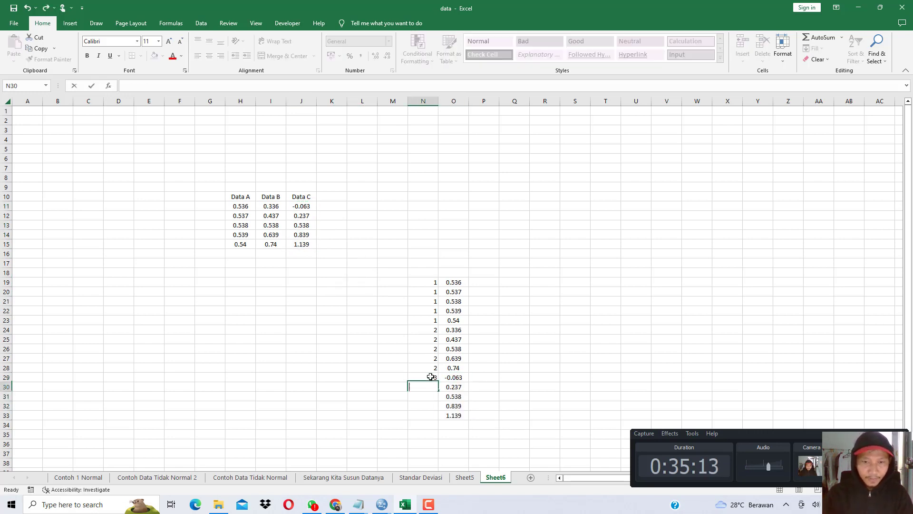
Step: Add the headings Kelompok in N18 and Data in O18 above the stacked values
click(428, 271)
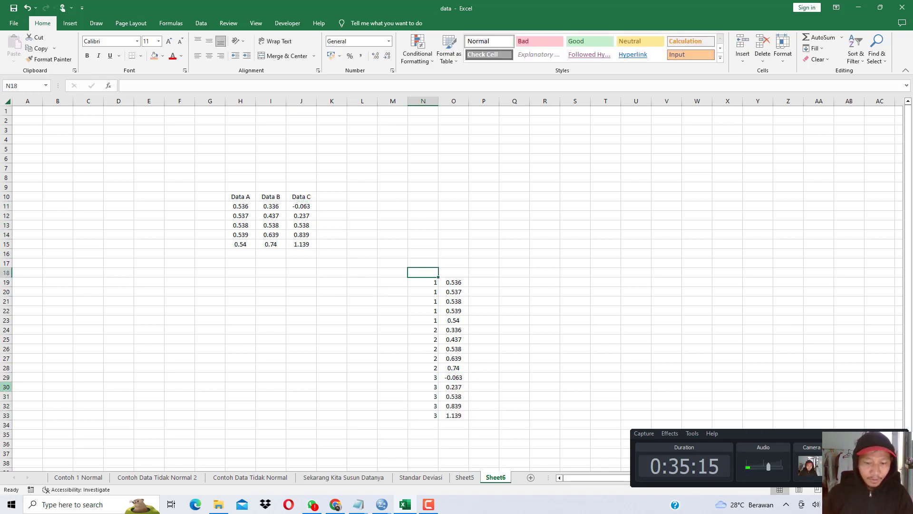
text(kELOMPOK)
key(Tab)
text(Data)
key(Tab)
Step: Center the contents of the whole sheet and widen columns O and N
click(511, 331)
key(ctrl+a)
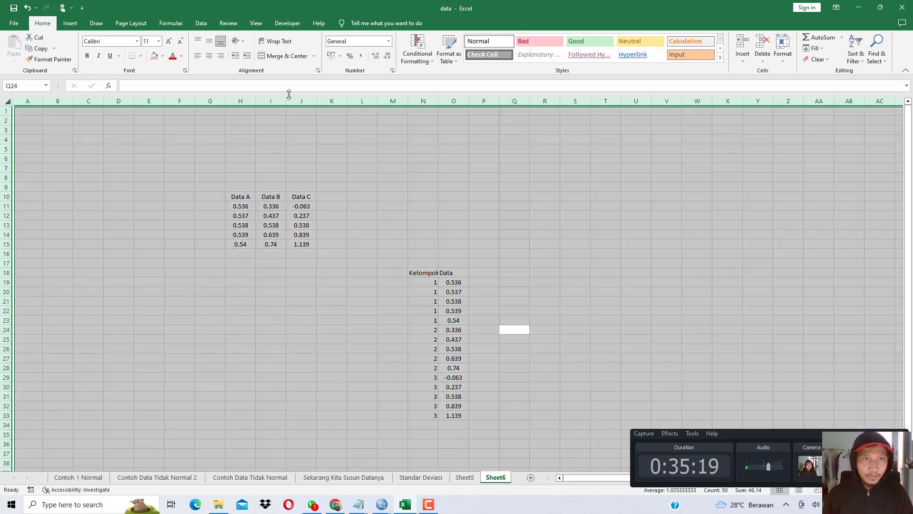
click(209, 56)
click(489, 228)
drag(469, 101, 502, 101)
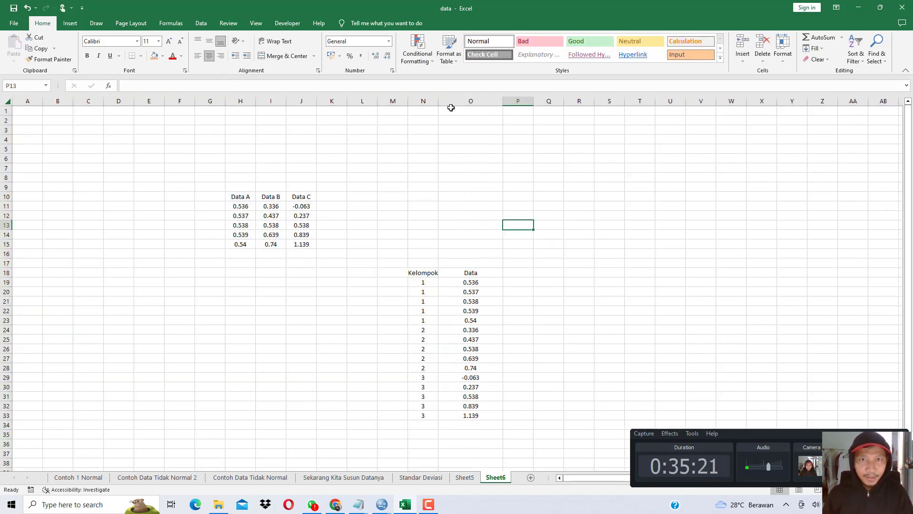
drag(438, 102, 482, 102)
Step: Enter the group legend "1 = Data A", "2 = Data B" and "3 = Data C" in N12:N14
click(438, 212)
text(1 = )
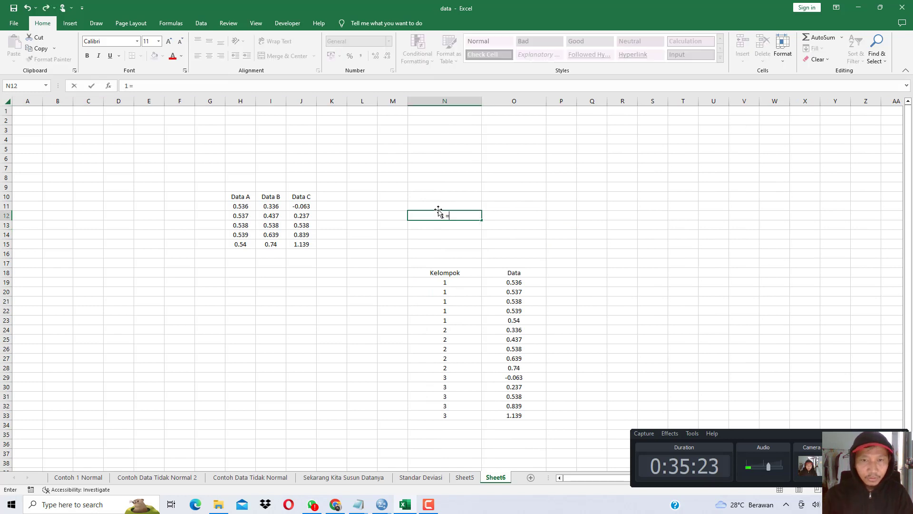
text(Data A)
key(Return)
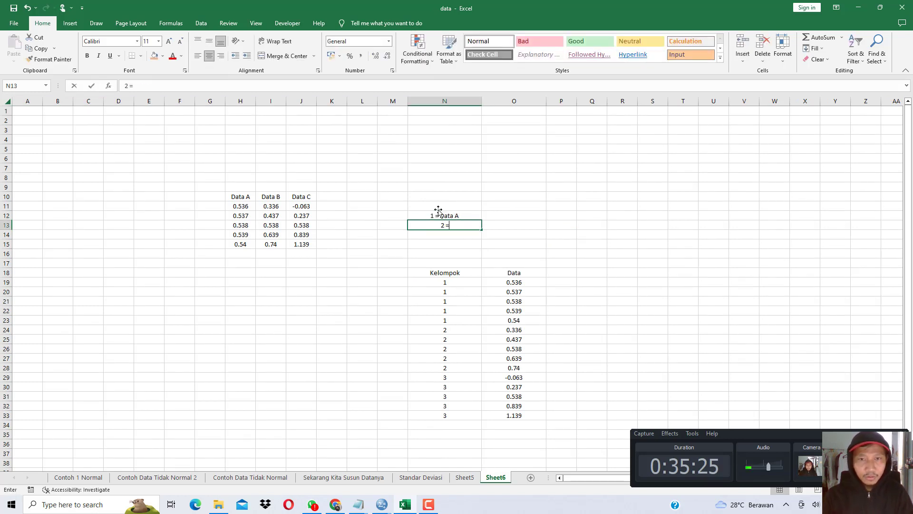
text(2 = Data B)
key(Return)
text(3)
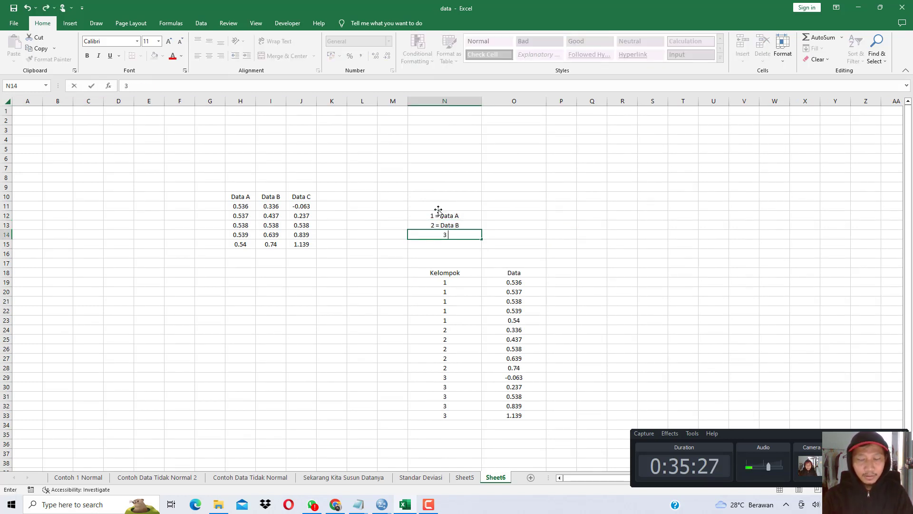
text( = Data C)
key(Tab)
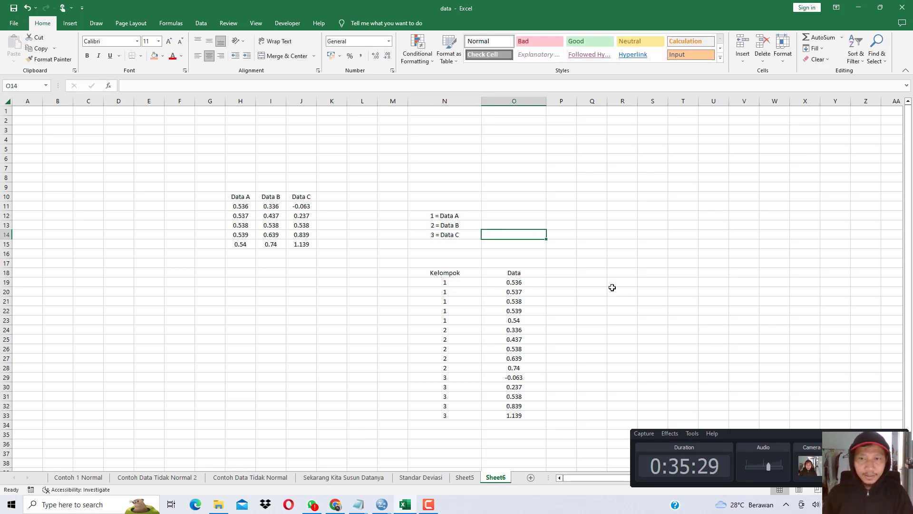
Step: Enter the row labels Data A, Data B and Data C in R19:R21
click(615, 284)
text(Data A)
key(Return)
text(Data AB)
key(Return)
text(Data C)
key(Tab)
Step: Enter the heading Standar Deviasi in S18 and widen column S to fit it
key(Up)
key(Up)
key(Up)
text(St)
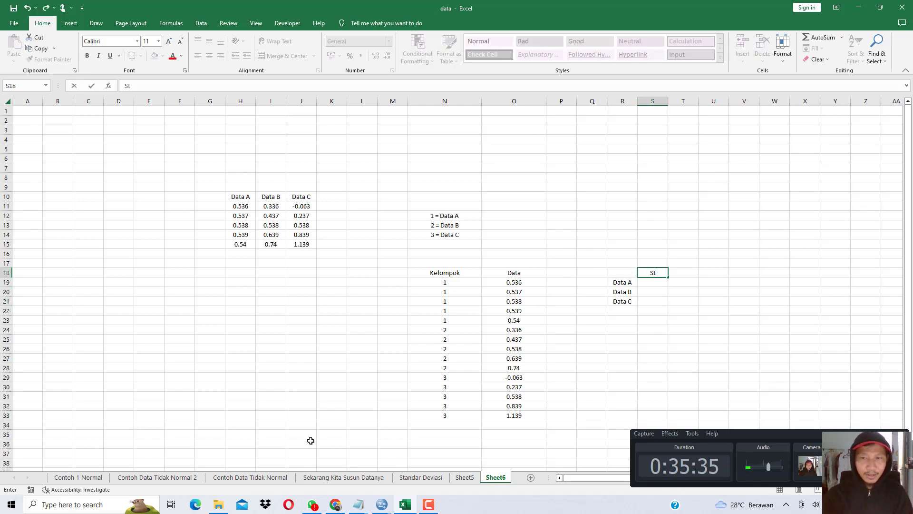
text(andar Dev)
key(BackSpace)
key(BackSpace)
text(w)
text(iasi)
key(Tab)
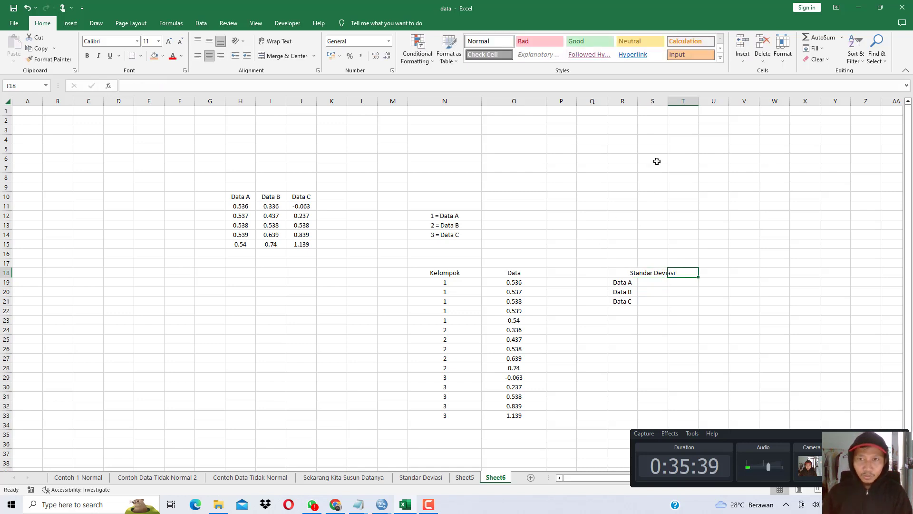
drag(668, 100, 734, 100)
Step: Calculate the standard deviation of Data A in S19 with STDEV.S over O19:O23
click(687, 283)
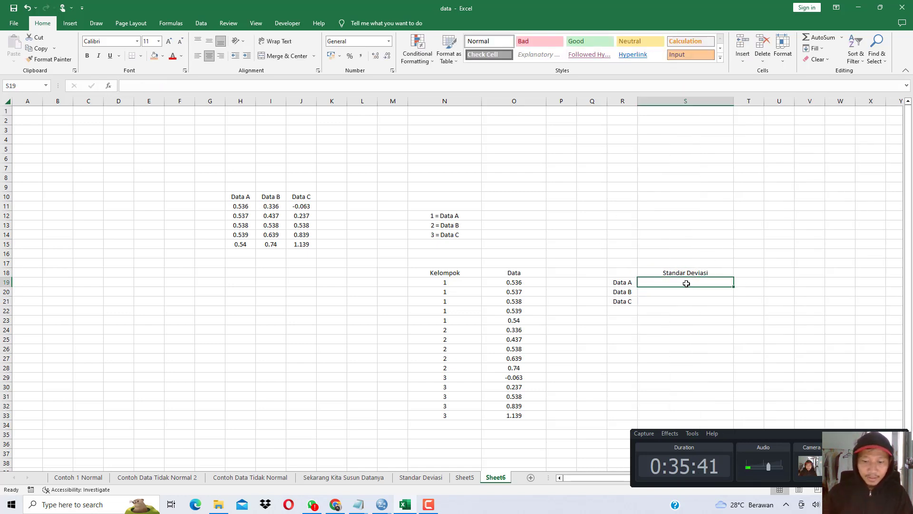
text(=std)
double_click(715, 301)
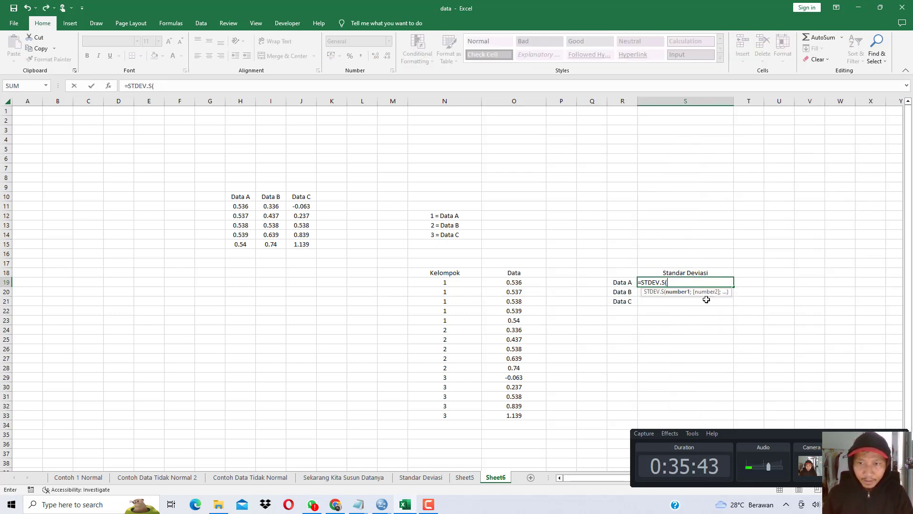
drag(514, 282, 516, 318)
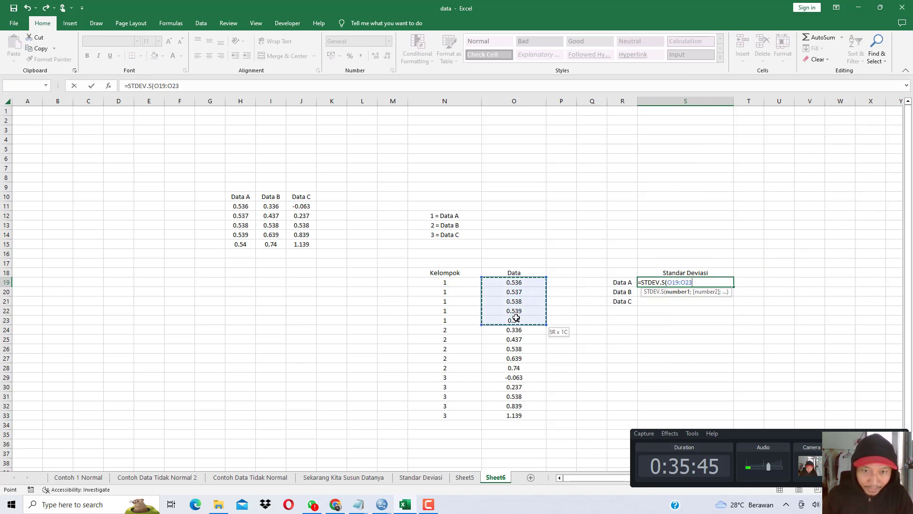
key(Return)
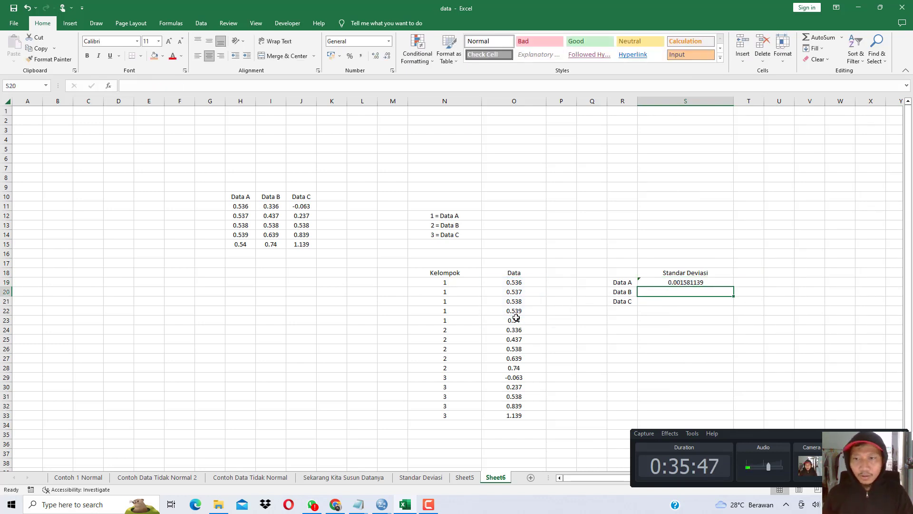
Step: Calculate the standard deviation of Data B in S20 with STDEV.S over O24:O28
text(=st)
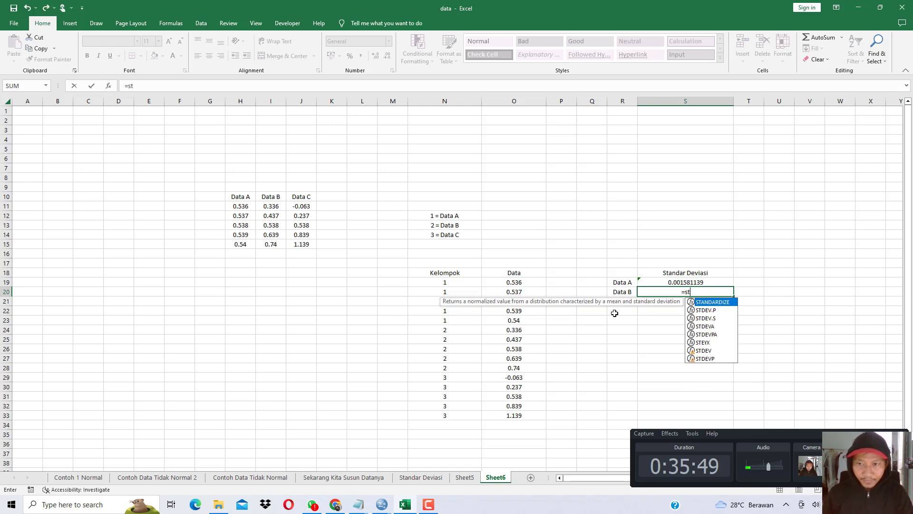
double_click(712, 318)
drag(513, 332, 516, 365)
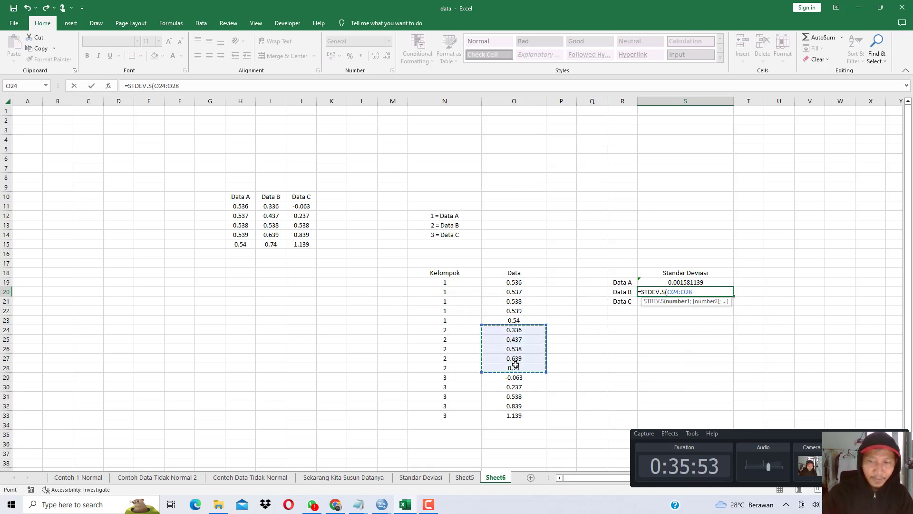
key(Return)
click(686, 292)
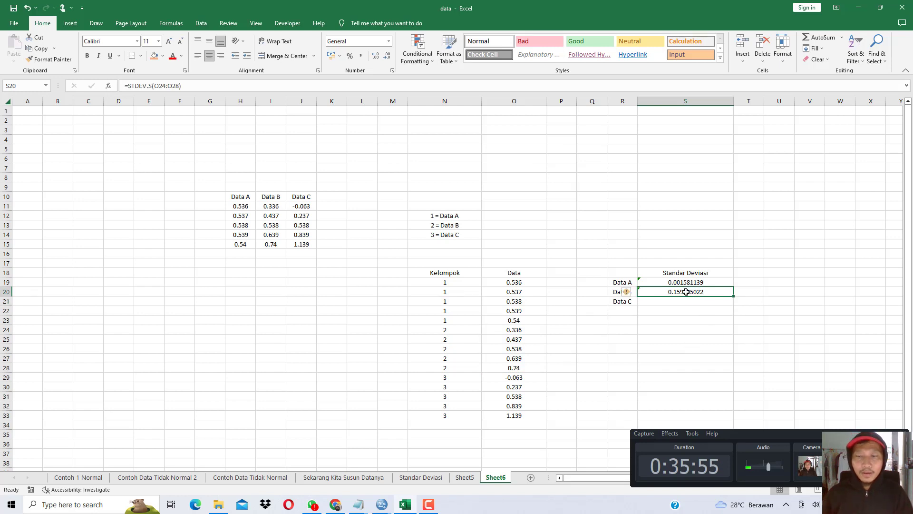
Step: Calculate the standard deviation of Data C in S21 with STDEV.S over O29:O33
click(673, 301)
text(=st)
double_click(706, 328)
drag(519, 381, 522, 415)
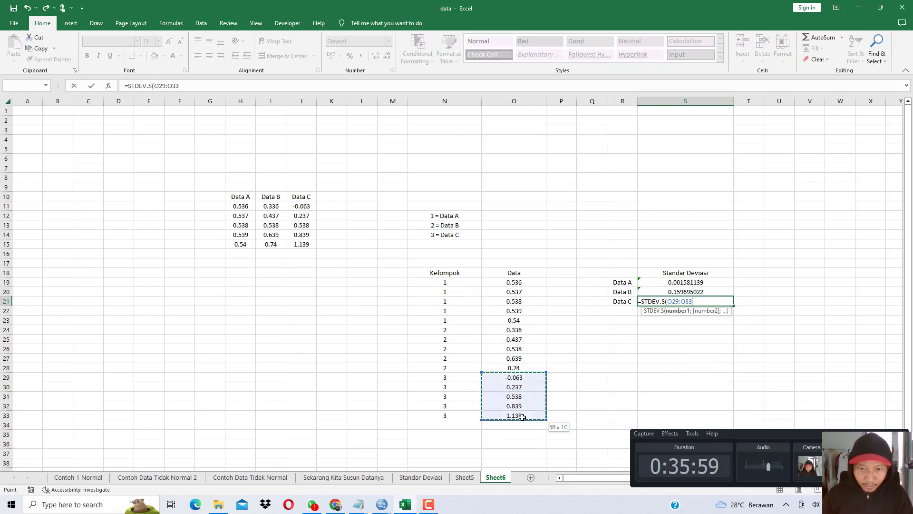
text())
key(Return)
key(Up)
Step: Enter the heading Rata-Rata in T18 and widen column T to fit it
click(746, 269)
text(Ra)
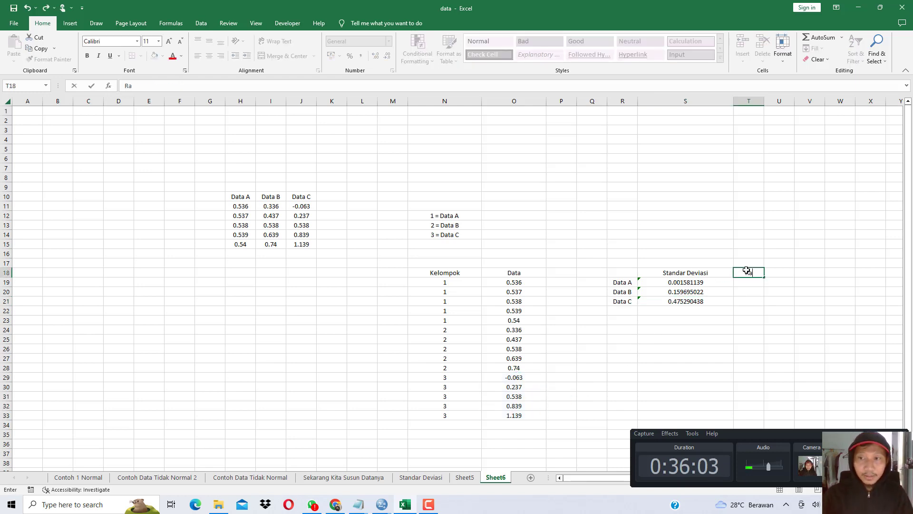
text(ta-Rata-Rat)
key(Return)
drag(764, 101, 800, 102)
Step: Calculate the mean of Data A in T19 with AVERAGE over O19:O23
text(=AVERAGE()
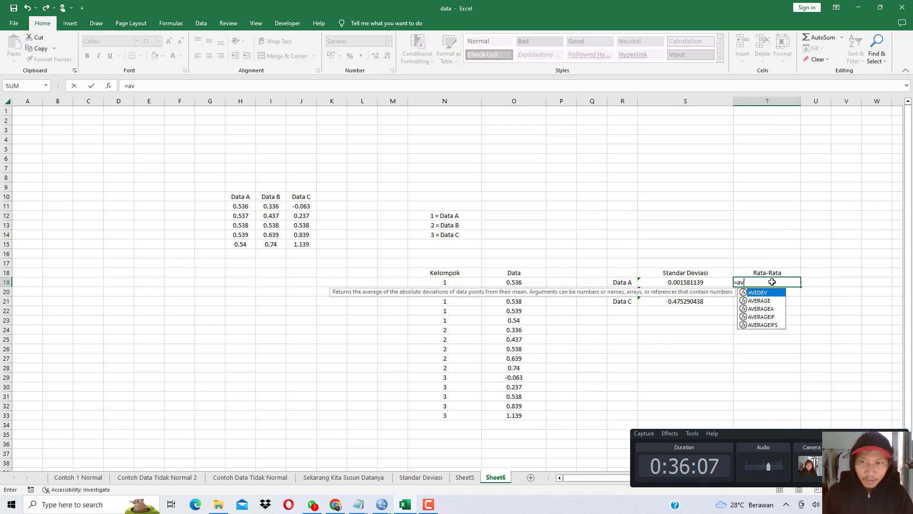
drag(522, 282, 522, 315)
key(Return)
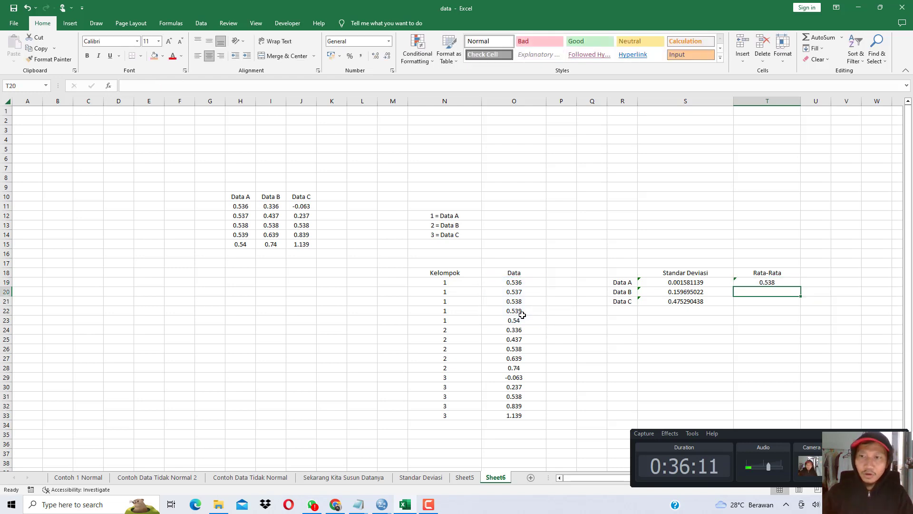
Step: Calculate the mean of Data B in T20 with AVERAGE over O24:O28
text(=av)
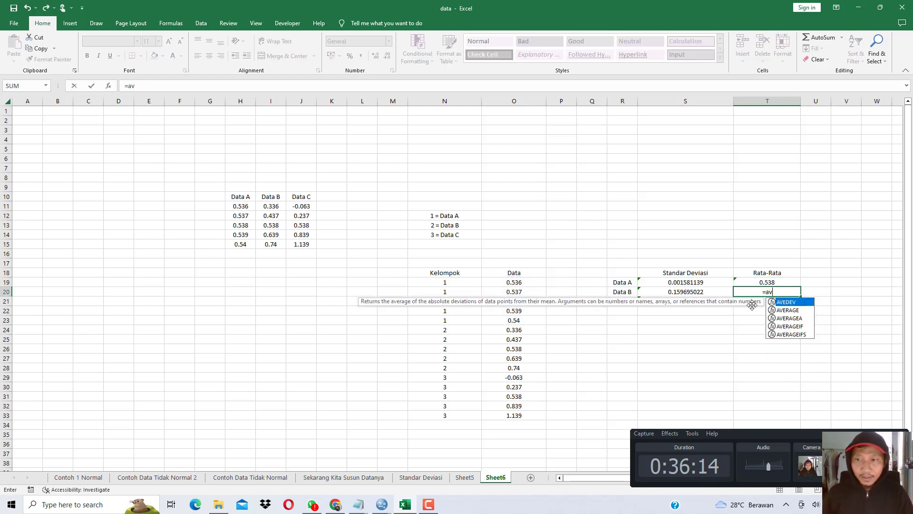
click(783, 313)
double_click(783, 311)
drag(504, 329, 509, 367)
key(Return)
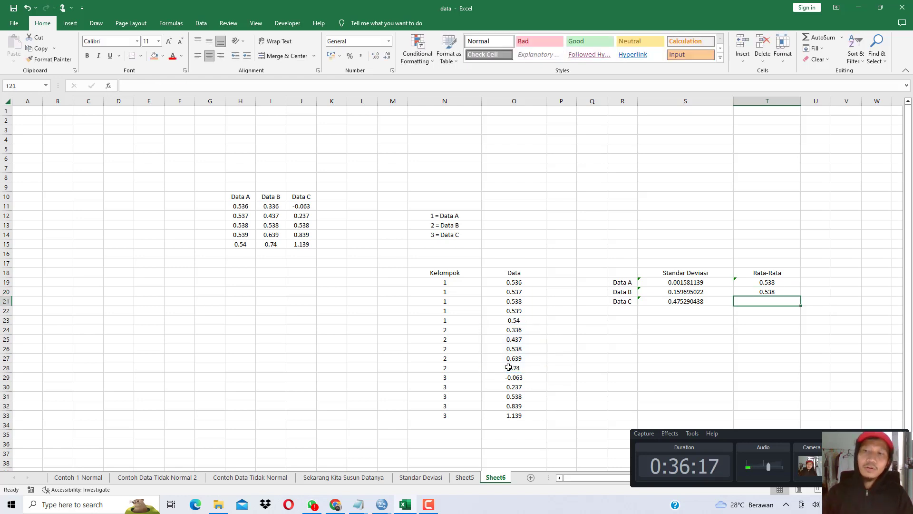
Step: Calculate the mean of Data C in T21 with AVERAGE over O29:O33
text(=av)
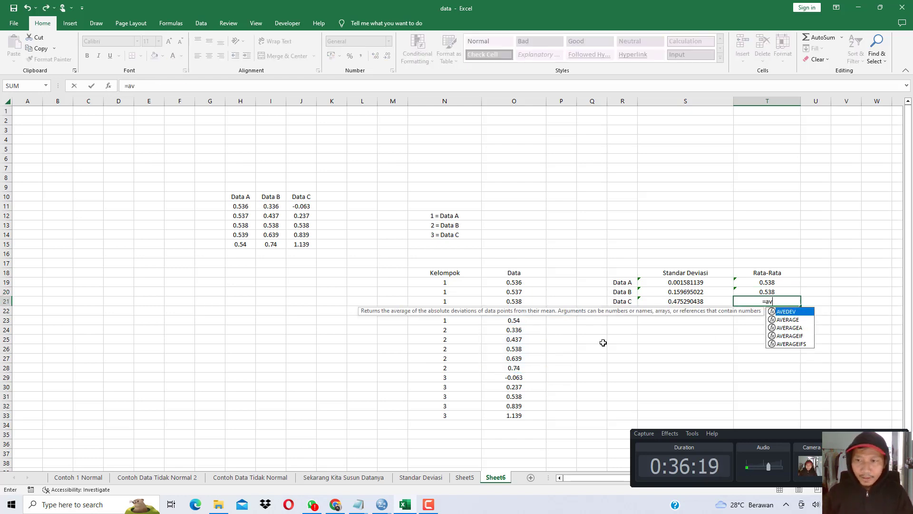
double_click(801, 319)
drag(524, 380, 518, 409)
key(Return)
Step: Compare the means in T19:T21 with the standard deviations of Data A, Data B and Data C in S19:S21
drag(763, 283, 777, 300)
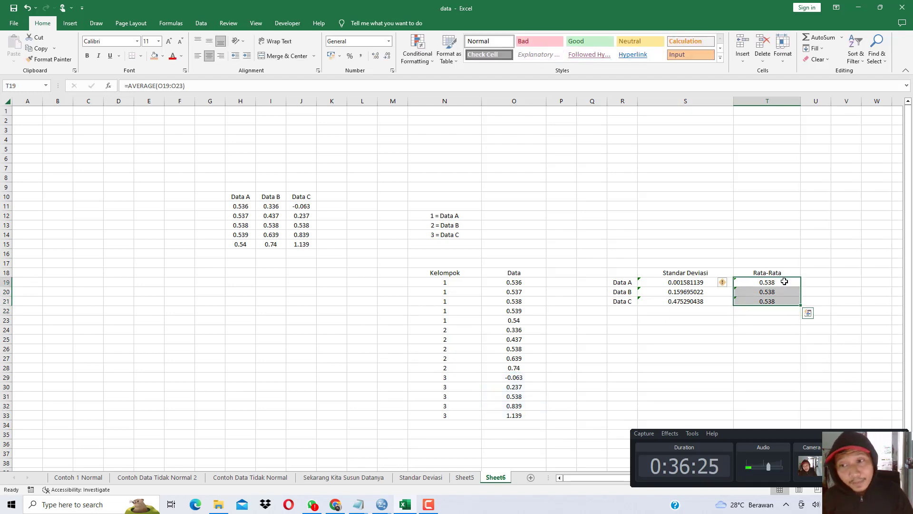
mouse_move(695, 281)
mouse_down()
mouse_move(700, 301)
mouse_move(689, 292)
mouse_up()
click(693, 284)
click(693, 293)
click(690, 283)
click(688, 285)
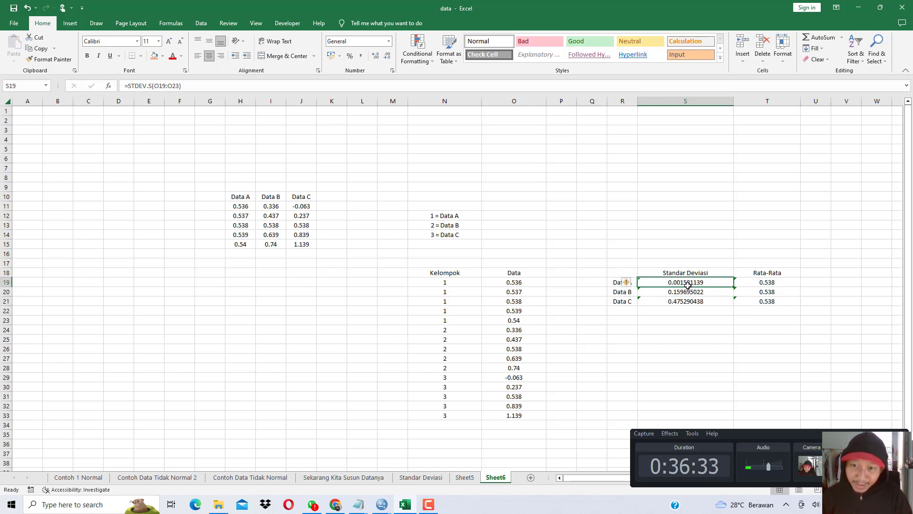
click(620, 302)
click(703, 300)
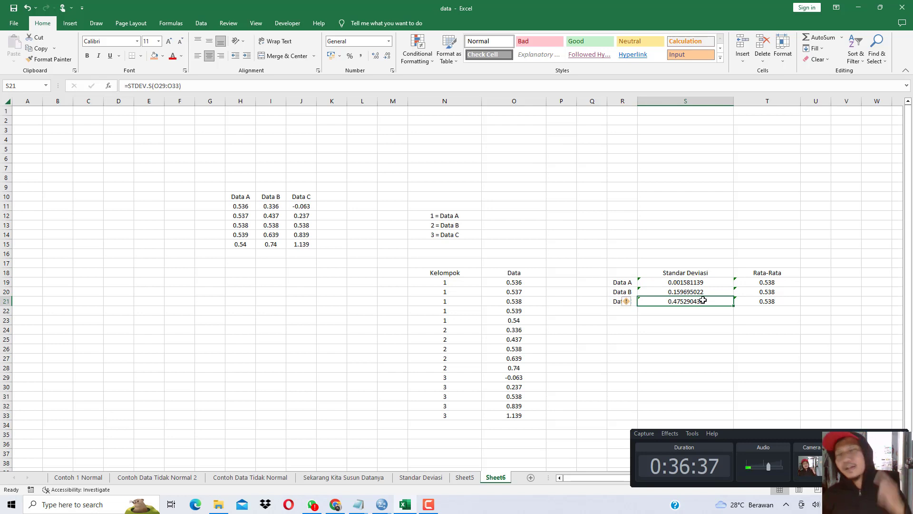
Step: Copy the group codes and values in N19:O33, switch to SPSS and create a new empty dataset
drag(460, 285, 495, 413)
key(ctrl+c)
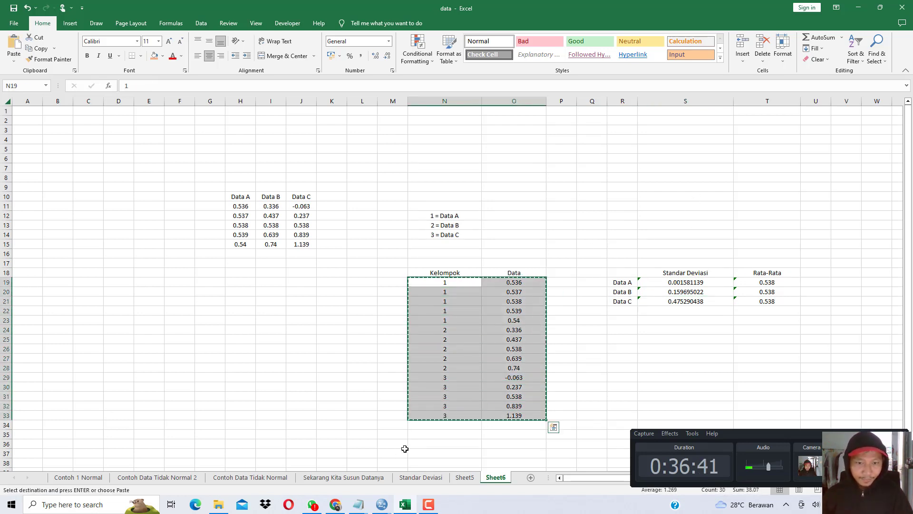
click(382, 504)
click(433, 464)
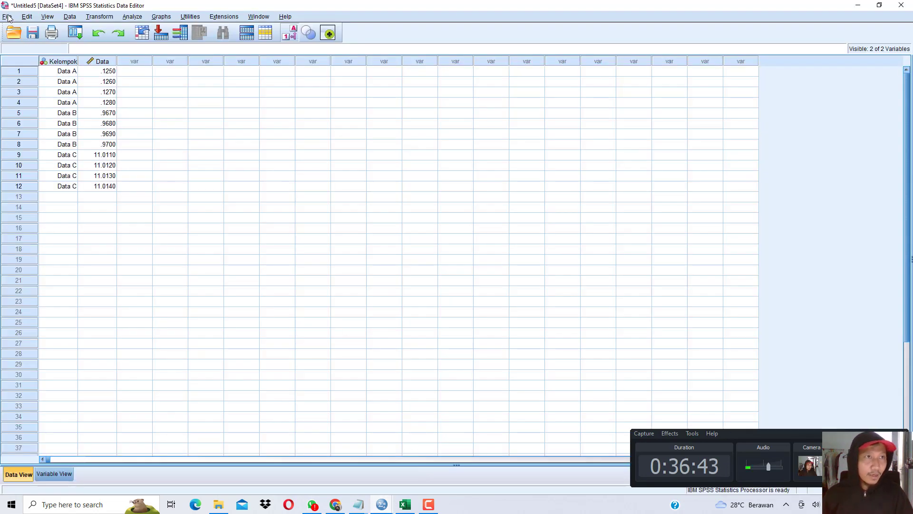
click(7, 18)
mouse_move(44, 29)
click(156, 28)
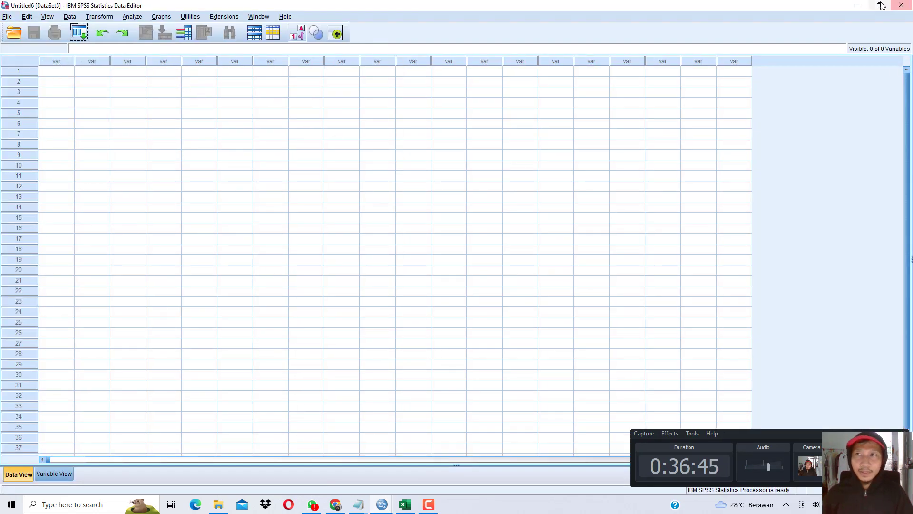
Step: Close the old 12-row dataset, DataSet4, without saving its changes
click(901, 5)
click(900, 5)
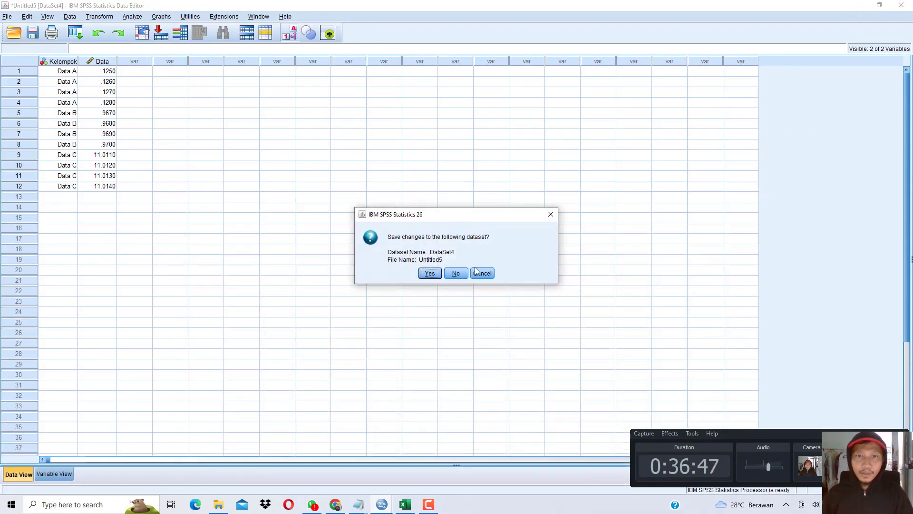
click(456, 273)
Step: Paste the copied group codes and values into the new empty SPSS dataset, starting at the first cell
click(382, 504)
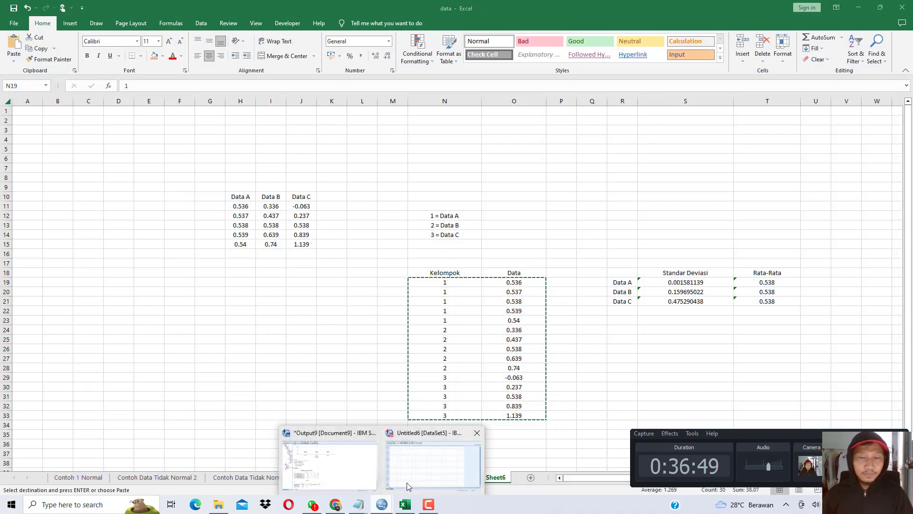
click(405, 488)
click(61, 76)
key(ctrl+v)
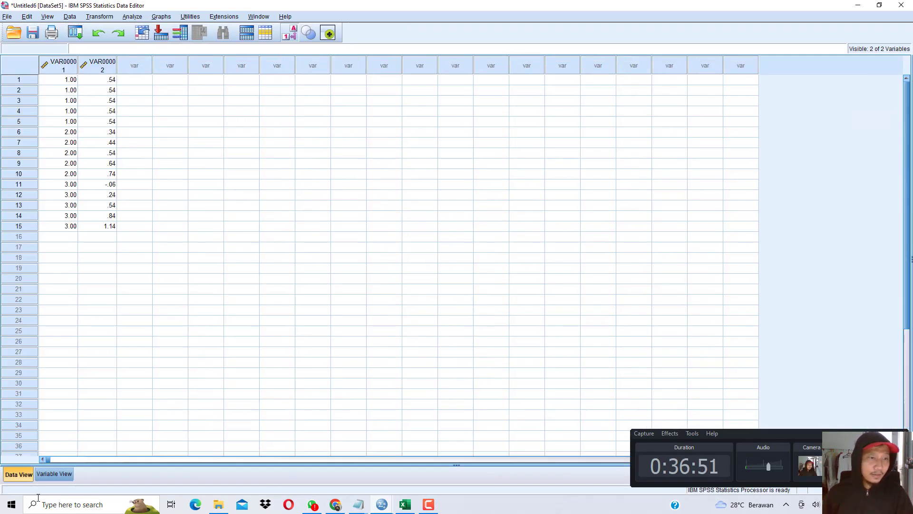
Step: Name the two pasted variables Kelompok and Data
click(52, 474)
click(63, 61)
text(Kelompok)
key(Return)
text(Data)
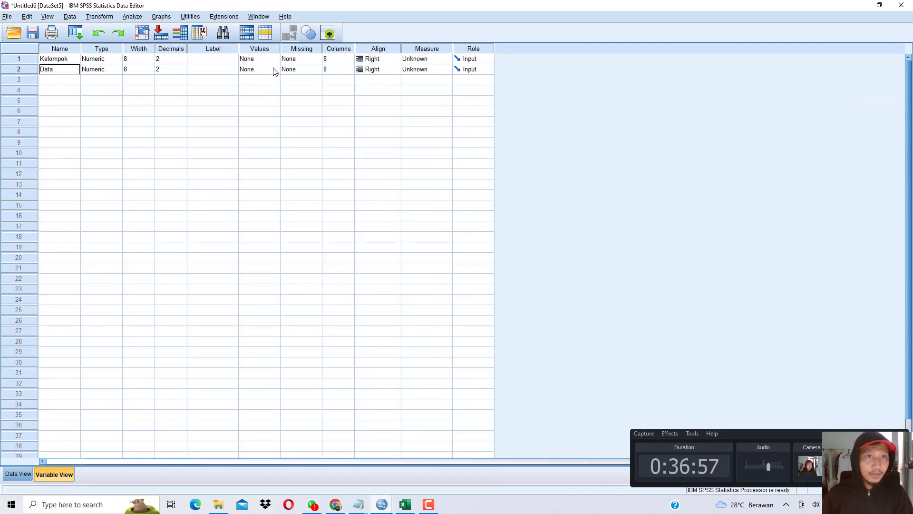
Step: Define value labels for Kelompok: 1 = Data A, 2 = Data B and 3 = Data C
click(268, 60)
click(275, 59)
text(1)
key(Tab)
text(Data A)
click(380, 252)
text(Data B)
click(378, 250)
text(3)
key(Tab)
text(Data)
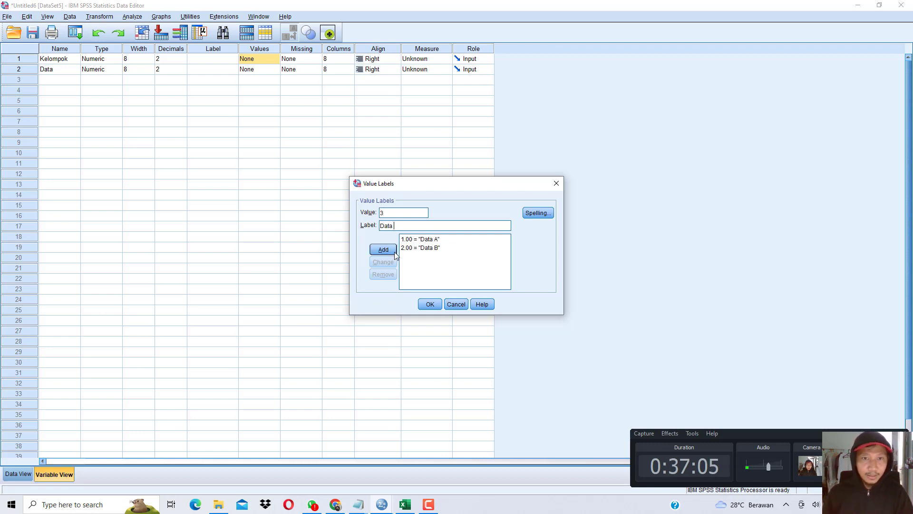
click(386, 251)
click(430, 304)
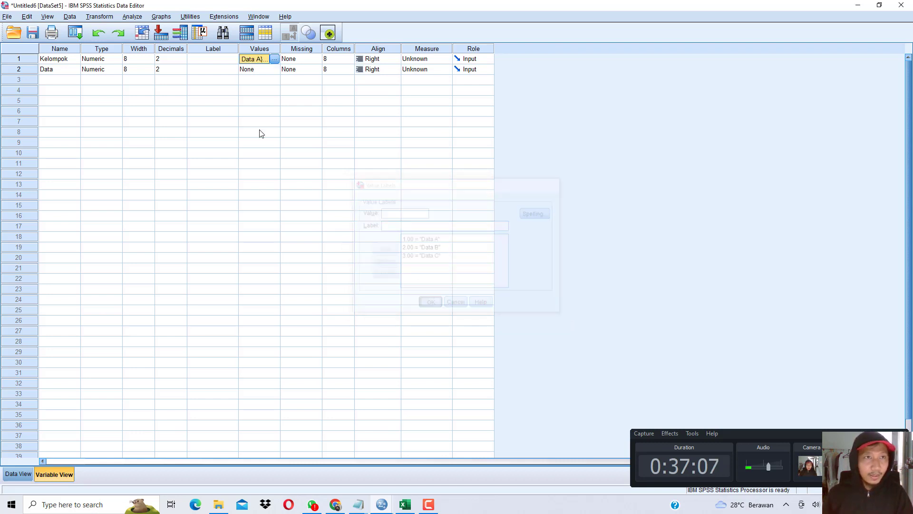
Step: Set the decimals to 0 for Kelompok and 4 for Data, and widen the Data column in the data view
click(183, 61)
text(0)
click(181, 70)
text(4)
click(19, 474)
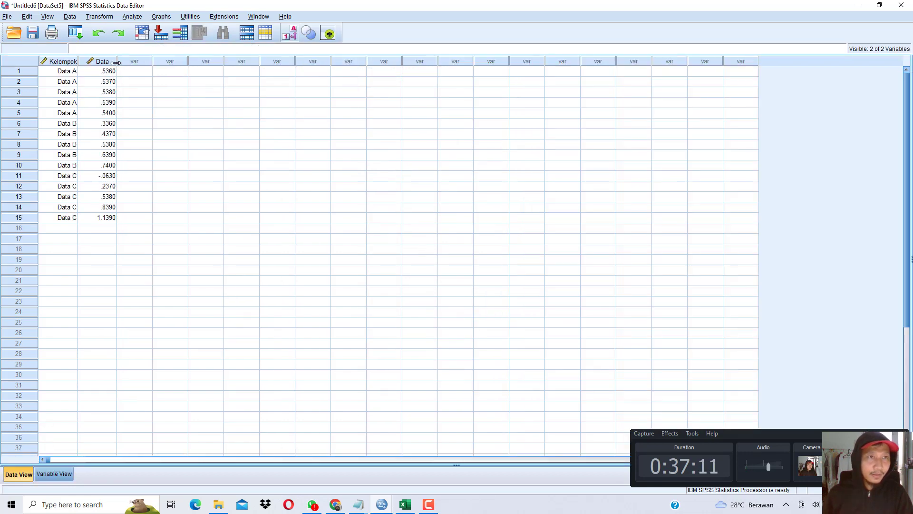
drag(116, 63, 133, 65)
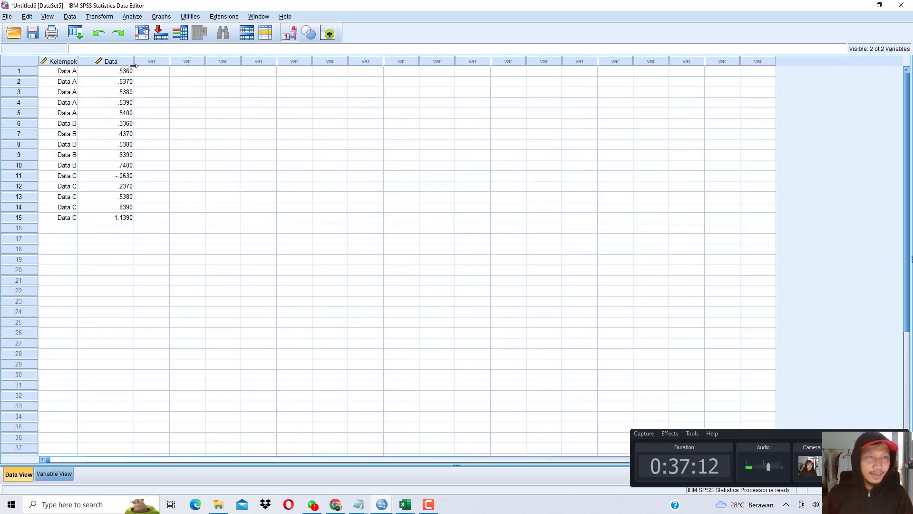
Step: Set up a One-Way ANOVA with Data as the dependent variable and Kelompok as the factor
click(135, 17)
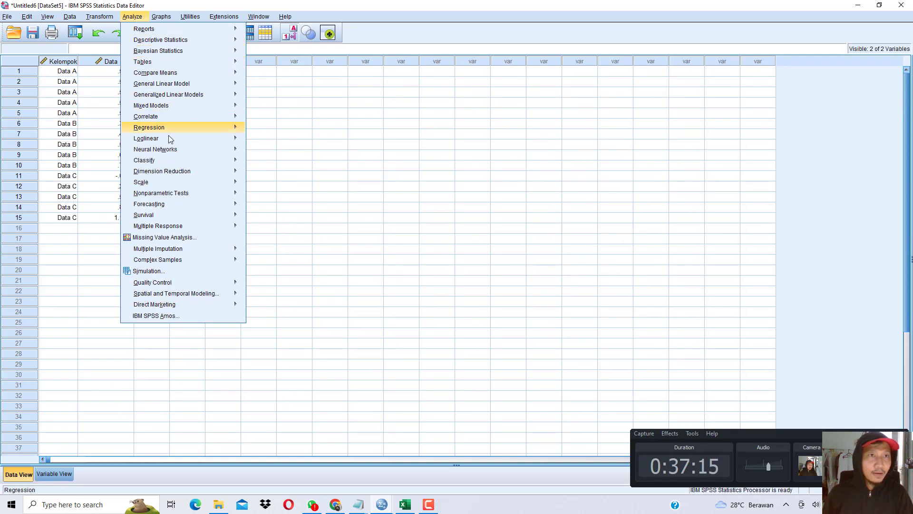
mouse_move(220, 74)
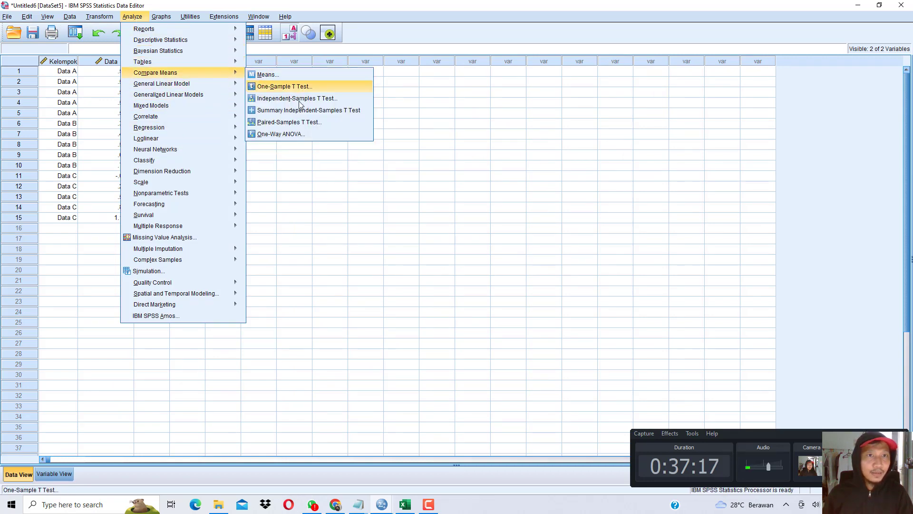
click(301, 134)
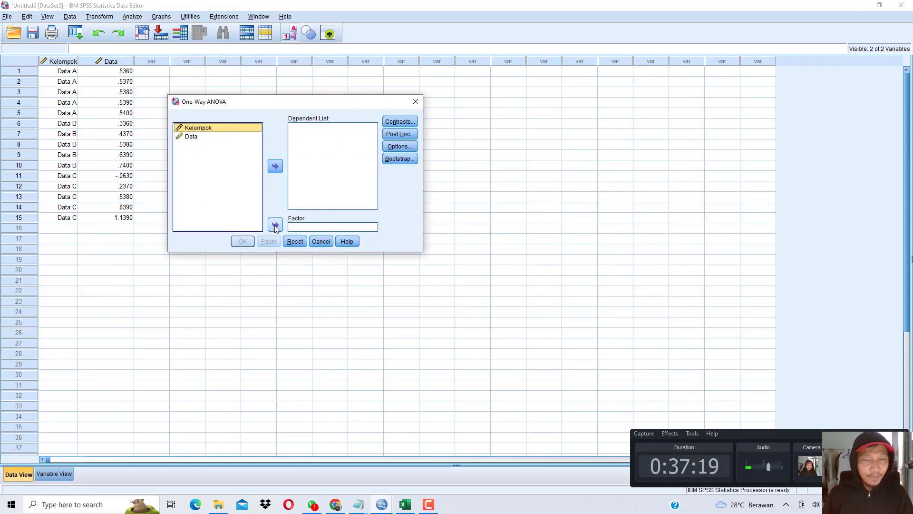
click(275, 225)
click(225, 143)
click(275, 165)
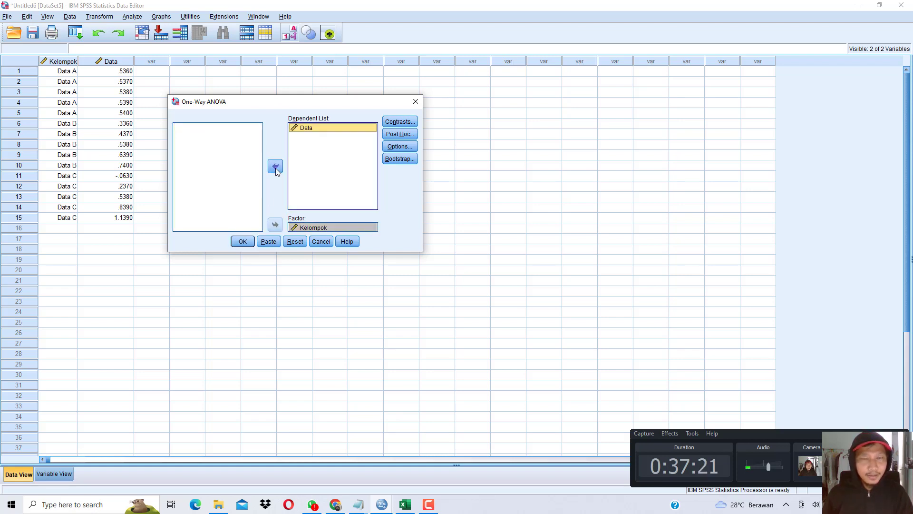
Step: Include the homogeneity of variance test, run the ANOVA and select the new Test of Homogeneity of Variances table in the output
click(411, 147)
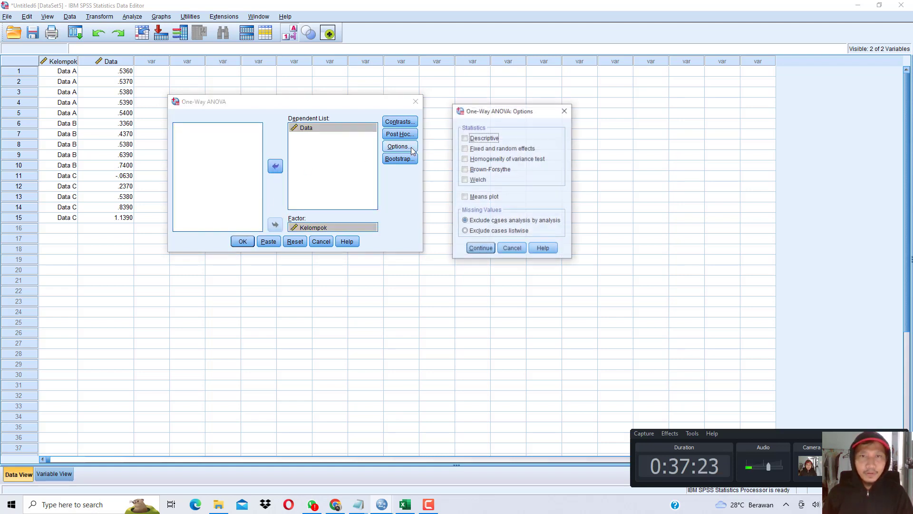
click(496, 159)
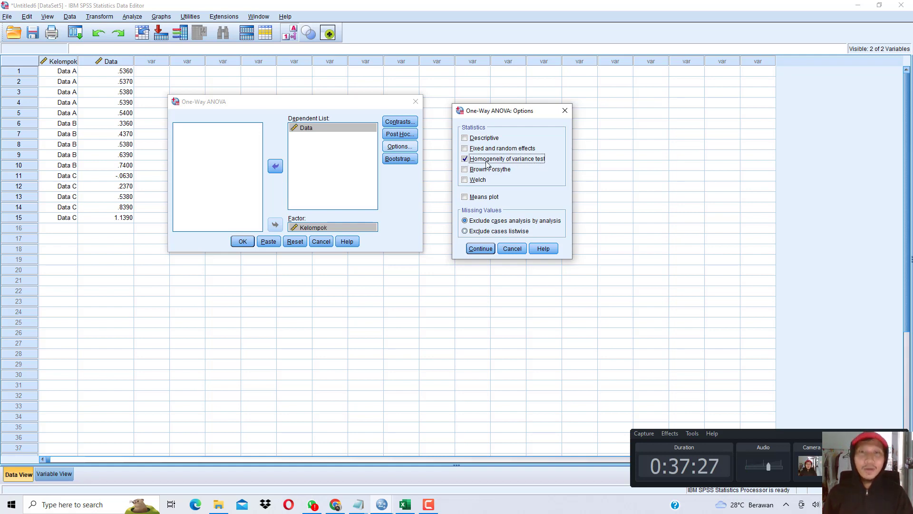
click(480, 248)
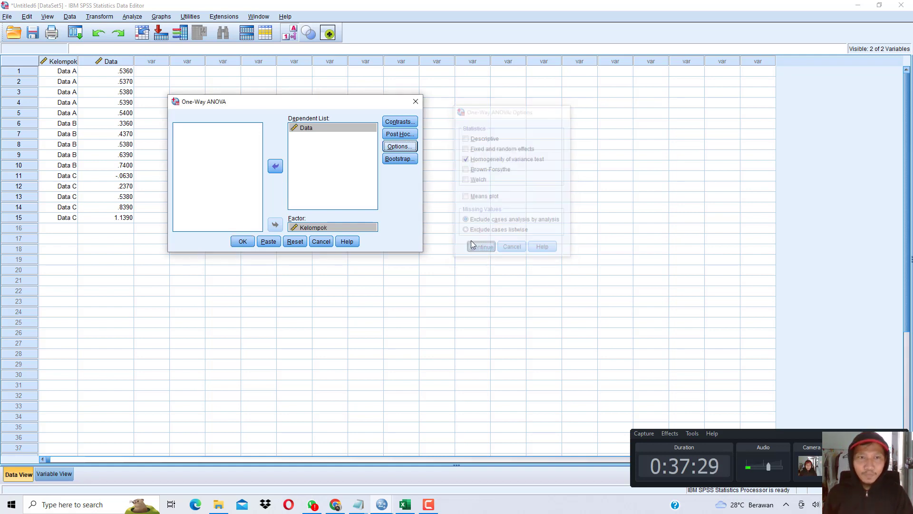
click(244, 241)
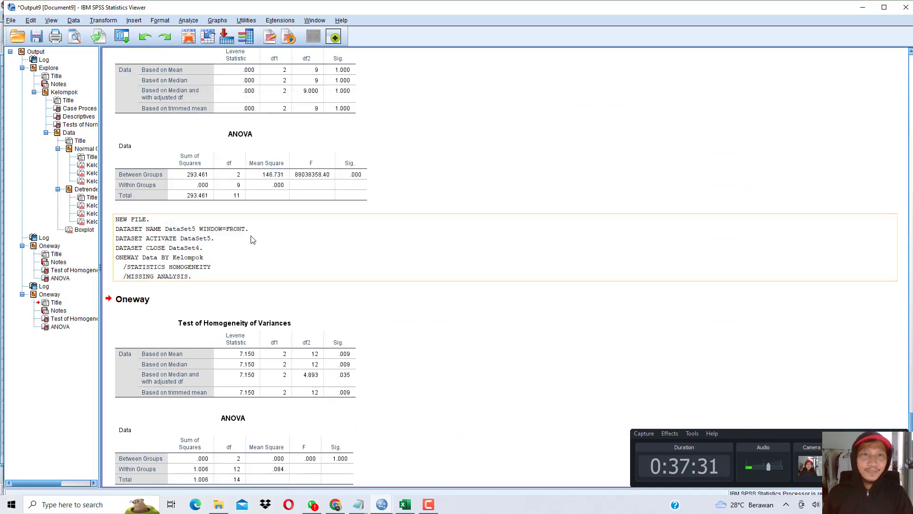
scroll(319, 214, up, 1)
click(320, 215)
scroll(304, 285, down, 2)
click(294, 352)
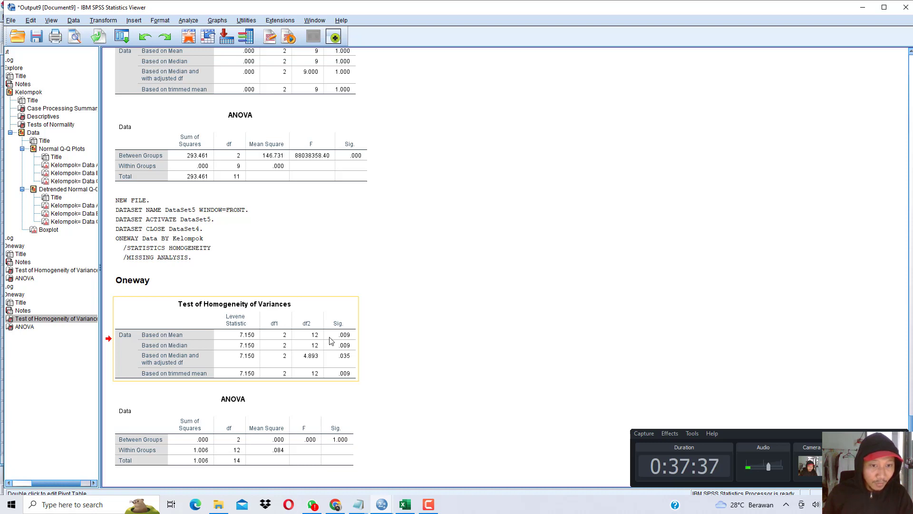
Step: Switch to the Notepad notes, move the window higher and add blank lines below the final MAKSUDNYA HOMOGEN sentence
mouse_move(358, 504)
click(400, 490)
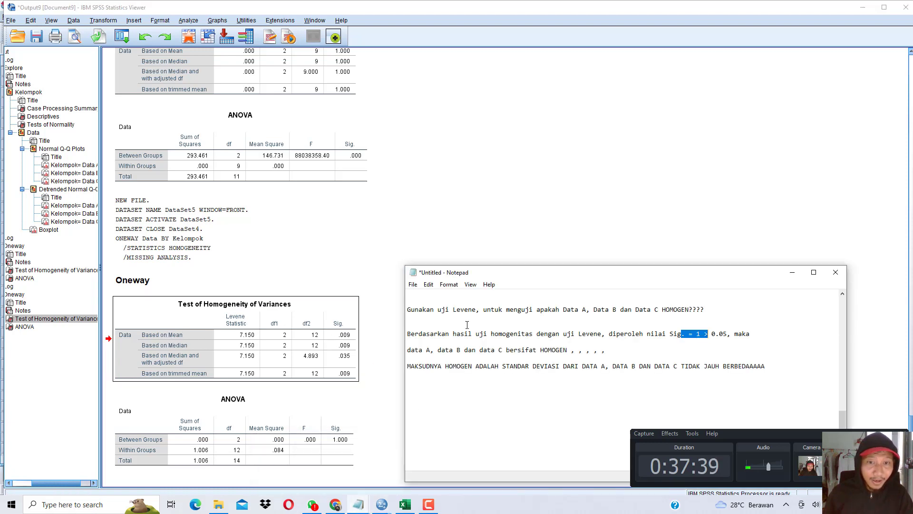
drag(485, 265, 487, 176)
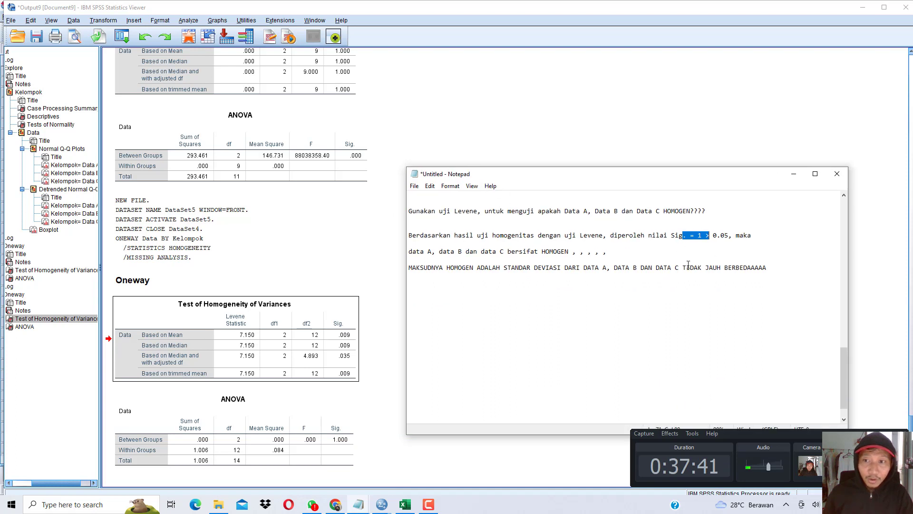
click(770, 267)
key(Return)
key(Return)
key(Return)
key(Return)
key(Return)
key(Return)
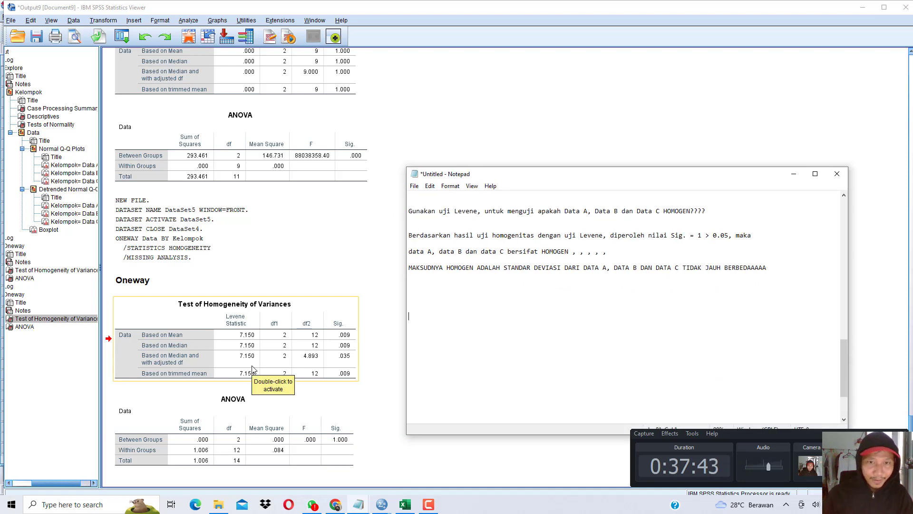